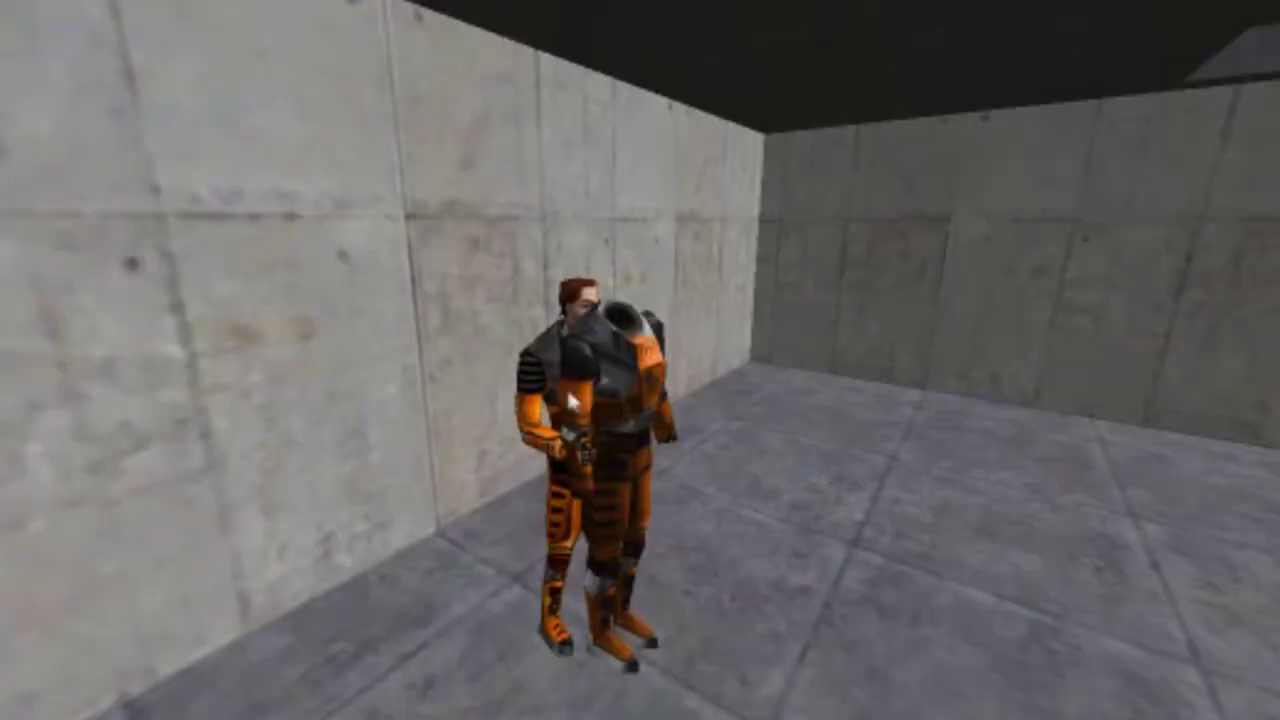
click(547, 372)
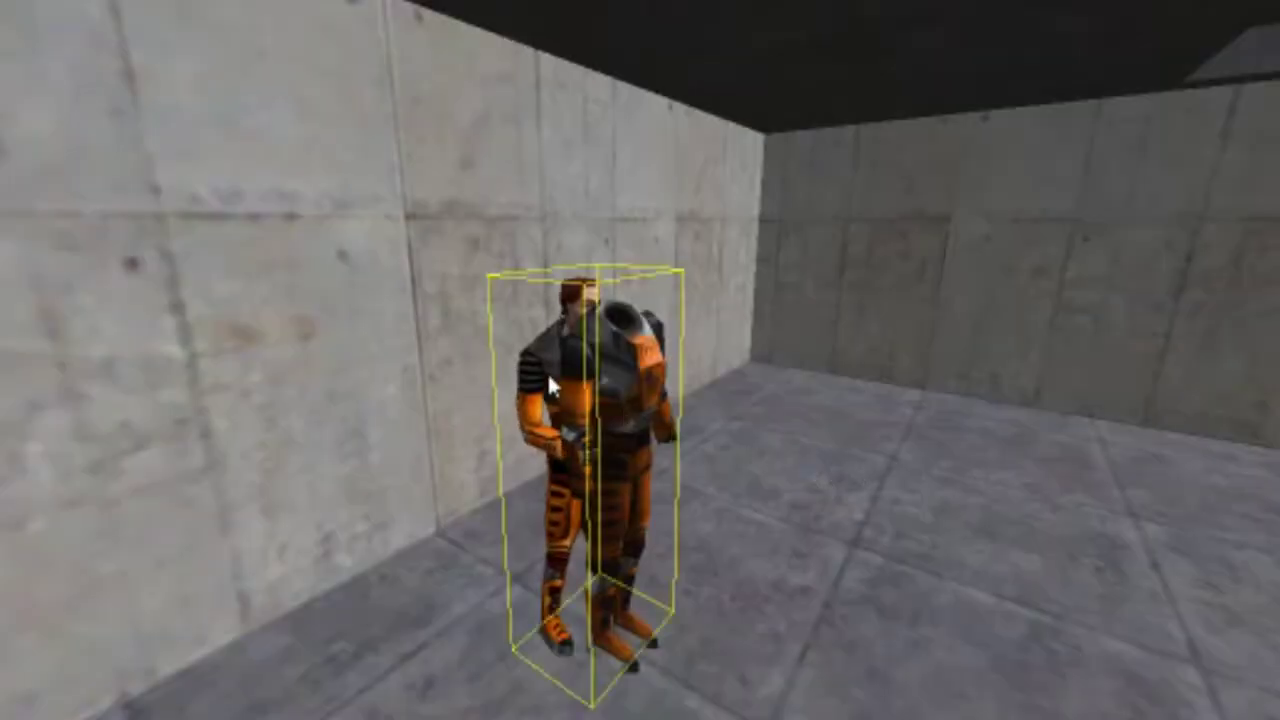
click(543, 372)
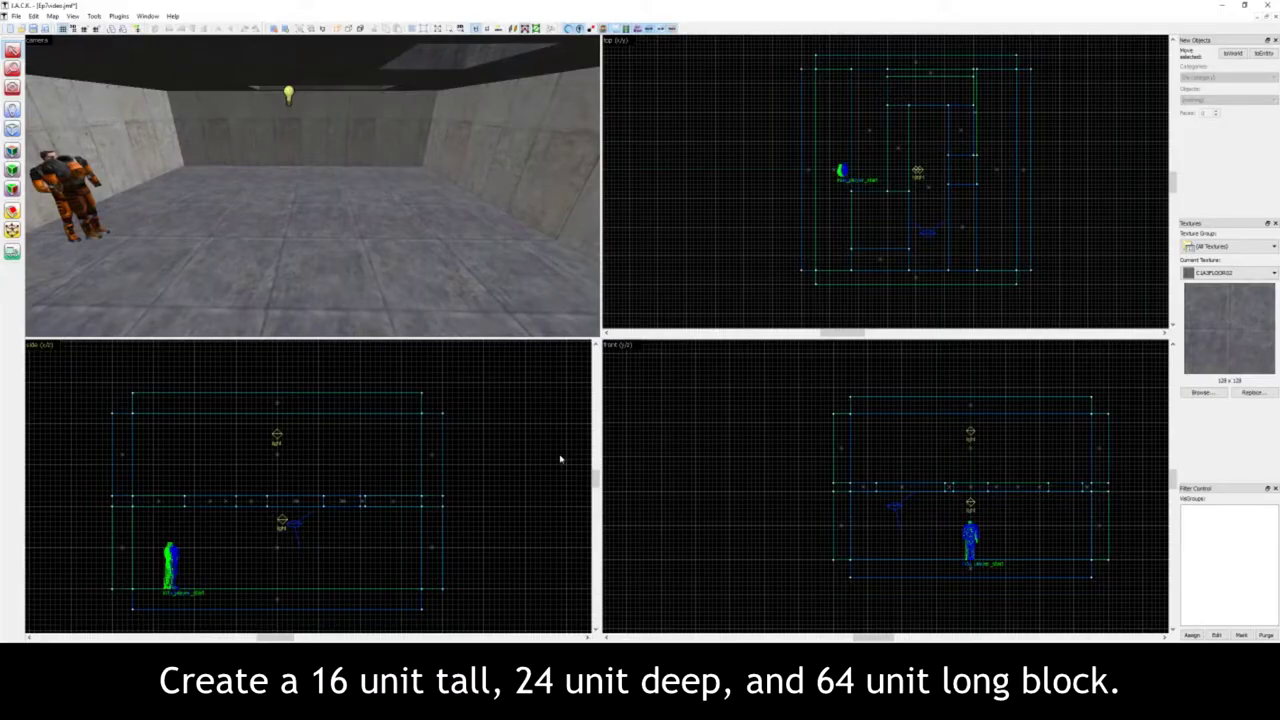
- Draw a block outline on the room floor, 16 units tall, 8 units deep and 64 units long
click(13, 131)
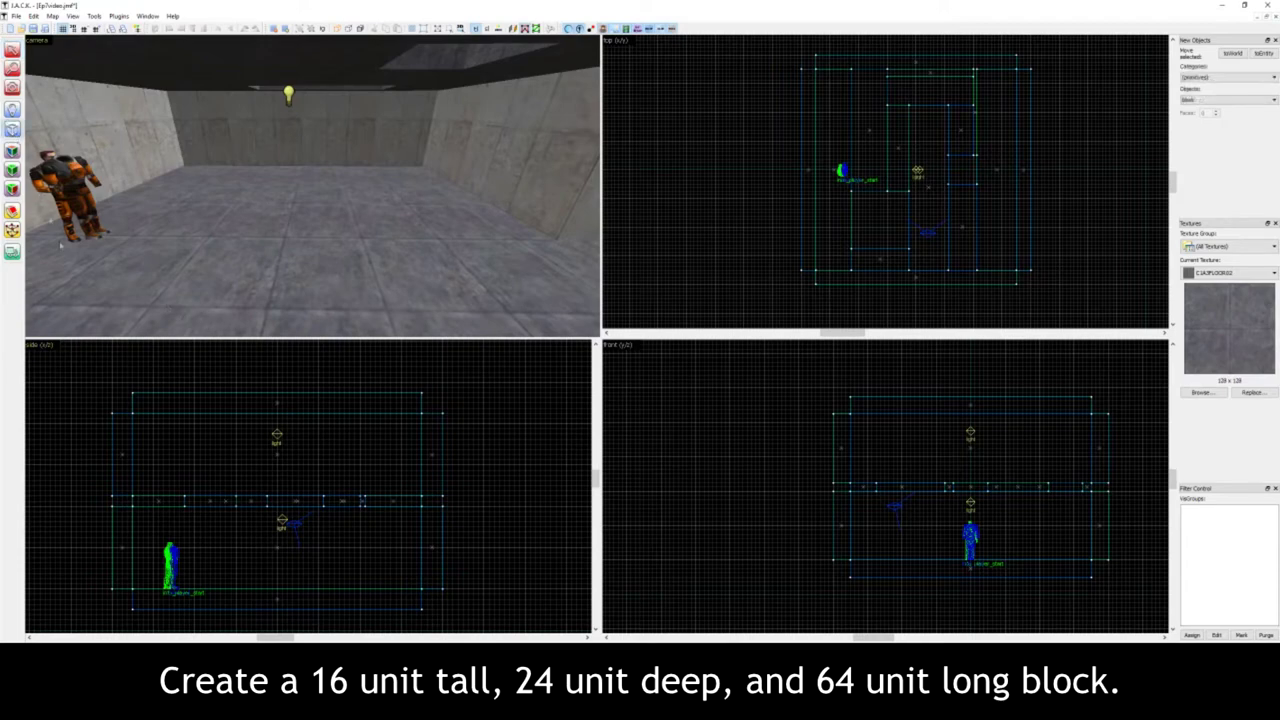
scroll(279, 590, up, 8)
drag(278, 572, 300, 585)
scroll(928, 145, up, 4)
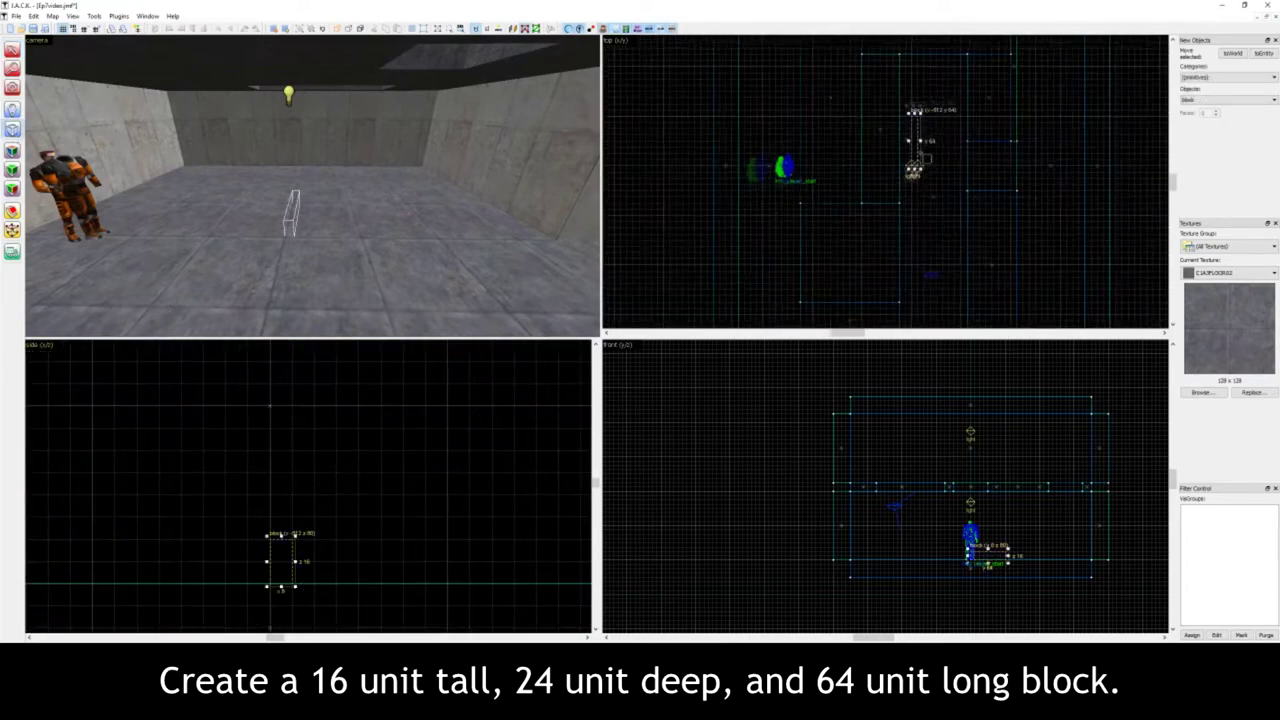
scroll(1027, 530, up, 5)
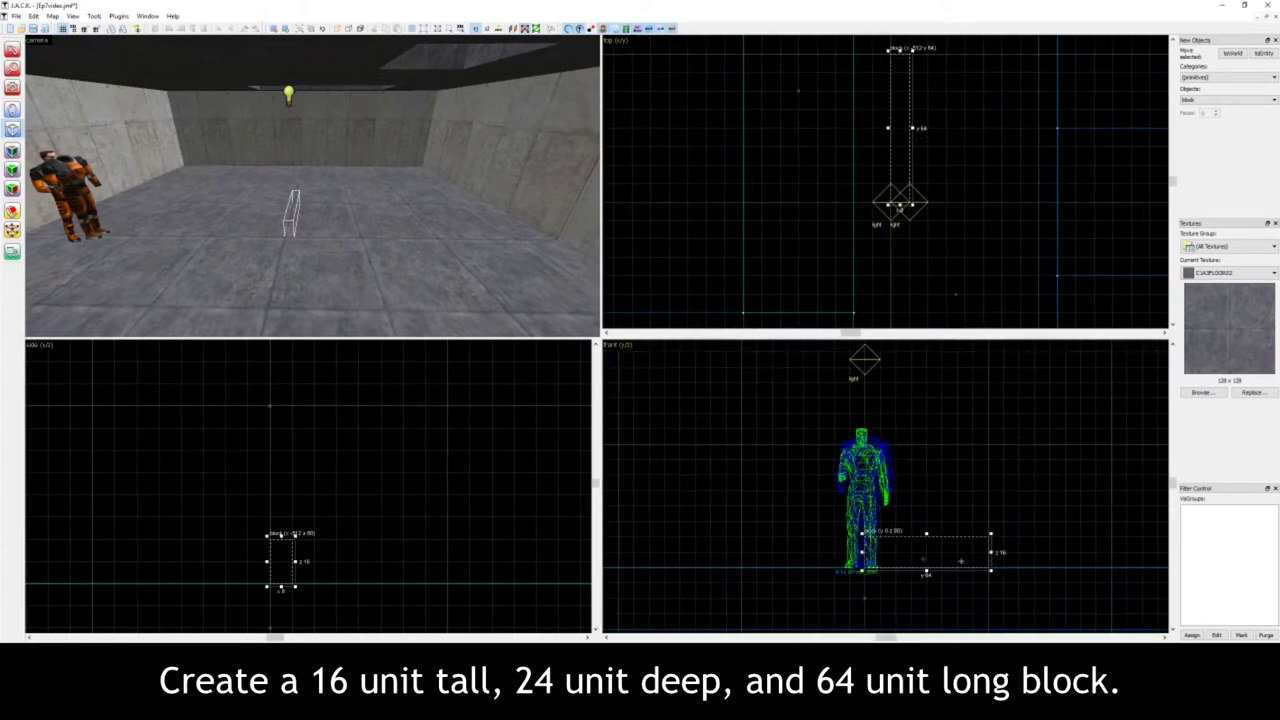
- Widen the block outline to 24 units deep and create the solid block
drag(294, 562, 336, 563)
key(z)
key(w)
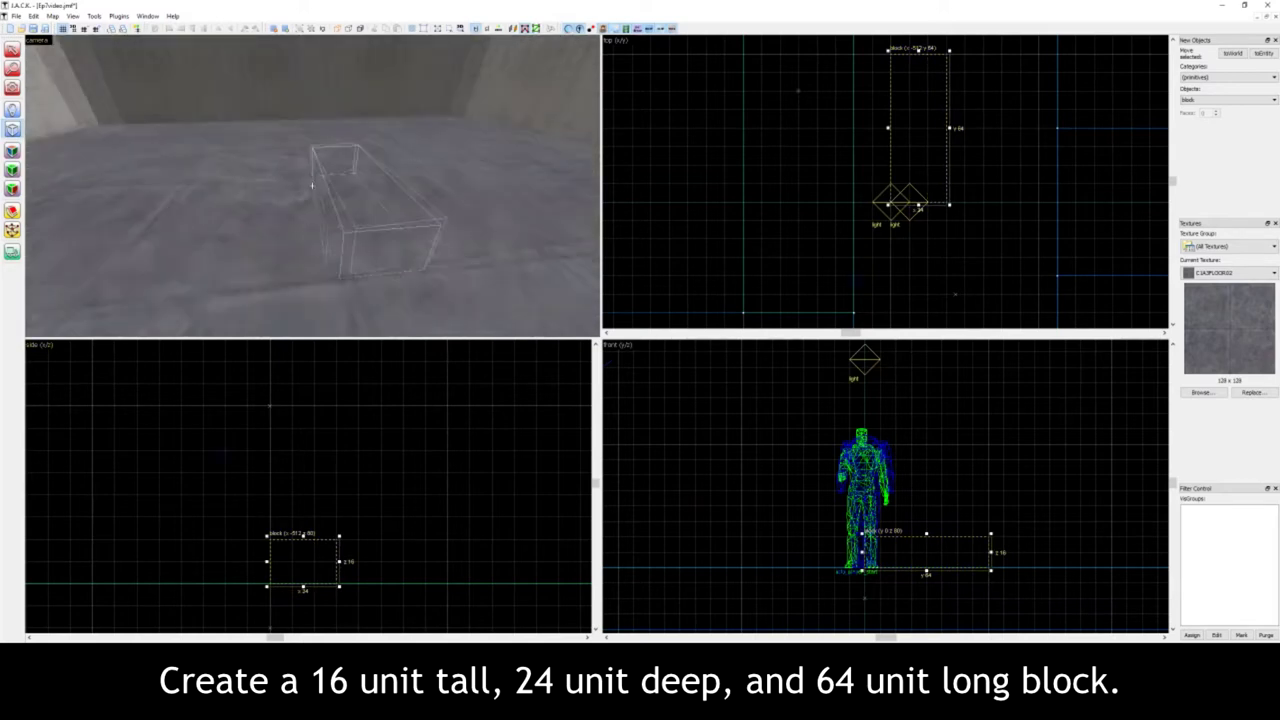
key(s)
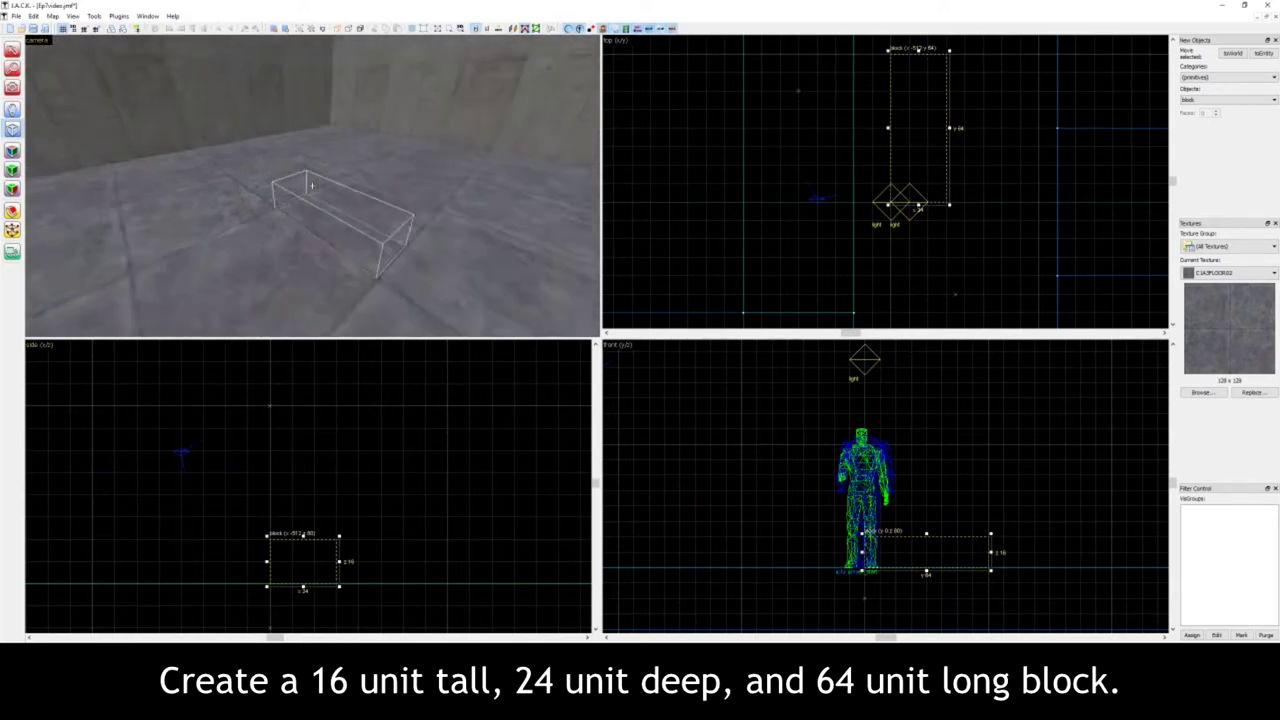
key(z)
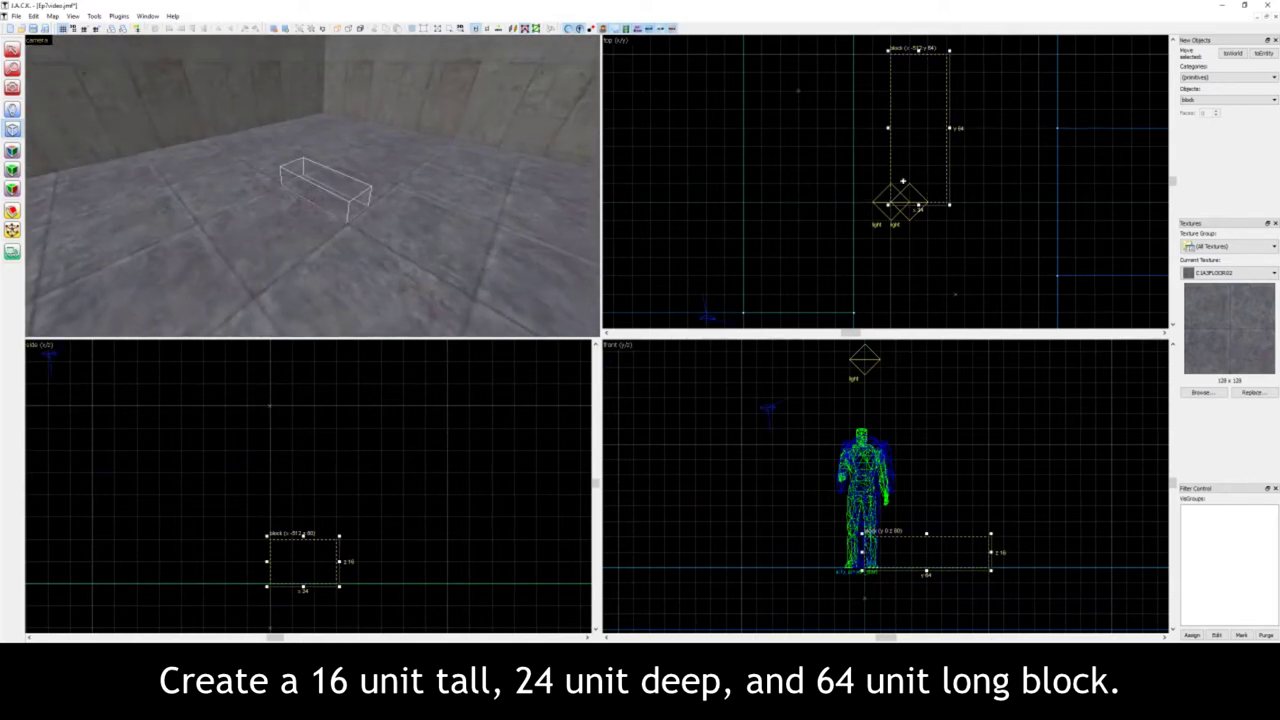
key(Return)
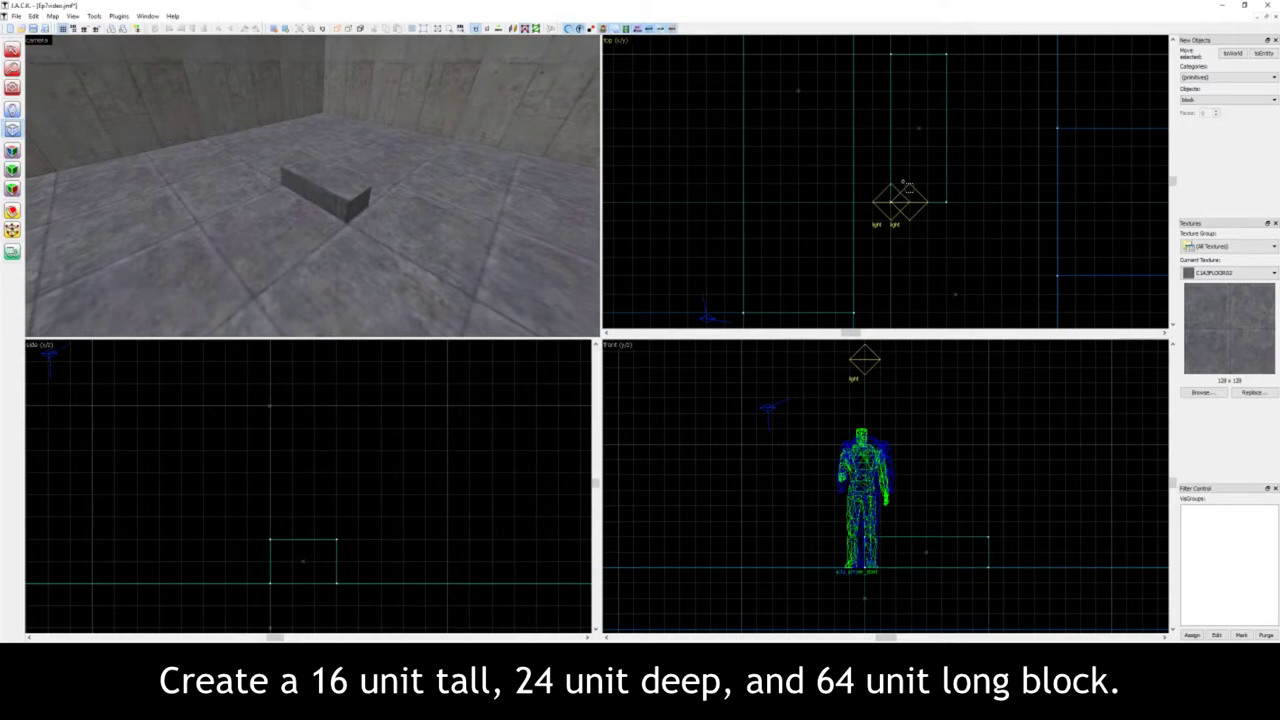
- Texture the block's top face with CRETE4_TRD01, rotated 90 degrees and fitted to the face
click(15, 150)
click(309, 194)
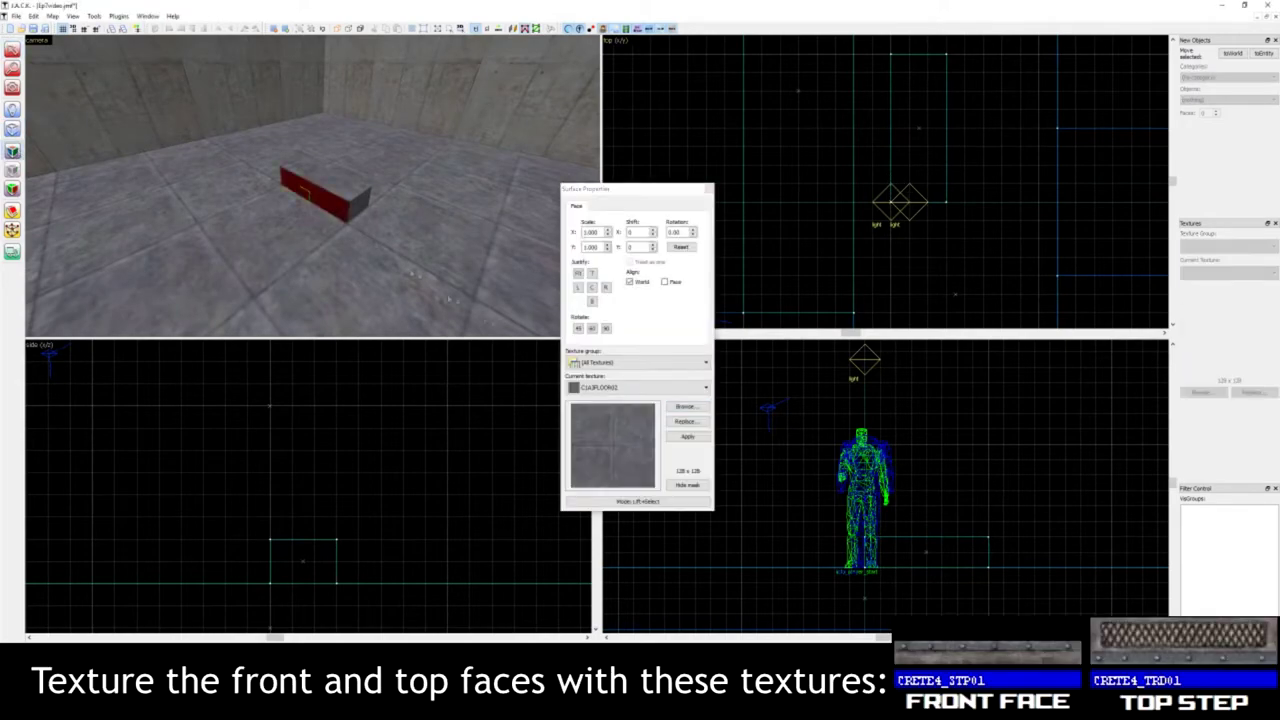
click(685, 407)
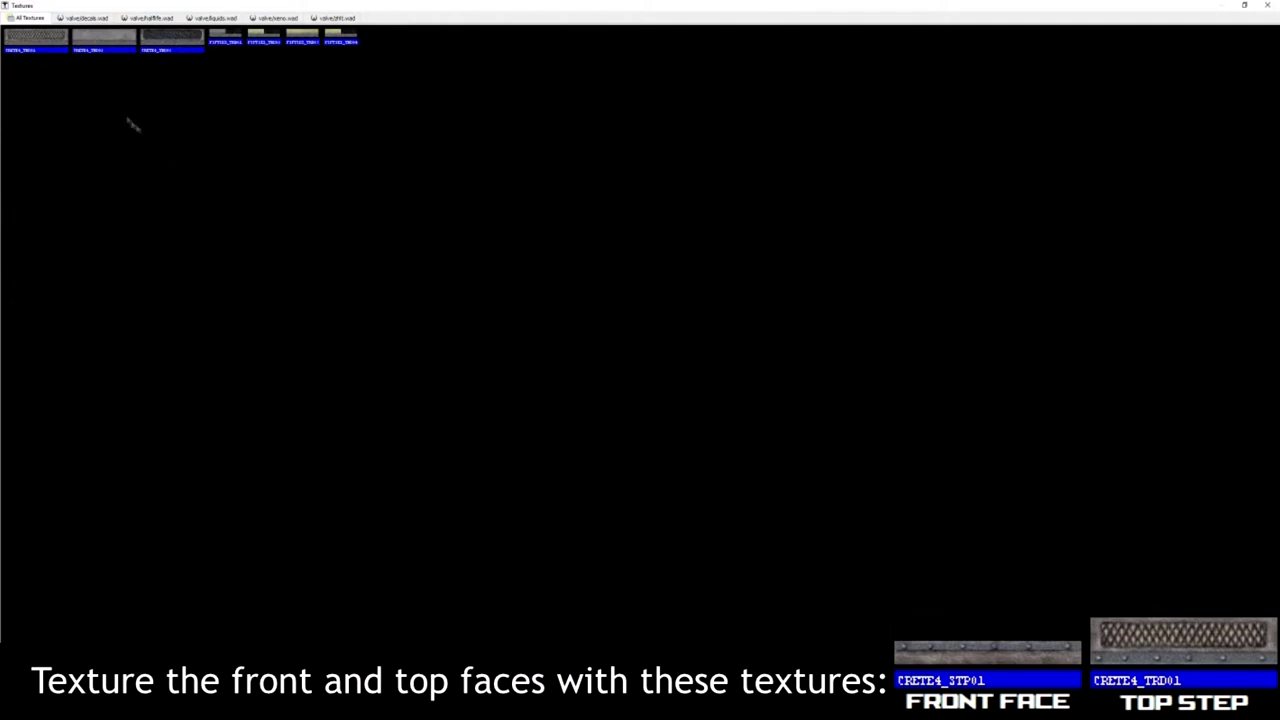
double_click(52, 58)
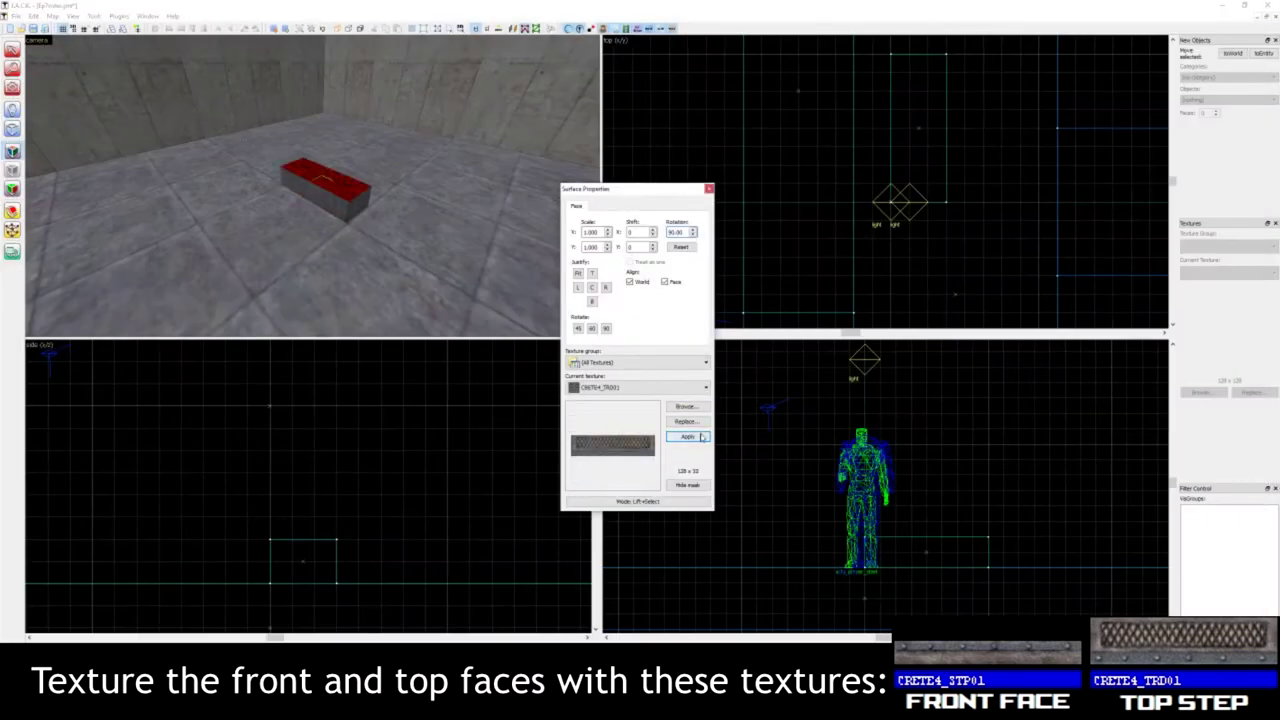
click(578, 274)
click(709, 189)
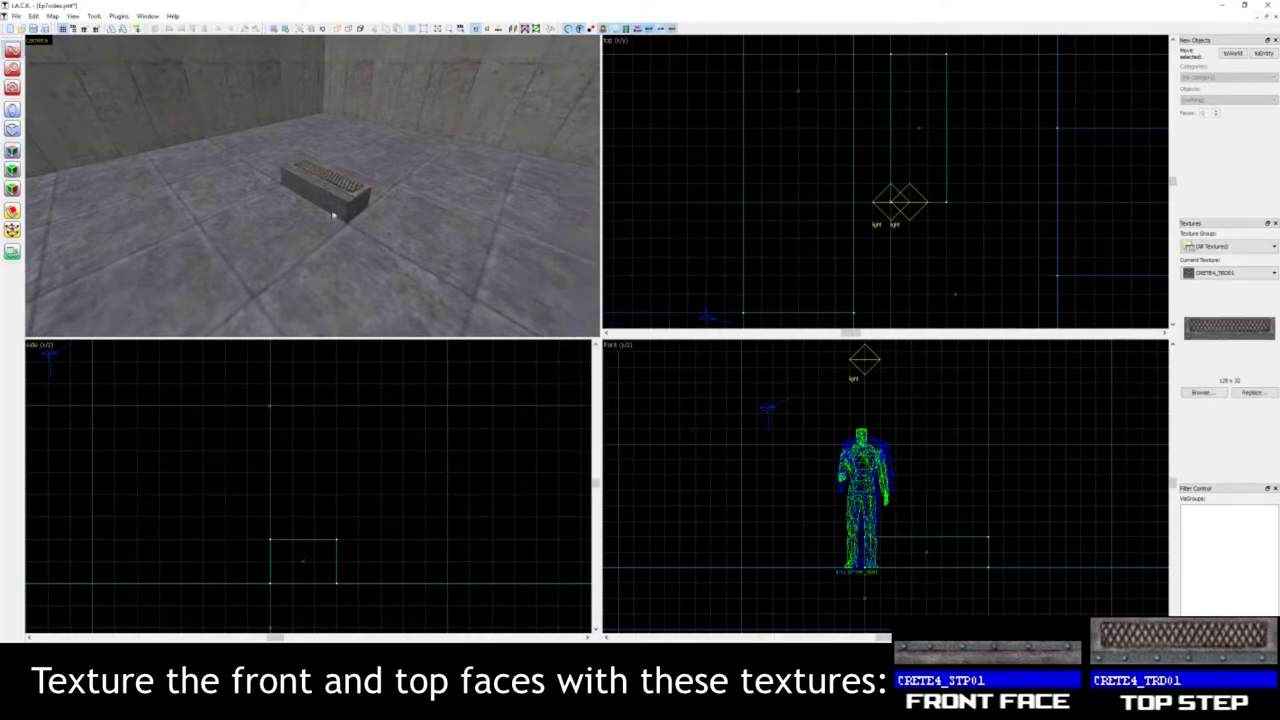
- Texture the block's front face with the riveted concrete texture without the grille, rotated 180 degrees and fitted to the face
click(13, 150)
click(687, 410)
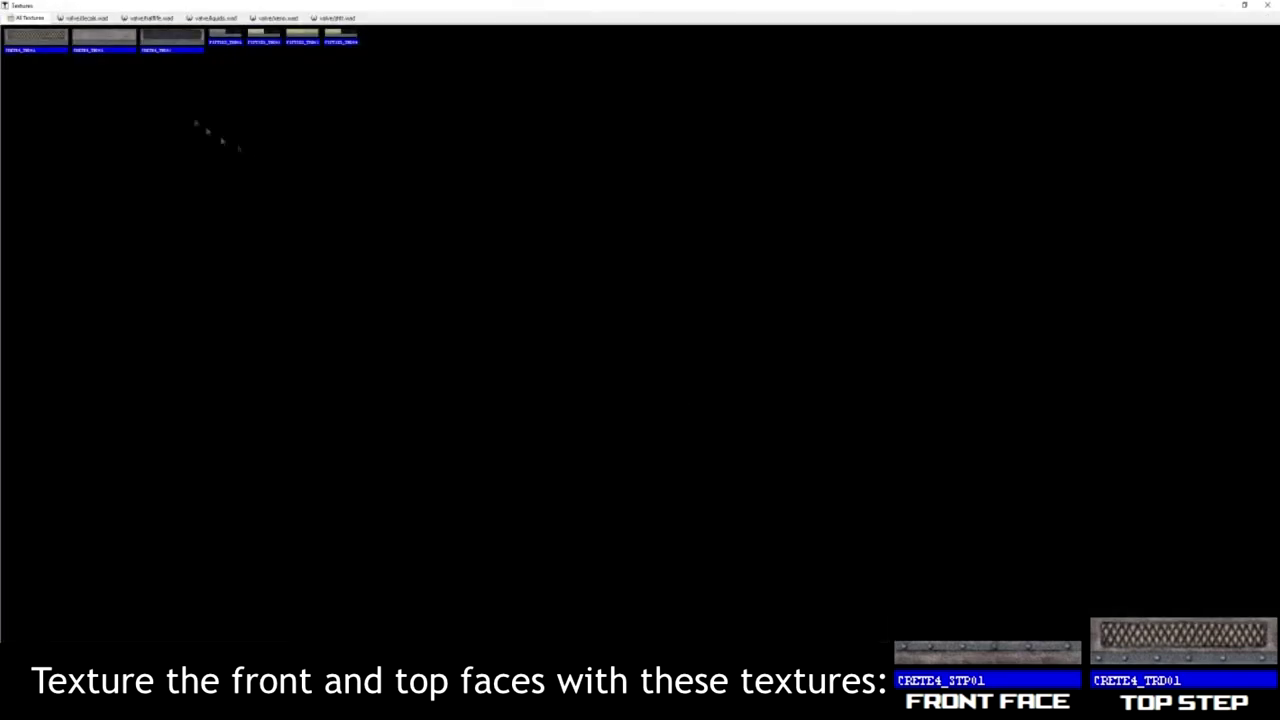
double_click(113, 52)
key(z)
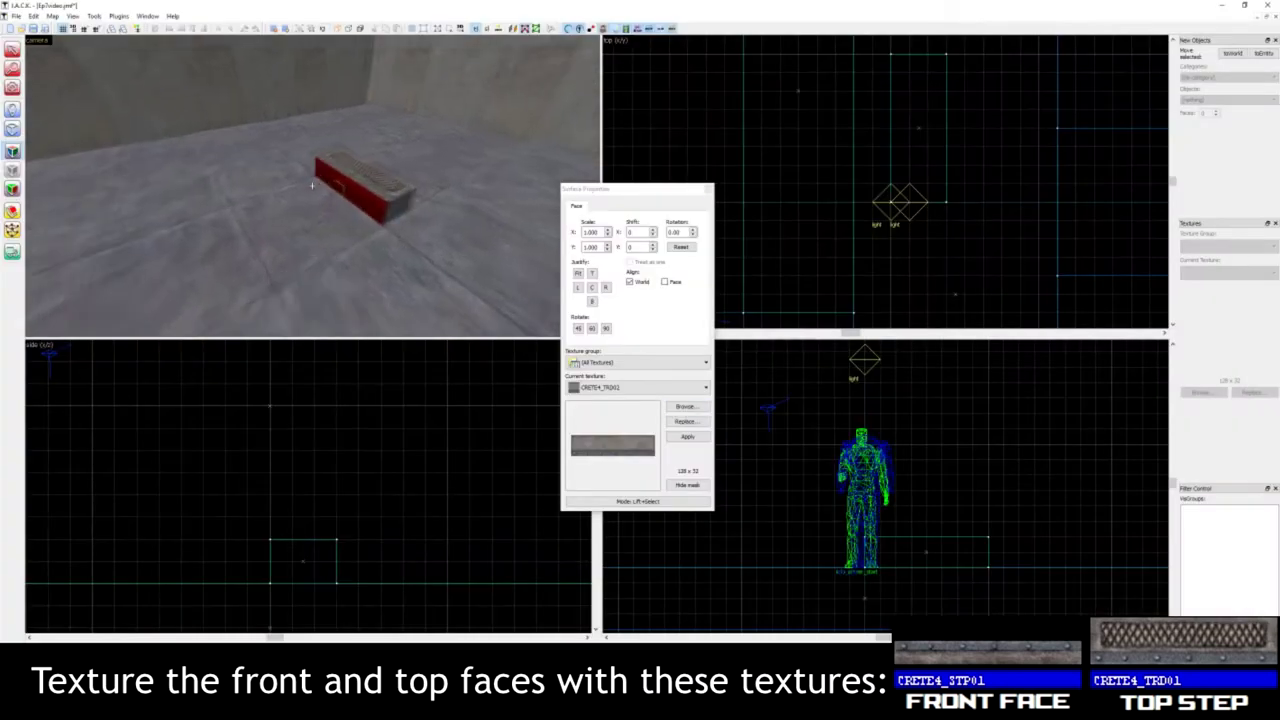
key(w)
click(691, 229)
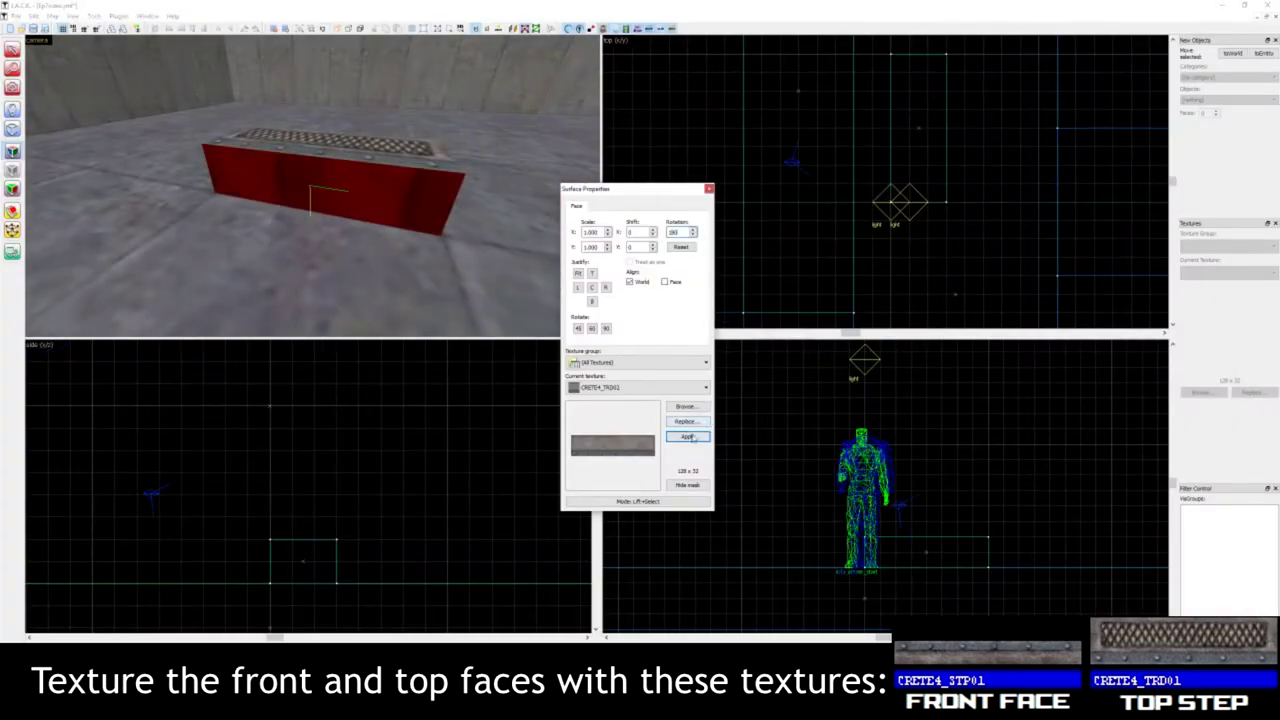
click(692, 438)
click(580, 275)
click(627, 401)
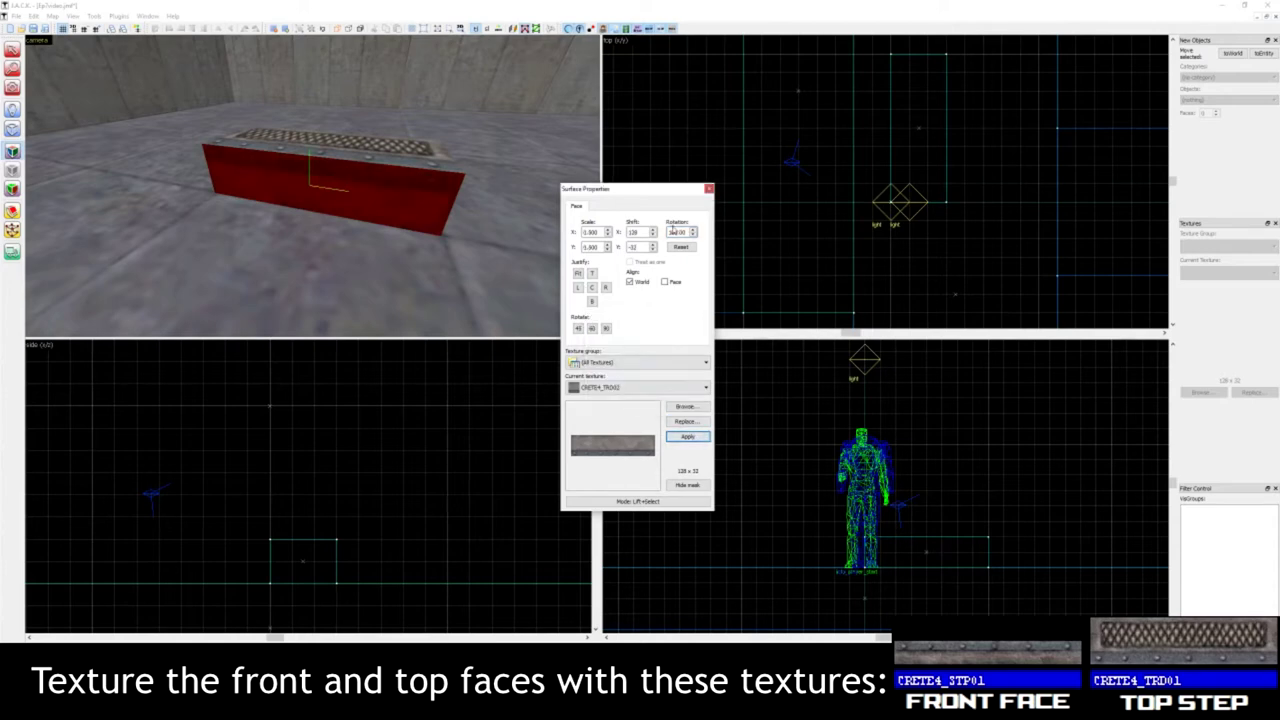
click(708, 189)
- Texture the block's back and end faces with CRETE3_WALL01
key(z)
key(s)
key(d)
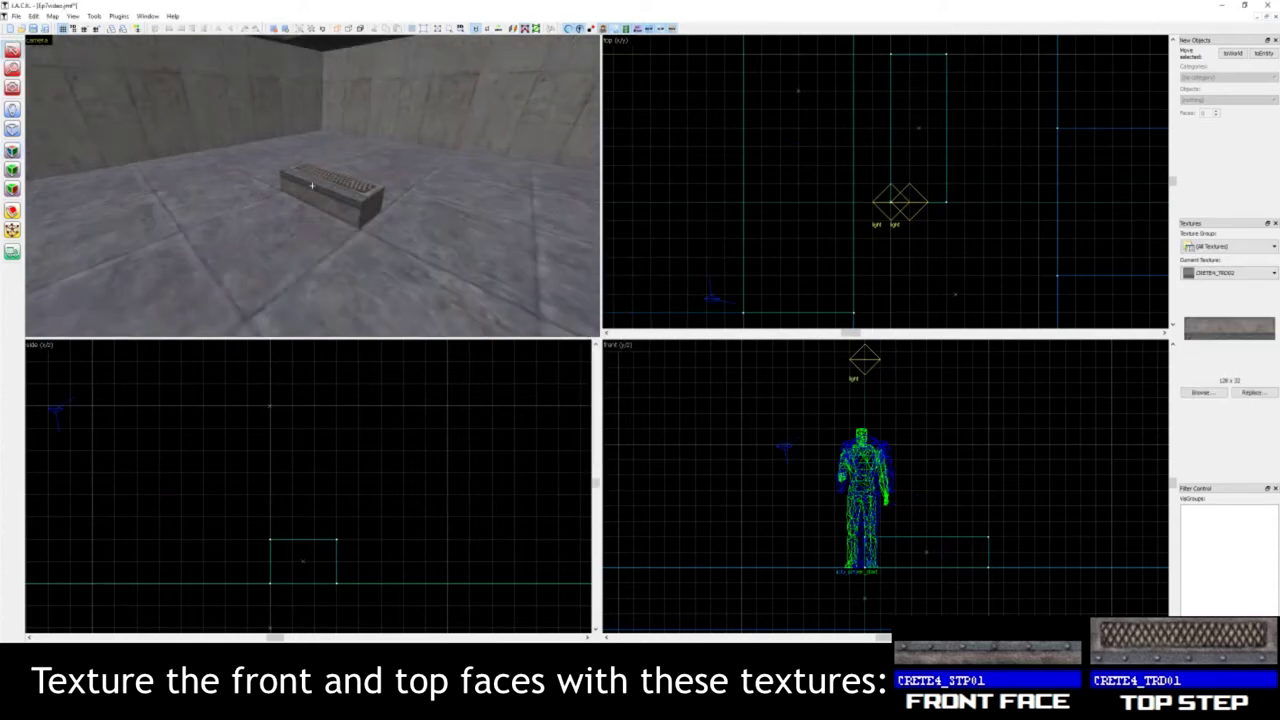
key(z)
key(shift+a)
click(312, 188)
click(690, 407)
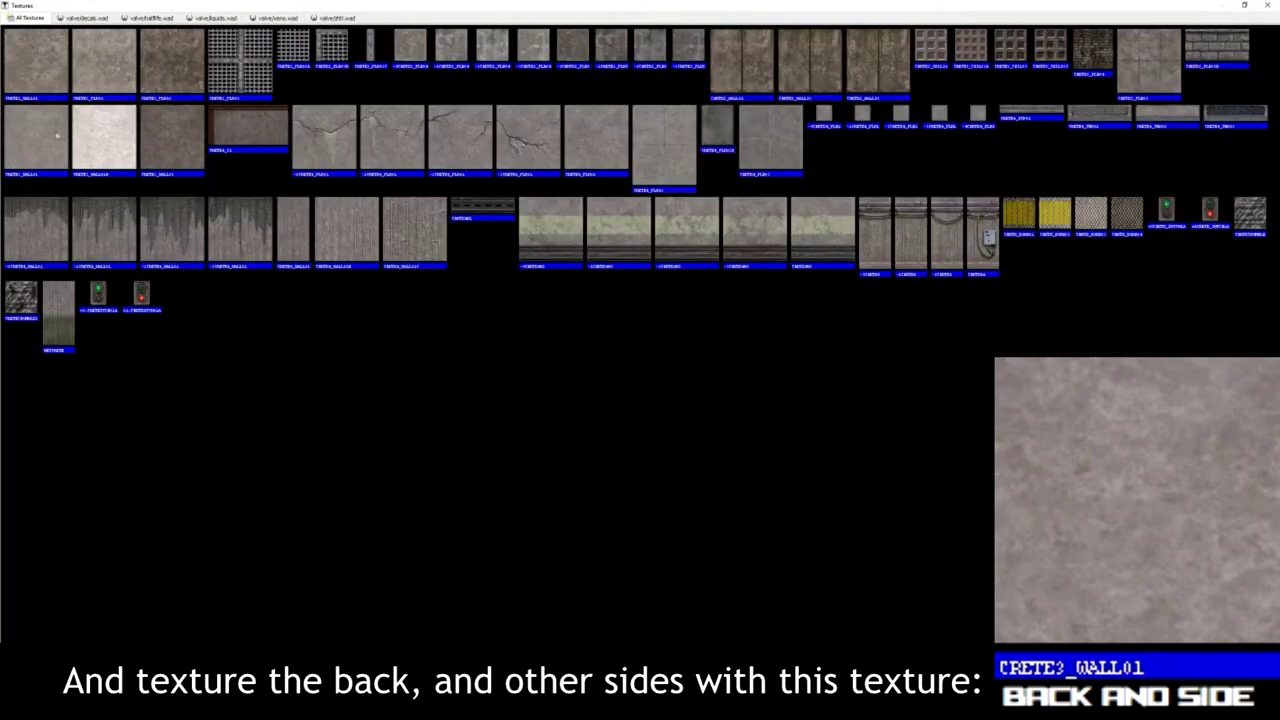
double_click(56, 134)
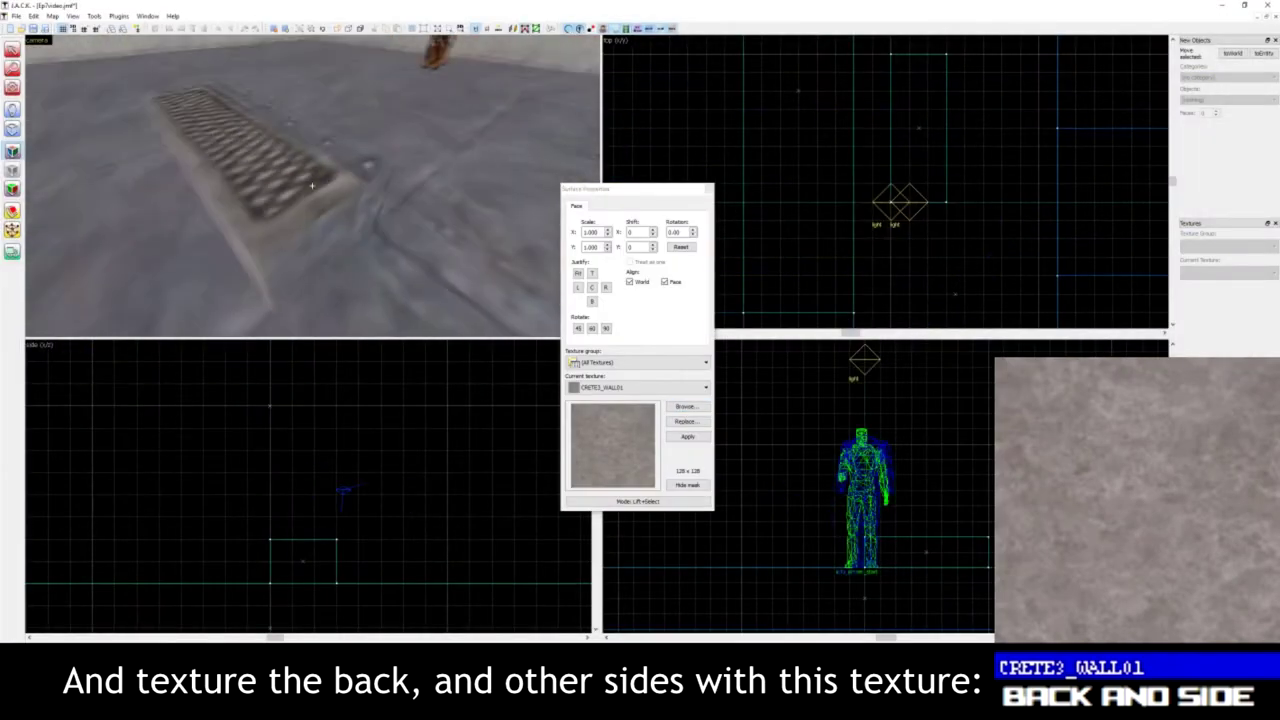
key(w)
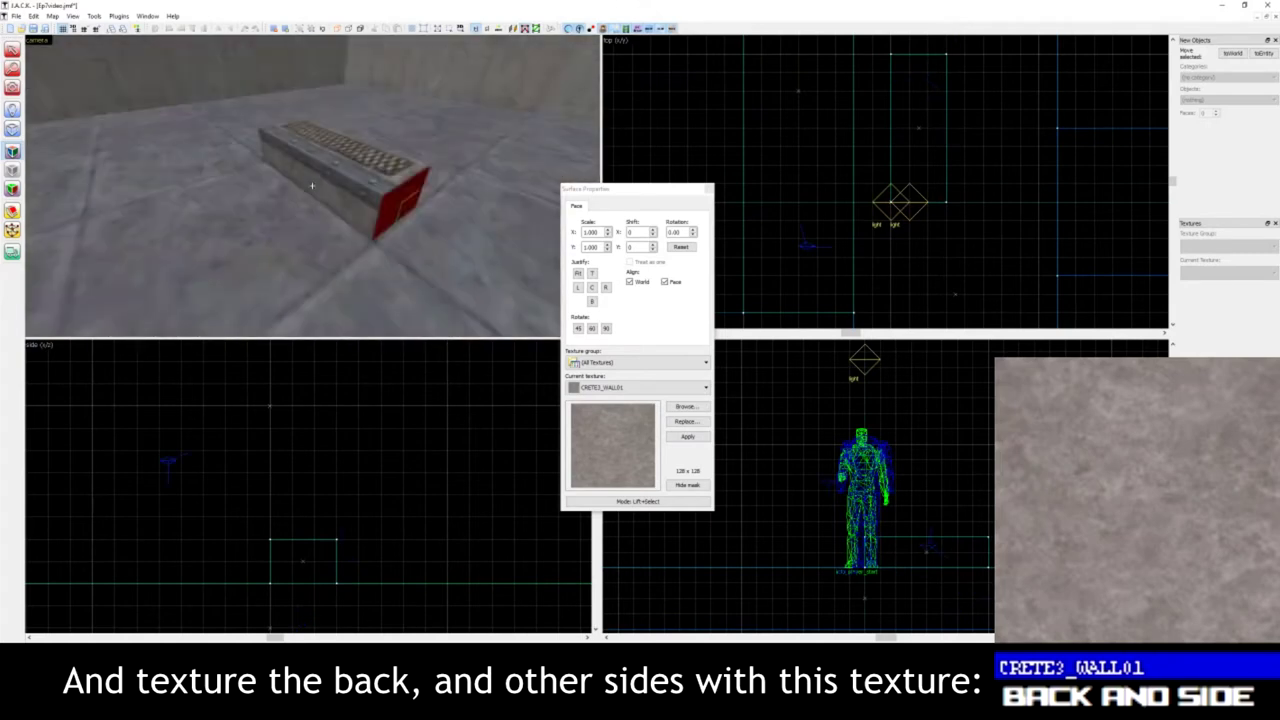
key(d)
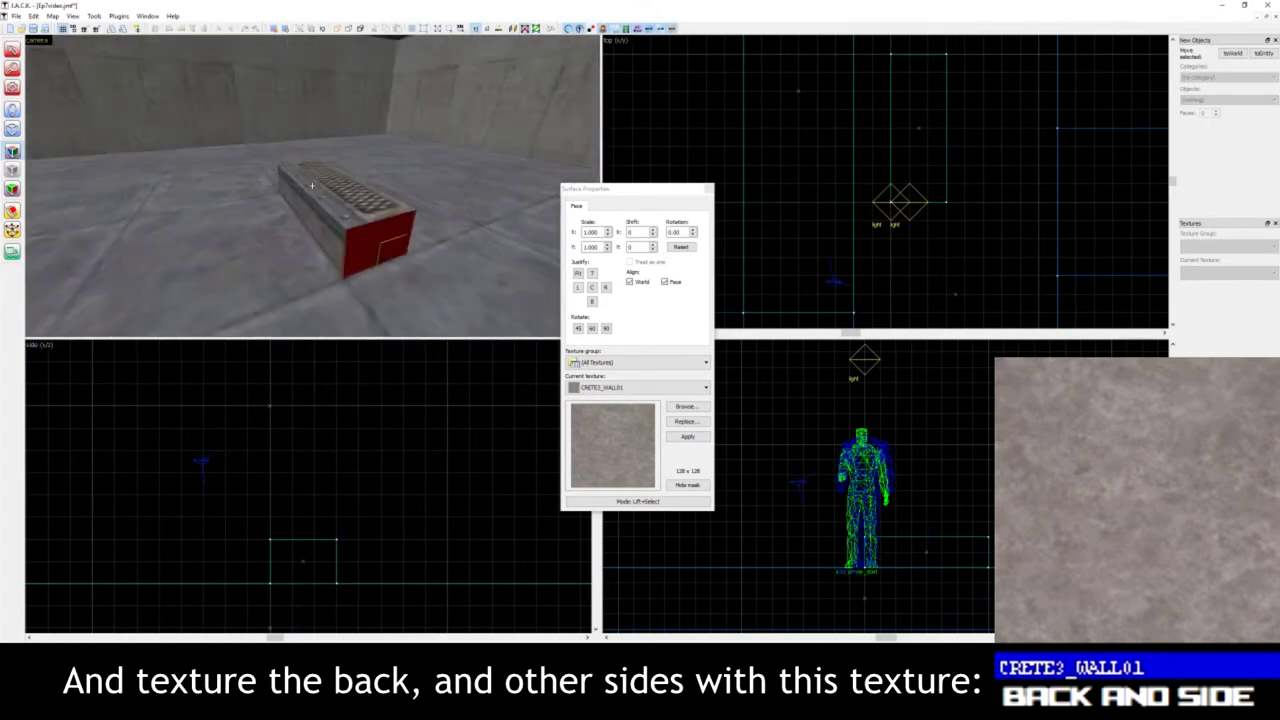
key(s)
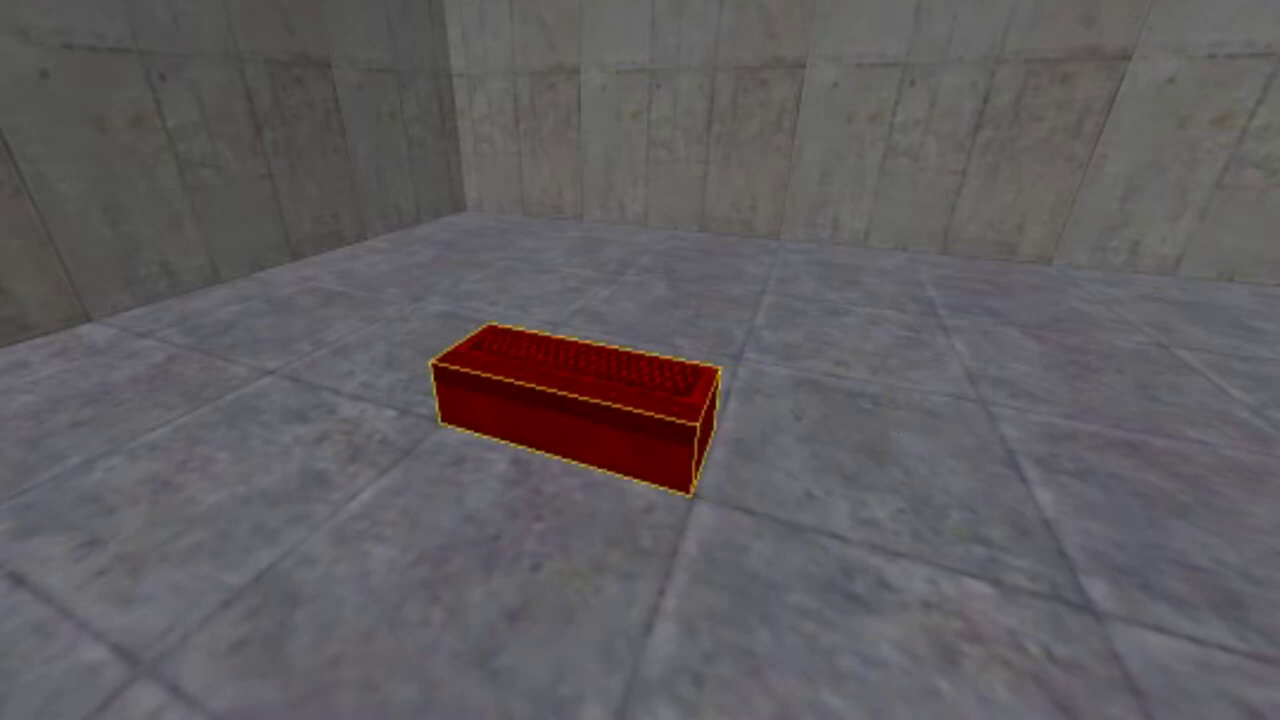
- Duplicate the textured block and place the copy directly behind and above the first as a second step
key(Escape)
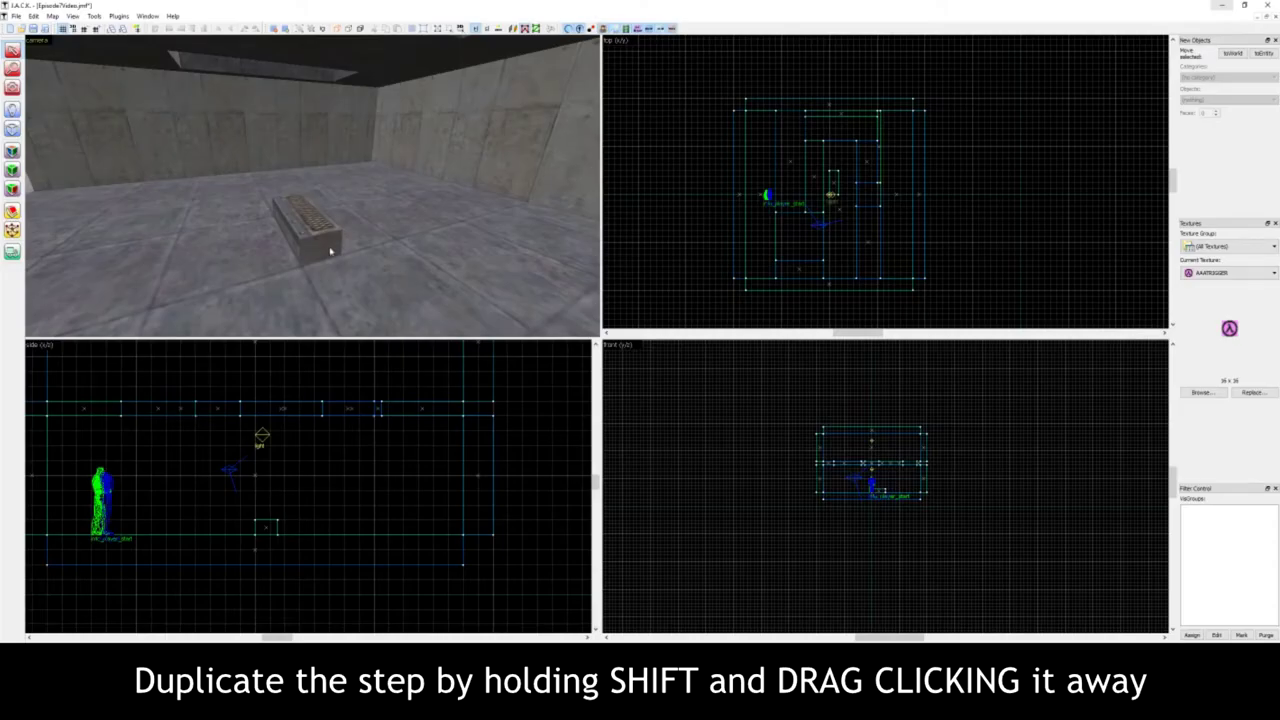
click(330, 251)
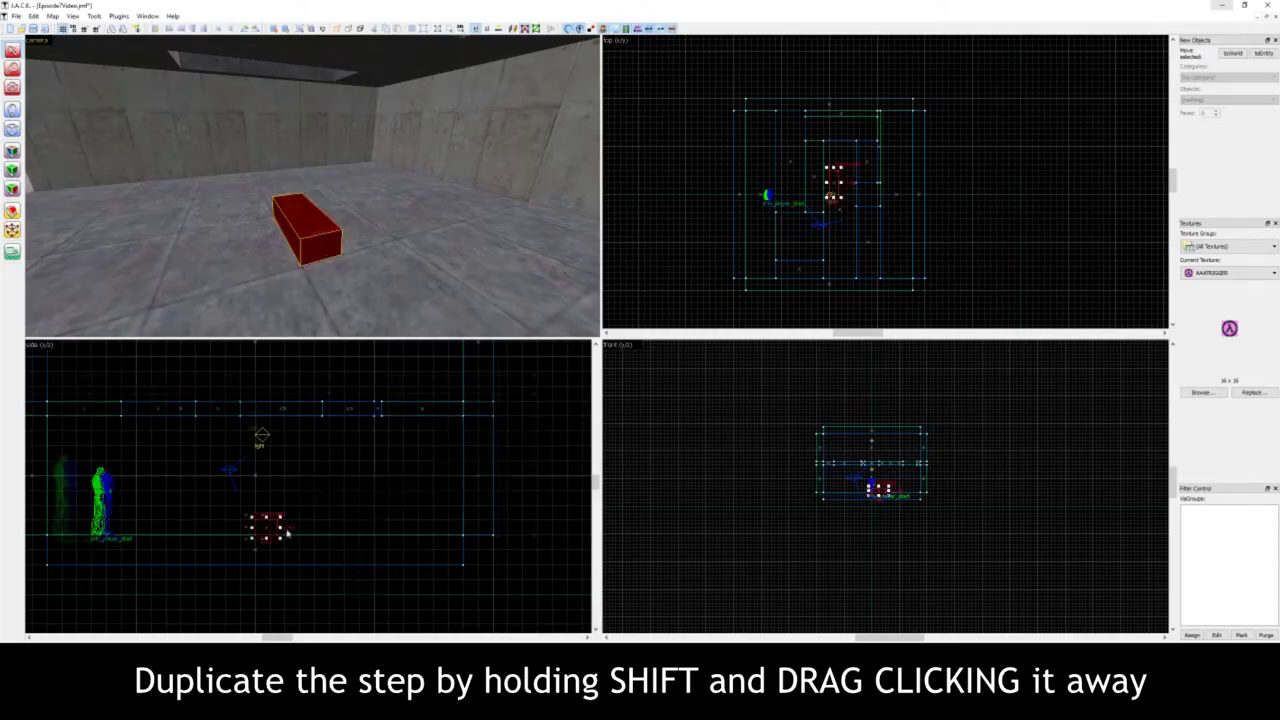
scroll(256, 528, up, 3)
shift+drag(256, 528, 291, 512)
key(z)
key(w)
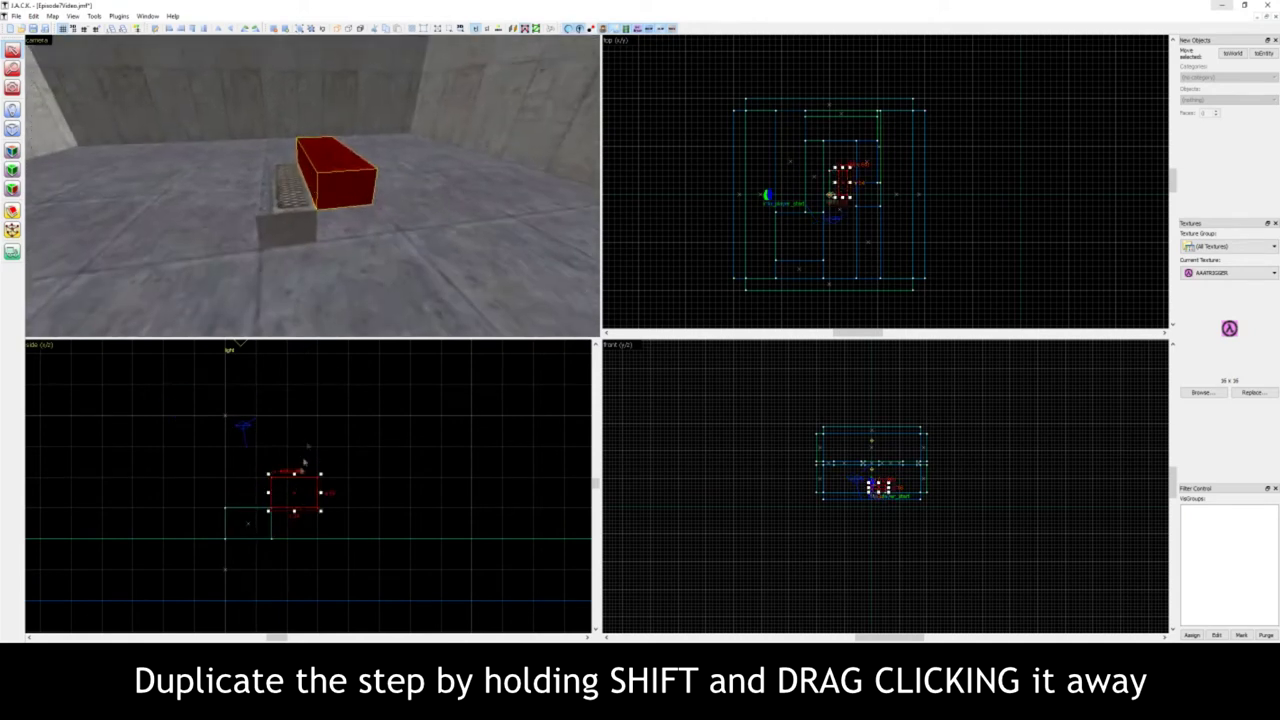
- Keep duplicating the step upward in succession, corner to corner, until the staircase has eight steps
shift+drag(303, 487, 388, 430)
middle_drag(388, 430, 277, 540)
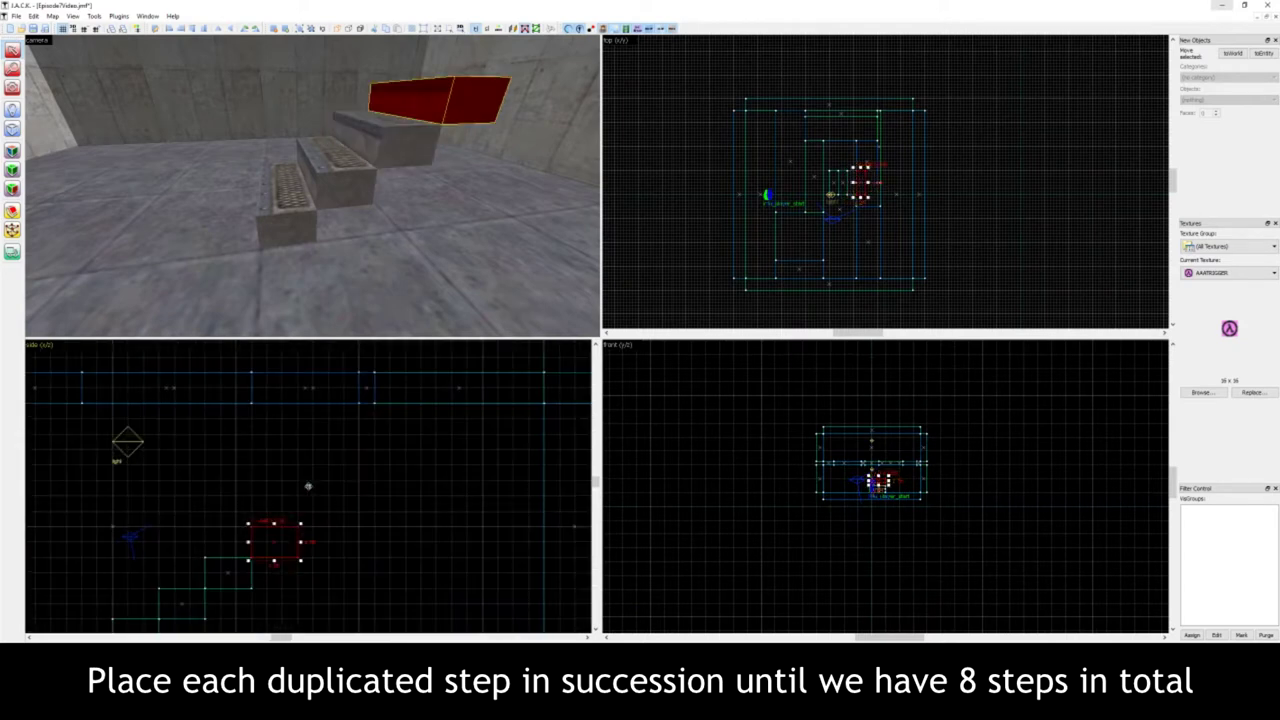
shift+drag(280, 538, 411, 449)
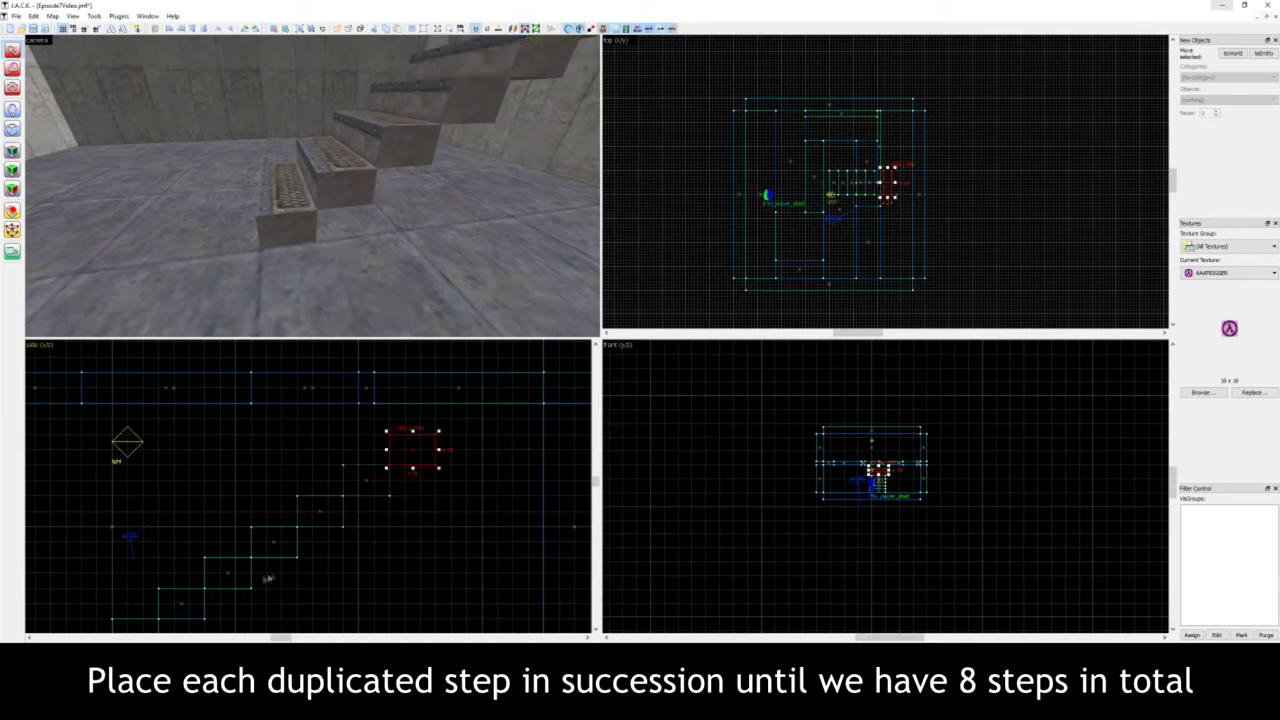
shift+drag(402, 473, 447, 448)
scroll(404, 471, down, 1)
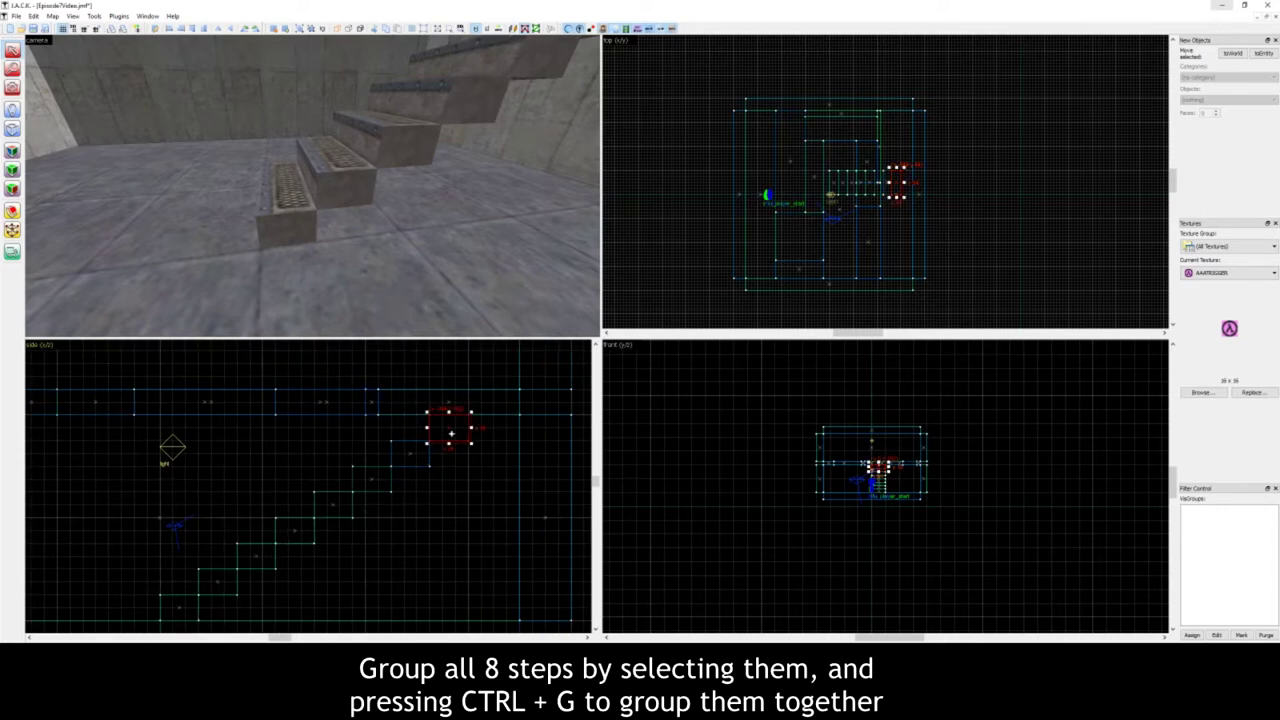
- Select all eight steps of the staircase and group them together
key(z)
key(s)
key(z)
ctrl+click(332, 147)
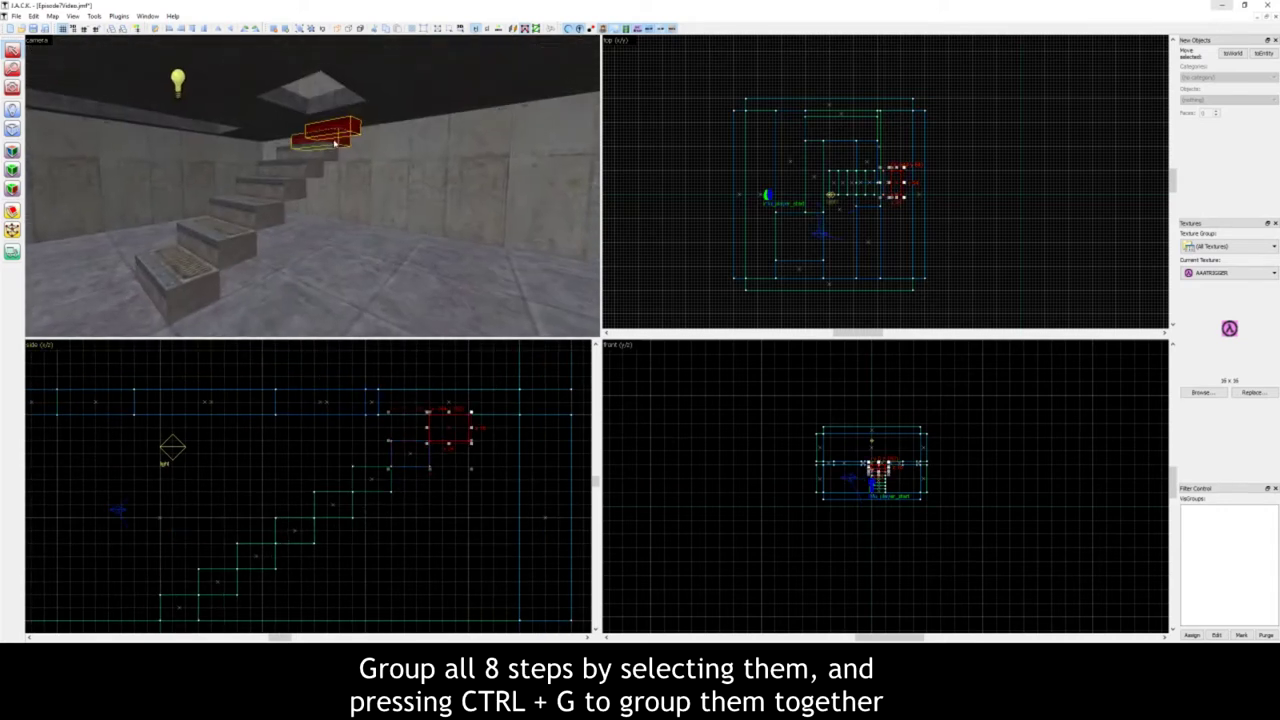
ctrl+click(306, 159)
ctrl+click(300, 172)
ctrl+click(272, 189)
ctrl+click(247, 213)
ctrl+click(218, 244)
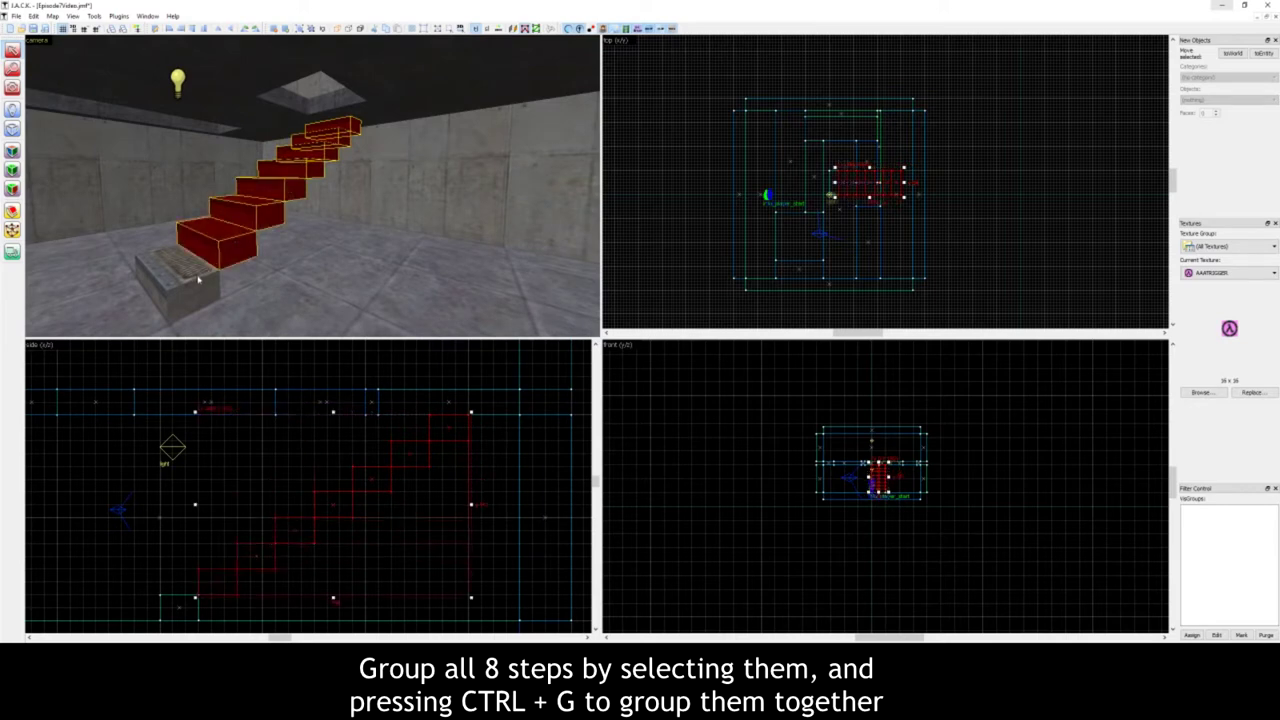
ctrl+click(182, 284)
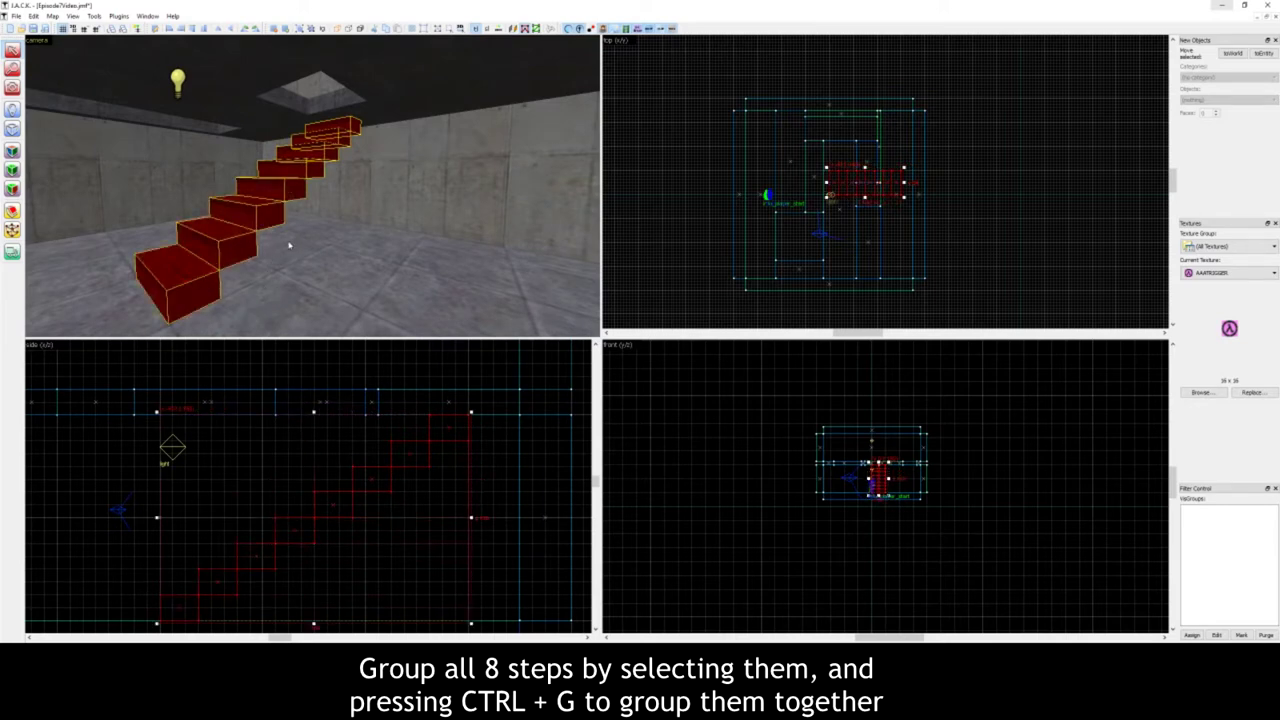
click(358, 243)
click(276, 209)
click(356, 208)
click(291, 196)
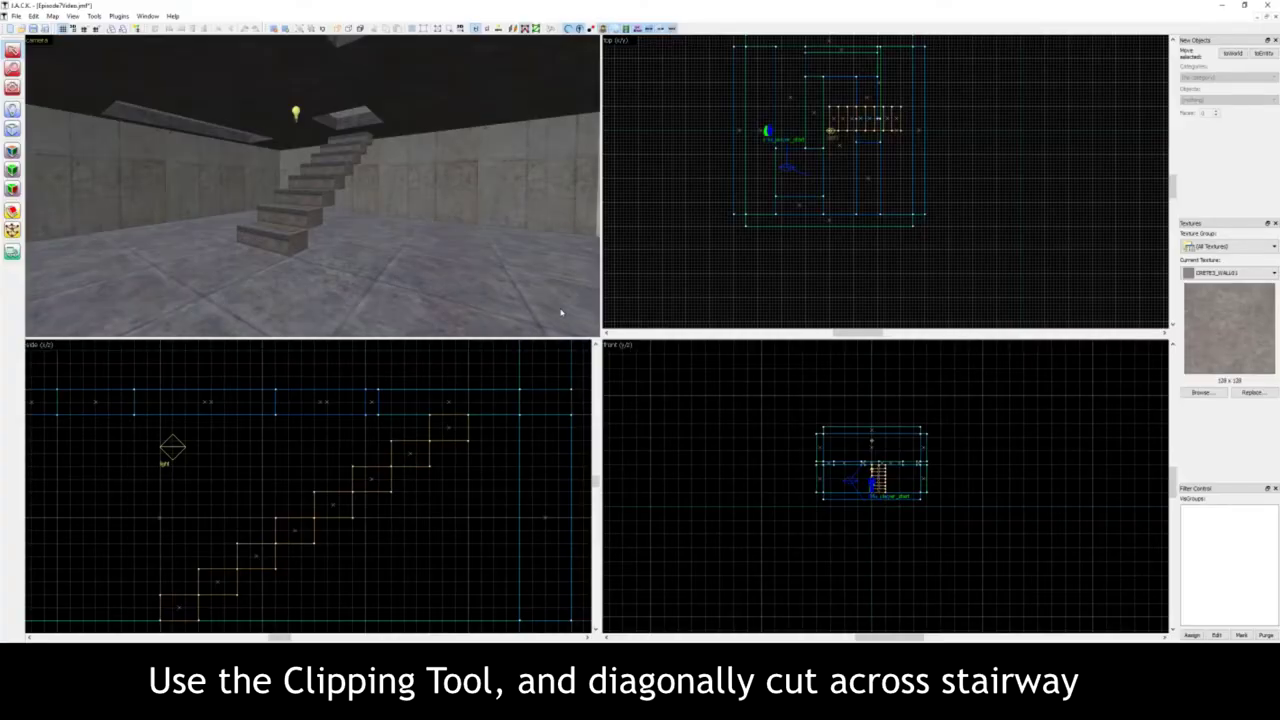
- Clip the grouped staircase diagonally from its bottom front corner to its top back corner, discarding the lower half
click(328, 195)
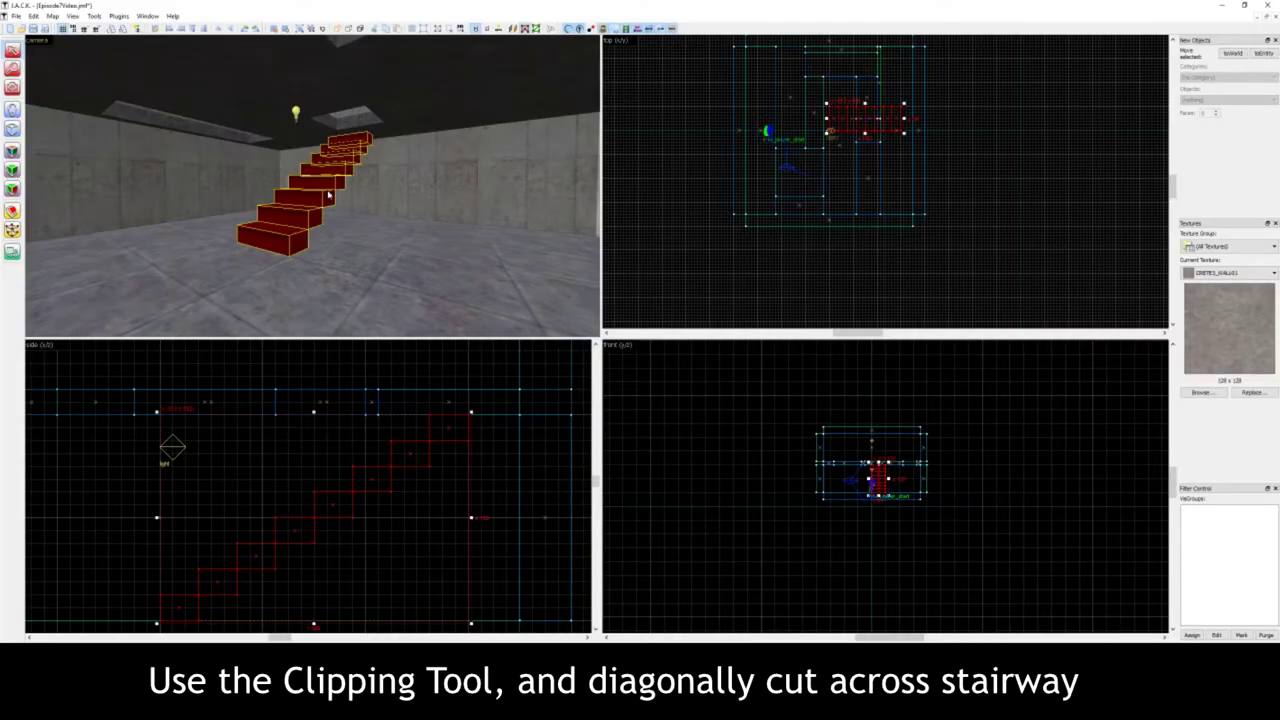
click(12, 212)
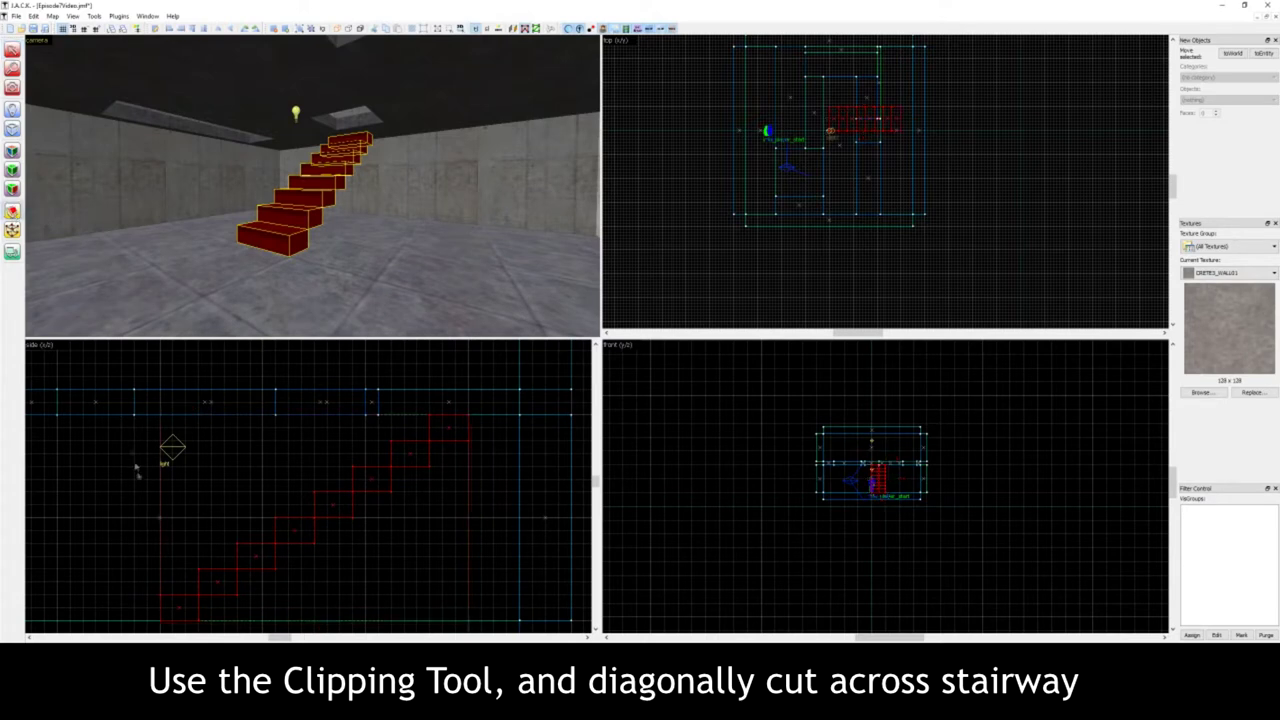
drag(160, 622, 470, 414)
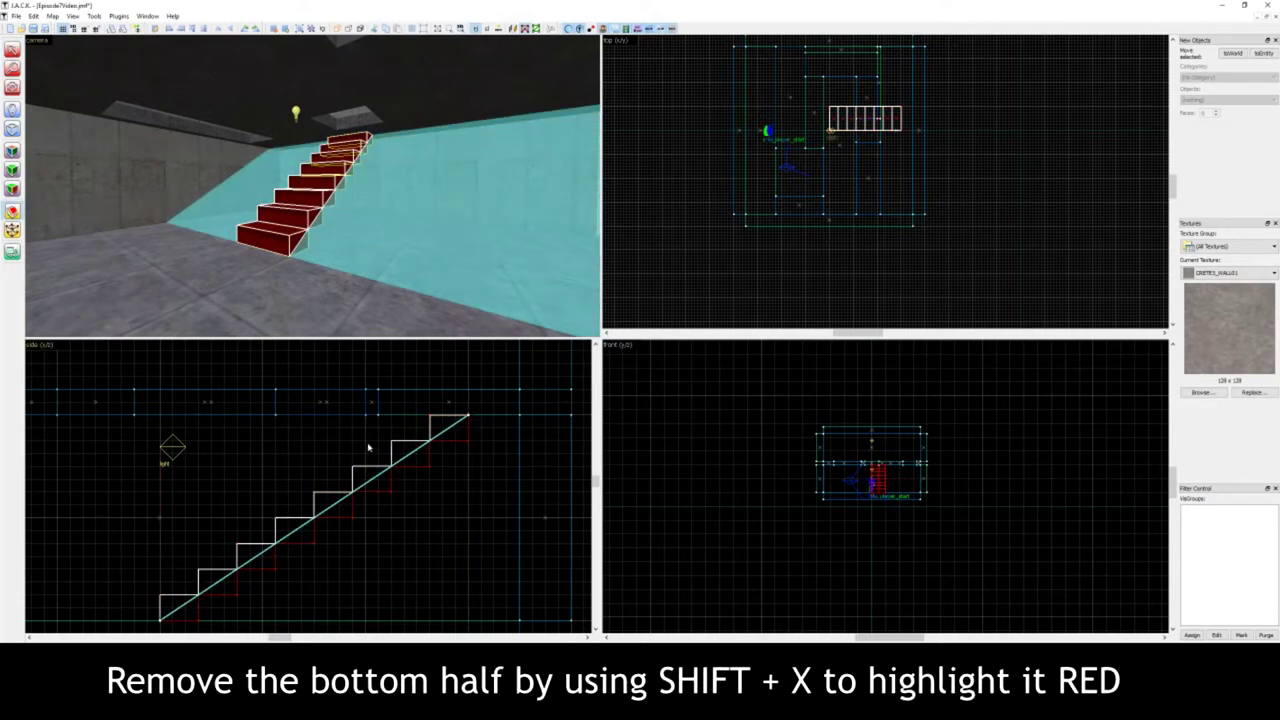
key(shift+x)
key(shift+x)
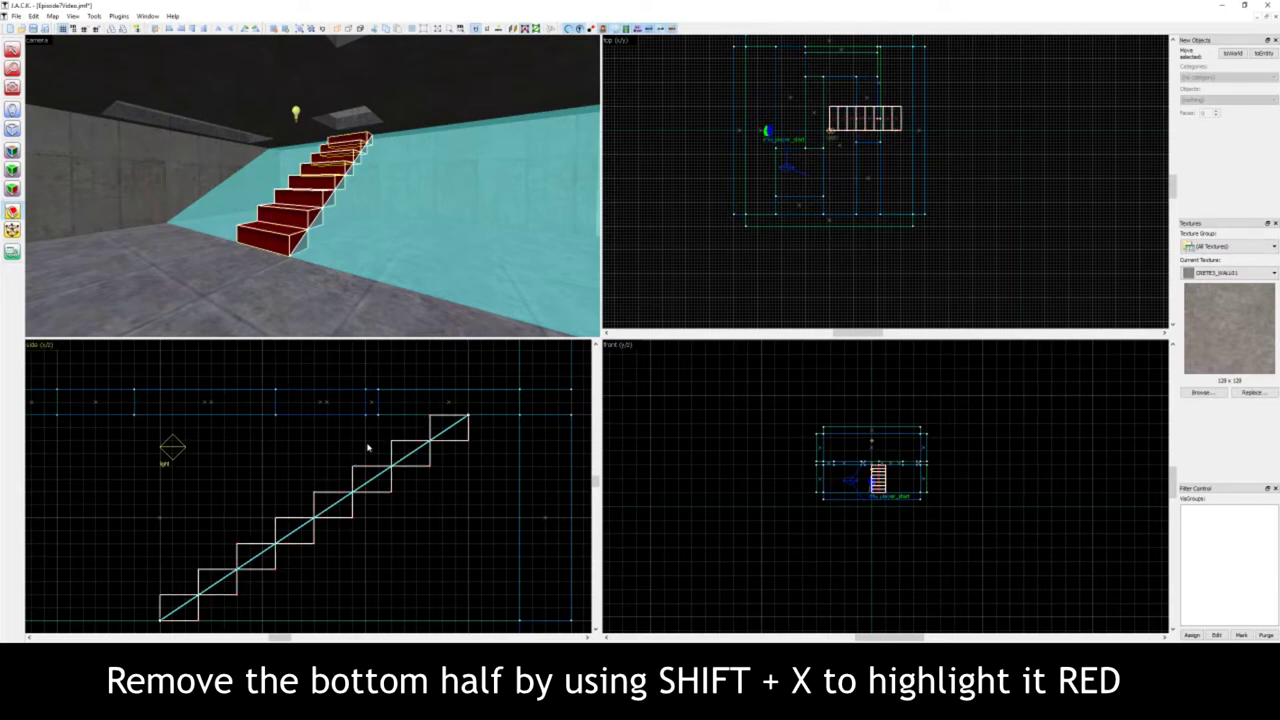
key(shift+x)
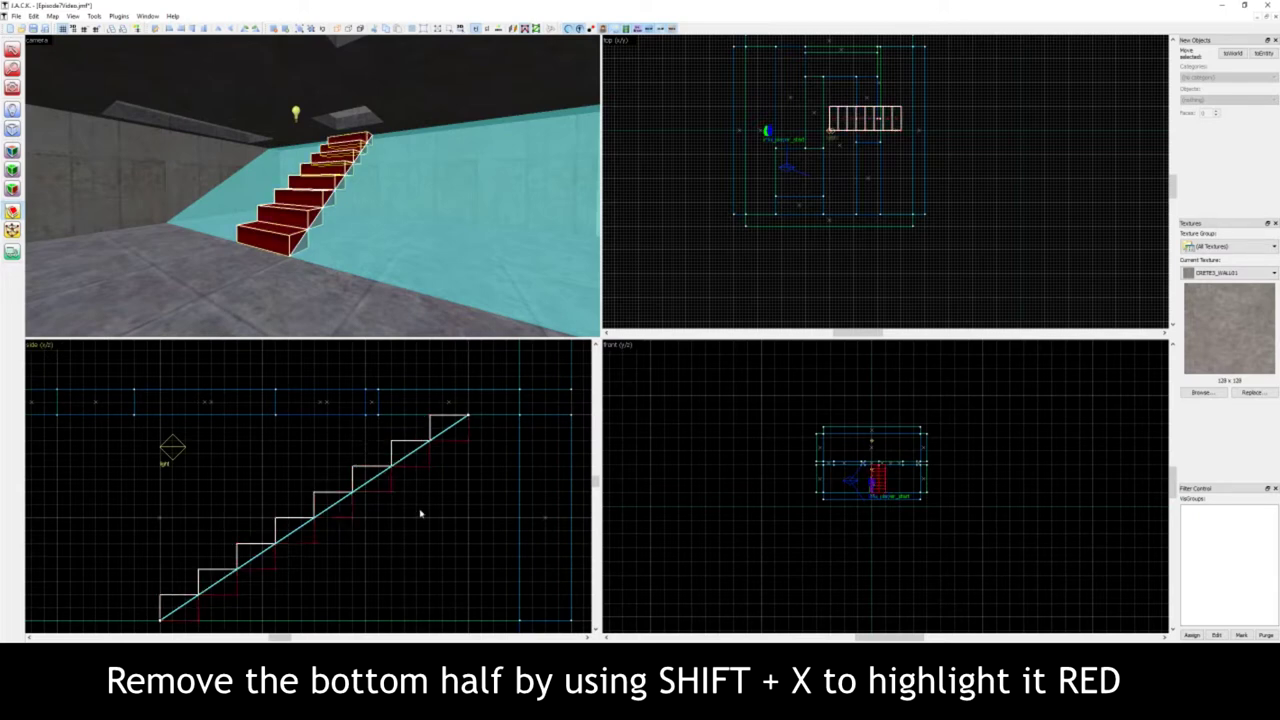
key(Return)
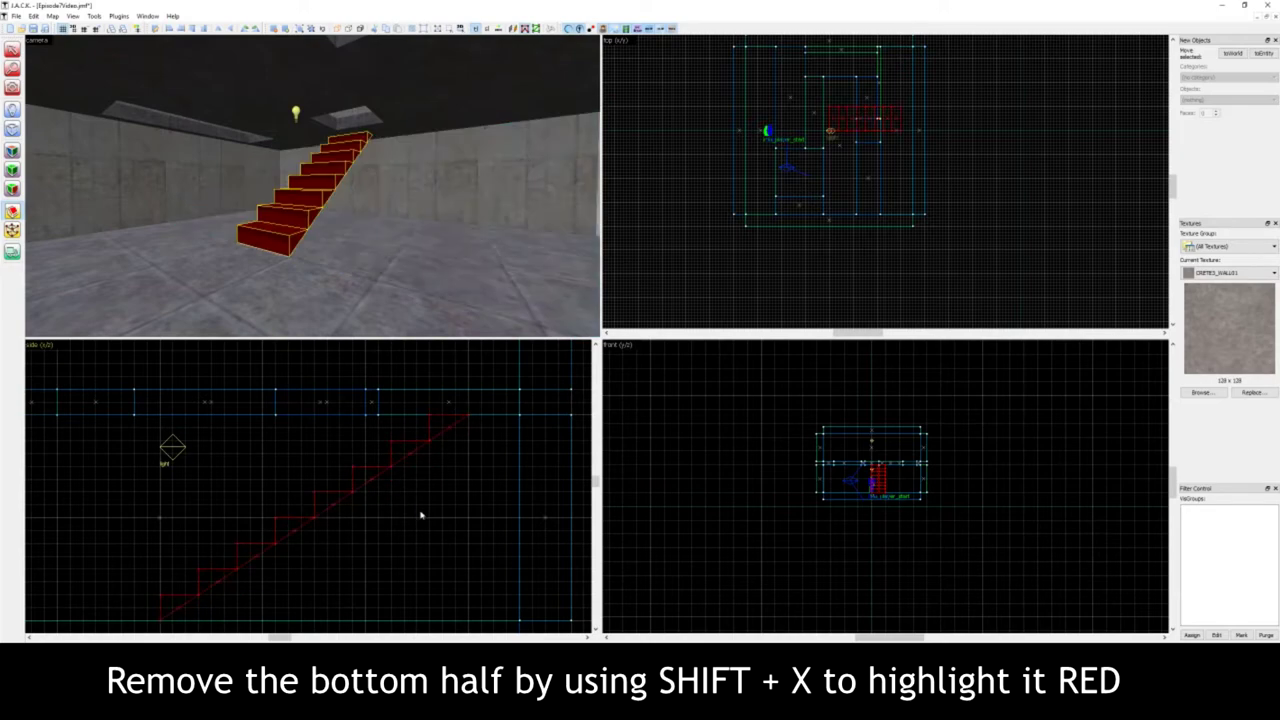
- Fix the textures on the clipped staircase by picking a stair face's texture and applying it to an affected face
key(z)
key(w)
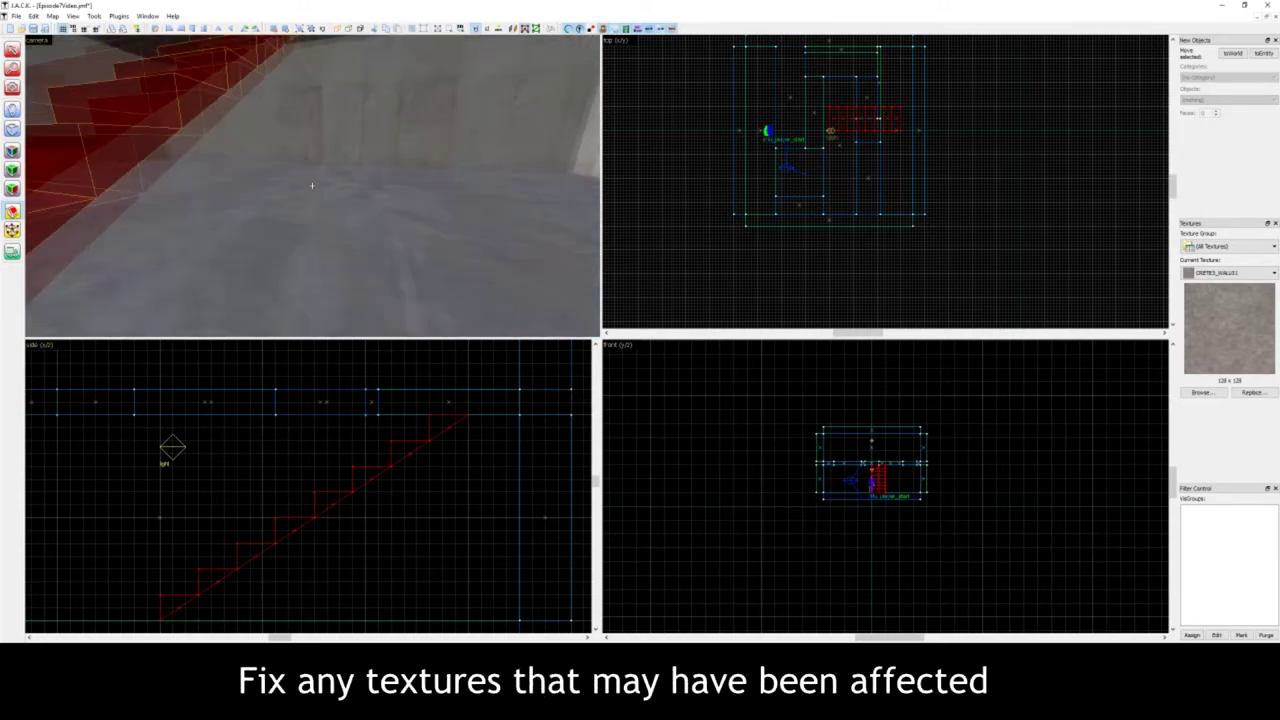
key(s)
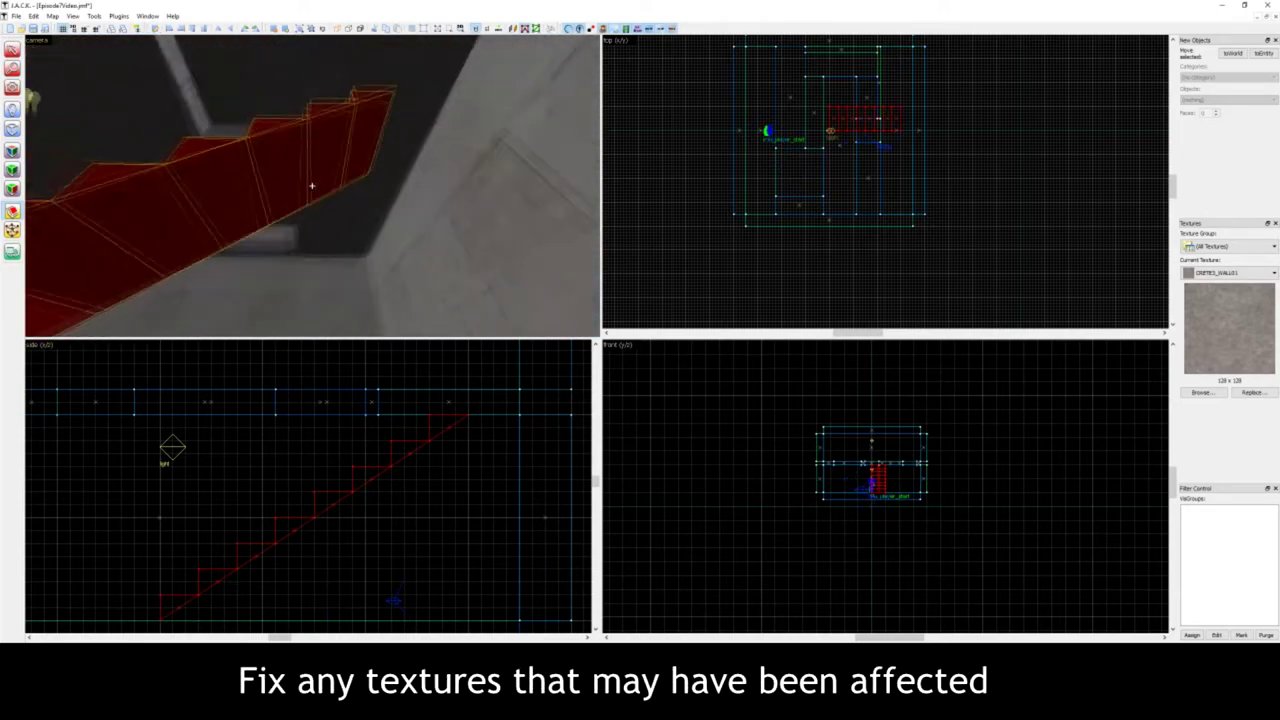
click(12, 151)
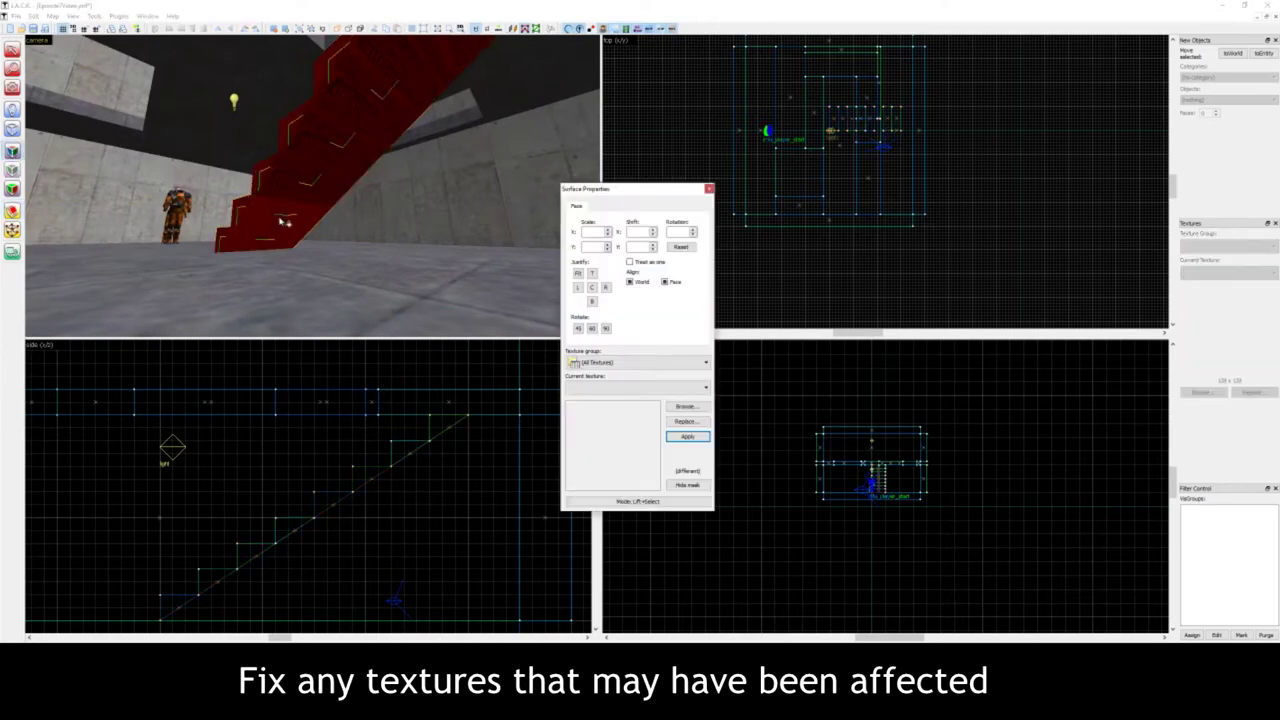
click(285, 222)
right_click(356, 131)
key(z)
key(w)
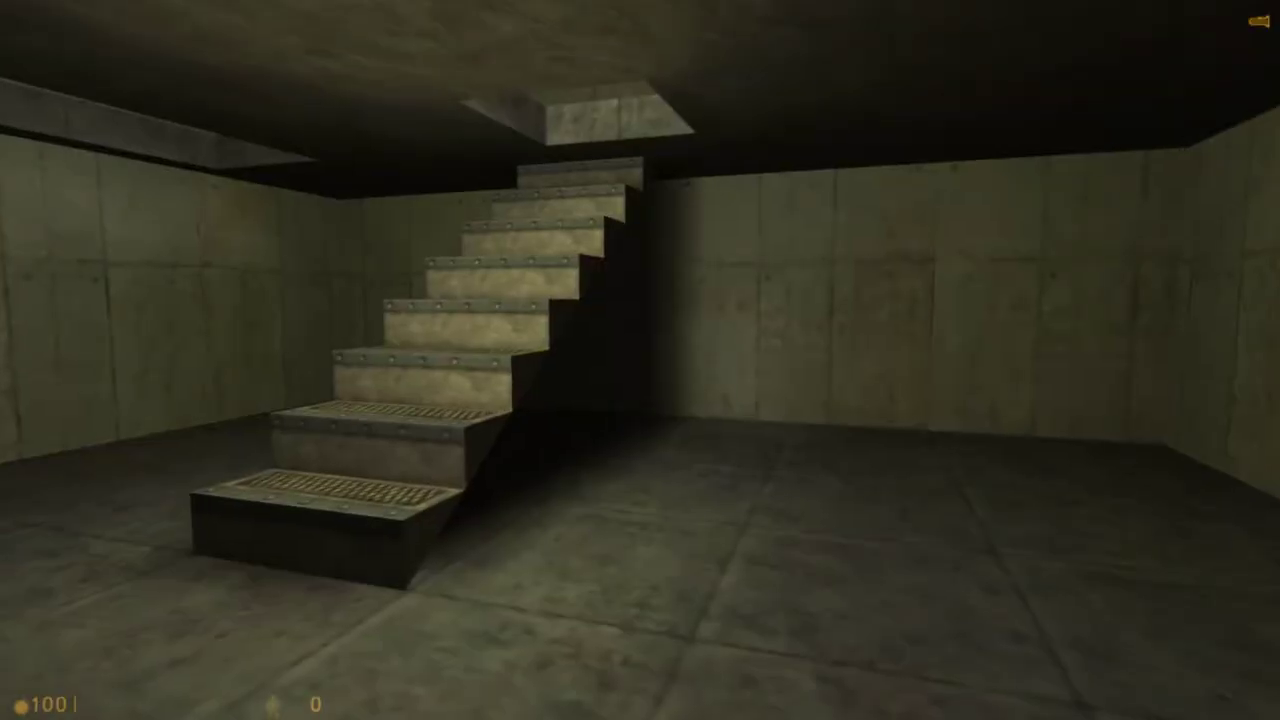
key(a)
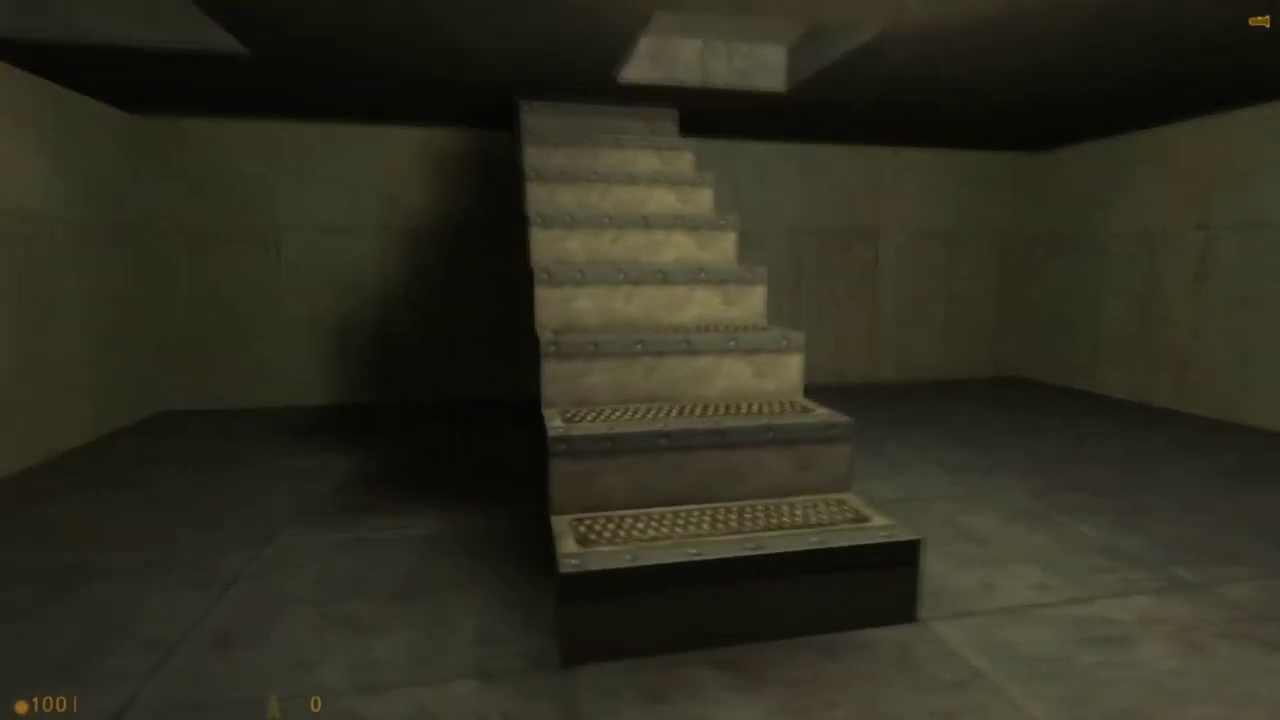
key(a)
key(d)
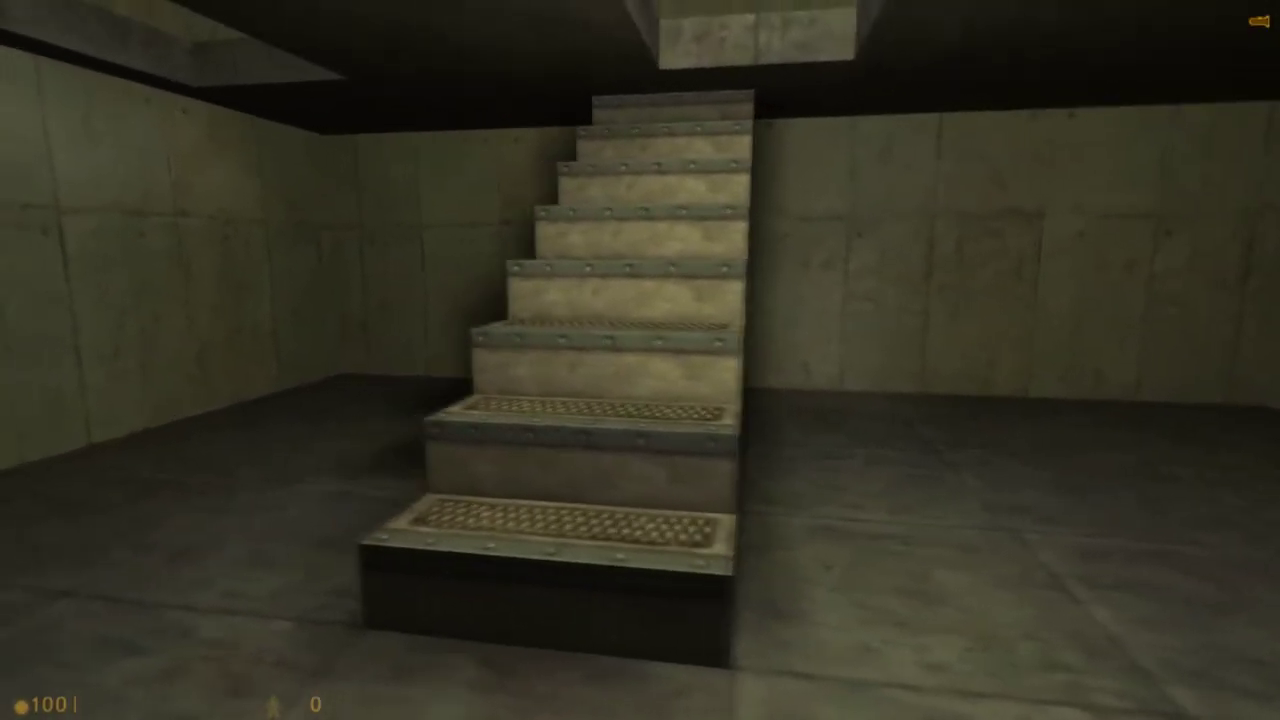
key(w)
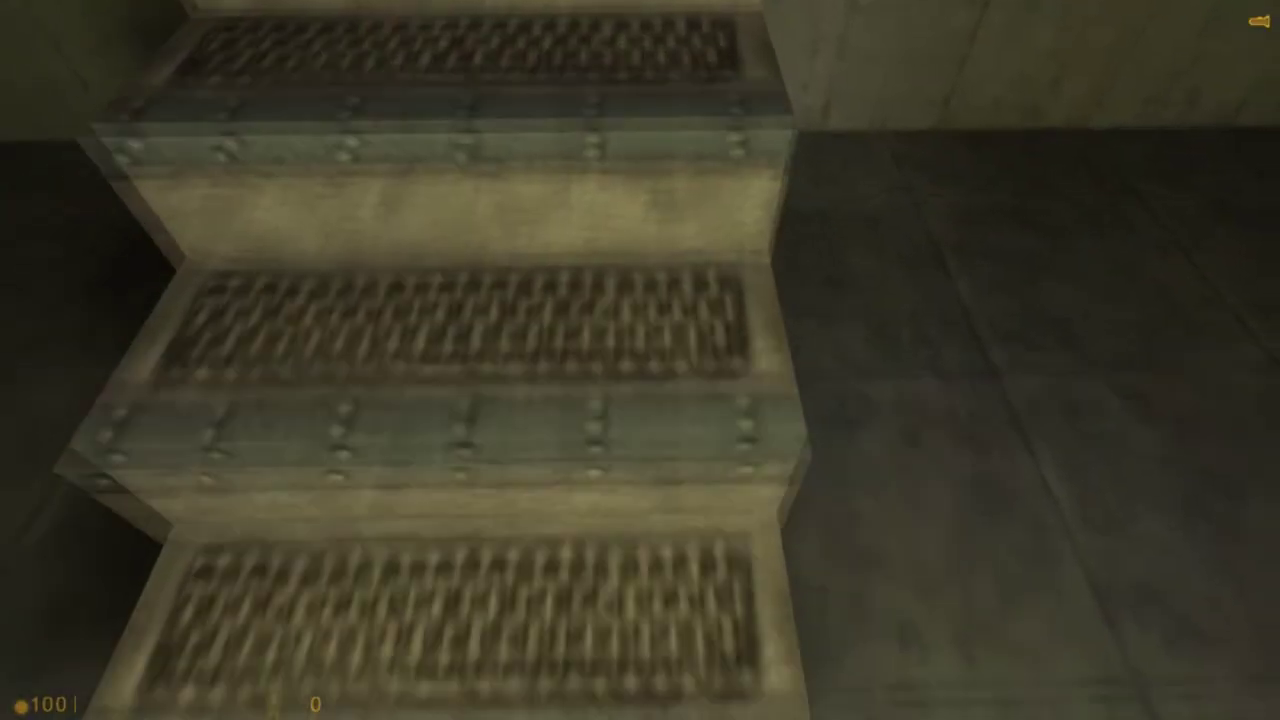
key(s)
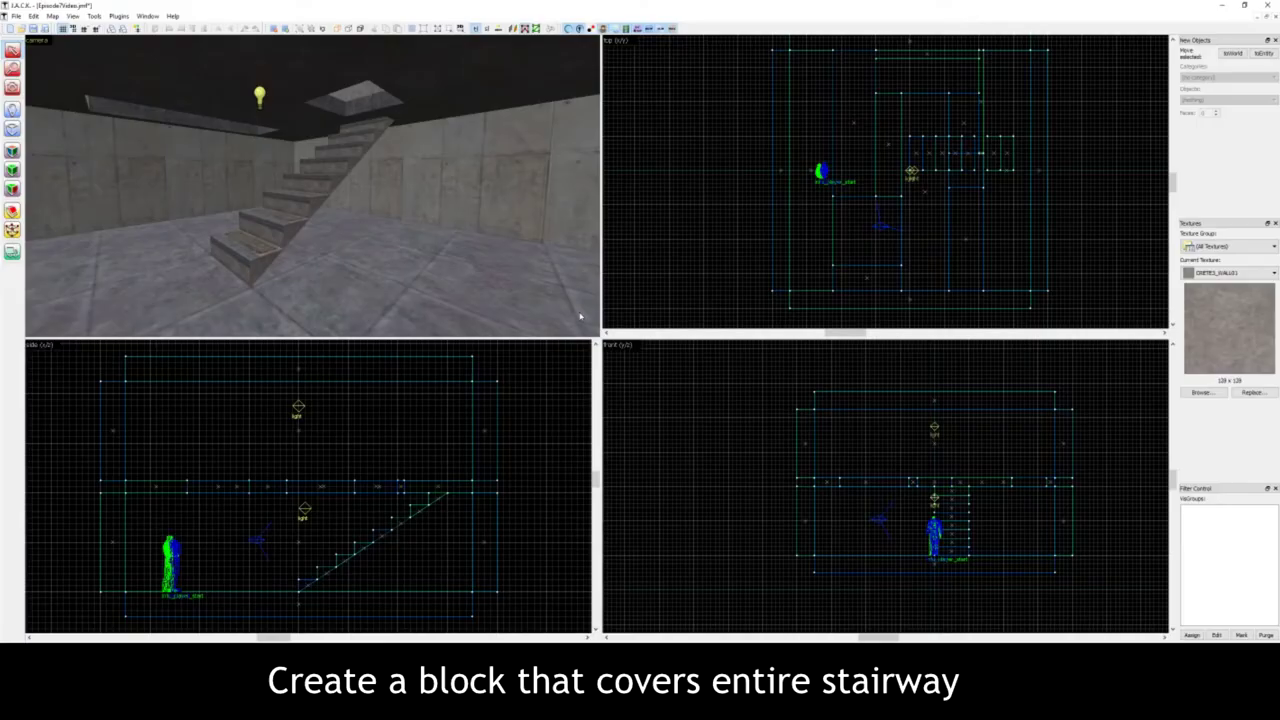
- Create a block 192 by 64 units in plan that covers the entire stairway from floor to ceiling
click(13, 131)
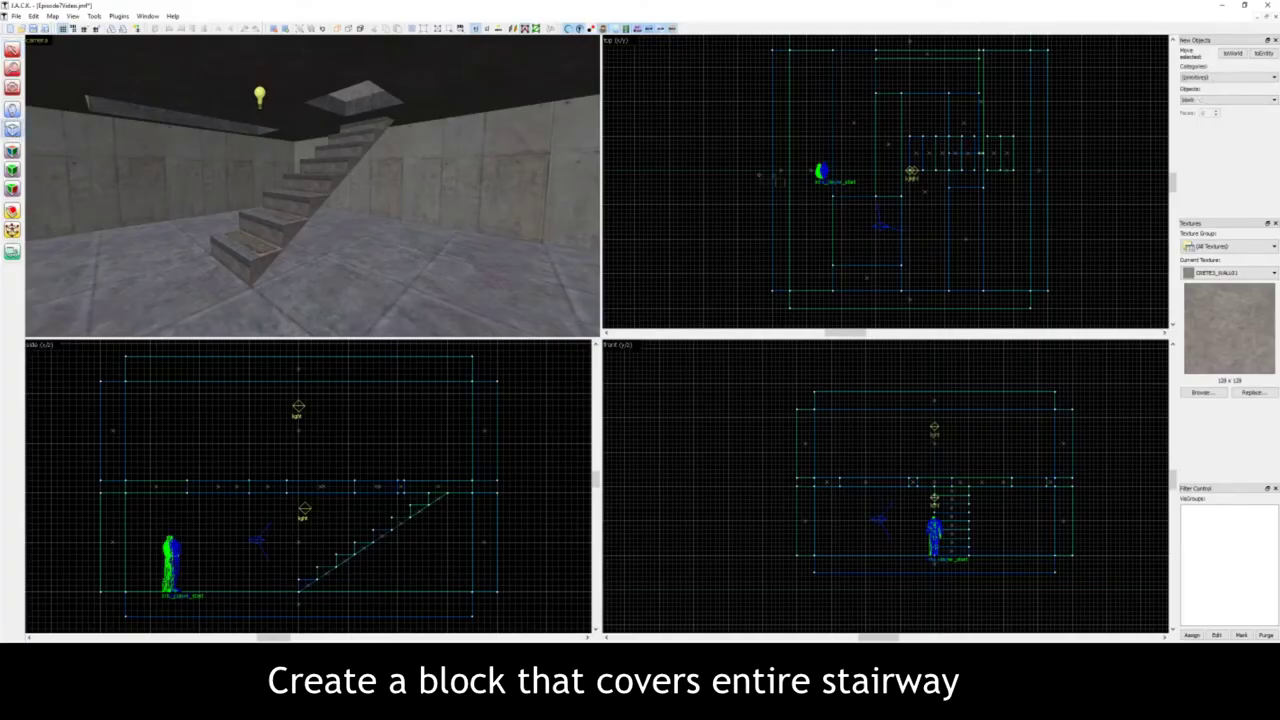
scroll(990, 150, up, 3)
drag(828, 123, 1082, 209)
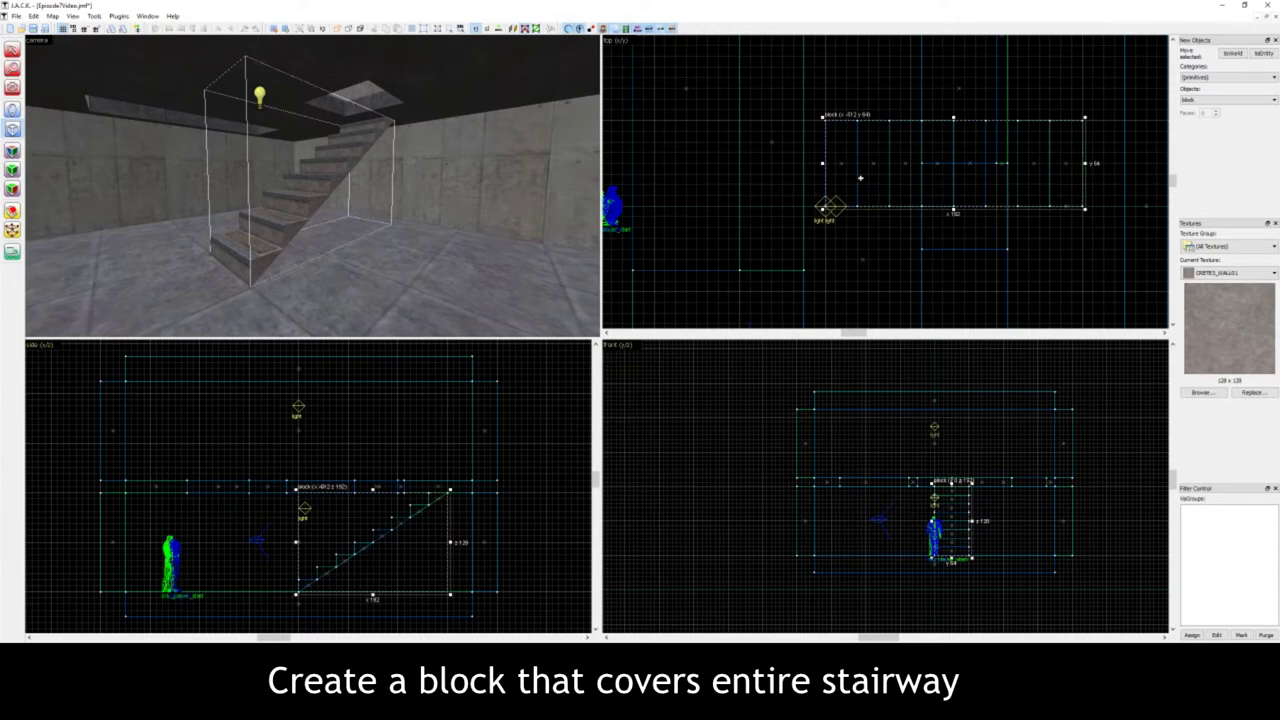
key(Return)
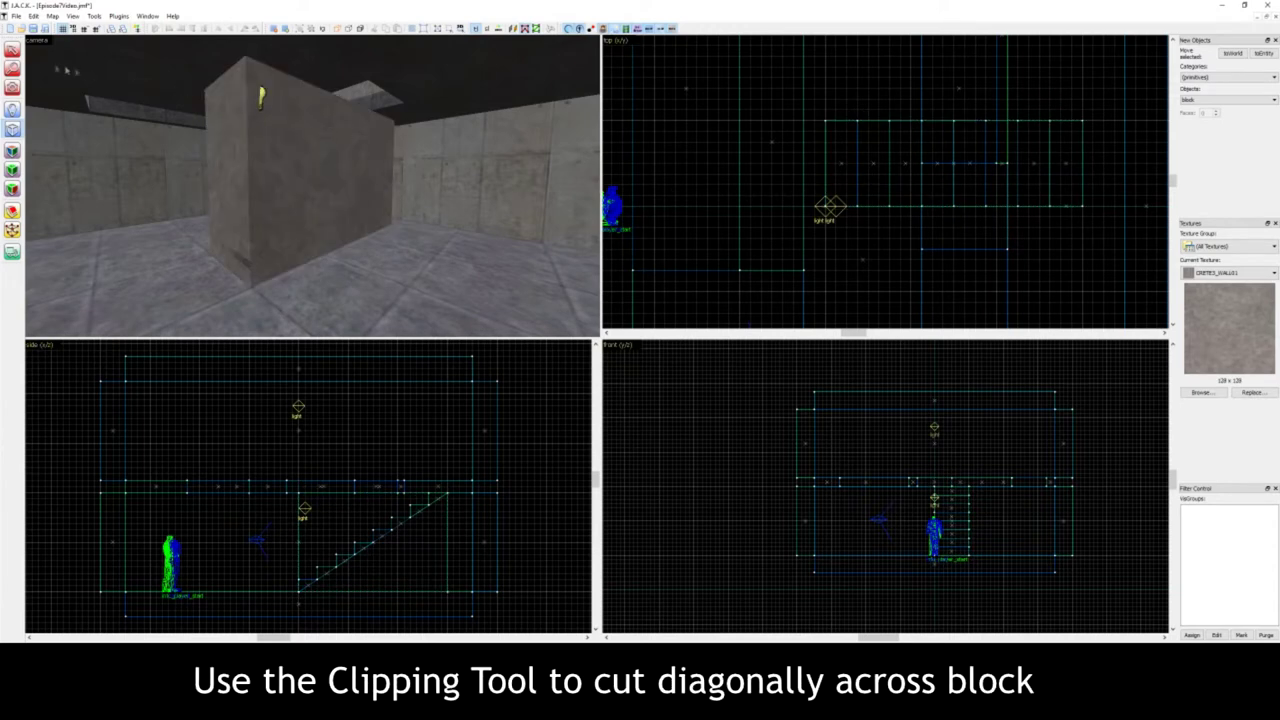
- Clip the covering block diagonally along the underside of the stairs, keeping only the upper half
click(330, 146)
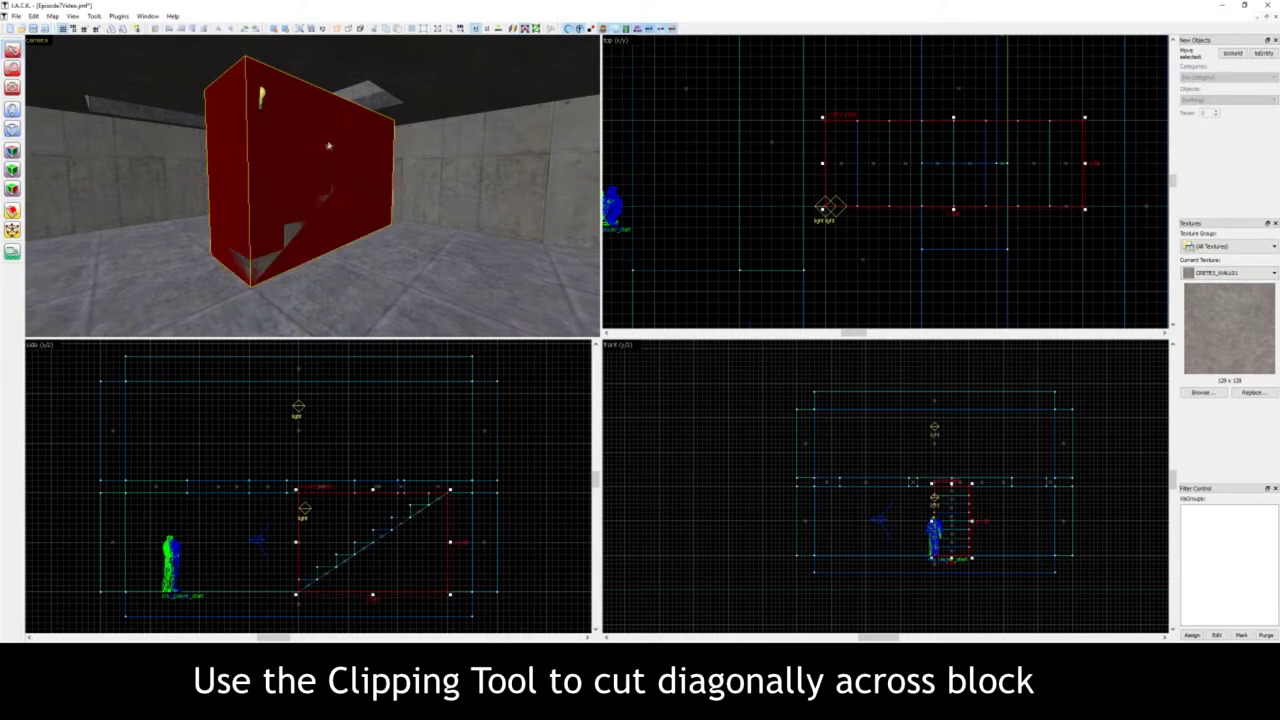
click(12, 211)
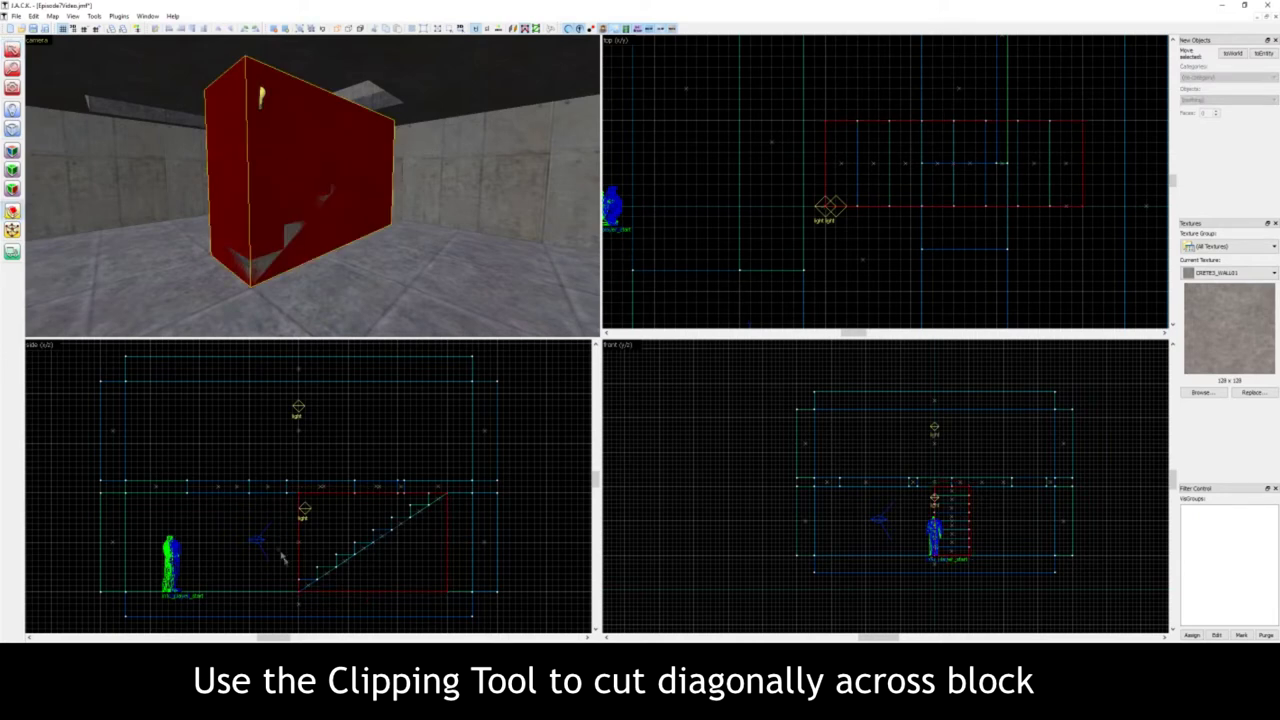
scroll(292, 596, up, 2)
drag(305, 597, 562, 425)
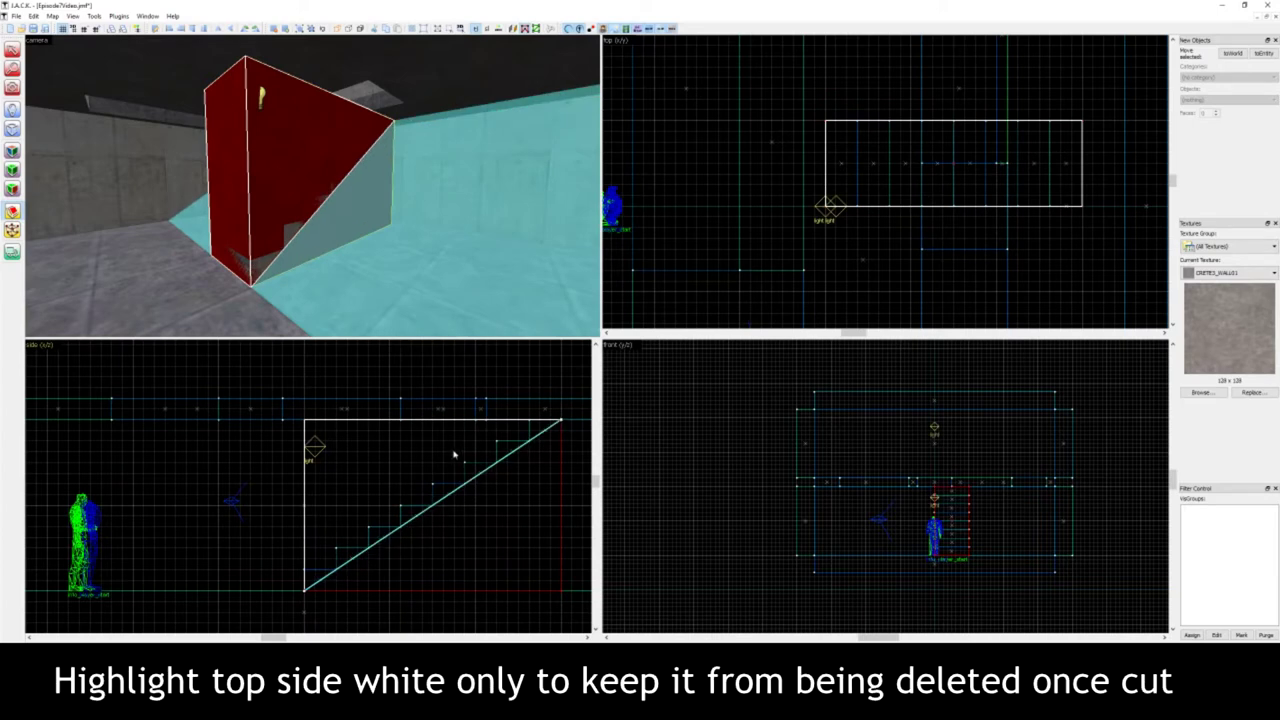
key(shift+x)
key(shift+x)
key(Return)
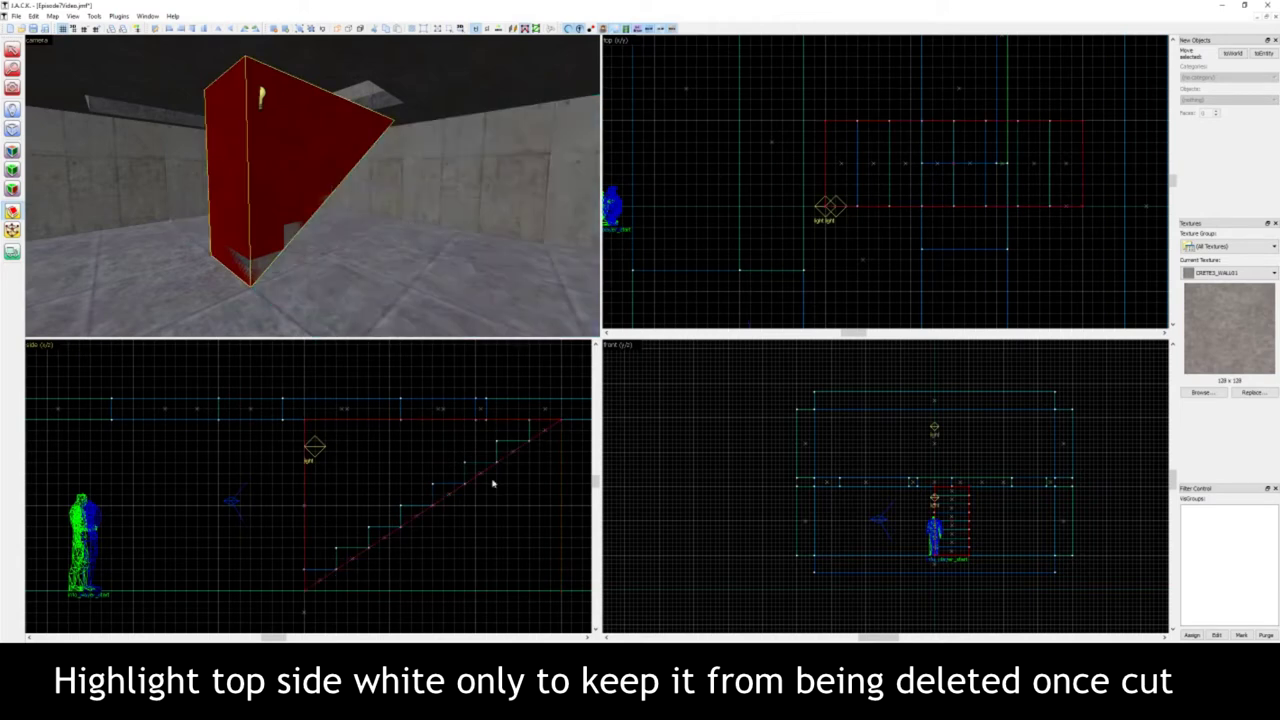
- Clip the remaining block again across the tops of the steps, discarding the upper part and keeping the sloped slab
click(14, 50)
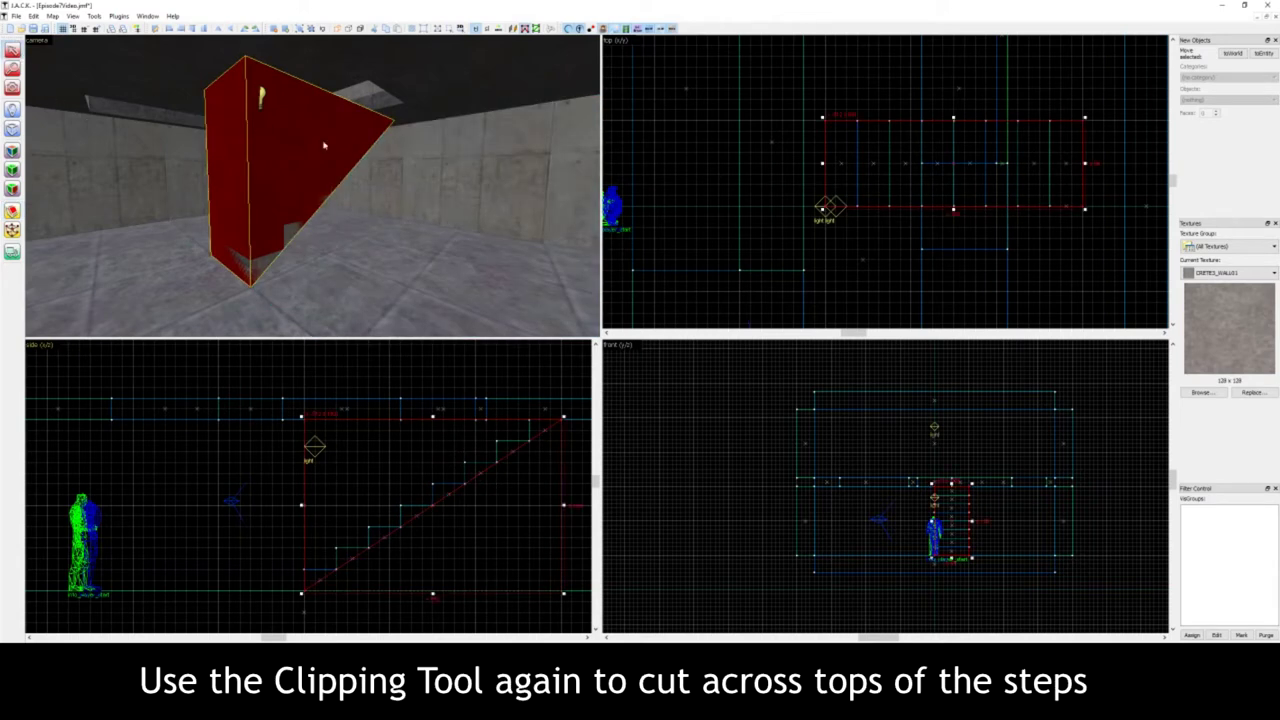
click(12, 212)
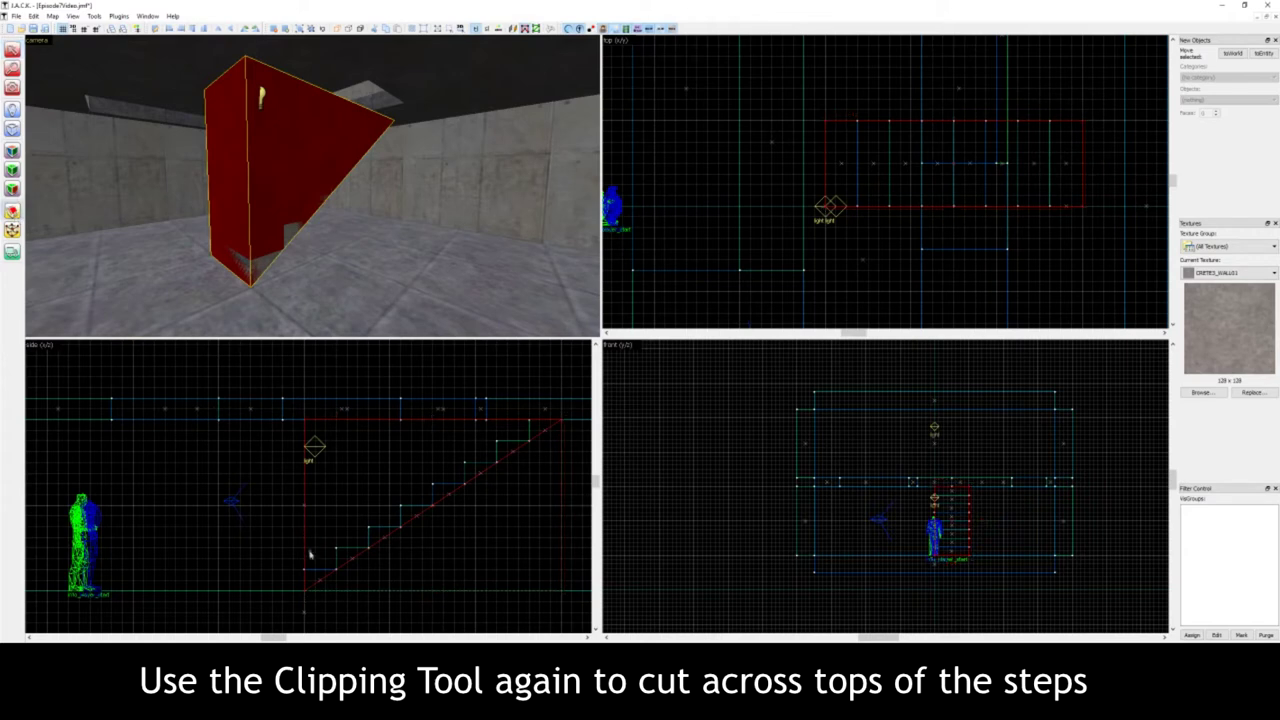
drag(304, 573, 532, 422)
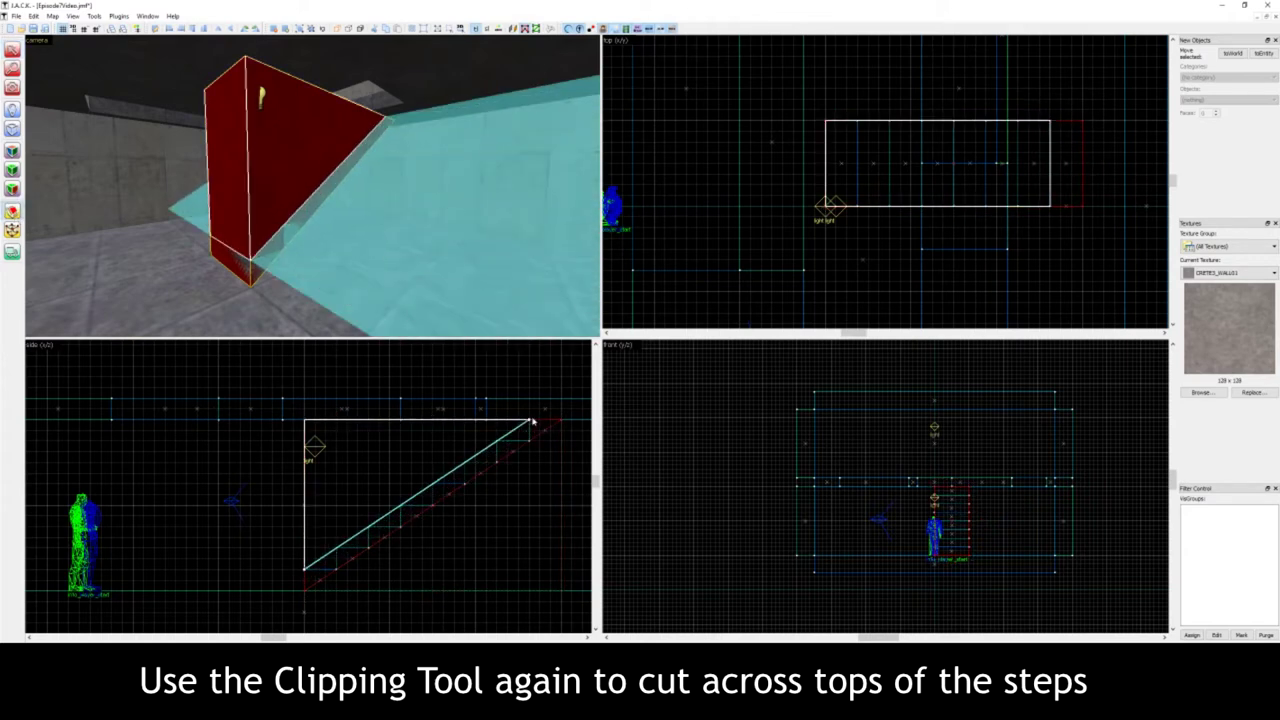
key(Return)
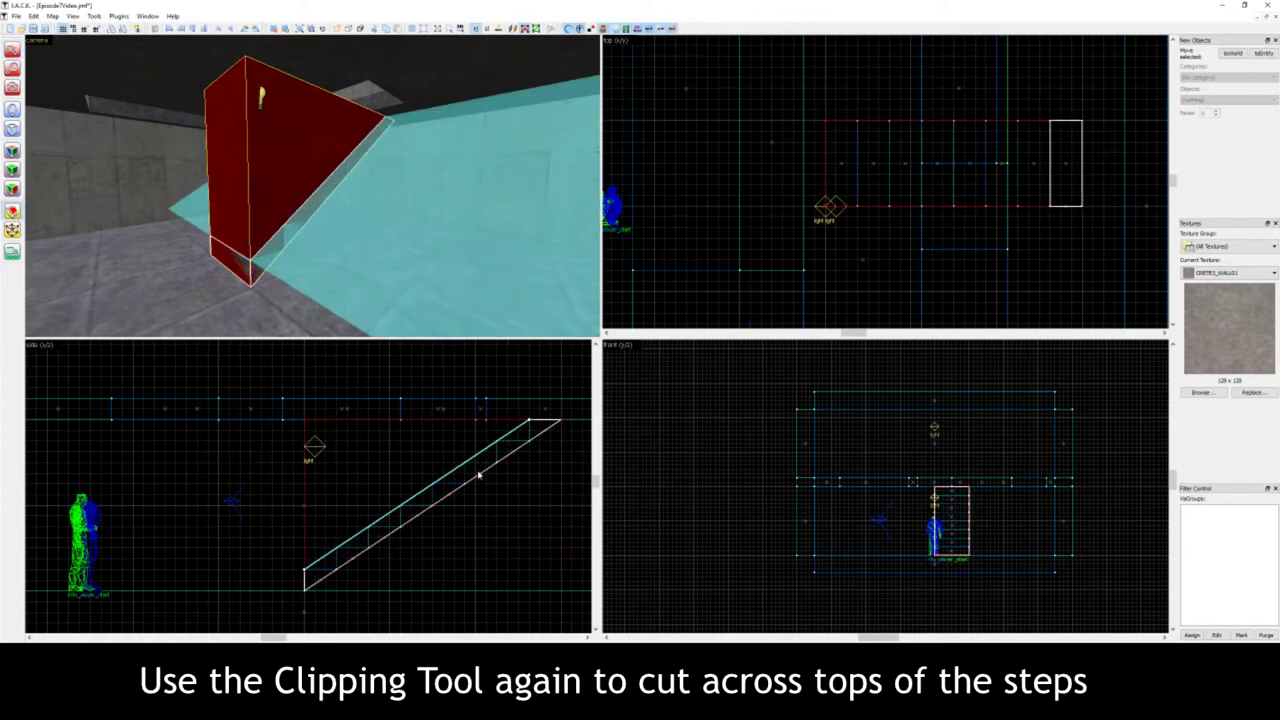
key(shift+x)
key(shift+x)
key(shift+x)
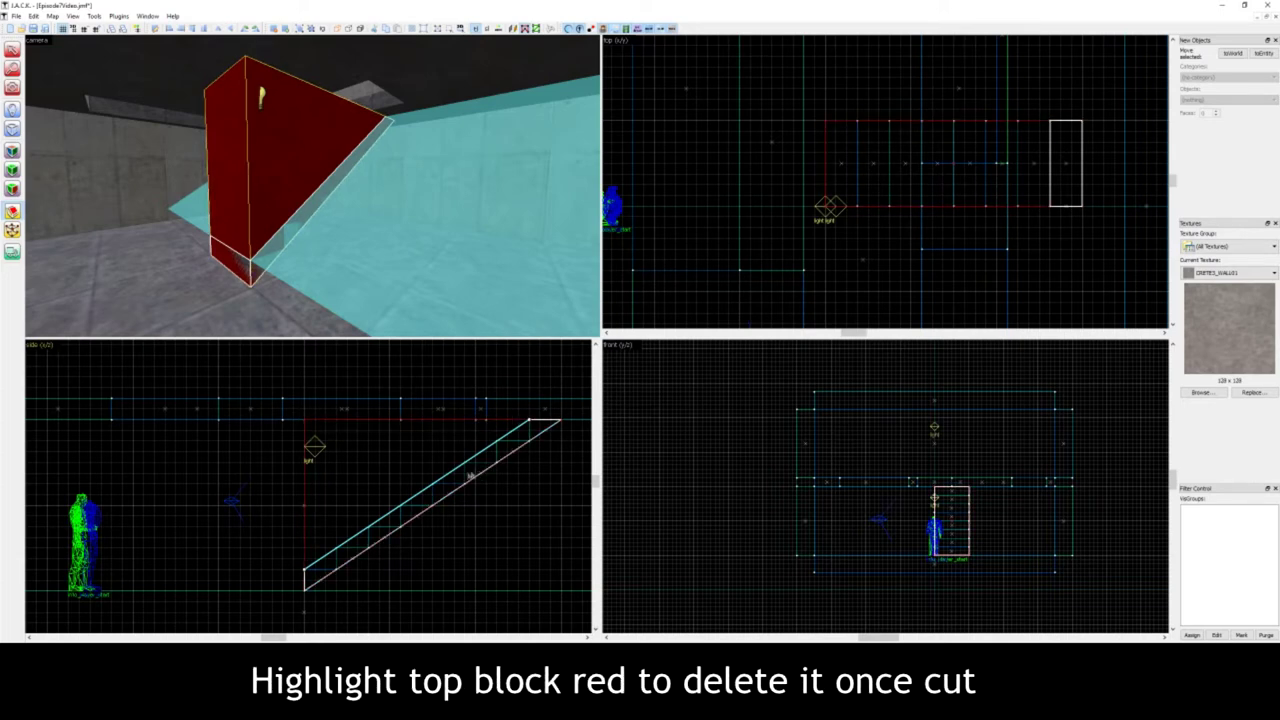
key(Return)
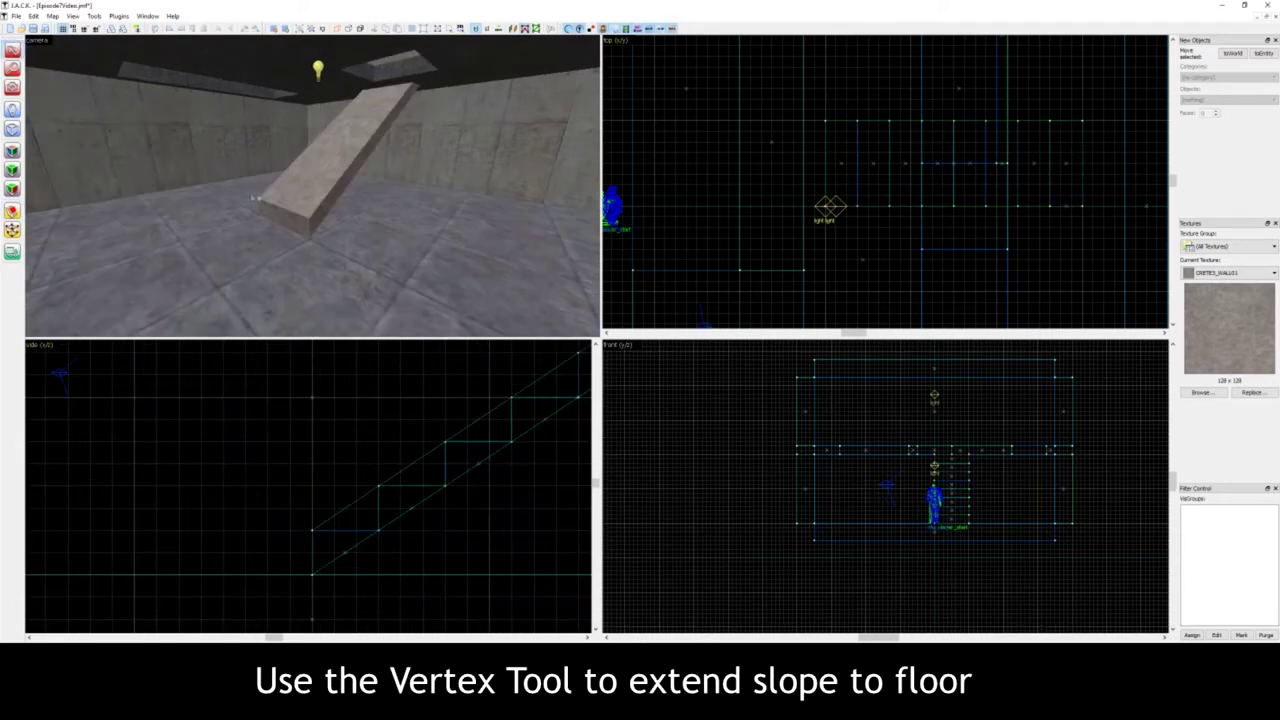
- Extend the slope to the floor by moving its lower front top vertices down and outward with the Vertex tool
click(332, 156)
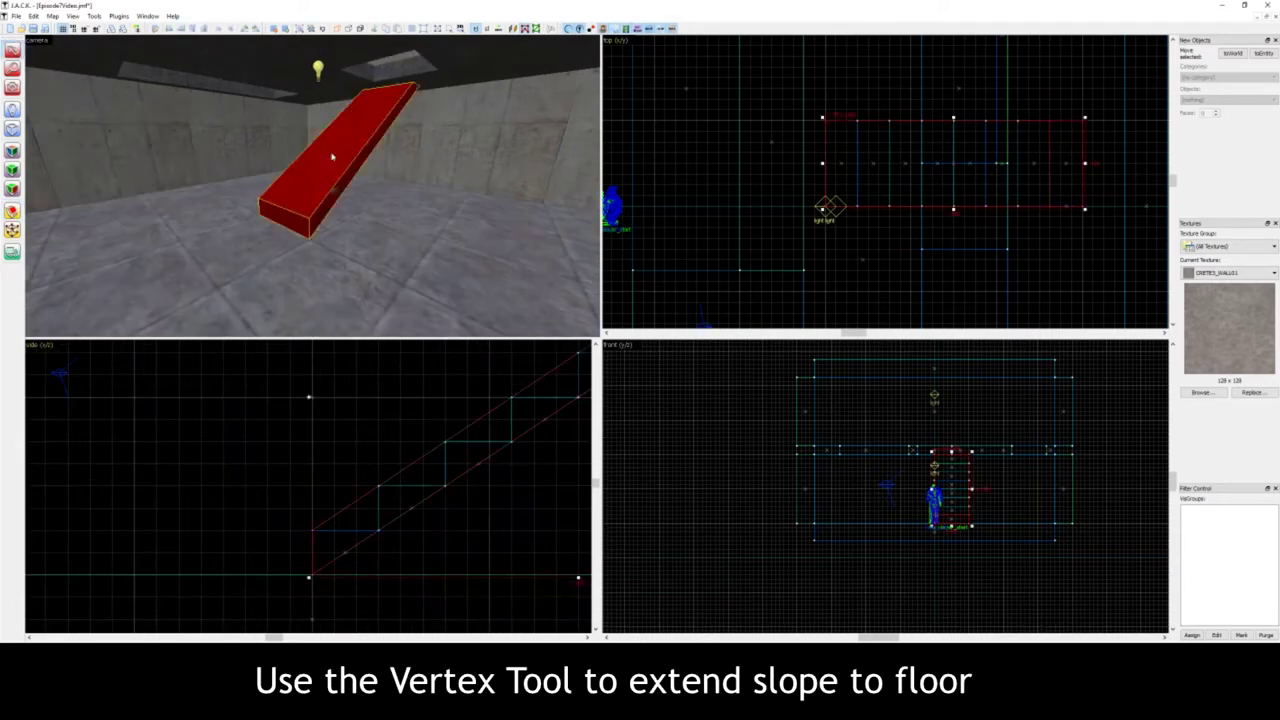
click(12, 230)
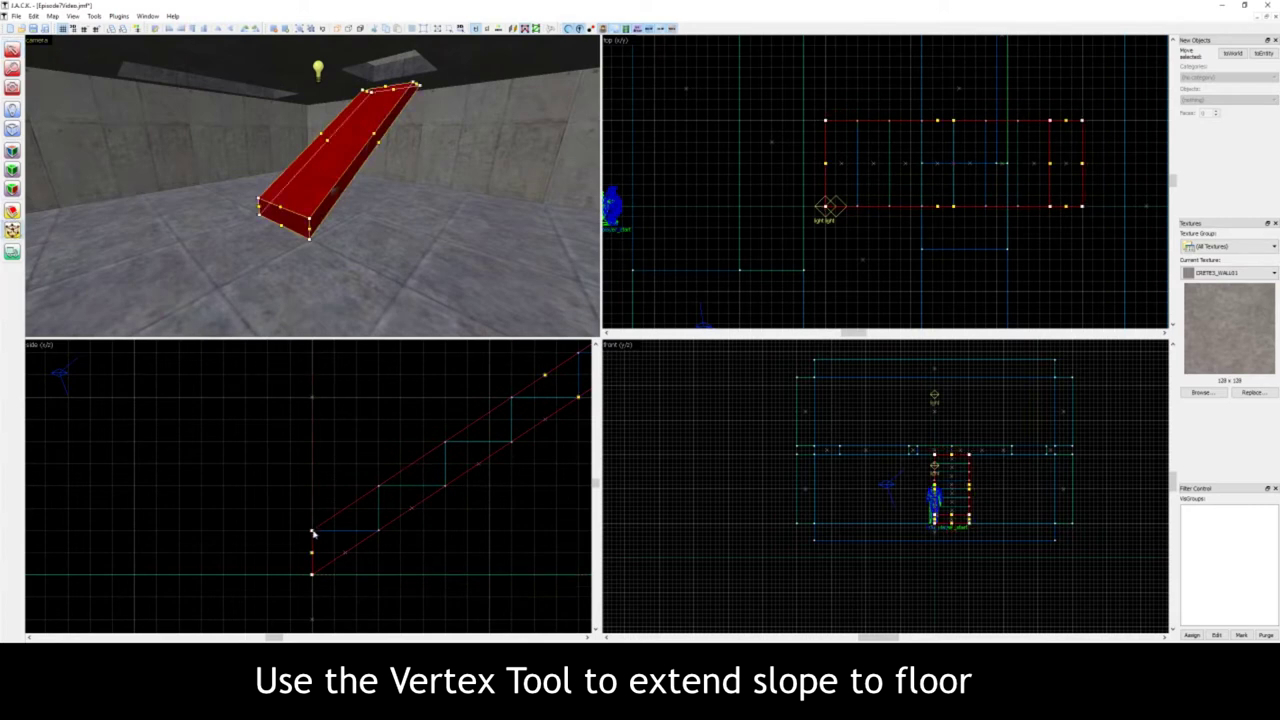
drag(312, 535, 245, 575)
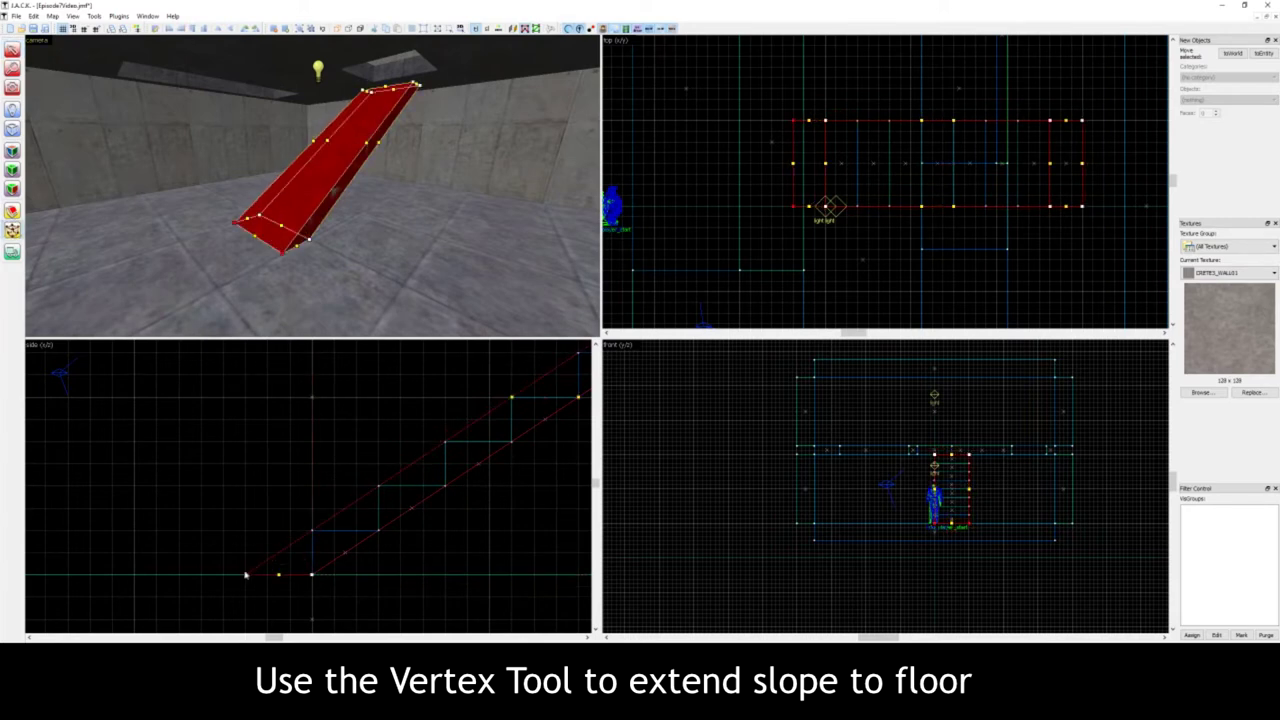
key(z)
key(a)
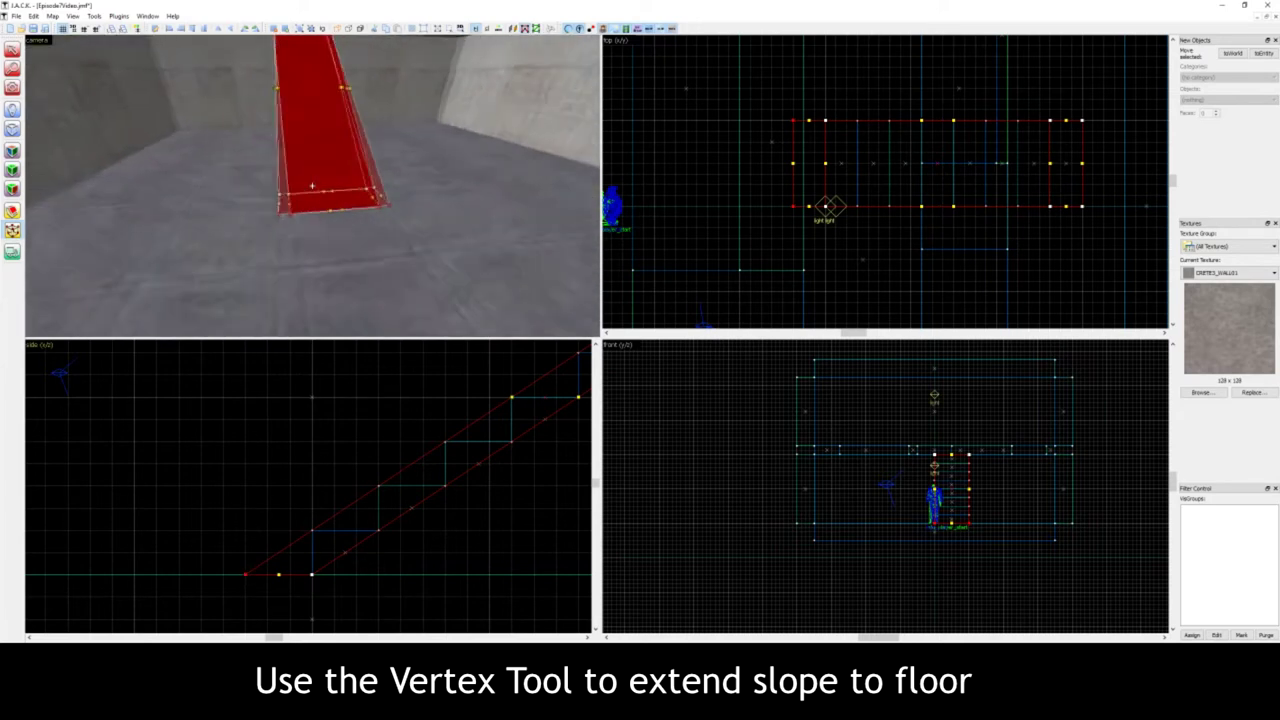
key(d)
key(d)
key(s)
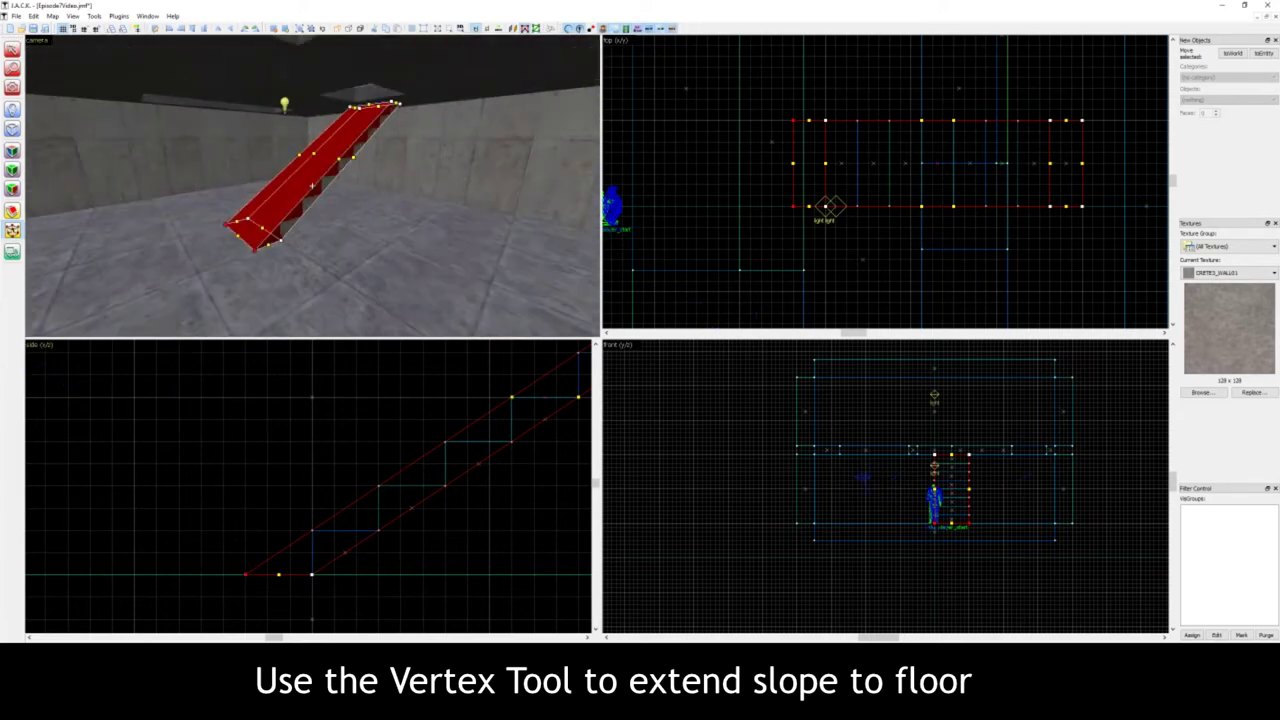
click(12, 50)
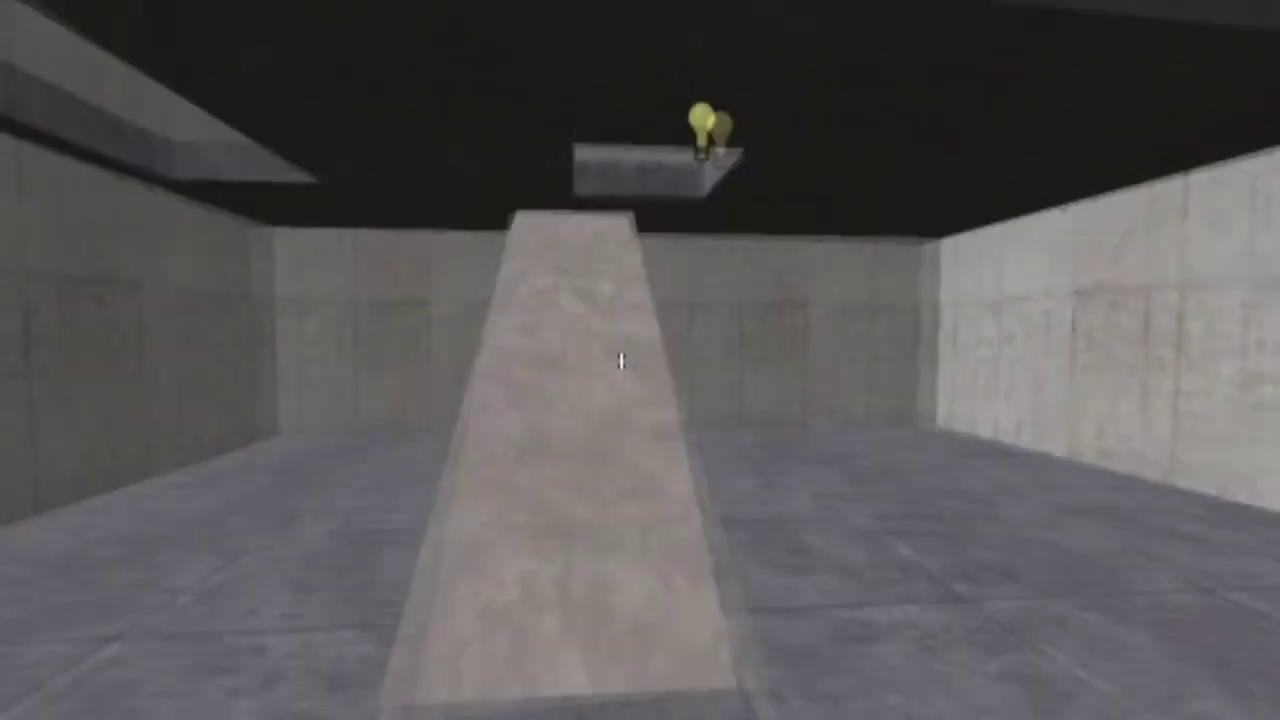
key(a)
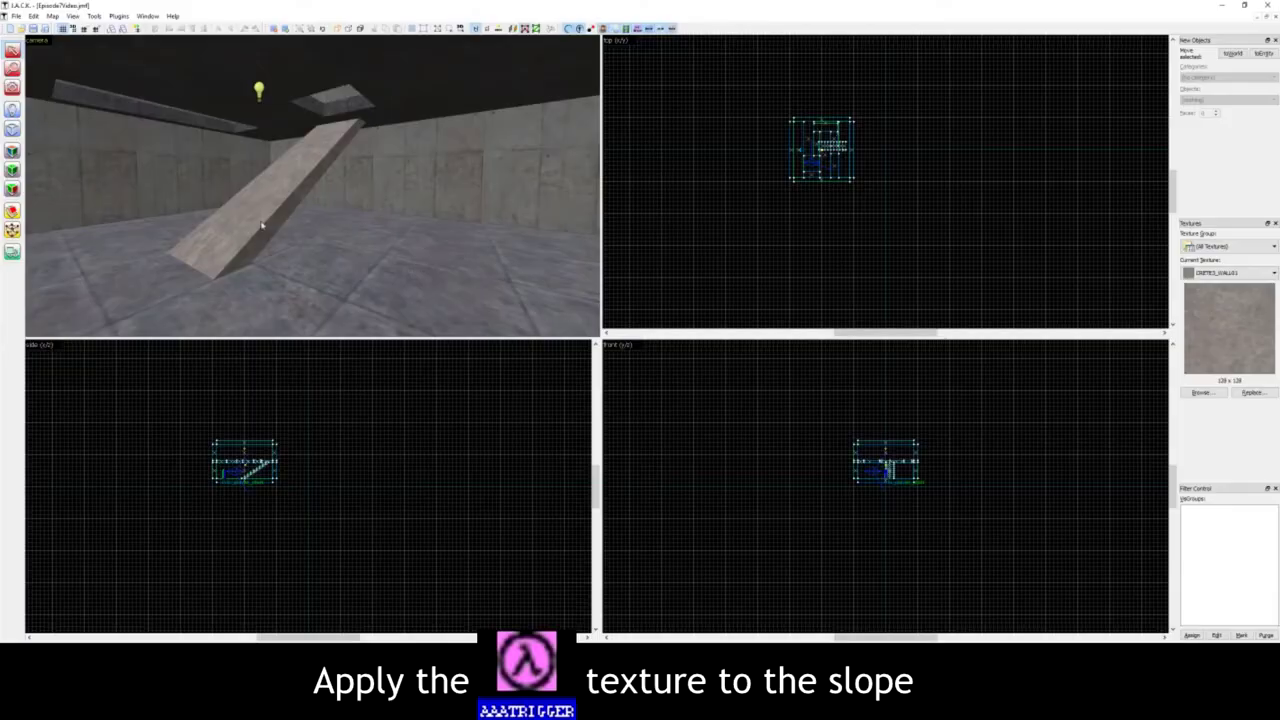
- Apply the AAATRIGGER texture to the whole slope block and test the slope in the running game
click(249, 222)
click(1217, 396)
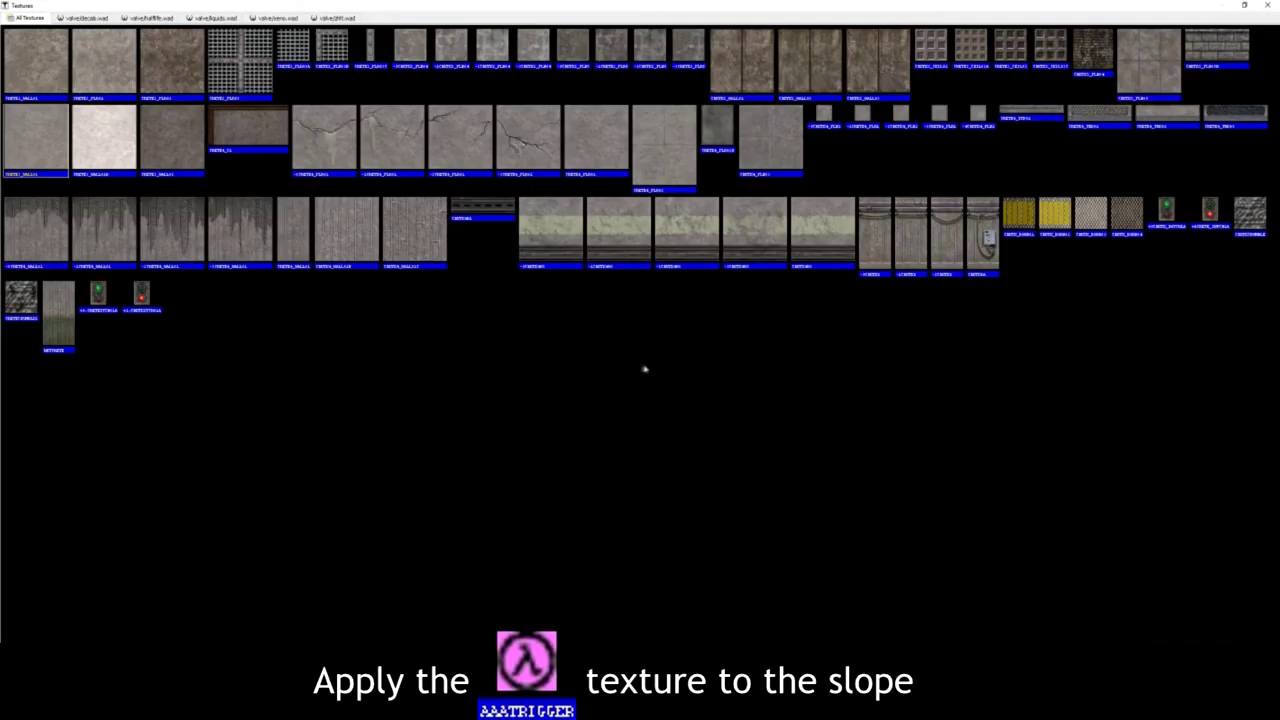
text(aaa)
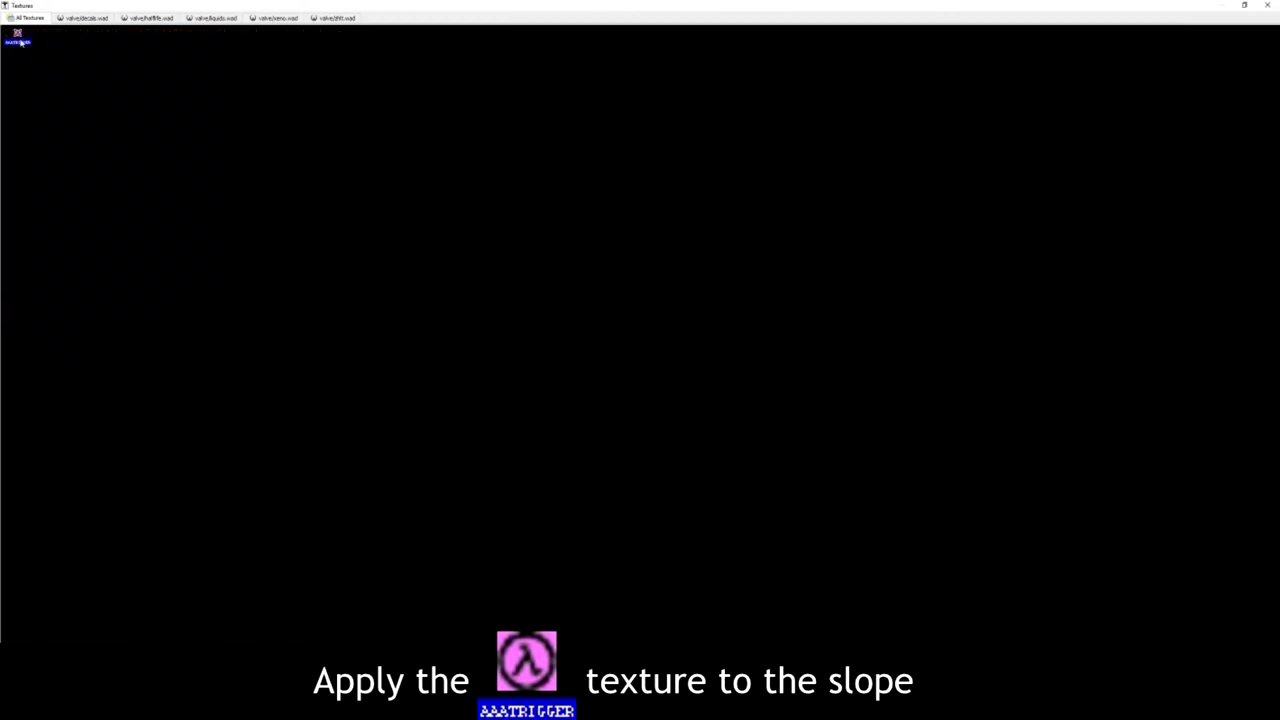
double_click(18, 38)
click(12, 170)
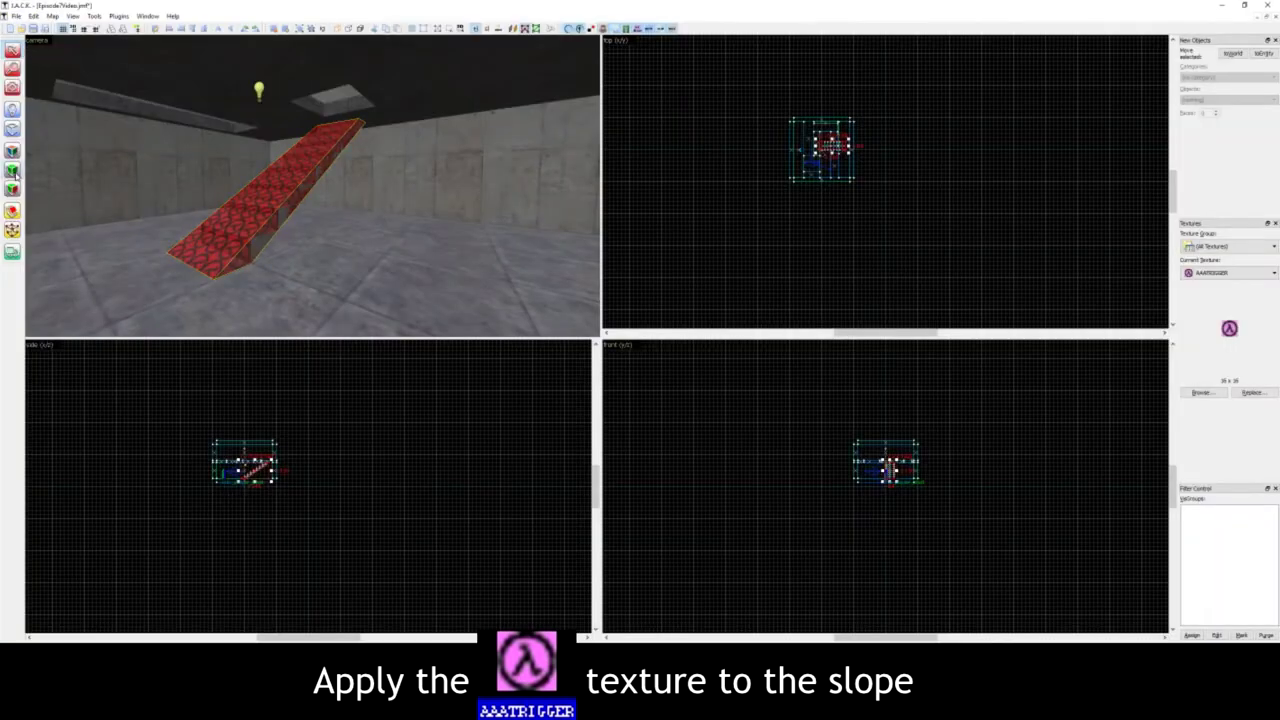
key(Escape)
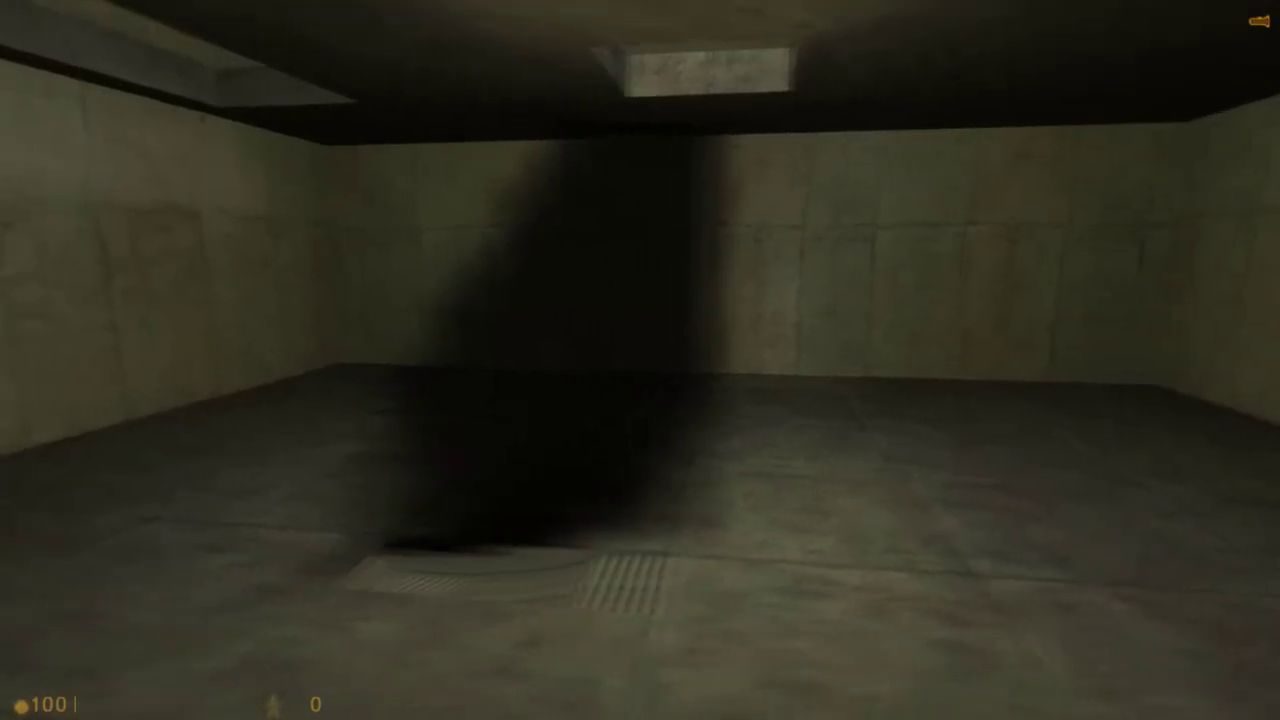
key(a)
key(w)
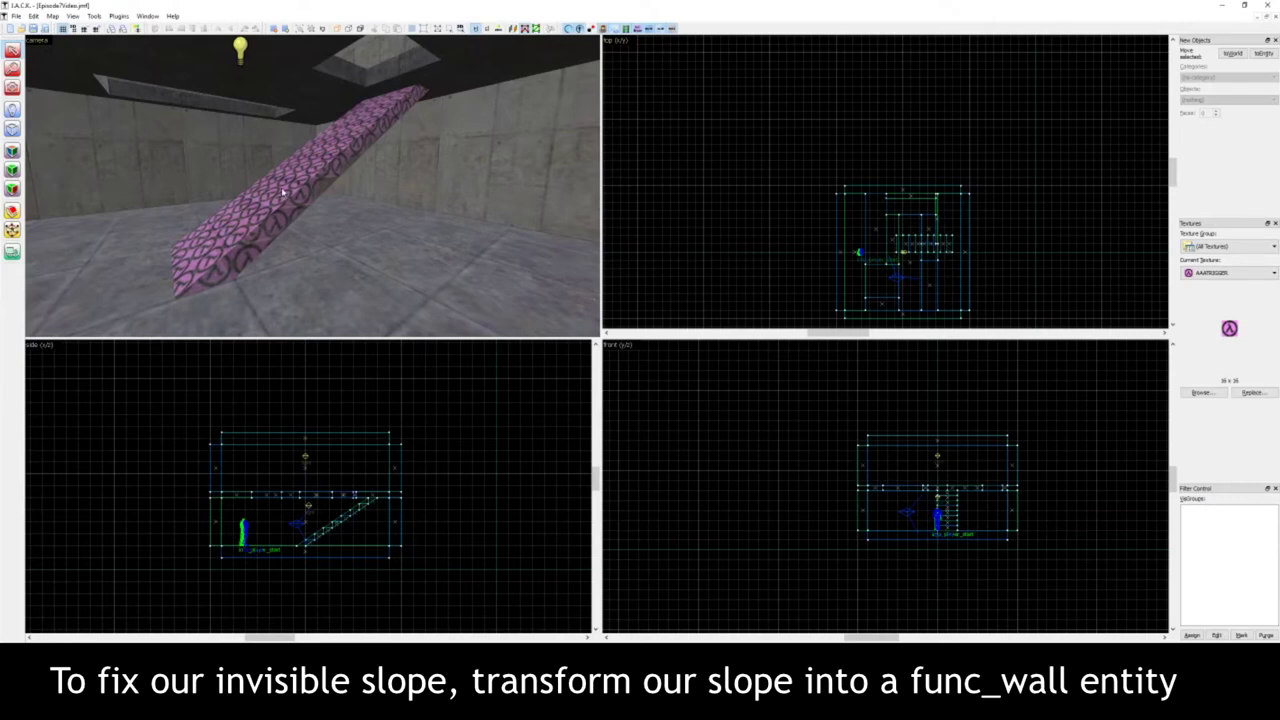
- Turn the AAATRIGGER slope into a func_wall entity
click(282, 192)
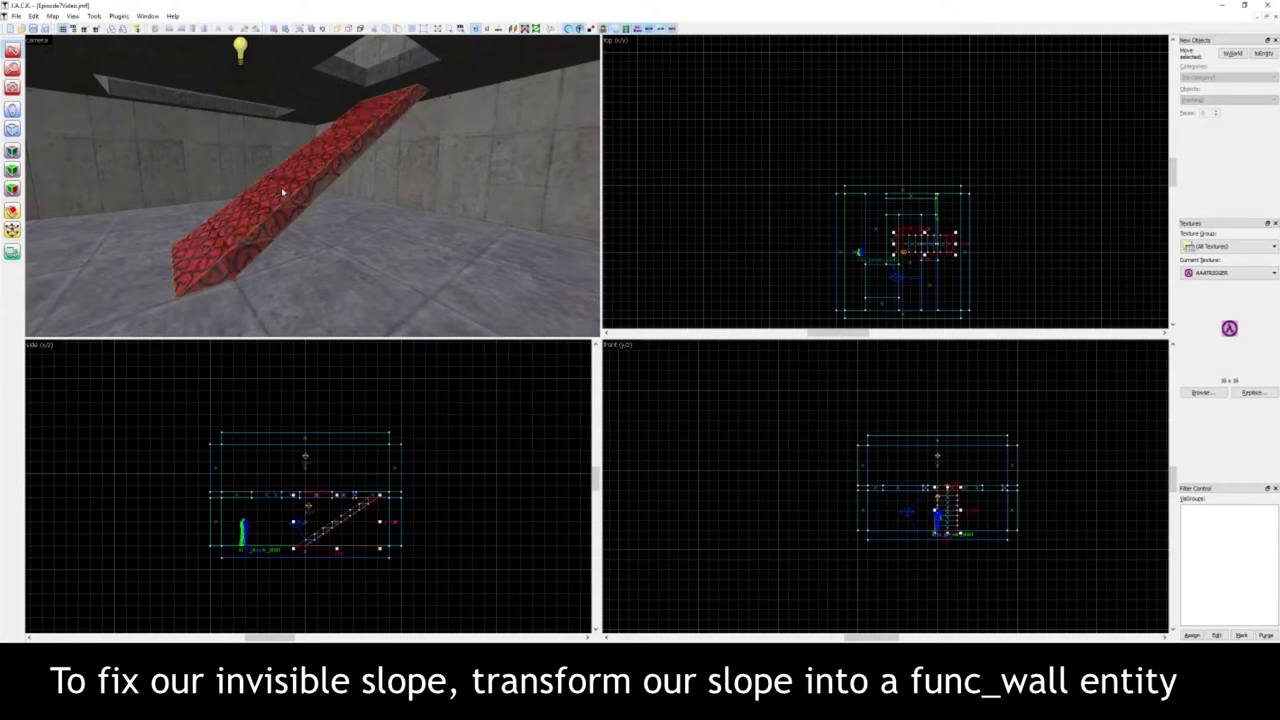
key(ctrl+t)
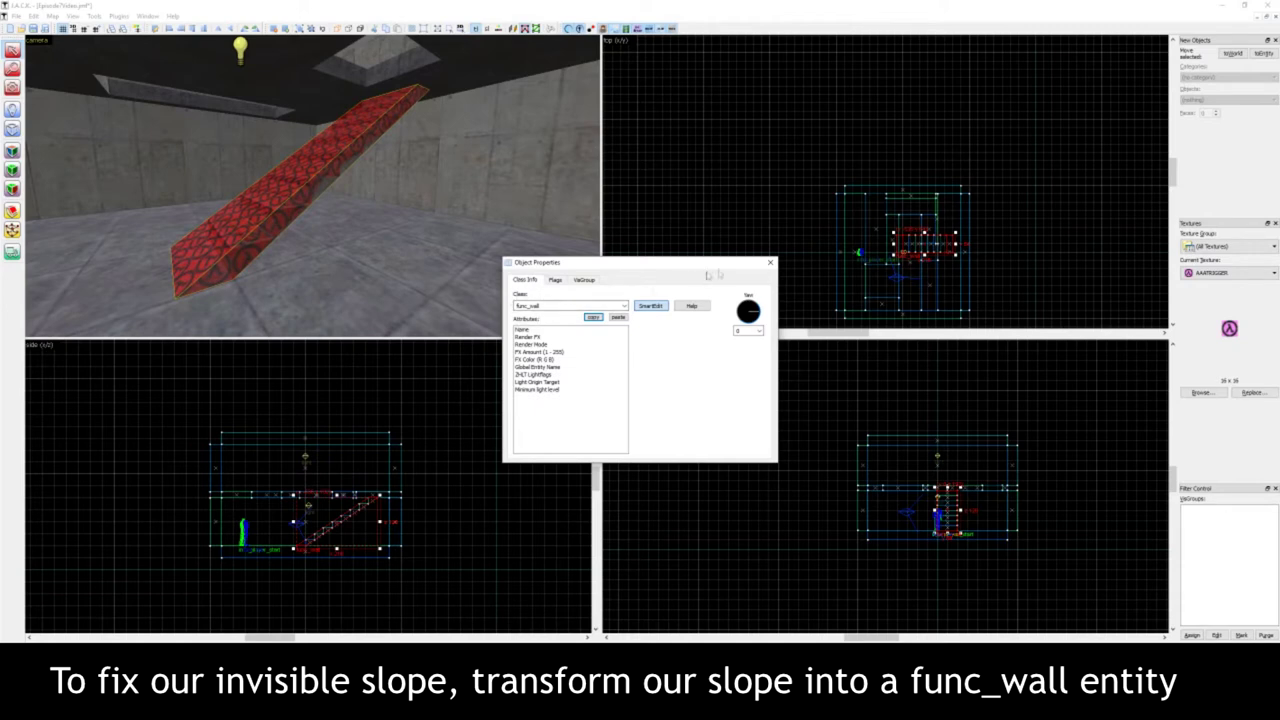
click(769, 262)
- Move the slope entity sideways off the stairway in plan so that the steps are exposed
key(z)
key(w)
key(z)
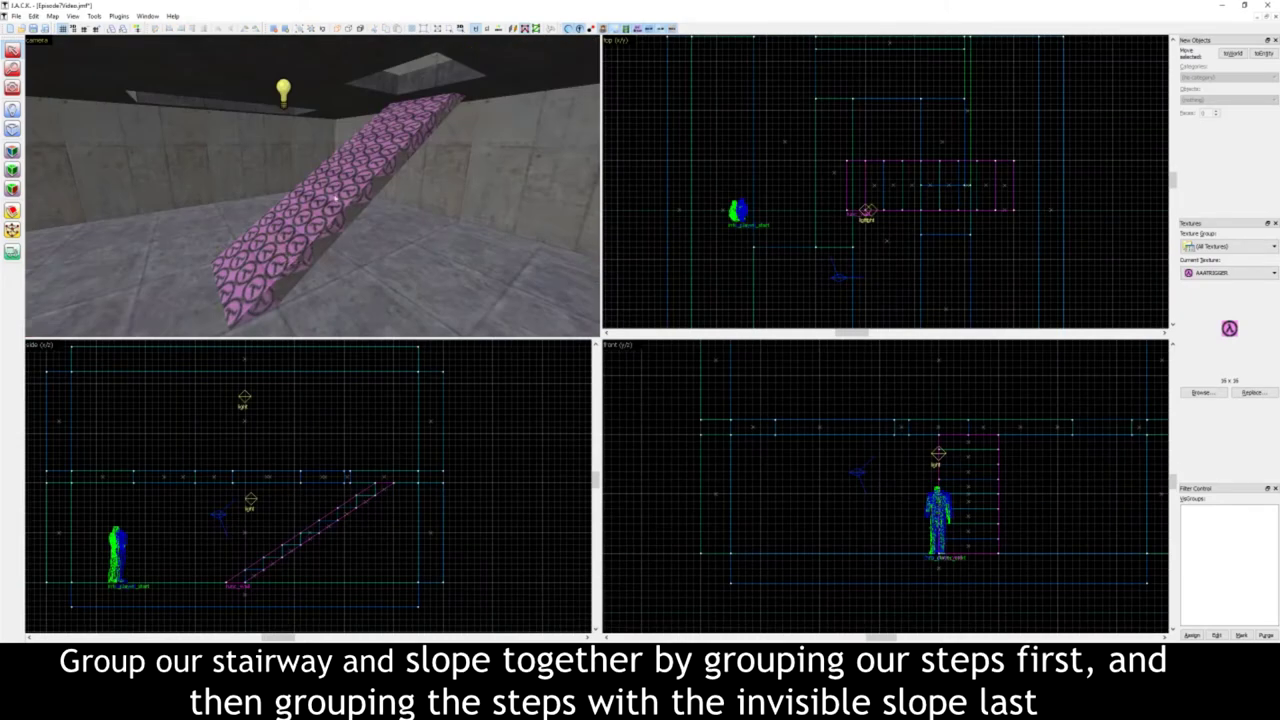
click(335, 198)
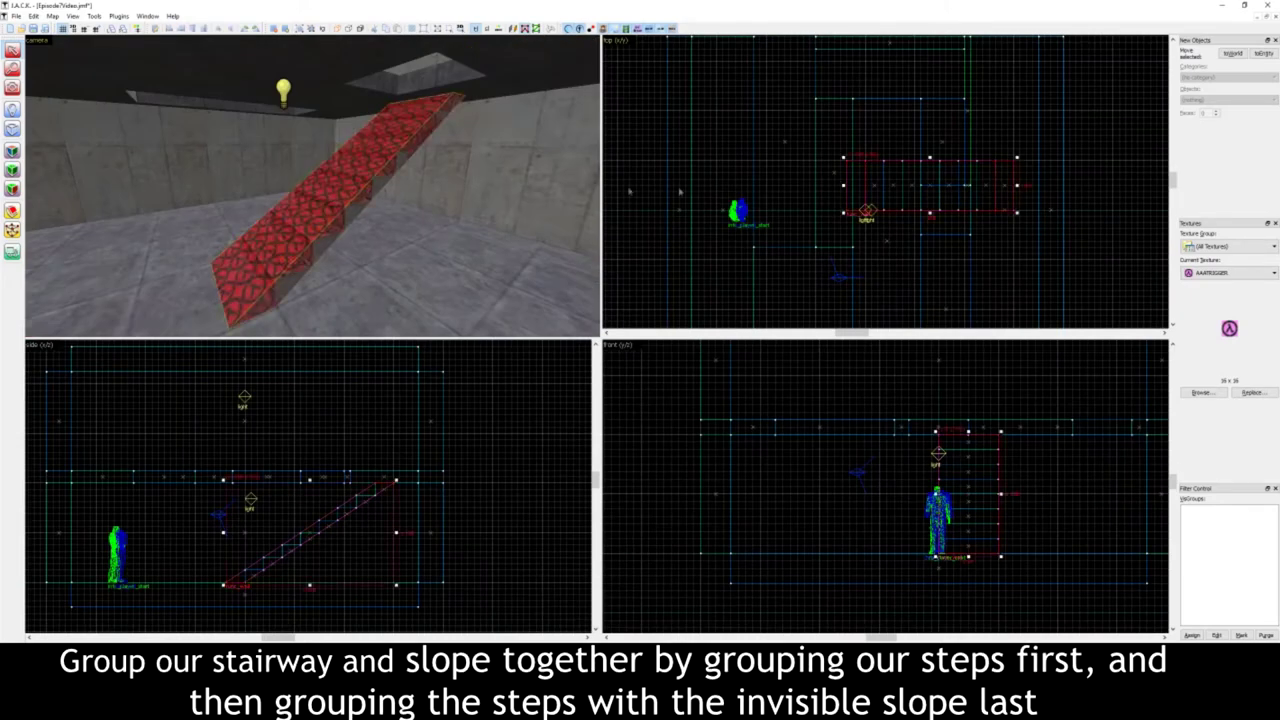
drag(890, 186, 859, 105)
- Select all eight steps of the stairway from bottom to top and group them
click(290, 262)
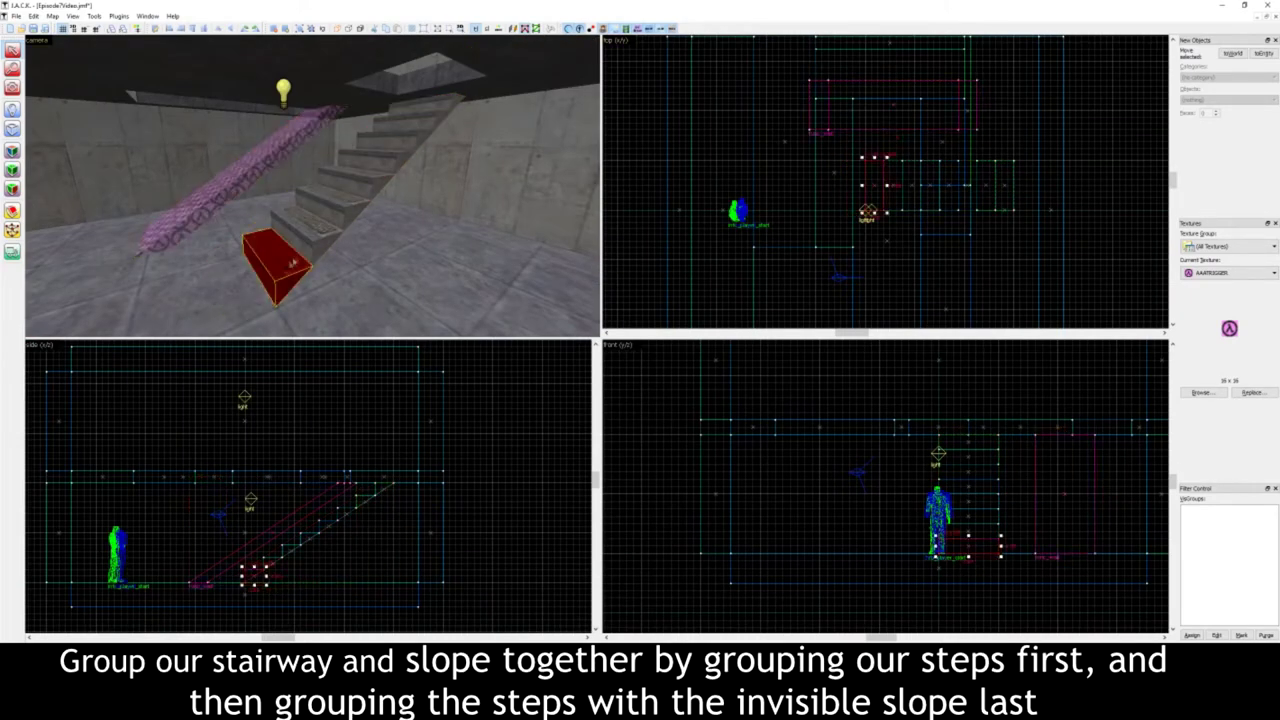
ctrl+click(307, 235)
ctrl+click(333, 208)
ctrl+click(355, 183)
ctrl+click(377, 163)
ctrl+click(399, 139)
ctrl+click(412, 126)
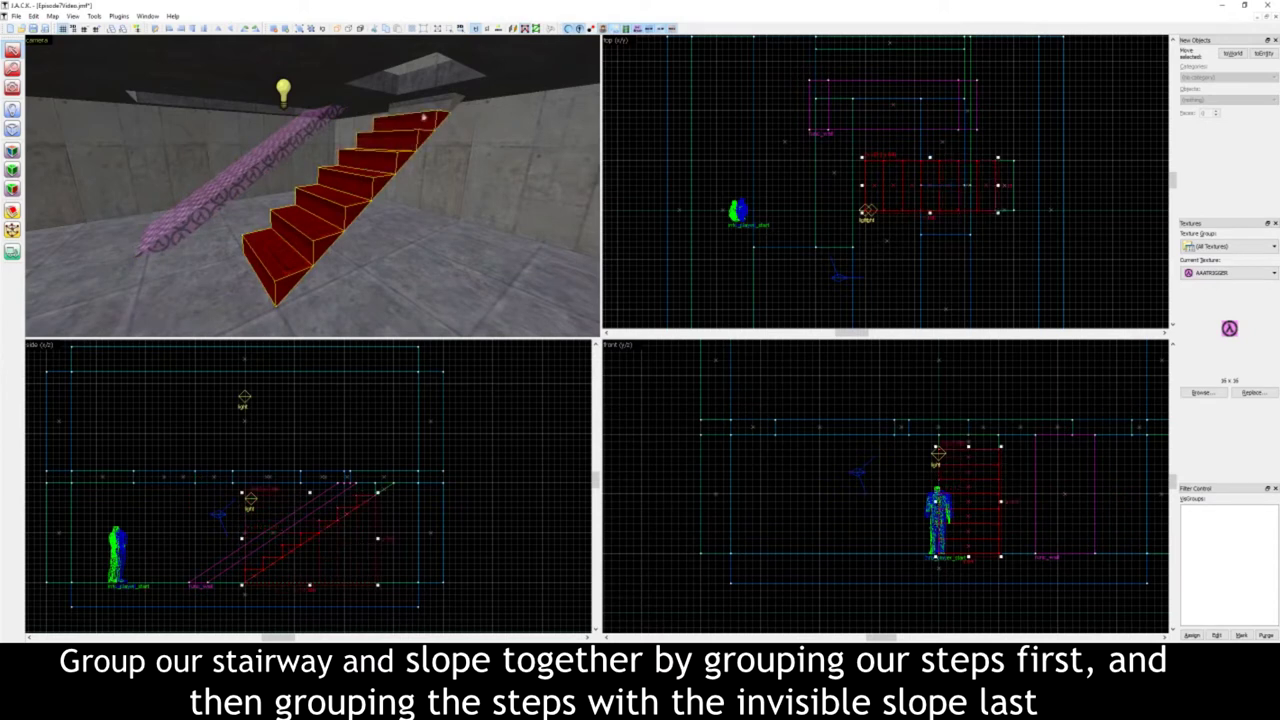
ctrl+click(425, 113)
- Move the slope back over the stairway and group it with the grouped steps
click(271, 148)
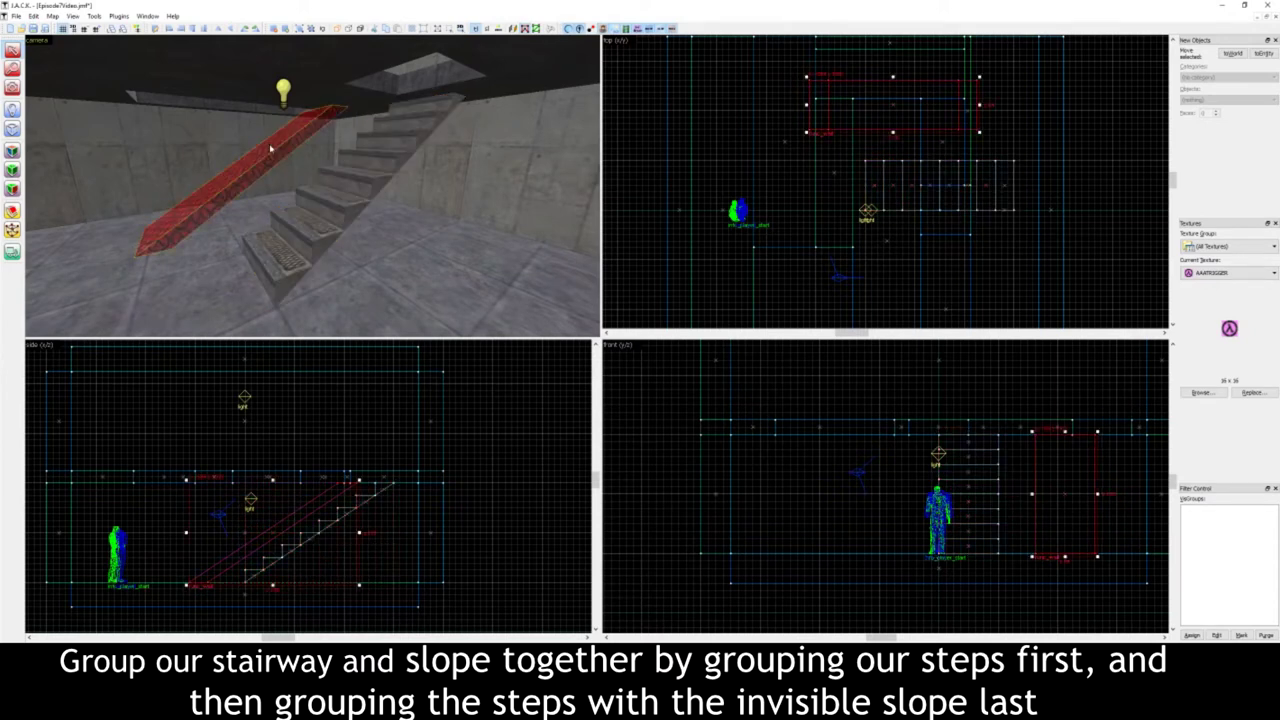
drag(940, 185, 946, 185)
ctrl+click(327, 246)
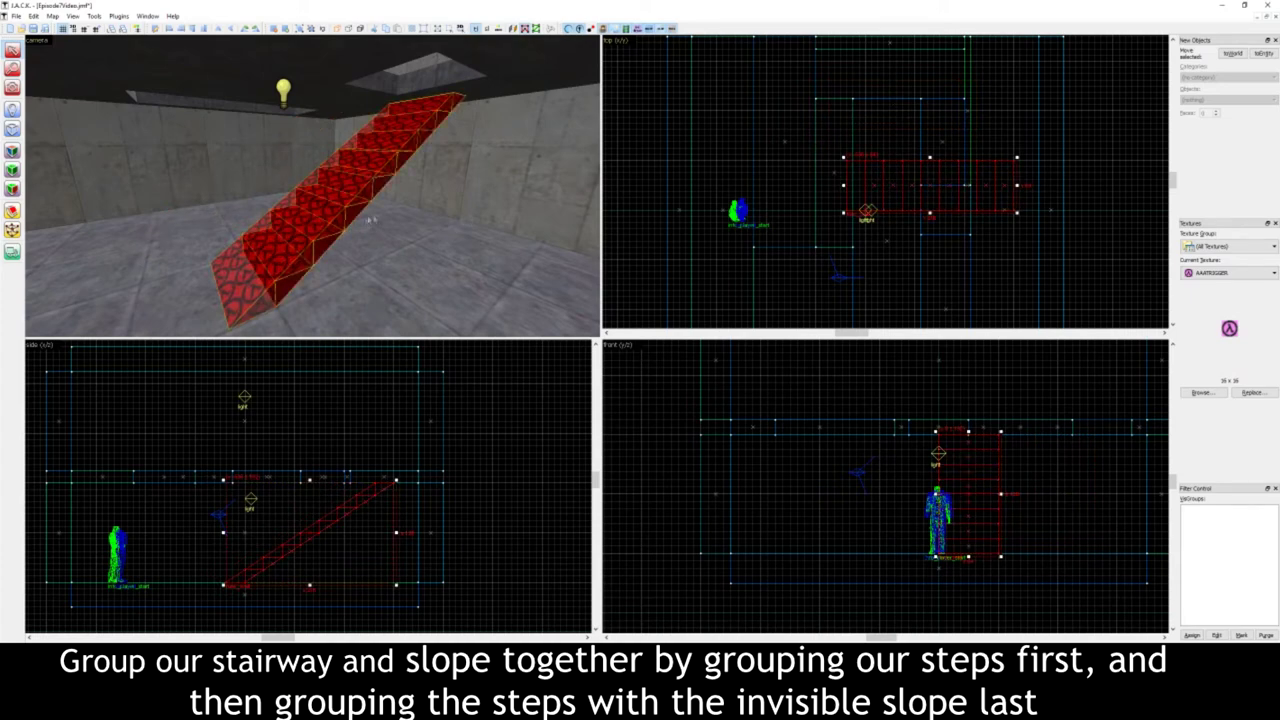
- Move the grouped stairway and slope into the long hole in the first room's ceiling and test the stairs in the game
middle_drag(898, 86, 886, 180)
drag(979, 292, 927, 181)
key(z)
key(w)
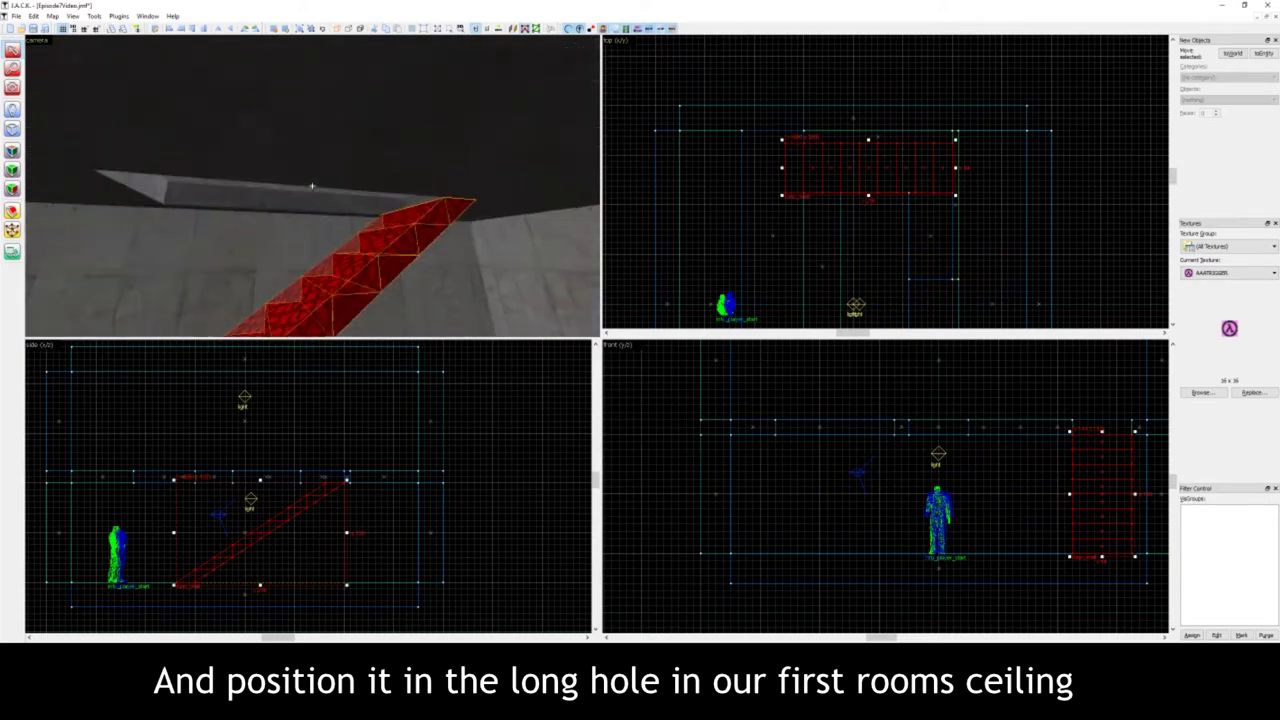
key(s)
key(a)
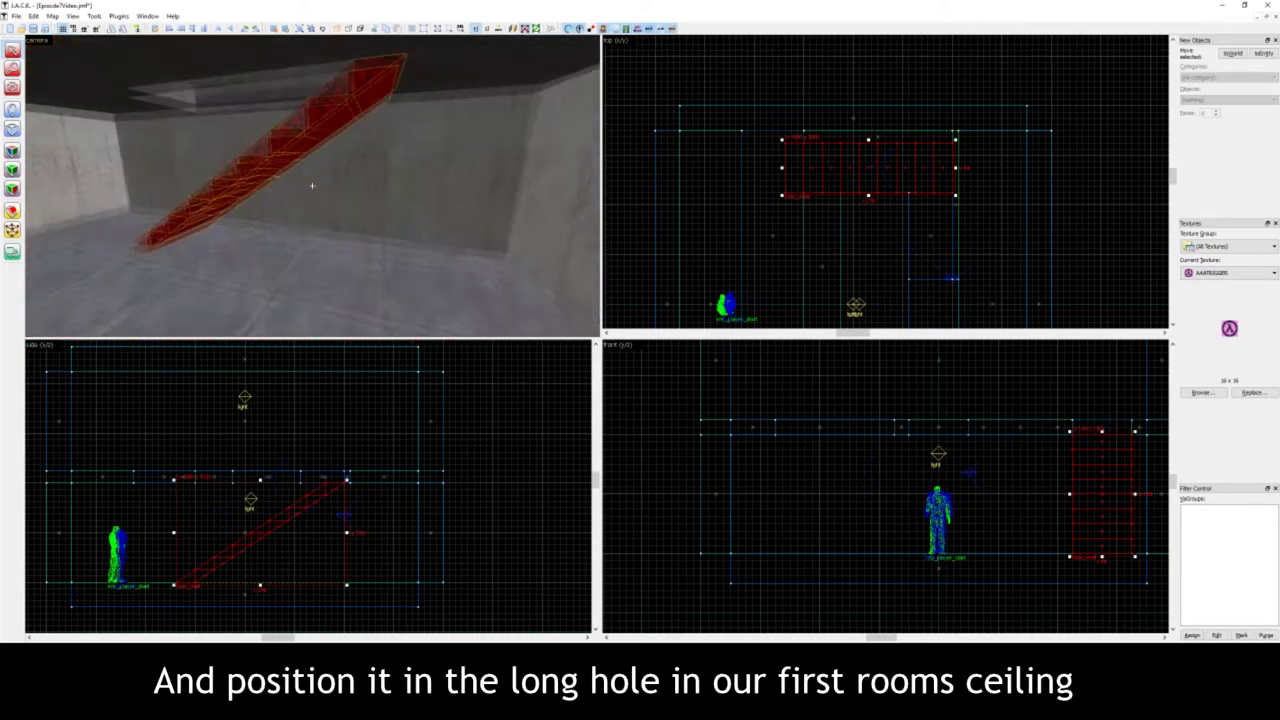
right_drag(312, 186, 312, 186)
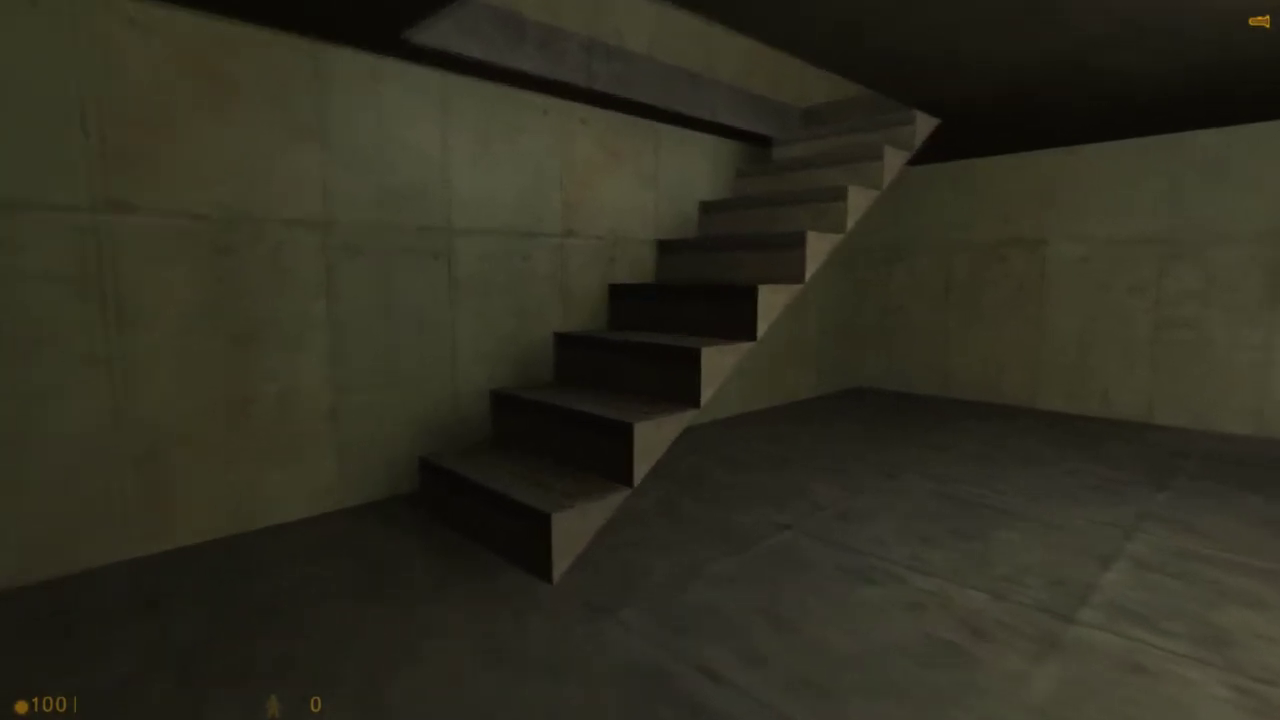
key(w)
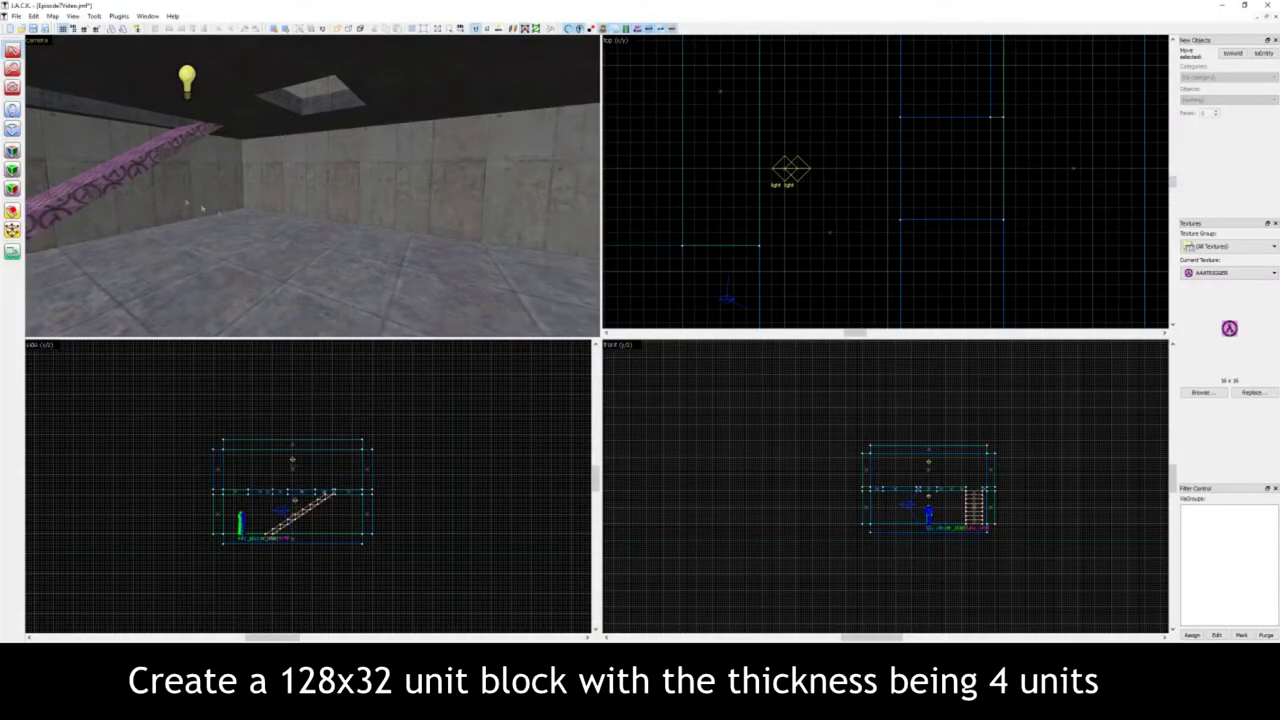
- Create a block 32 units wide, 128 units high and 4 units thick below the square ceiling hole
click(14, 129)
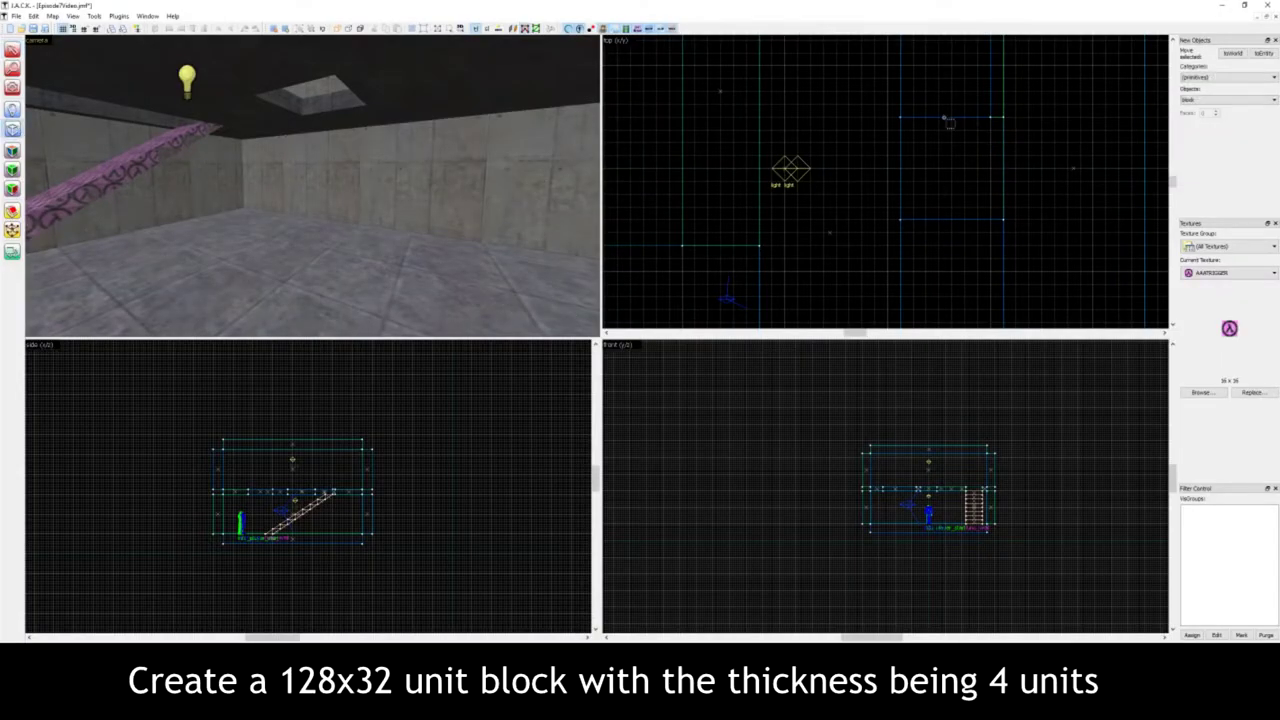
drag(950, 122, 946, 172)
scroll(322, 470, up, 4)
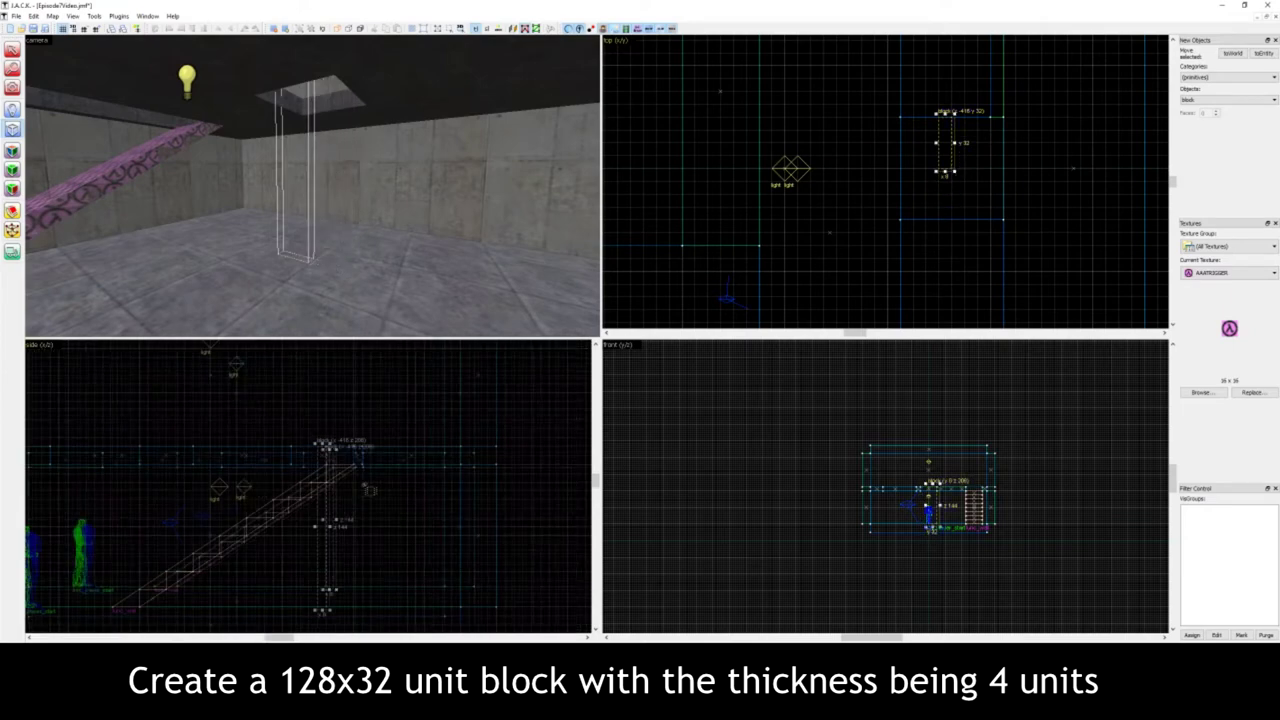
drag(318, 437, 320, 457)
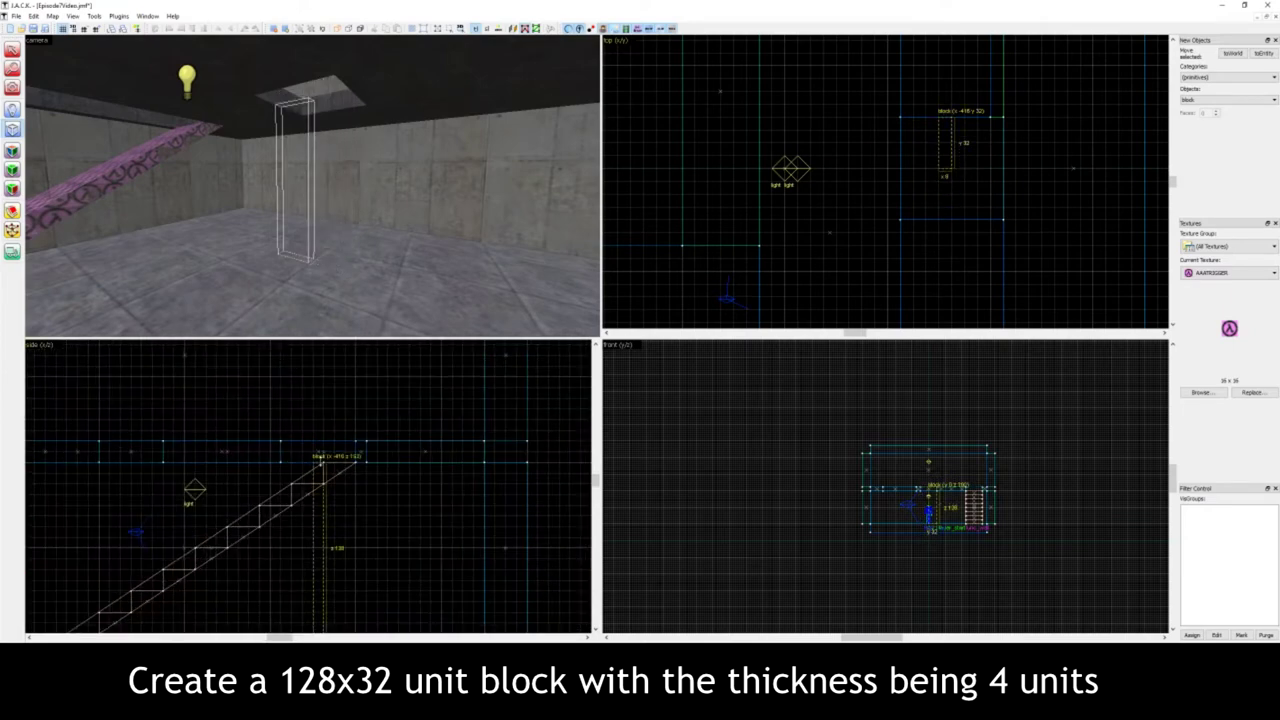
scroll(962, 145, up, 5)
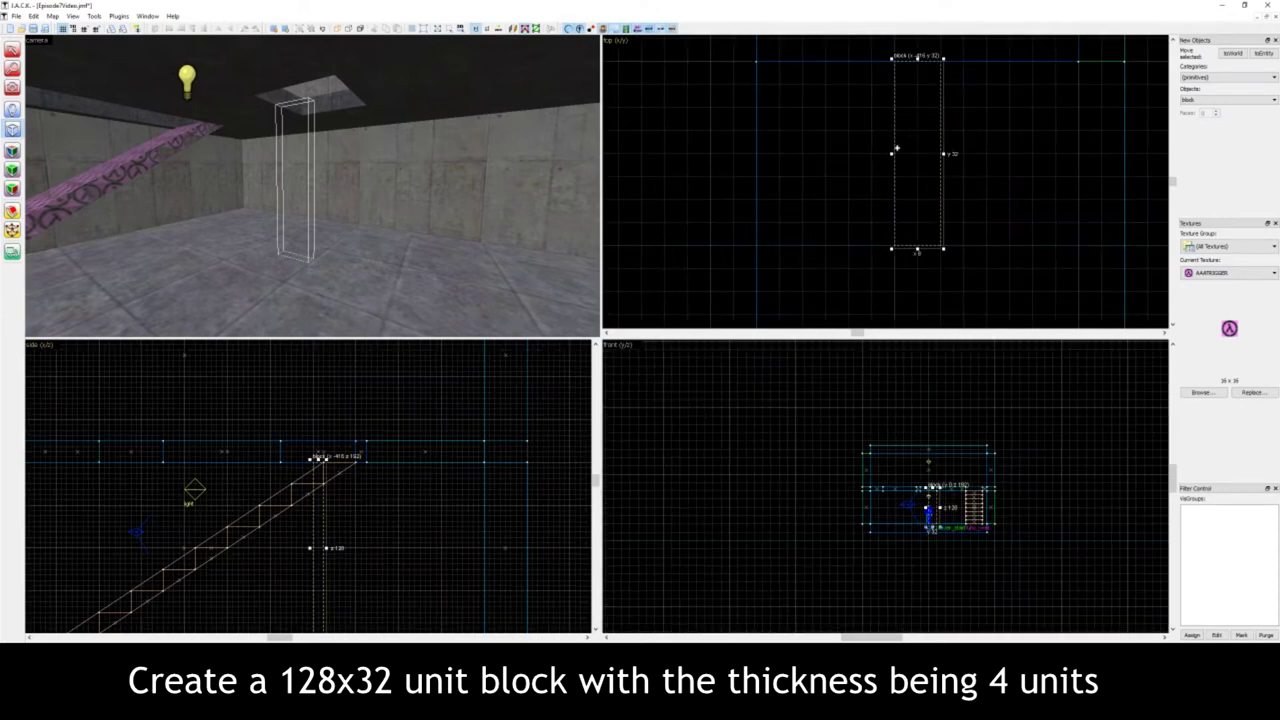
drag(891, 154, 918, 154)
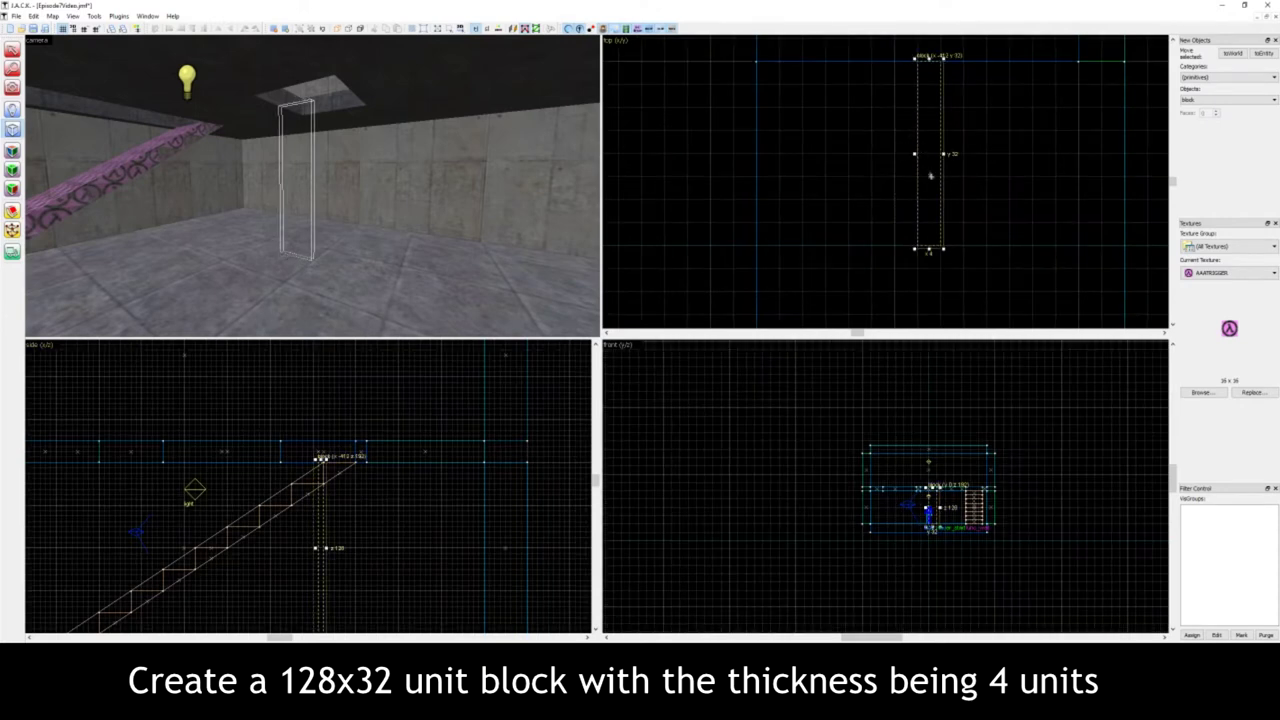
key(Return)
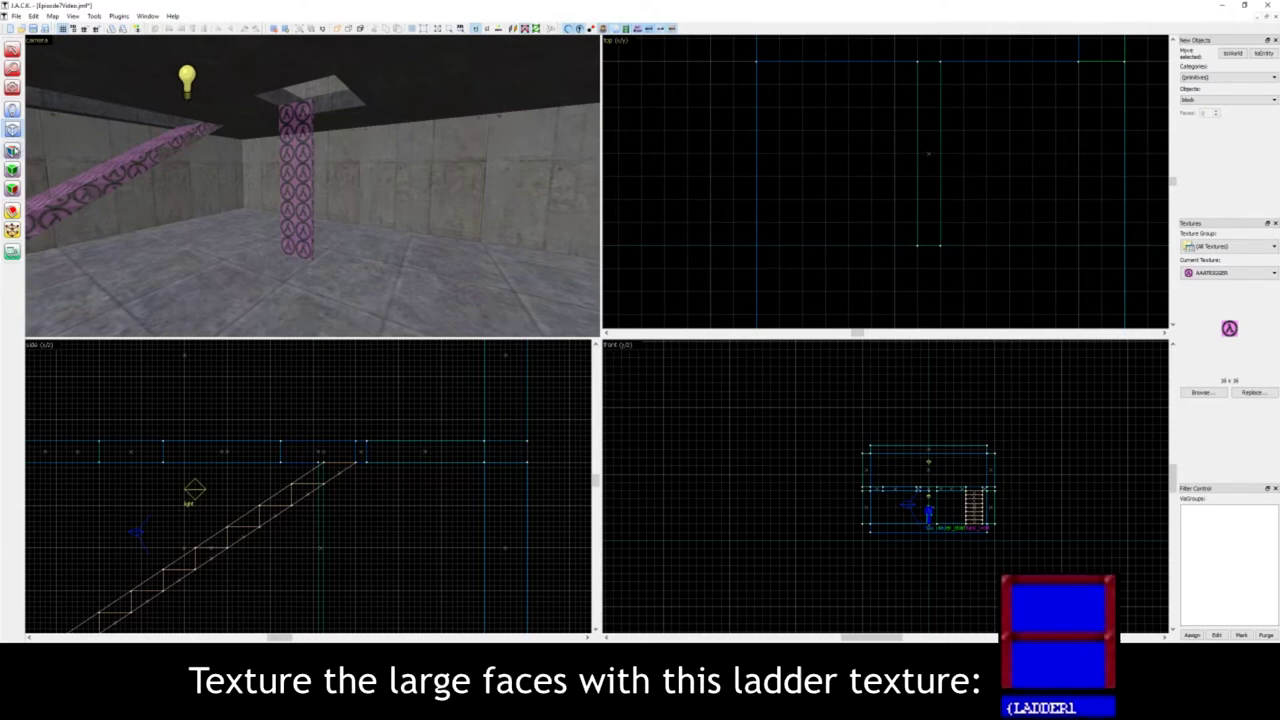
- Apply the {LADDER1 texture to both large faces of the thin block below the square ceiling hole
click(12, 150)
click(305, 188)
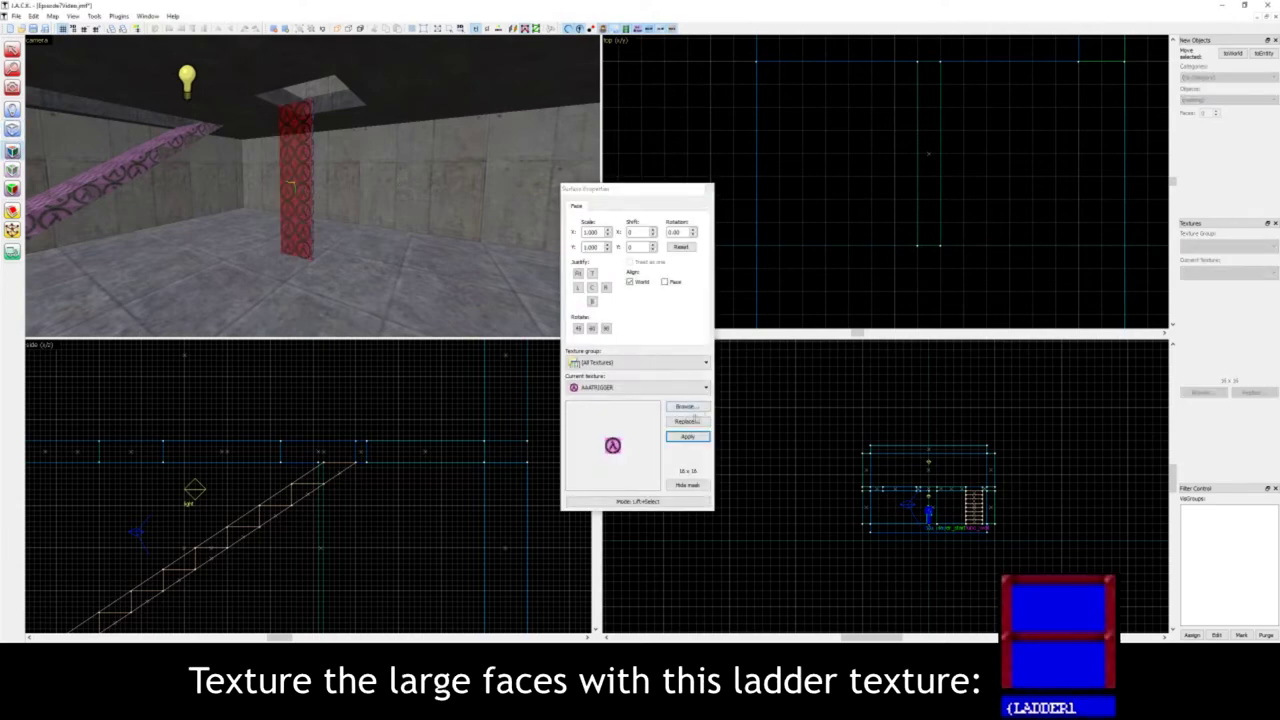
click(688, 407)
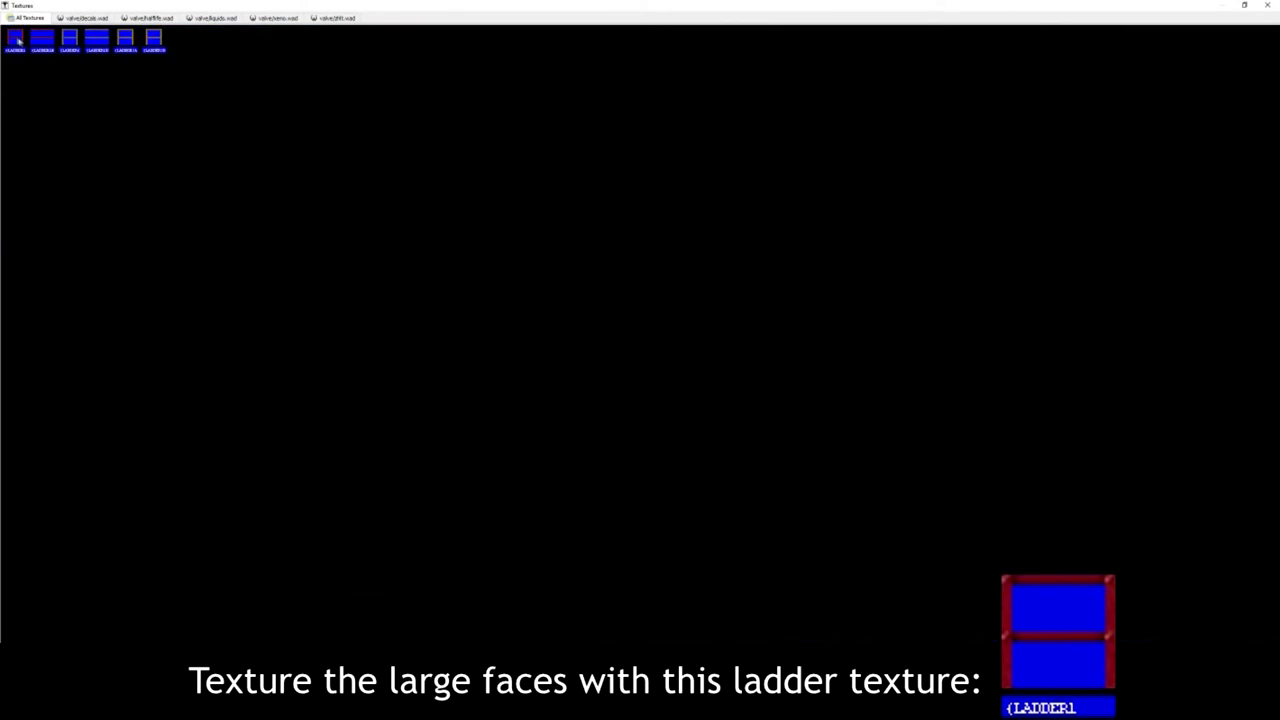
double_click(19, 41)
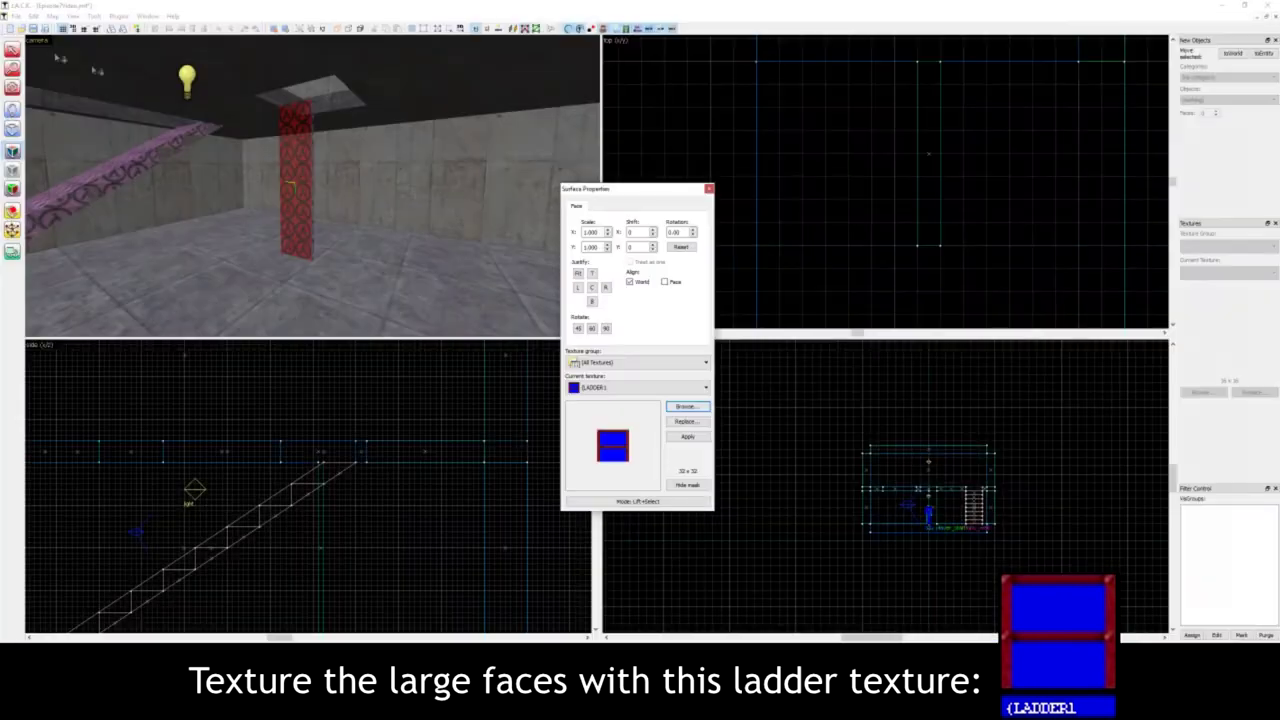
right_click(306, 179)
key(z)
key(w)
key(z)
right_click(203, 203)
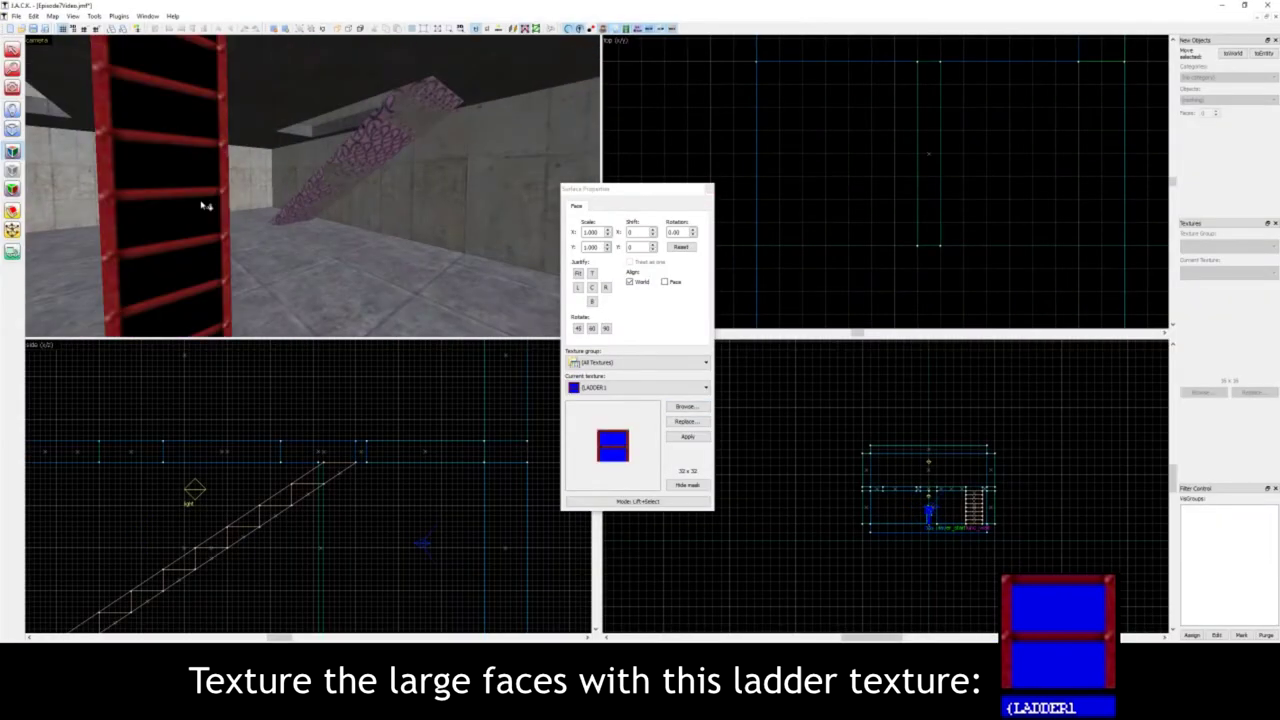
- Choose the red C1A4_FUEL2 texture and apply it to one narrow side face of the ladder block
key(z)
key(s)
key(z)
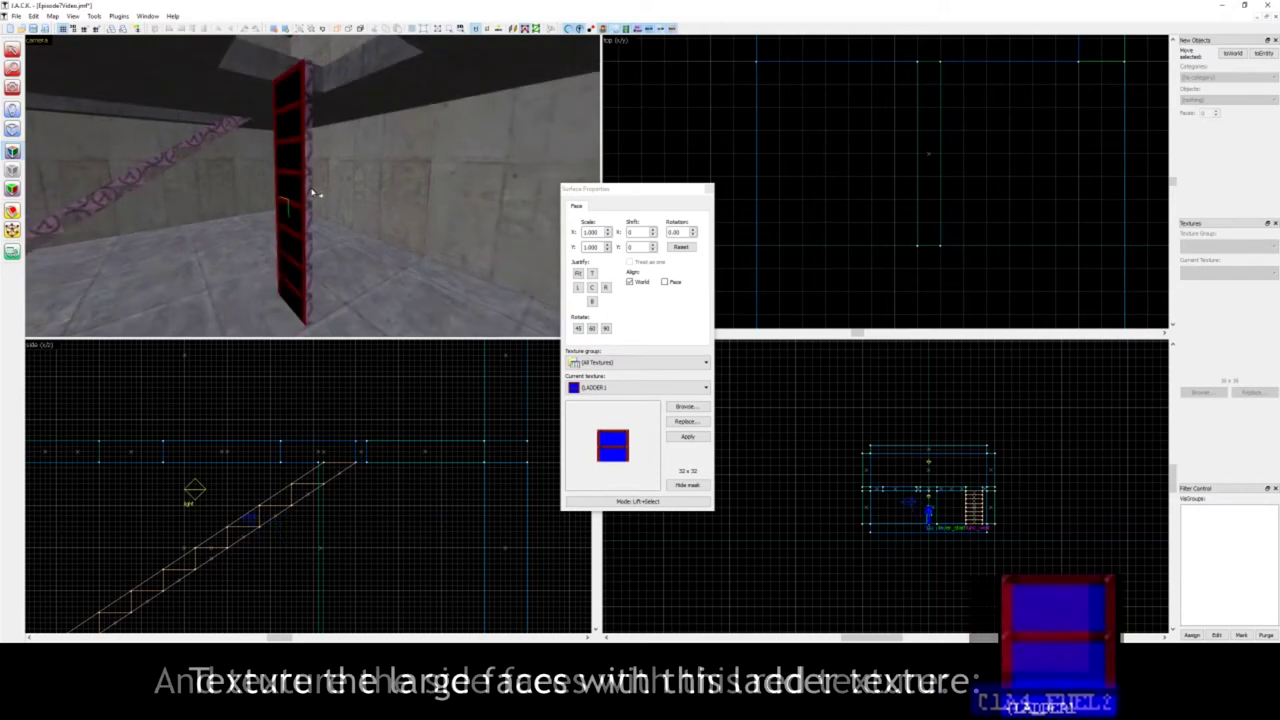
click(311, 191)
click(684, 407)
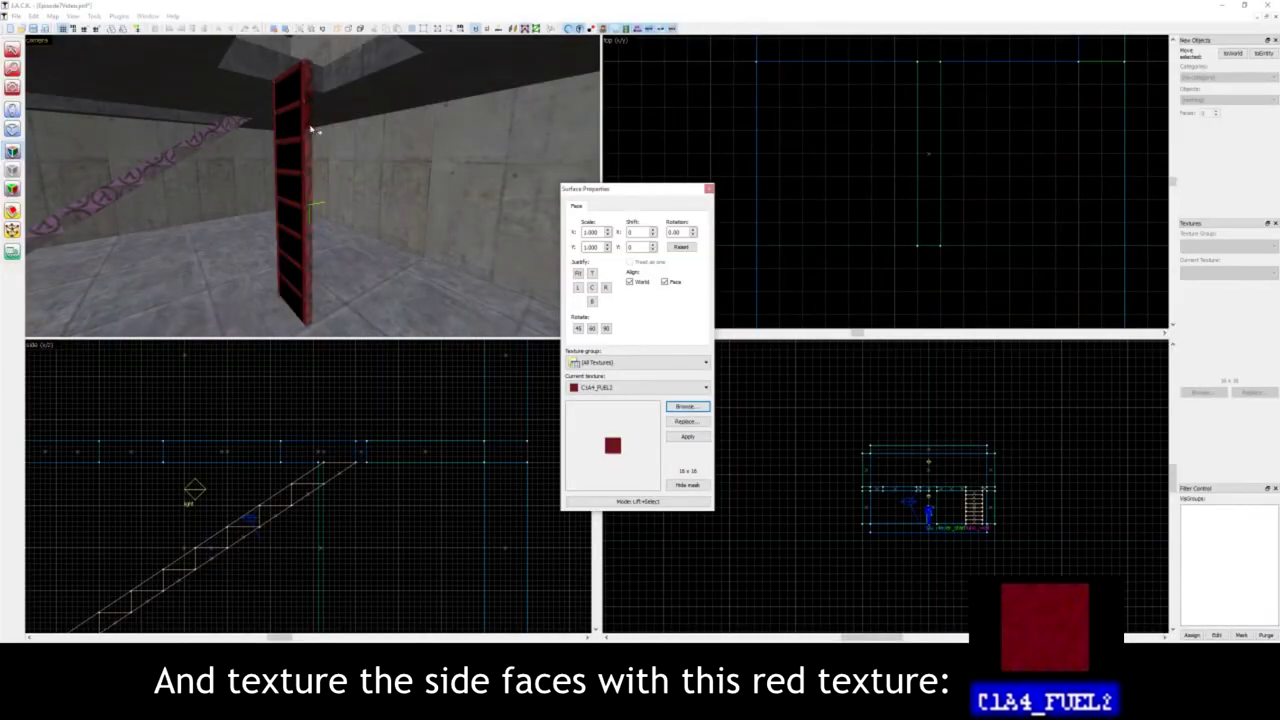
right_click(311, 129)
- Apply the C1A4_FUEL2 texture to the ladder block's top, opposite side and bottom faces, and finish the face texturing
key(z)
key(w)
key(z)
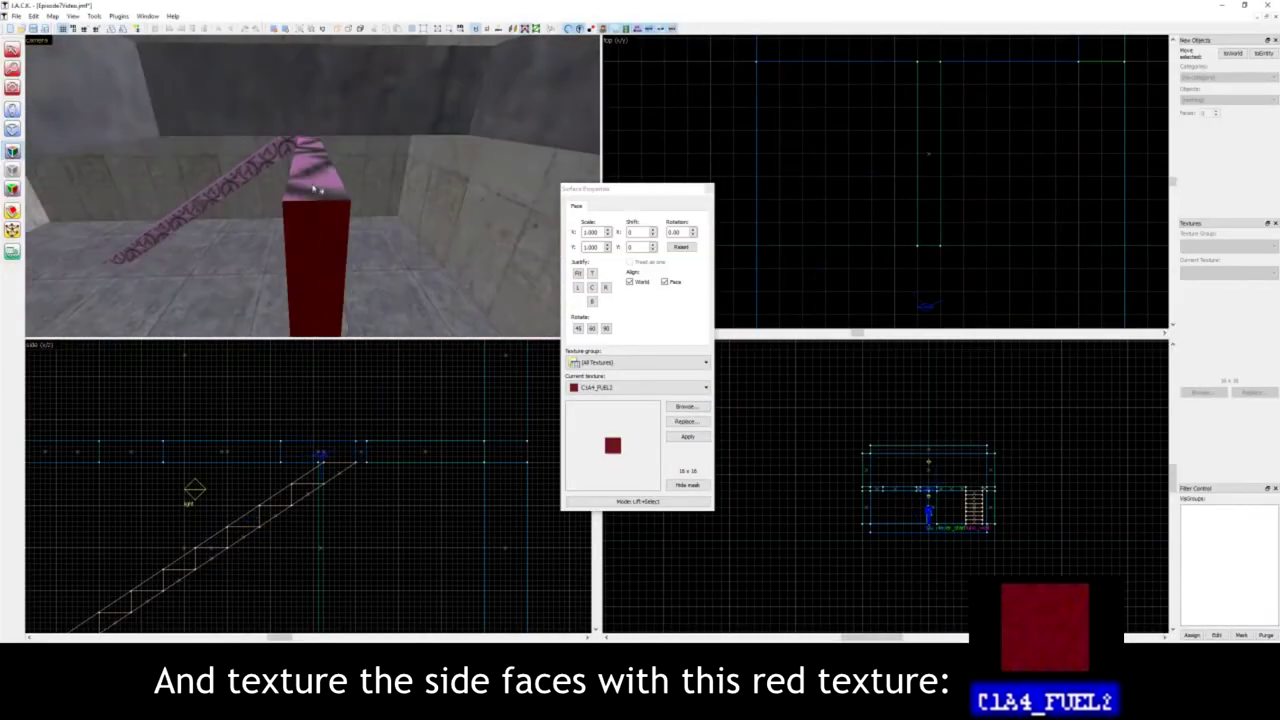
right_click(313, 189)
key(z)
key(w)
key(z)
right_click(302, 195)
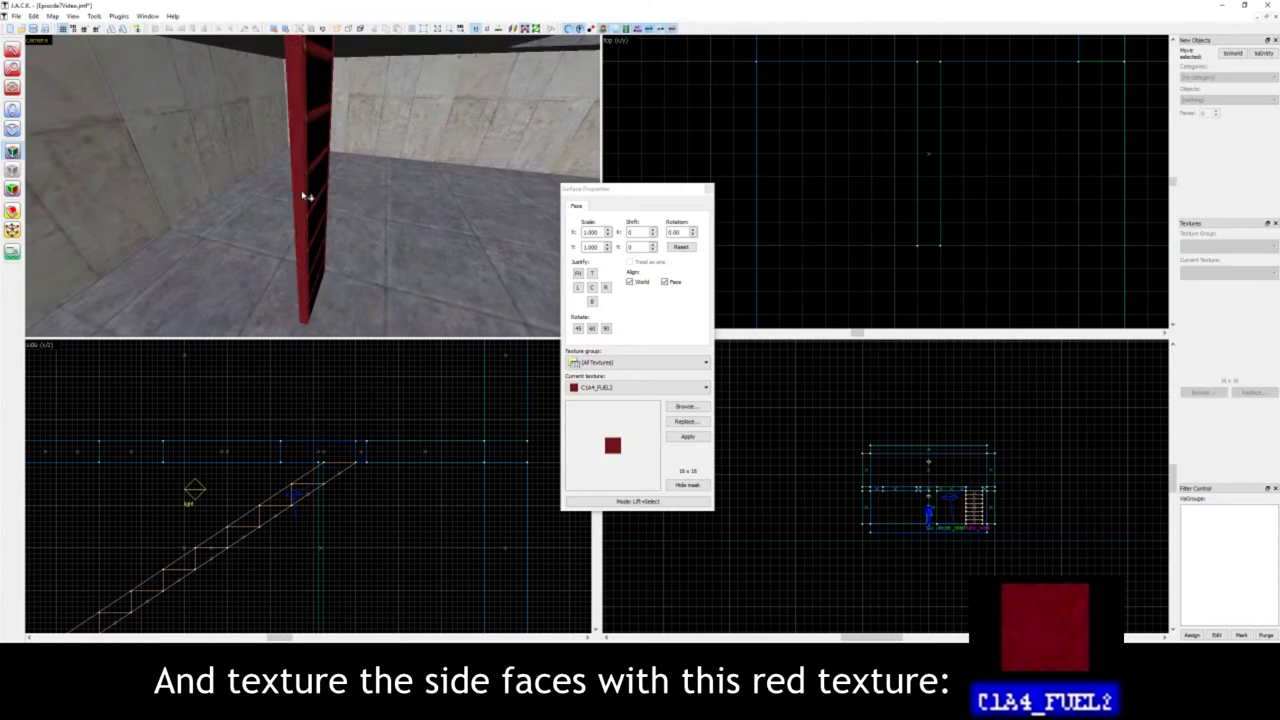
key(z)
key(w)
key(z)
right_click(330, 195)
key(z)
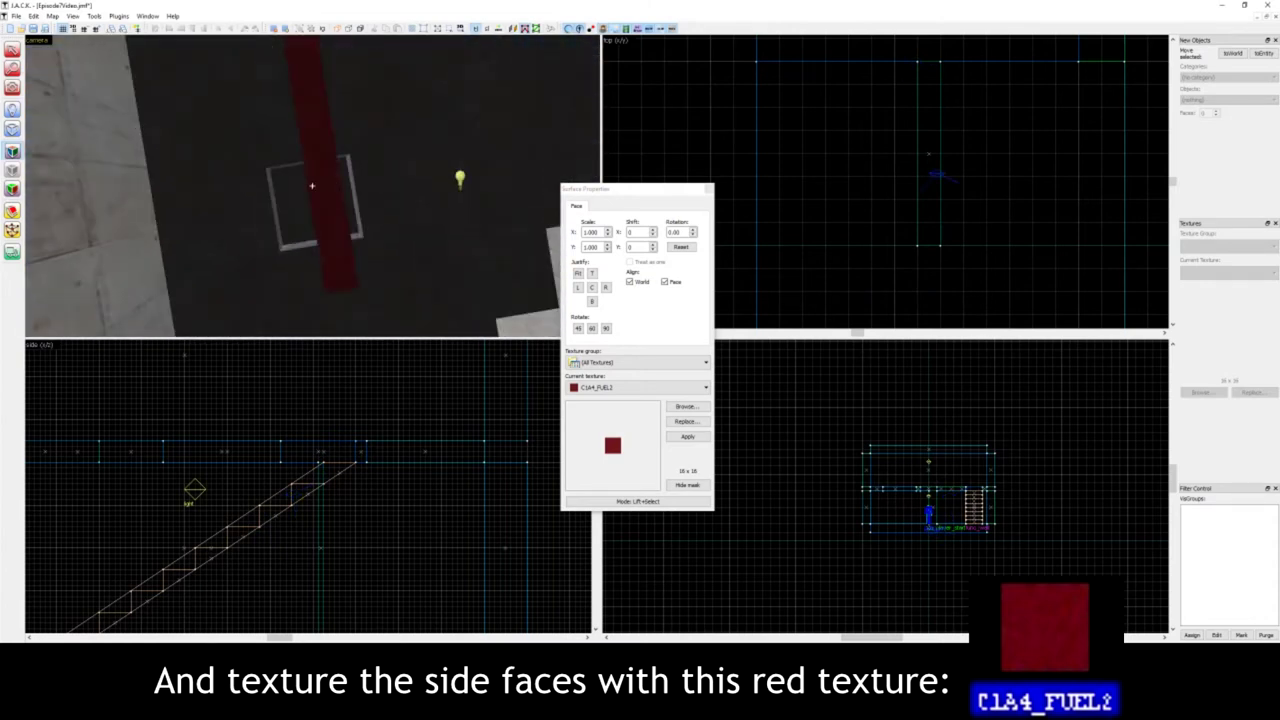
key(s)
key(w)
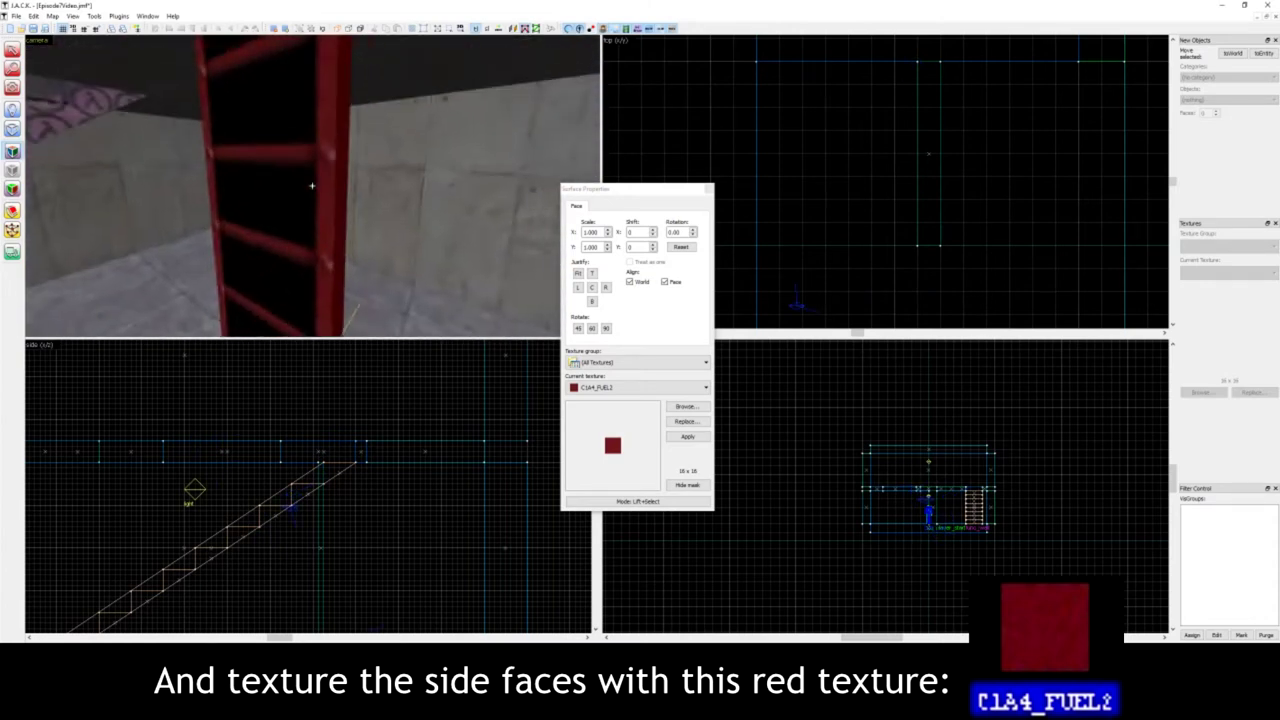
key(s)
key(z)
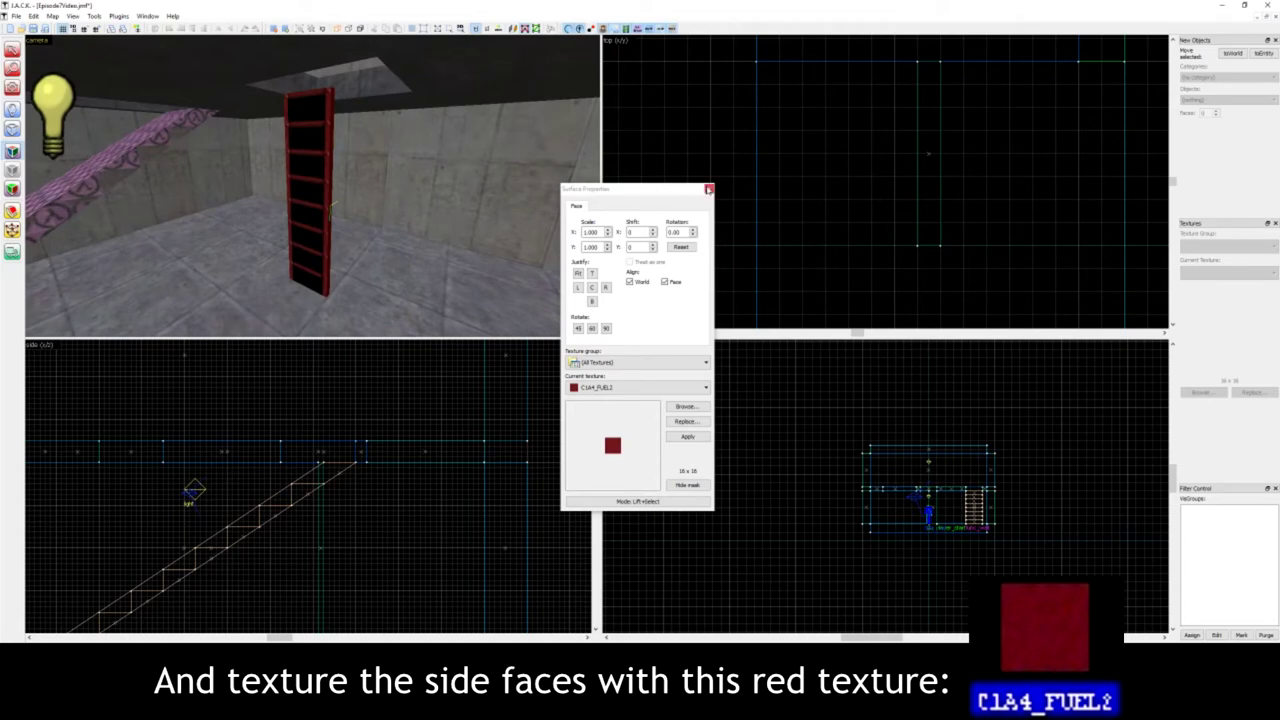
click(709, 189)
- Convert the ladder block into a func_wall entity and set its Render Mode to Texture
click(309, 183)
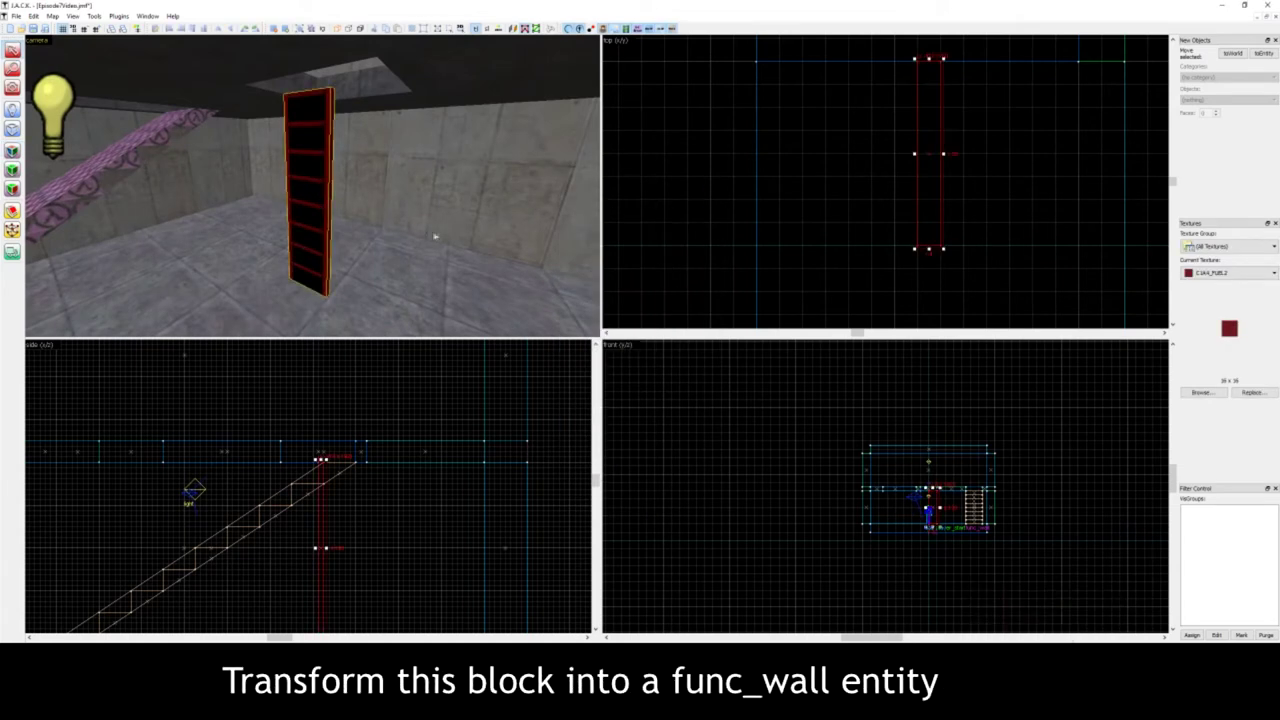
key(ctrl+t)
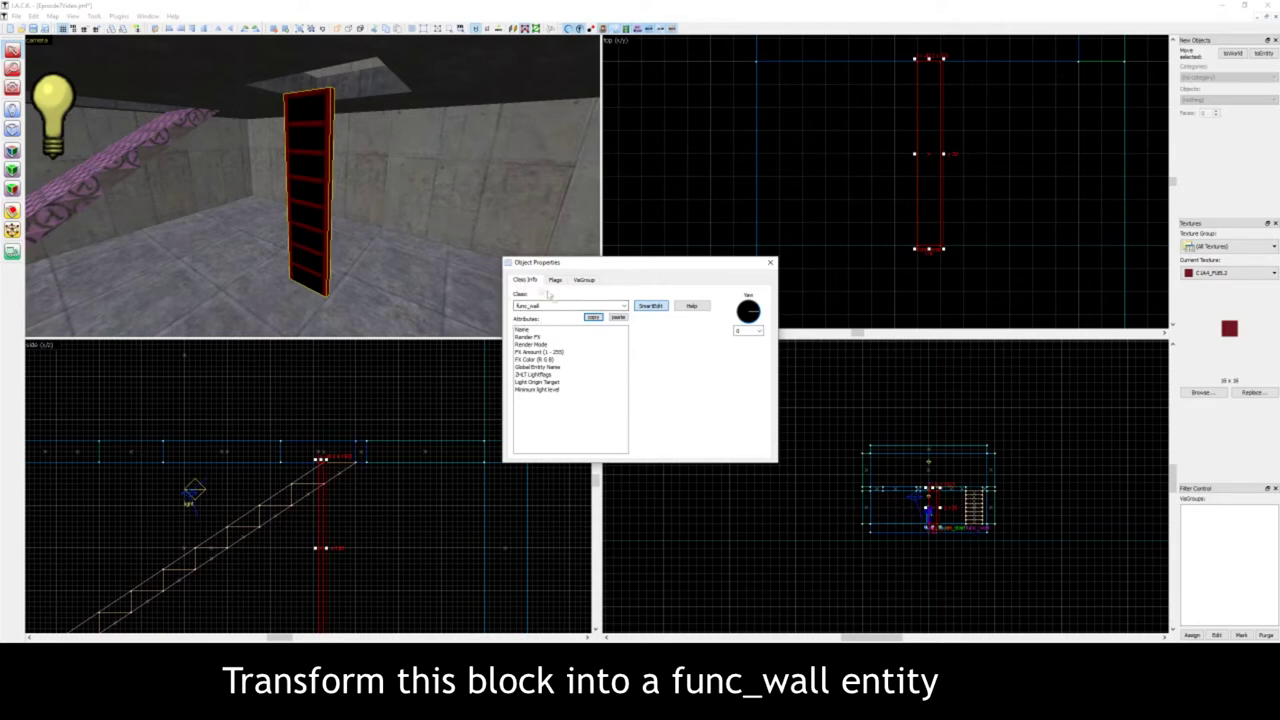
click(548, 344)
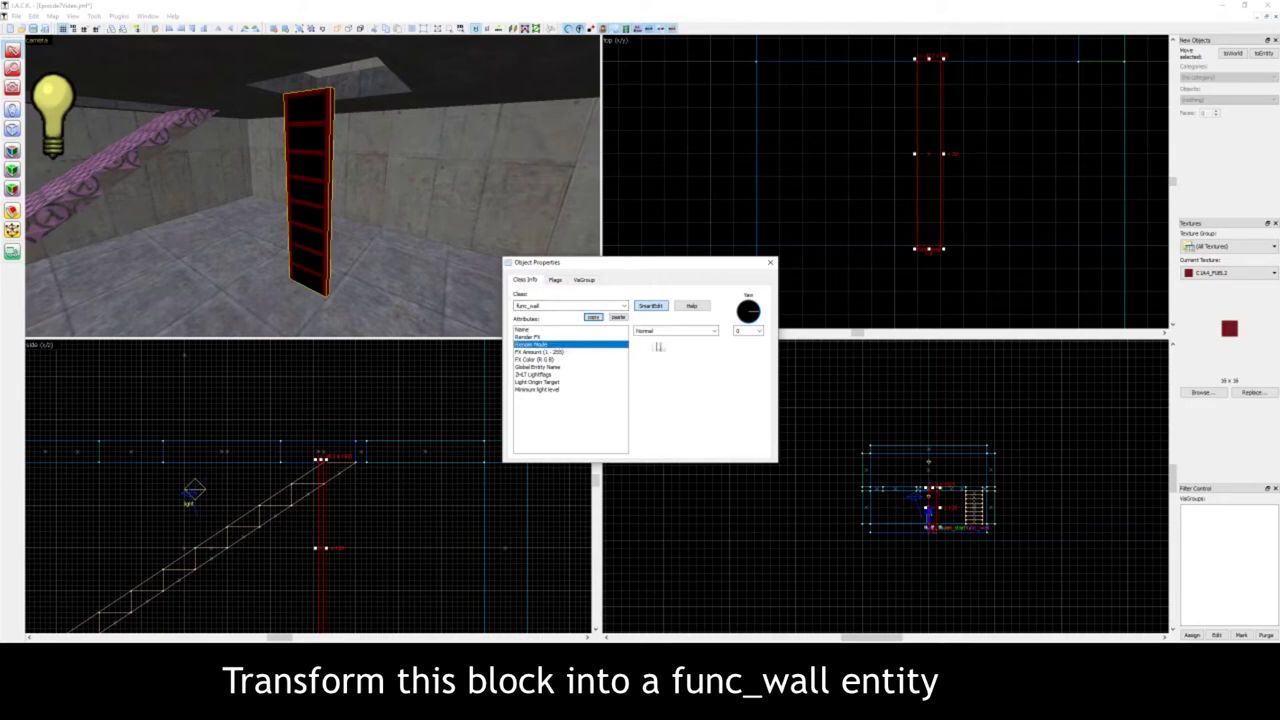
click(700, 331)
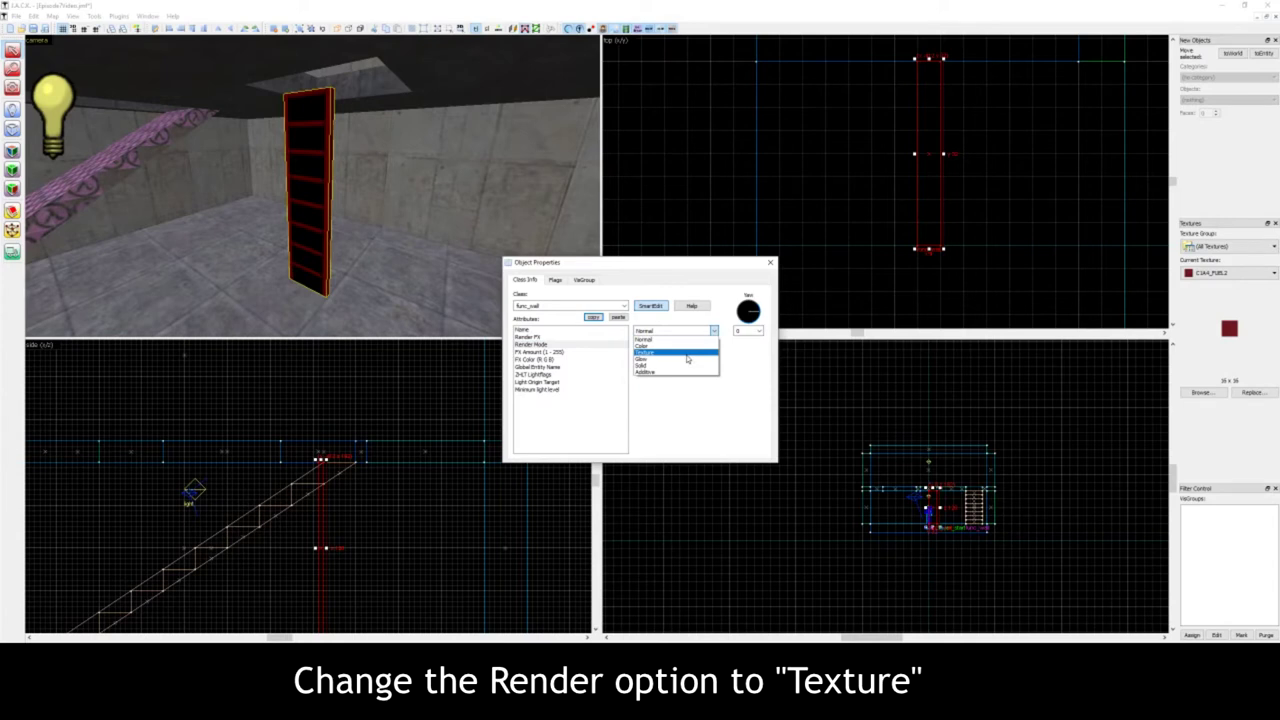
click(687, 358)
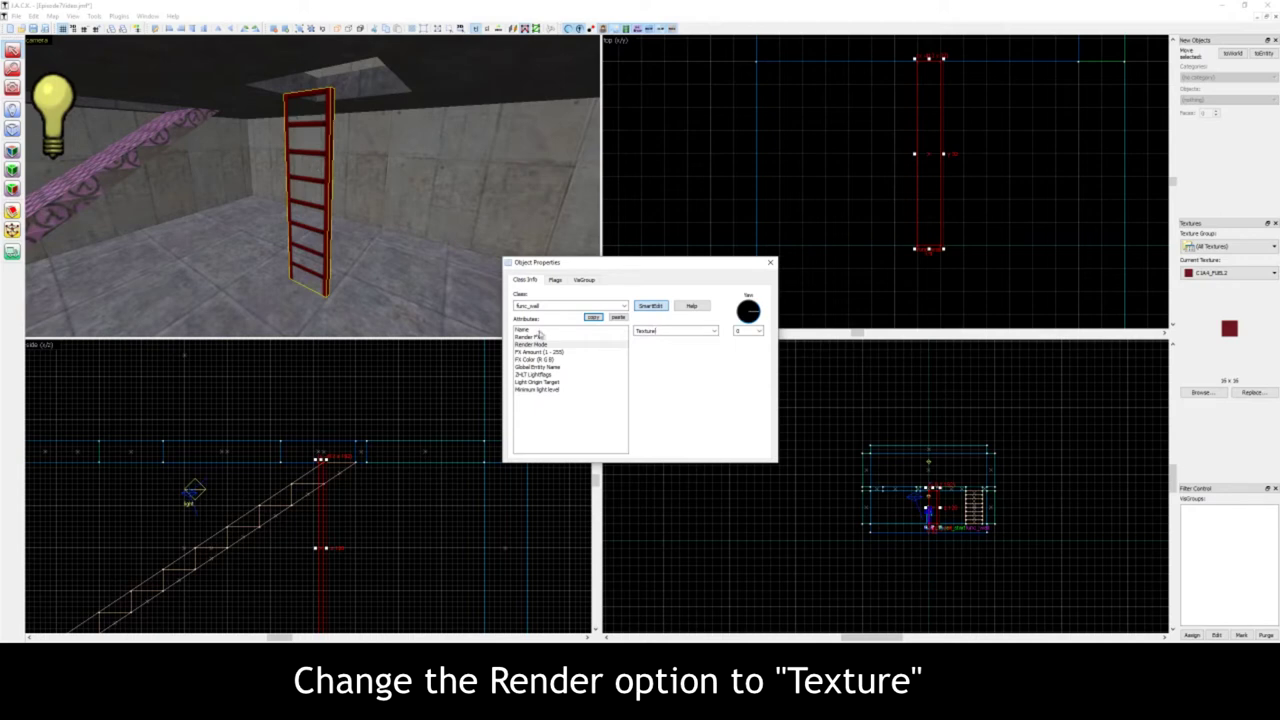
- Set the ladder func_wall's FX Amount to 255 and finish editing its properties
click(572, 353)
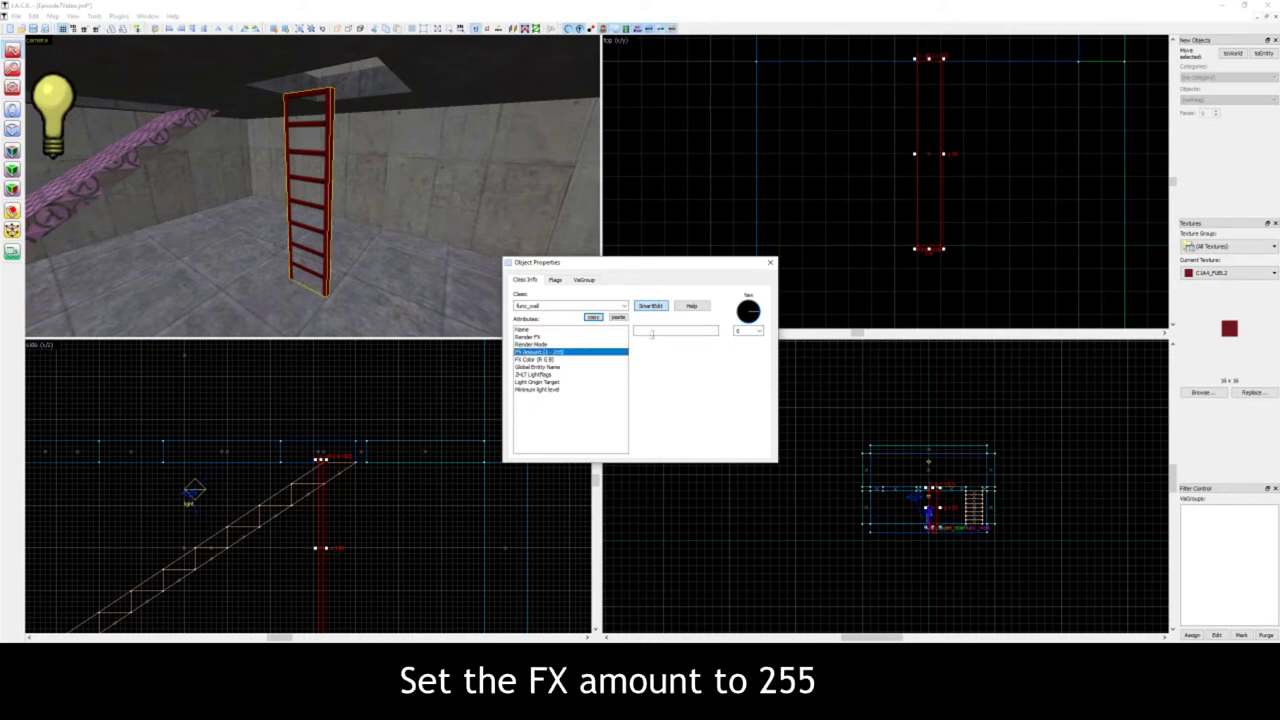
text(255)
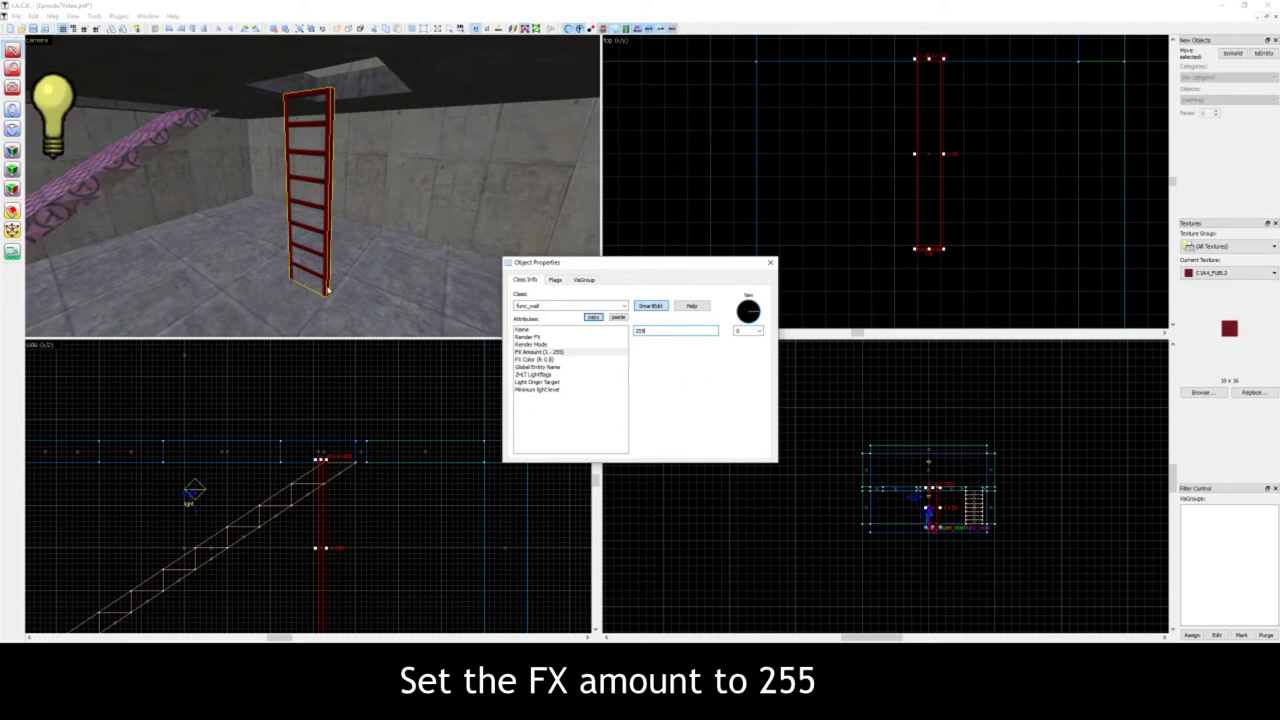
click(771, 263)
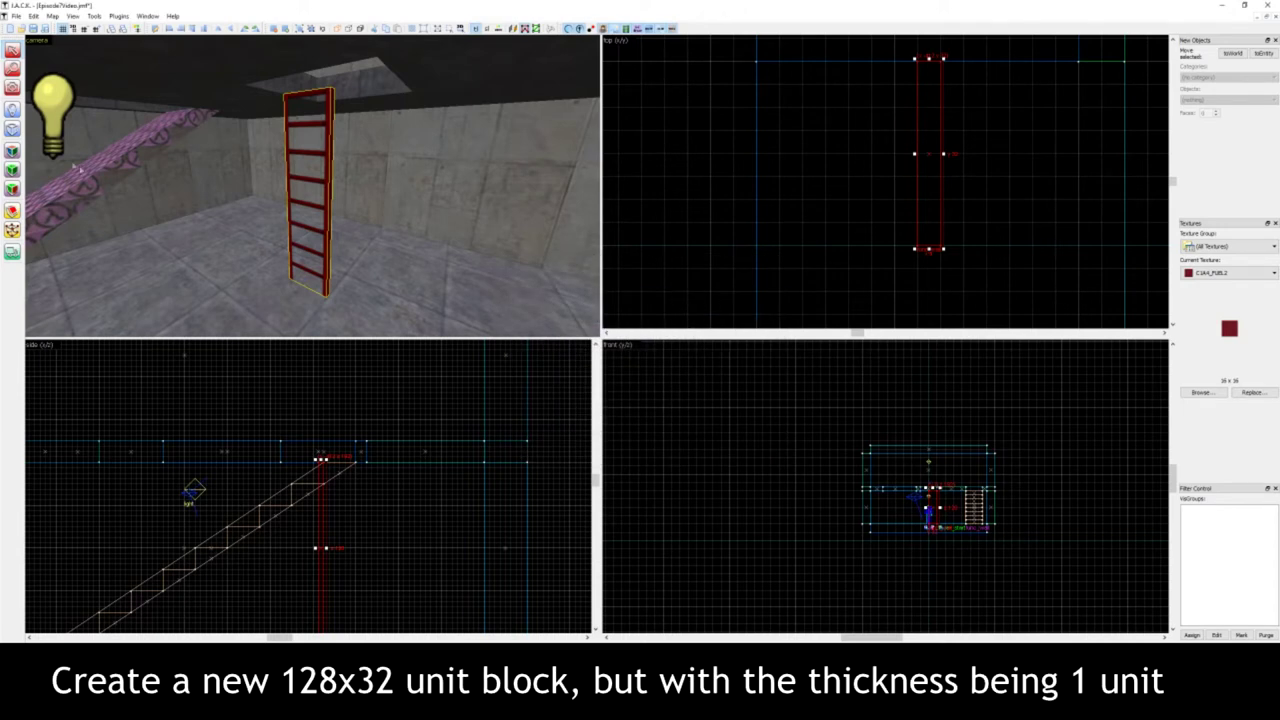
- Create a block 32 units wide, 128 units high and 1 unit thick beside the ladder, matching its height and alignment
click(13, 128)
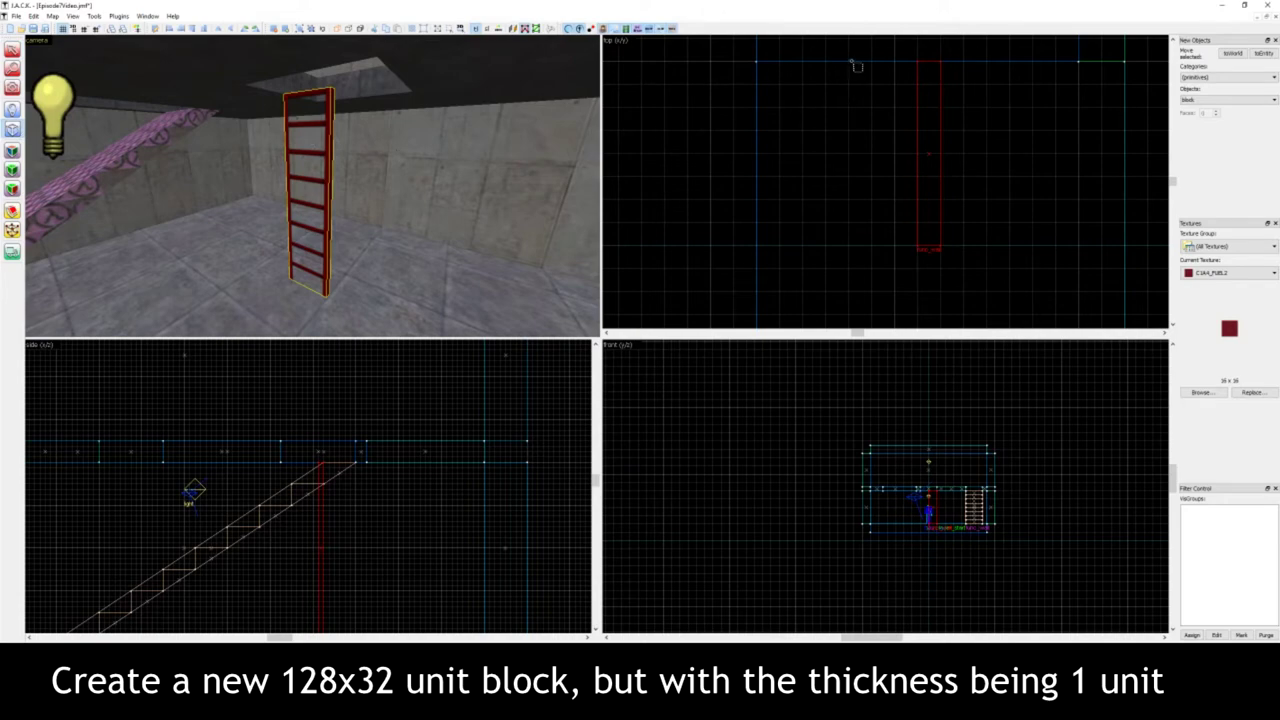
drag(848, 57, 871, 240)
scroll(882, 230, up, 2)
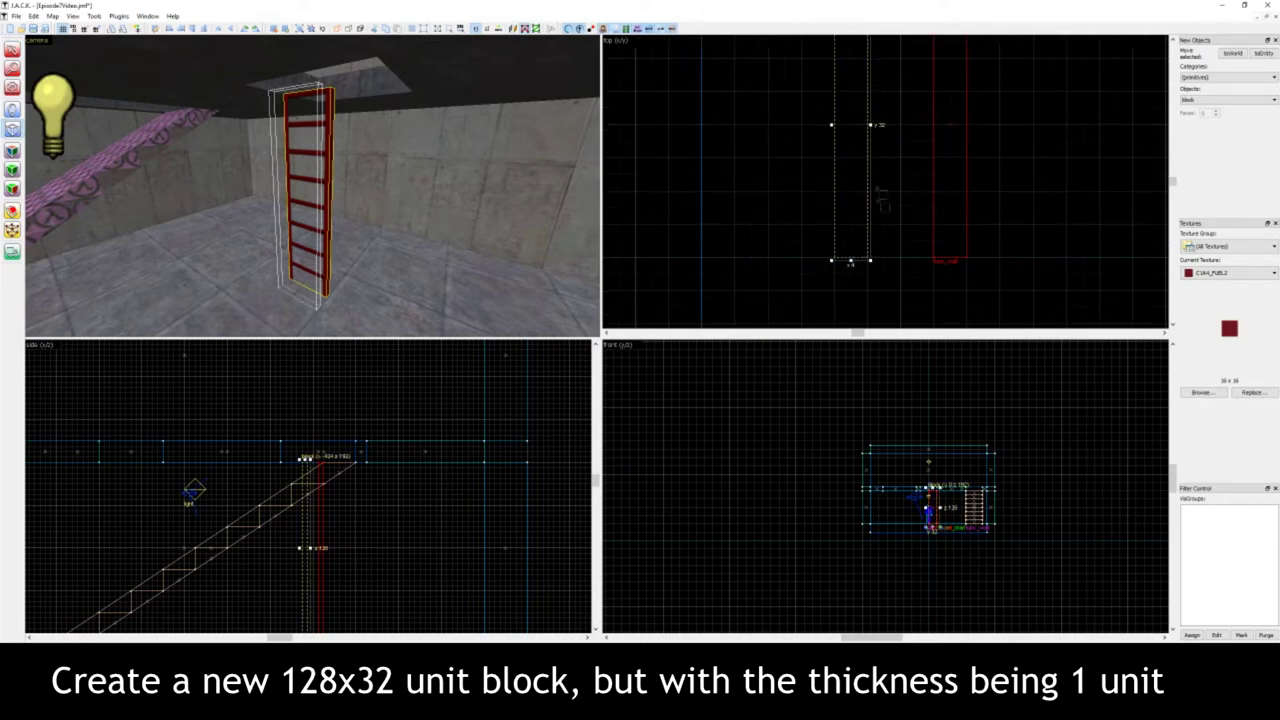
key([)
drag(832, 124, 863, 125)
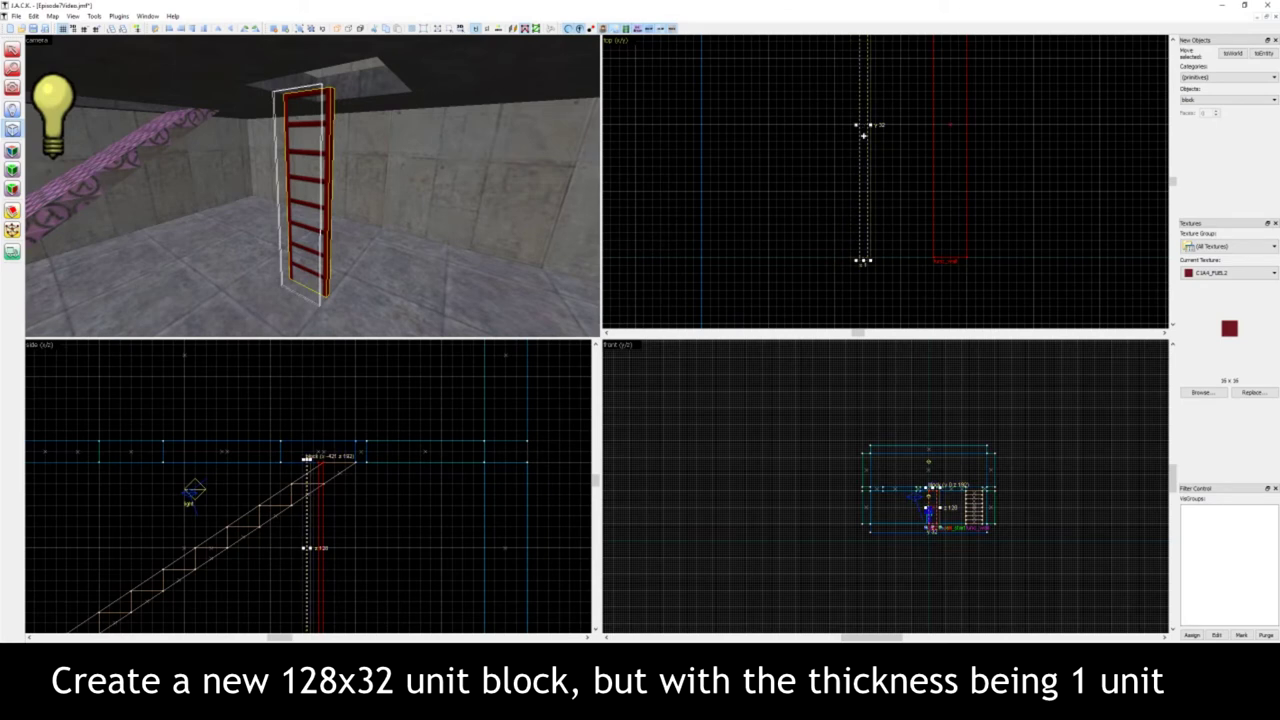
key(Return)
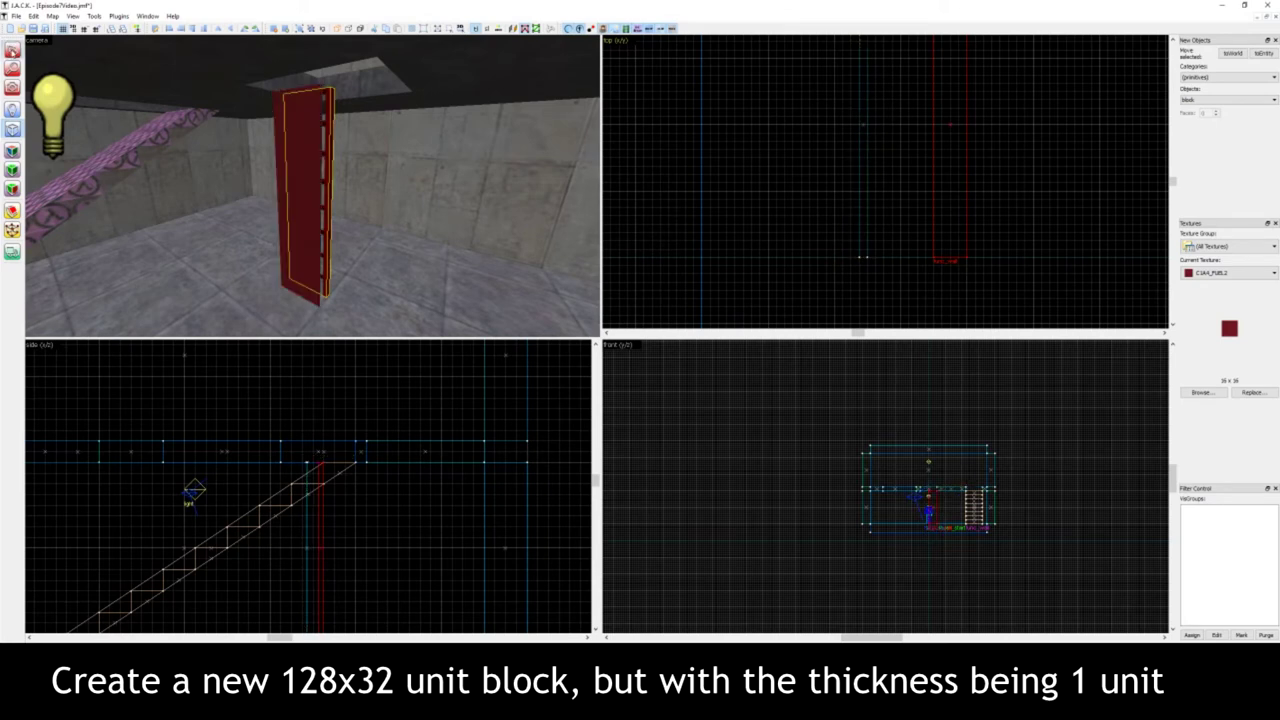
- Apply the AAATRIGGER texture to the whole new 1-unit-thick block
click(12, 48)
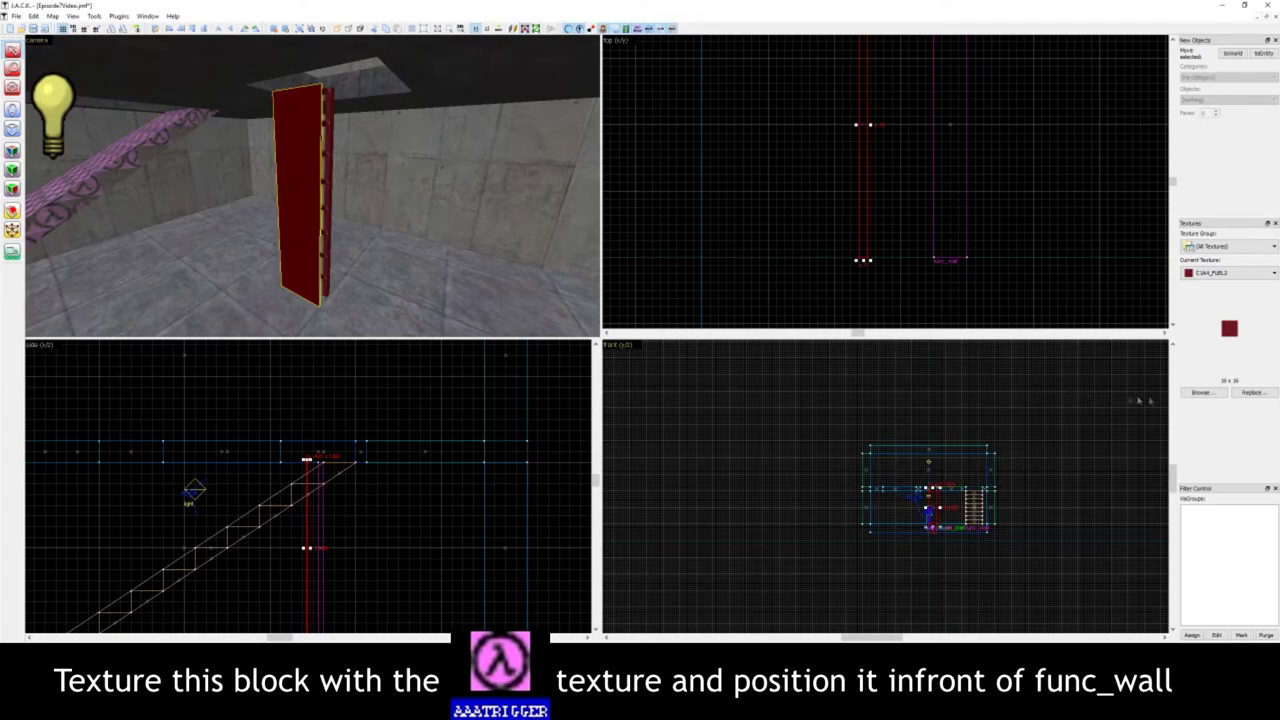
click(1203, 392)
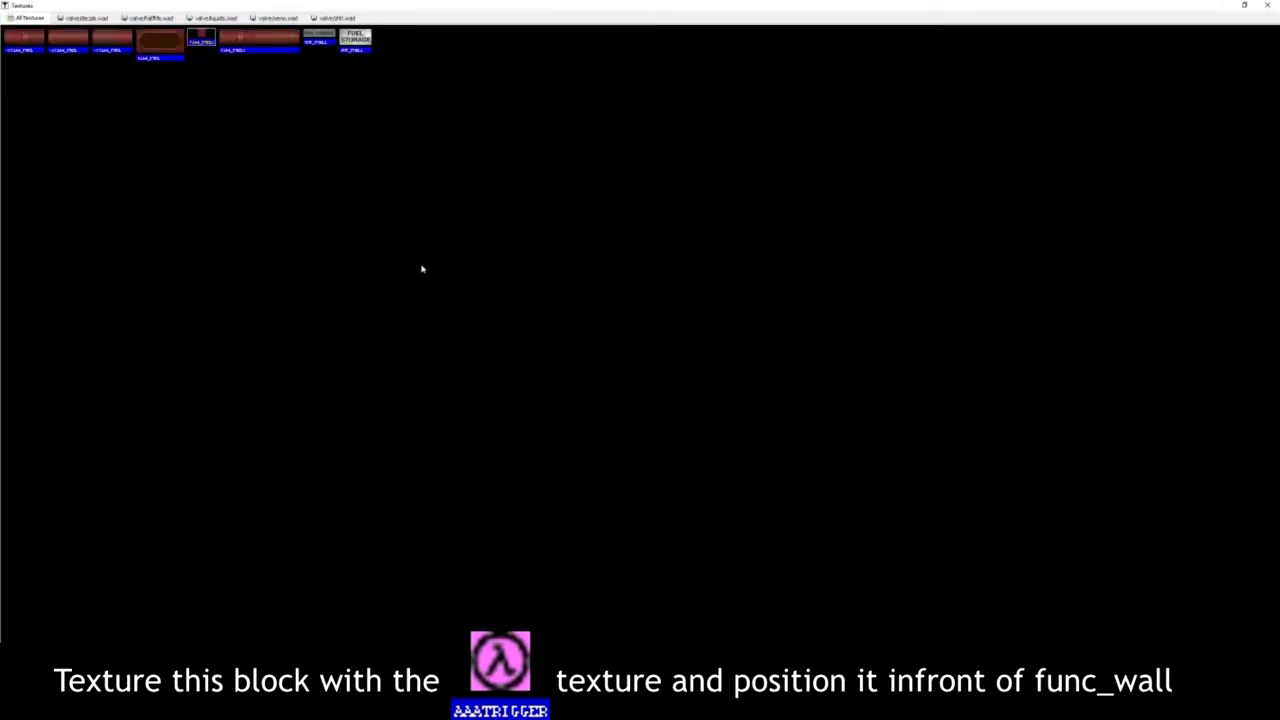
text(aaa)
double_click(16, 40)
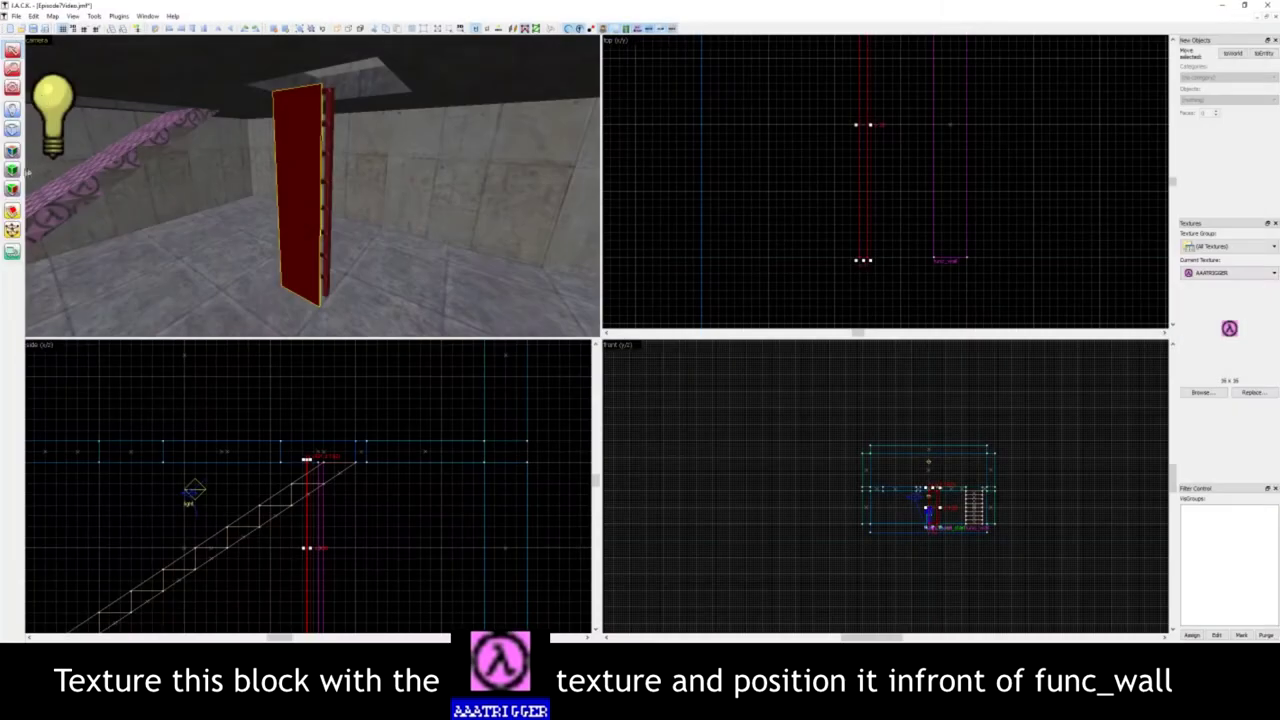
click(12, 170)
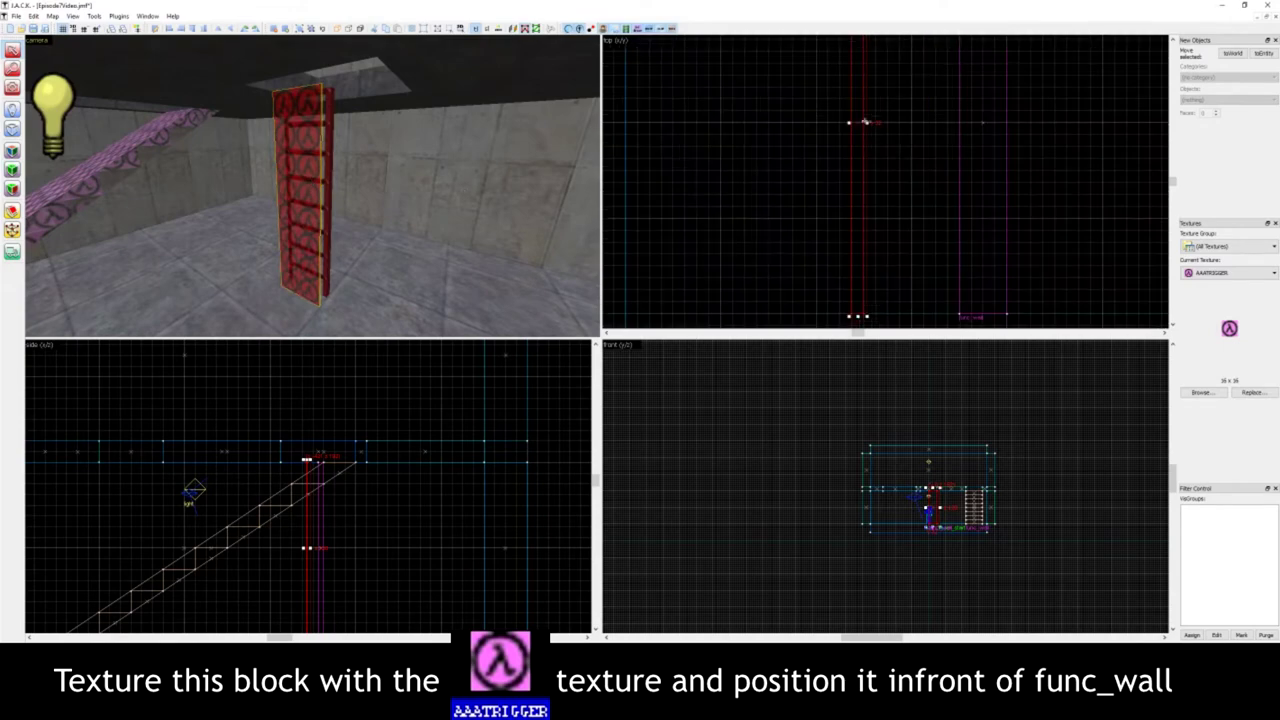
- Move the AAATRIGGER block flush against the front face of the ladder's func_wall
drag(862, 124, 948, 124)
scroll(1037, 163, down, 2)
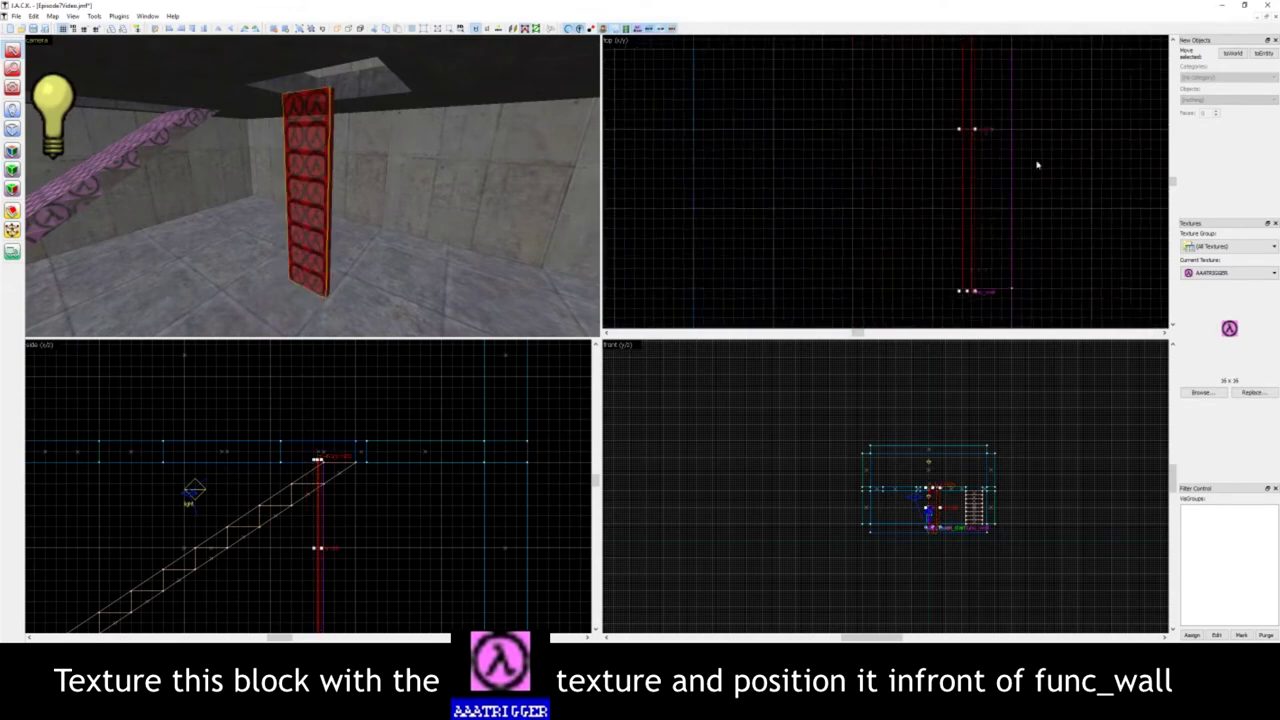
middle_drag(886, 180, 762, 225)
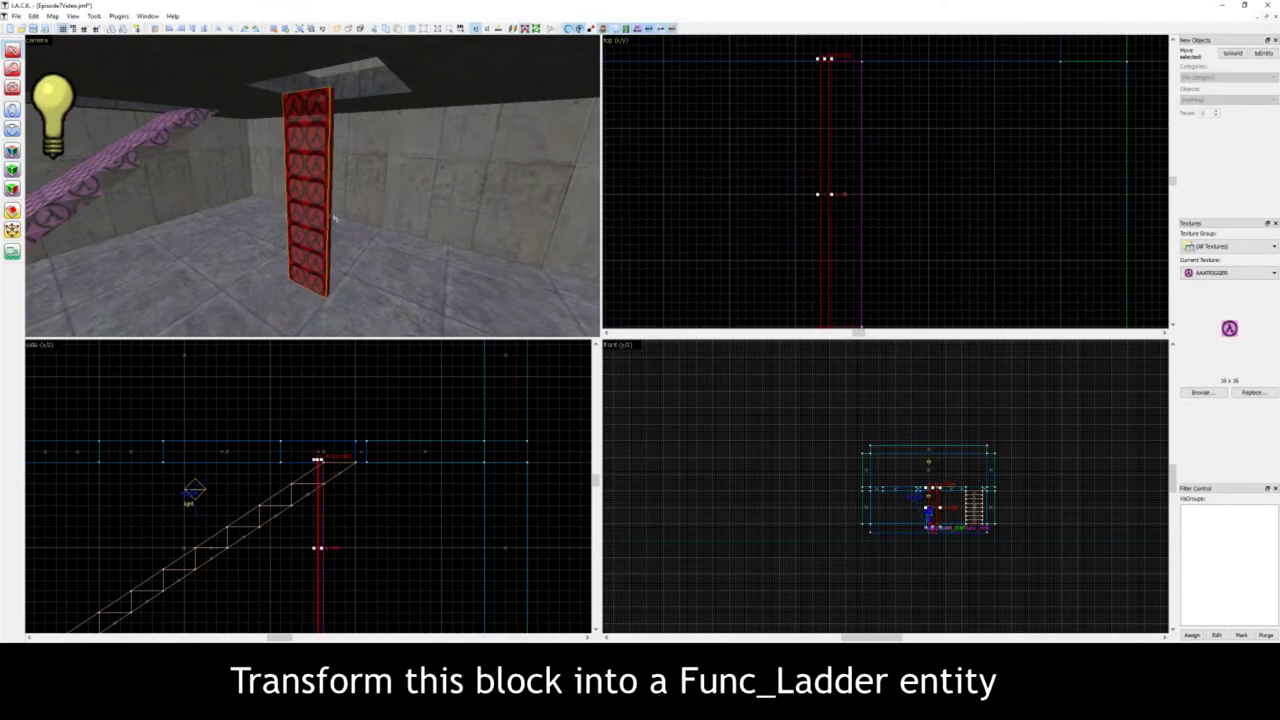
- Convert the AAATRIGGER block into a func_ladder entity
key(alt+Return)
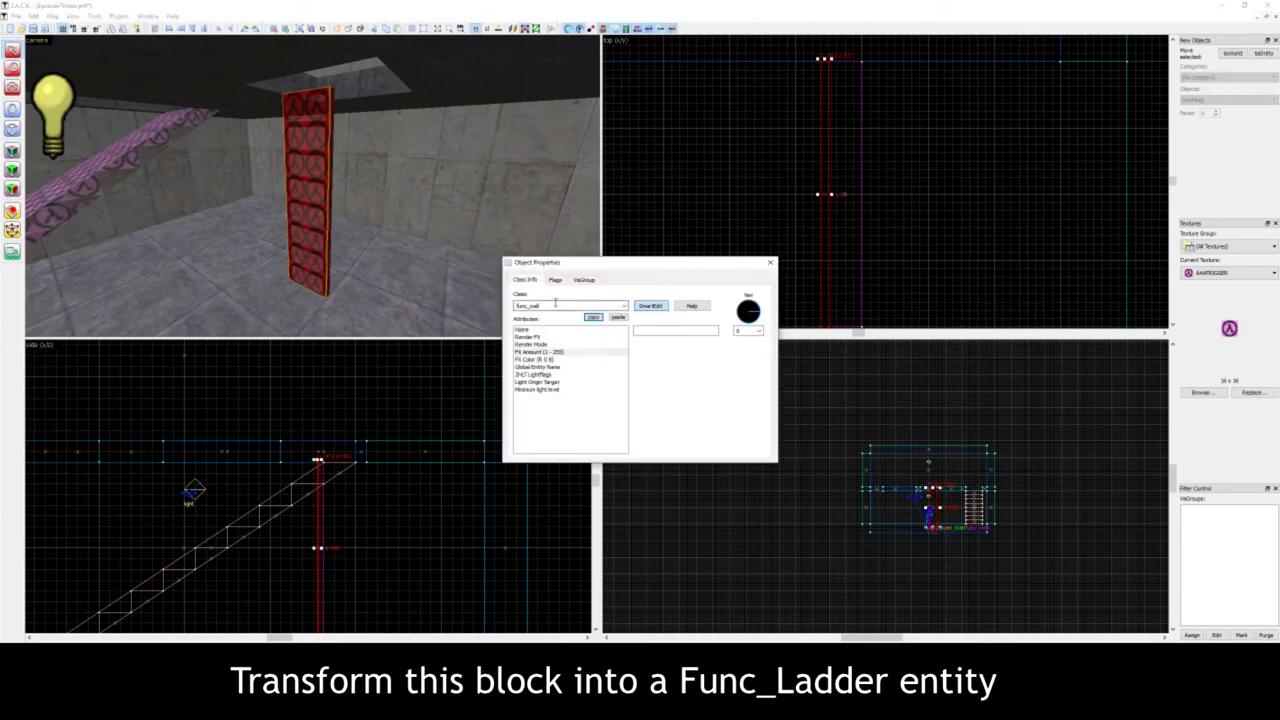
key(BackSpace)
key(BackSpace)
key(BackSpace)
key(BackSpace)
text(ladder)
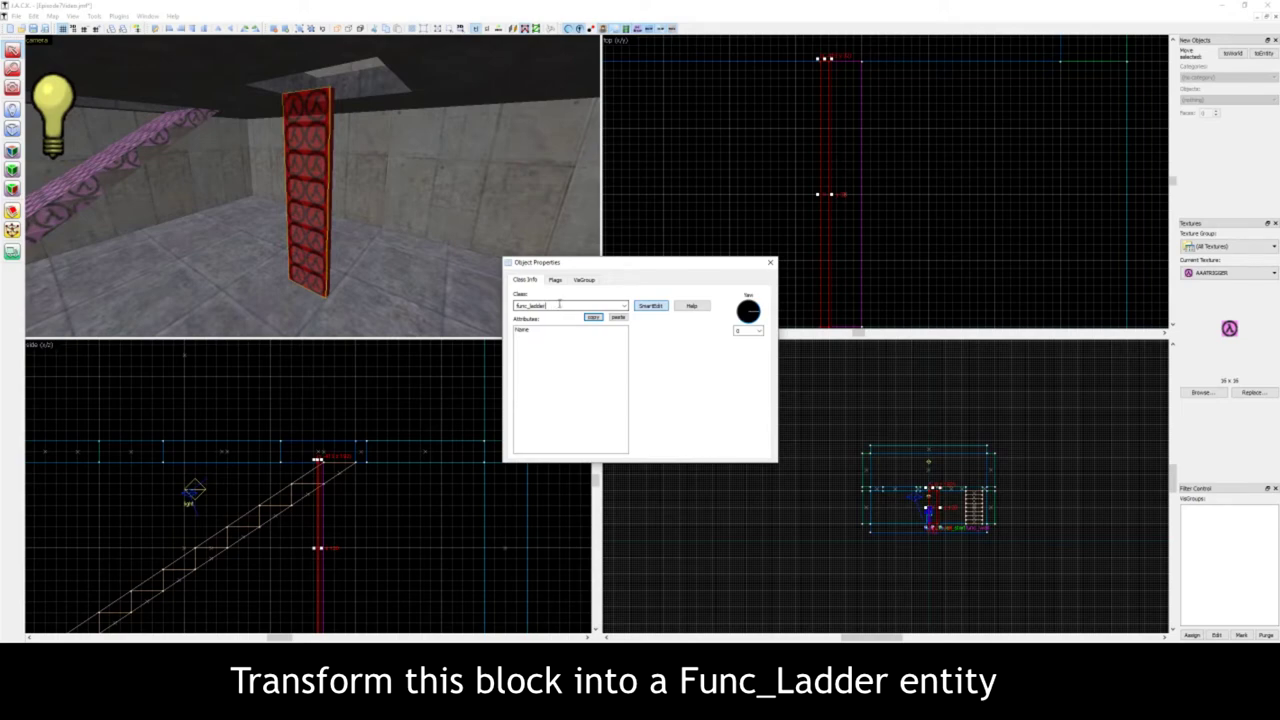
click(770, 262)
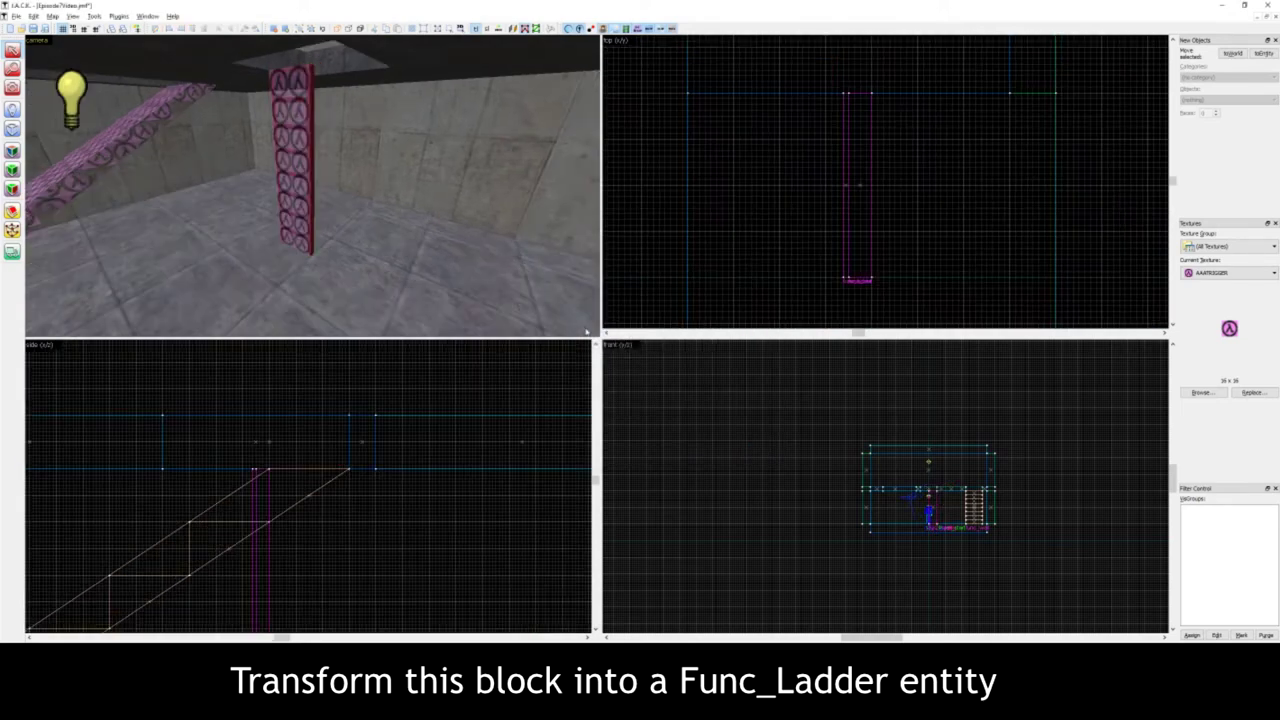
- Duplicate the func_ladder block and place the copy flush against the opposite face of the func_wall
click(293, 163)
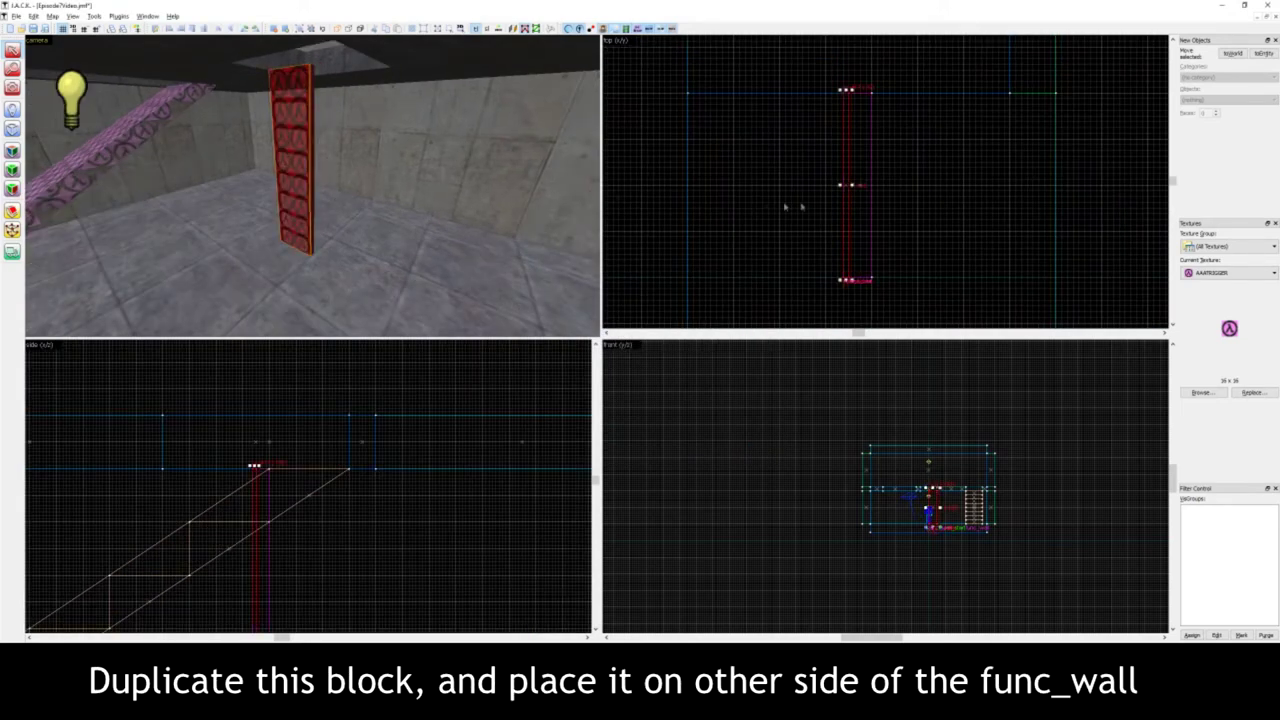
scroll(863, 191, up, 4)
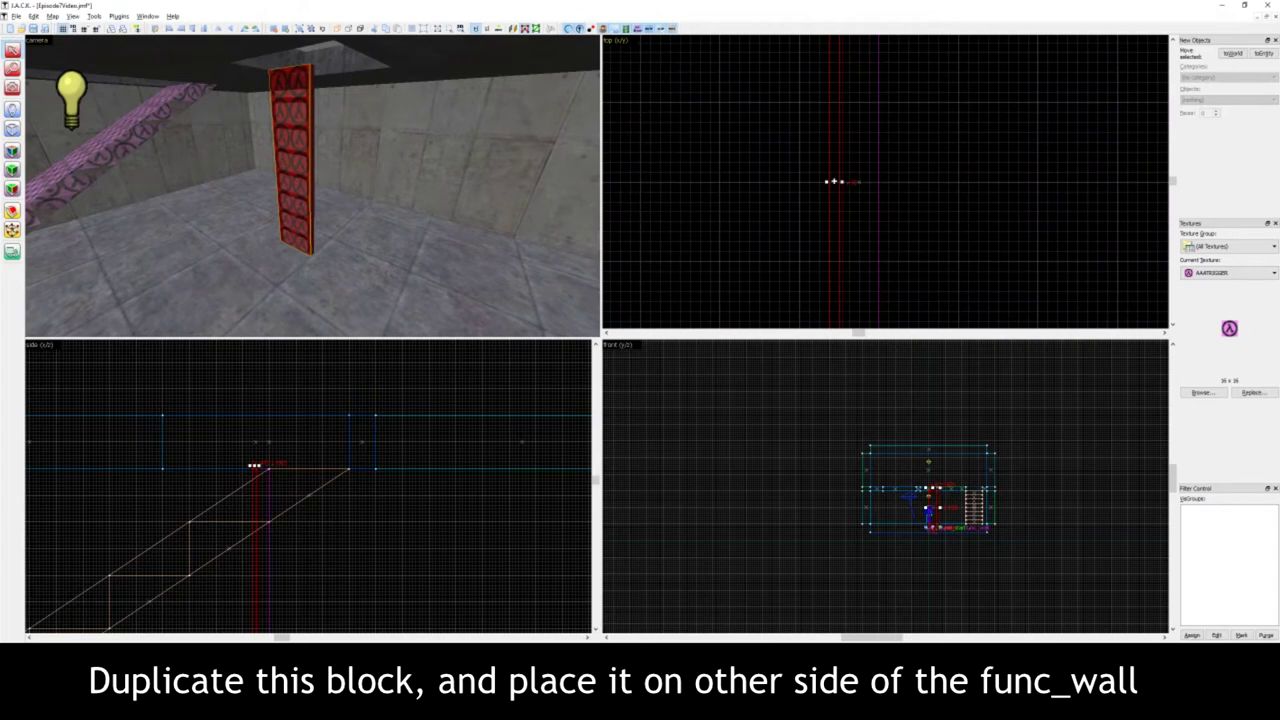
shift+drag(834, 181, 878, 180)
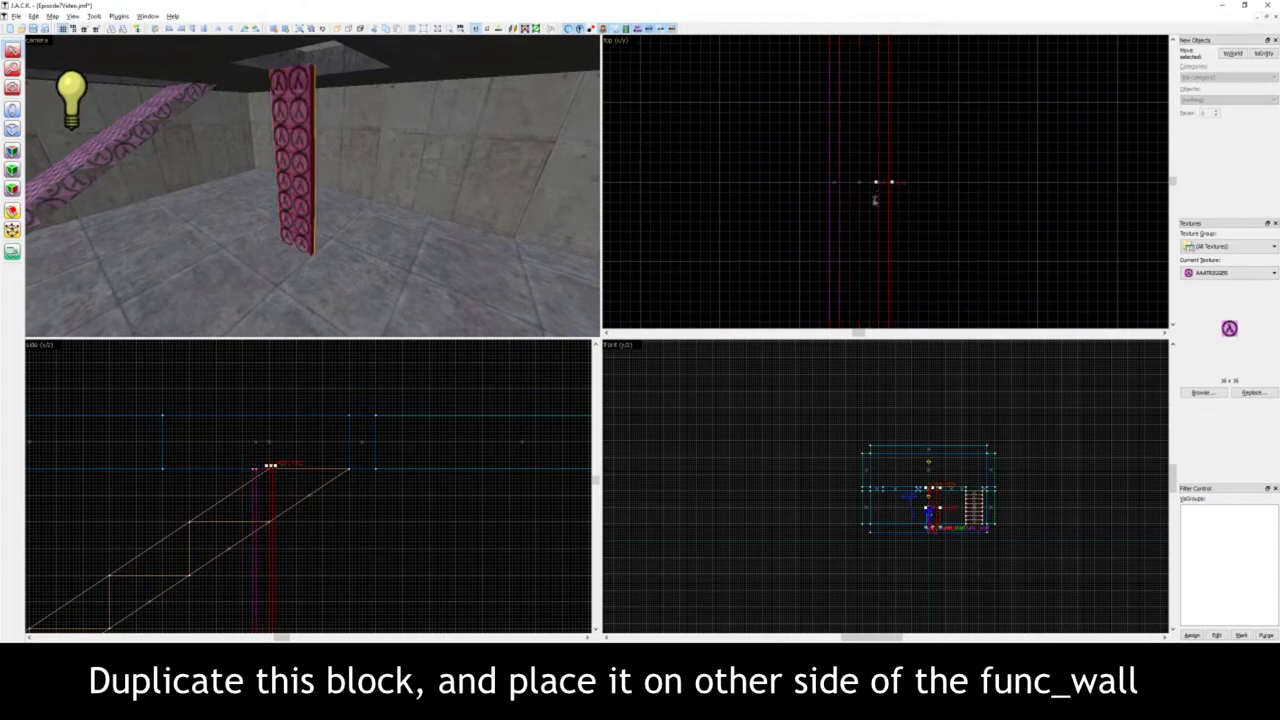
- Select both func_ladder blocks and the func_wall between them, and group all three entities together
key(z)
key(w)
key(d)
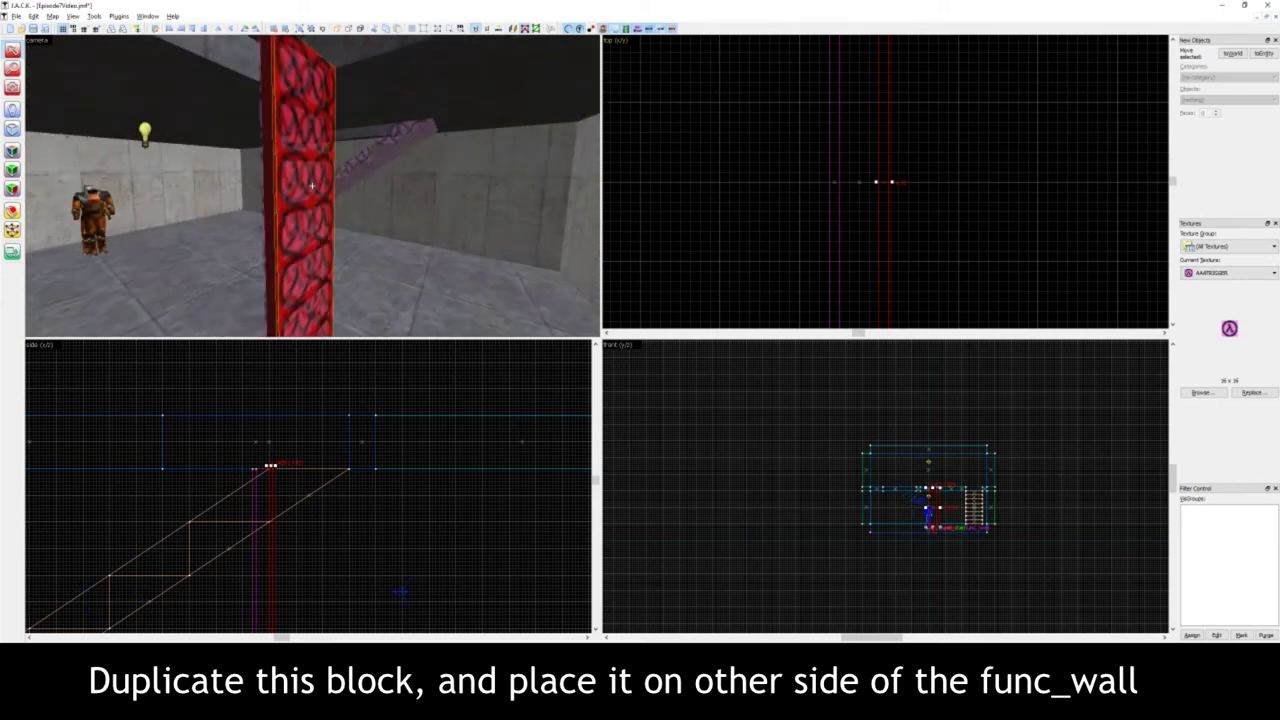
key(a)
drag(311, 185, 311, 185)
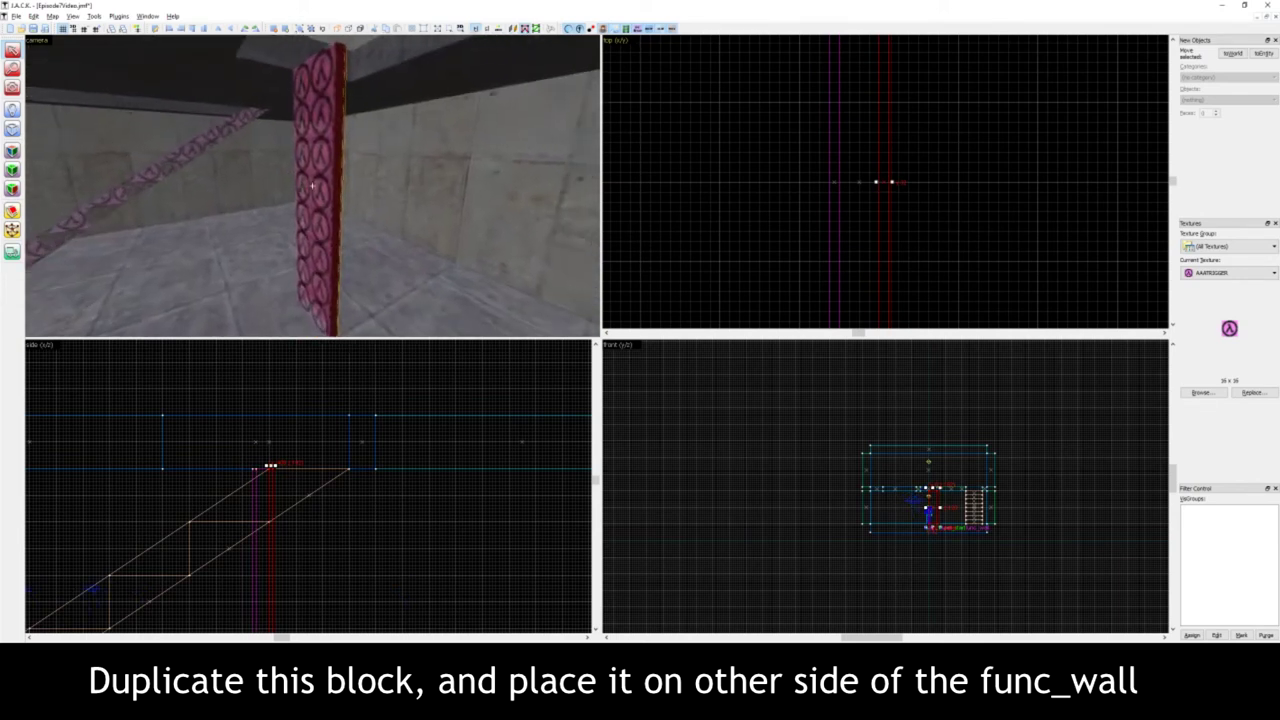
click(320, 193)
ctrl+click(337, 186)
key(z)
key(w)
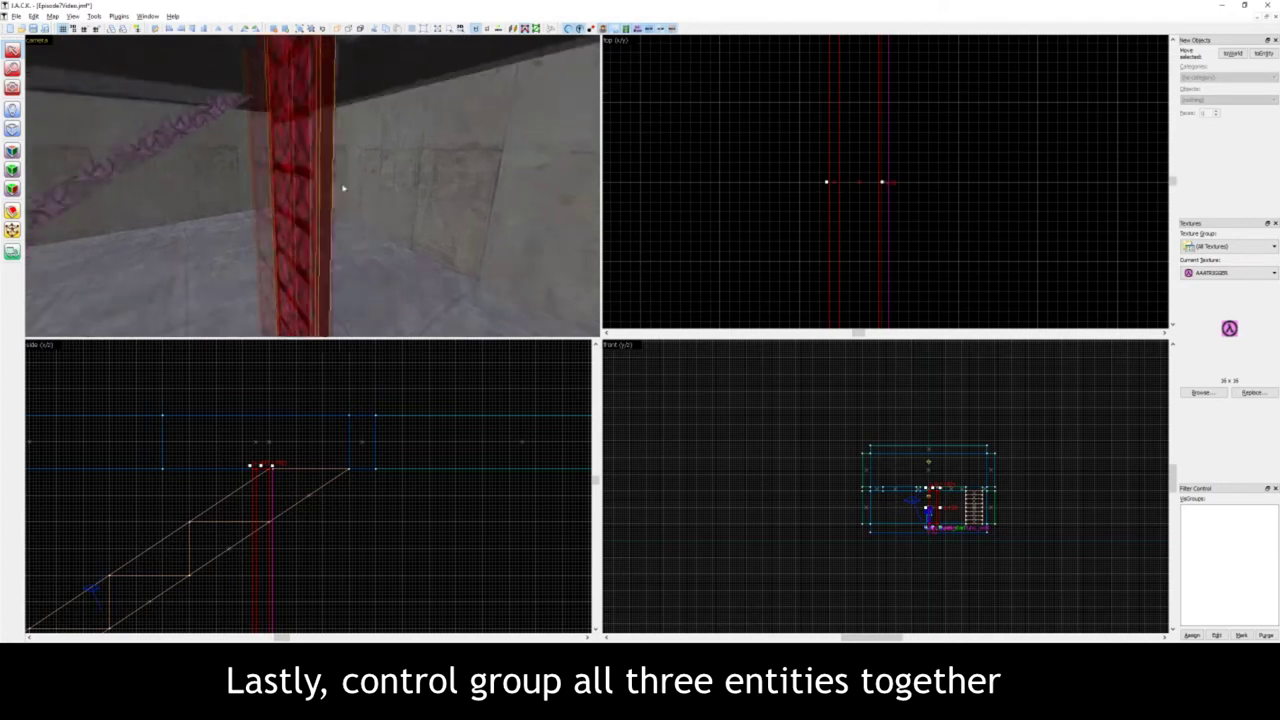
drag(311, 185, 262, 186)
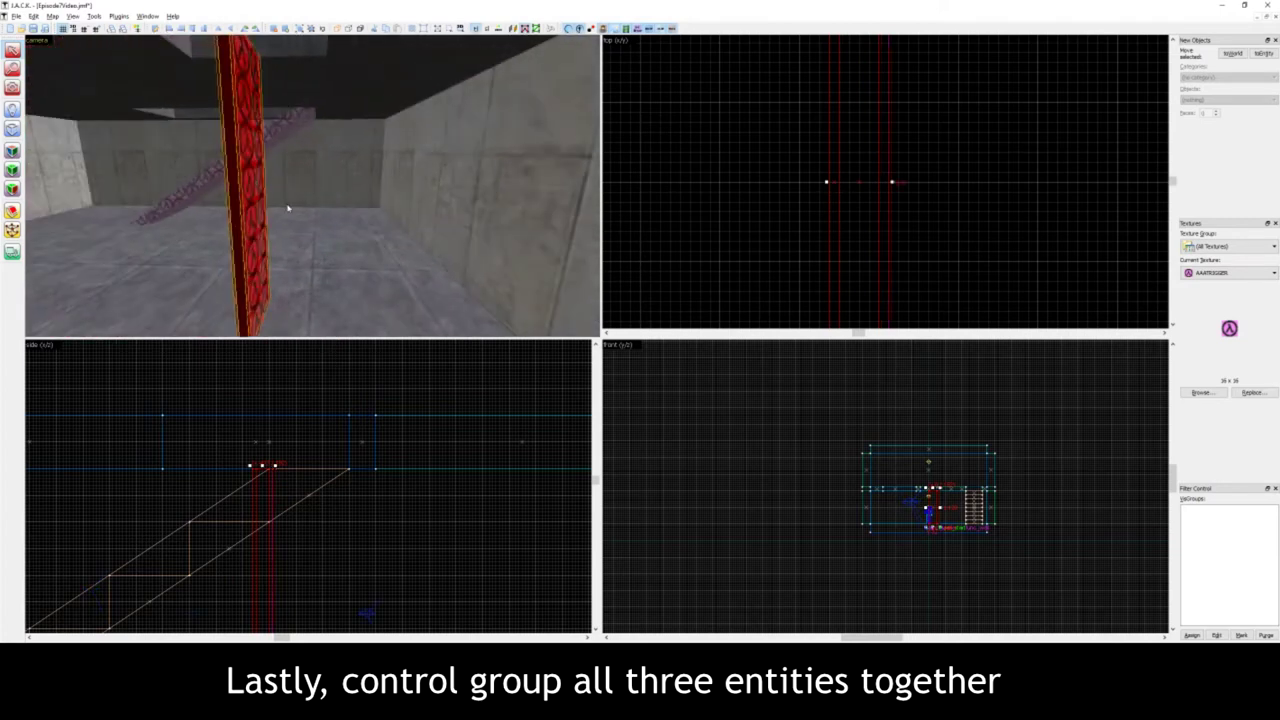
key(a)
key(s)
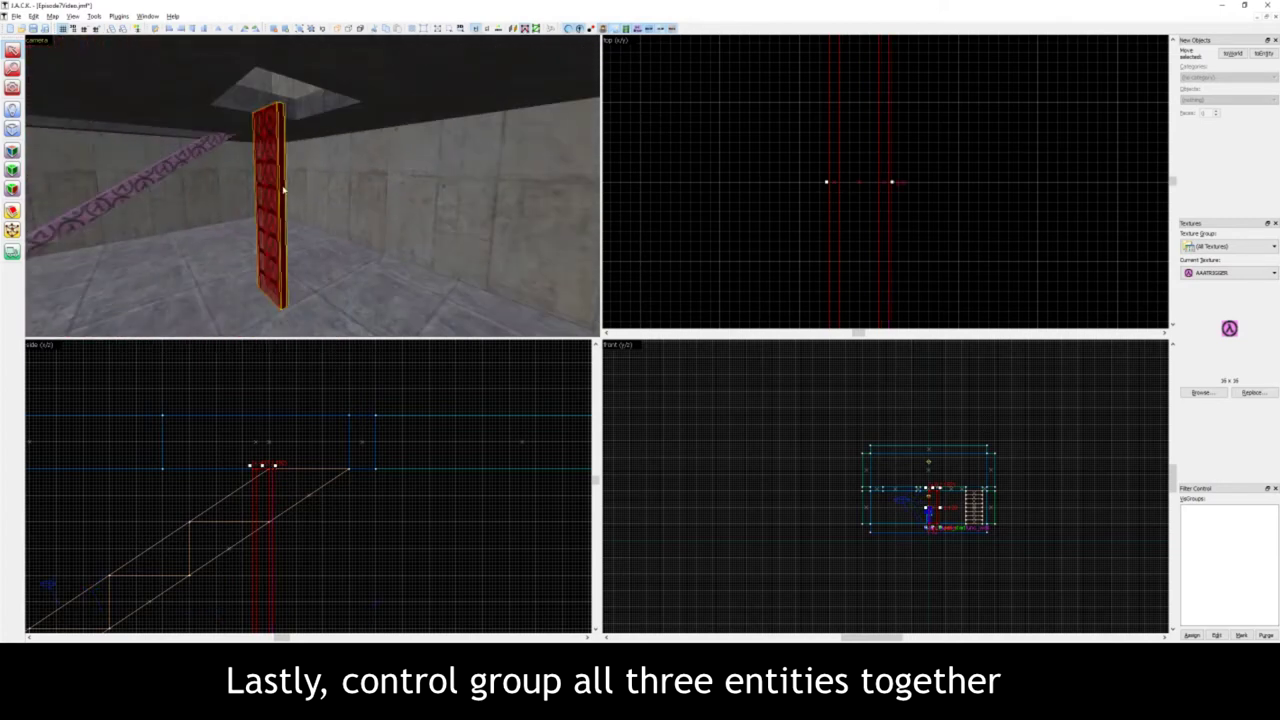
click(325, 194)
click(269, 191)
click(343, 200)
click(271, 194)
click(642, 233)
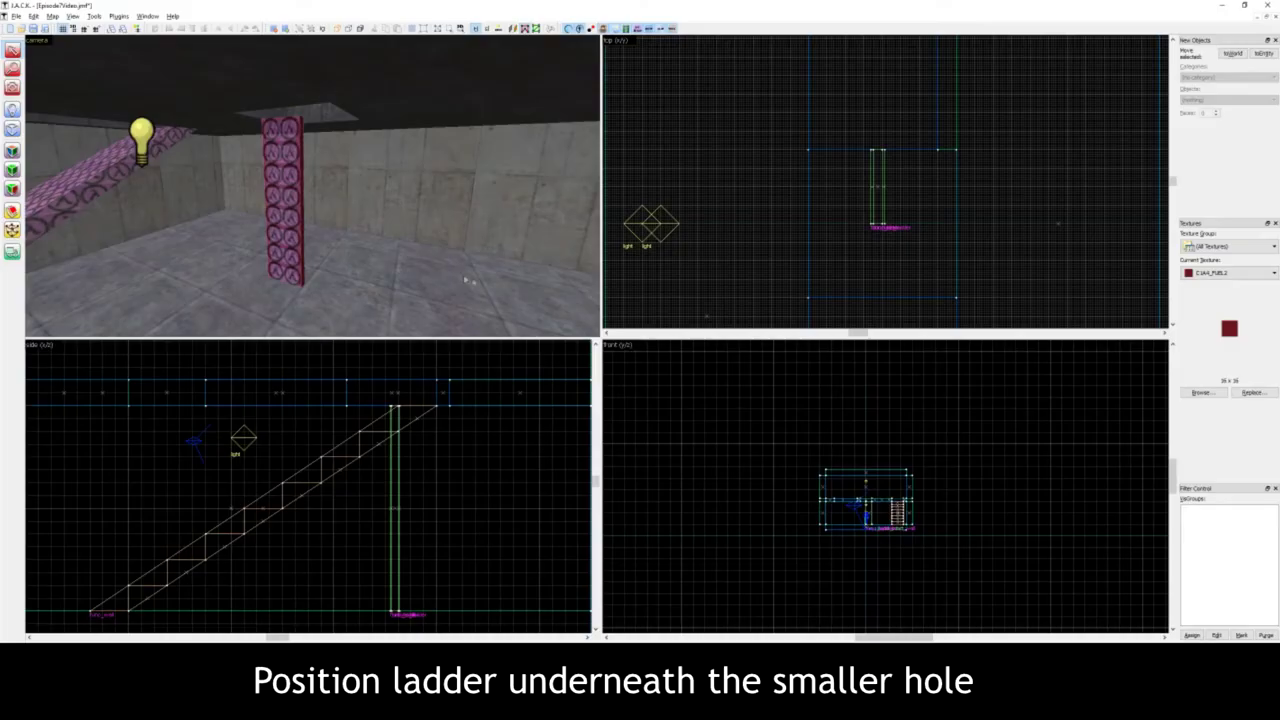
- Move the grouped ladder underneath the smaller square ceiling hole, centred along the hole's edge
click(290, 196)
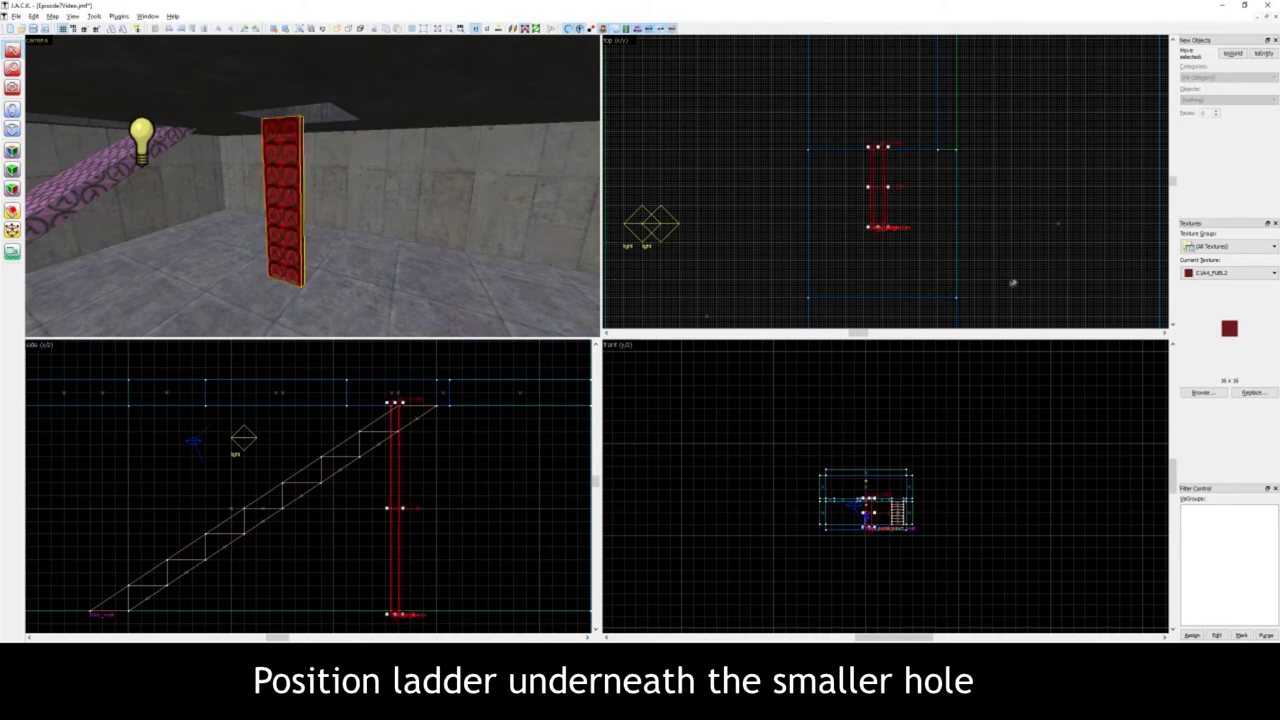
scroll(1012, 283, up, 2)
drag(775, 140, 906, 201)
- Stretch the grouped ladder upward until its top is flush with the upstairs floor
key(z)
key(w)
key(s)
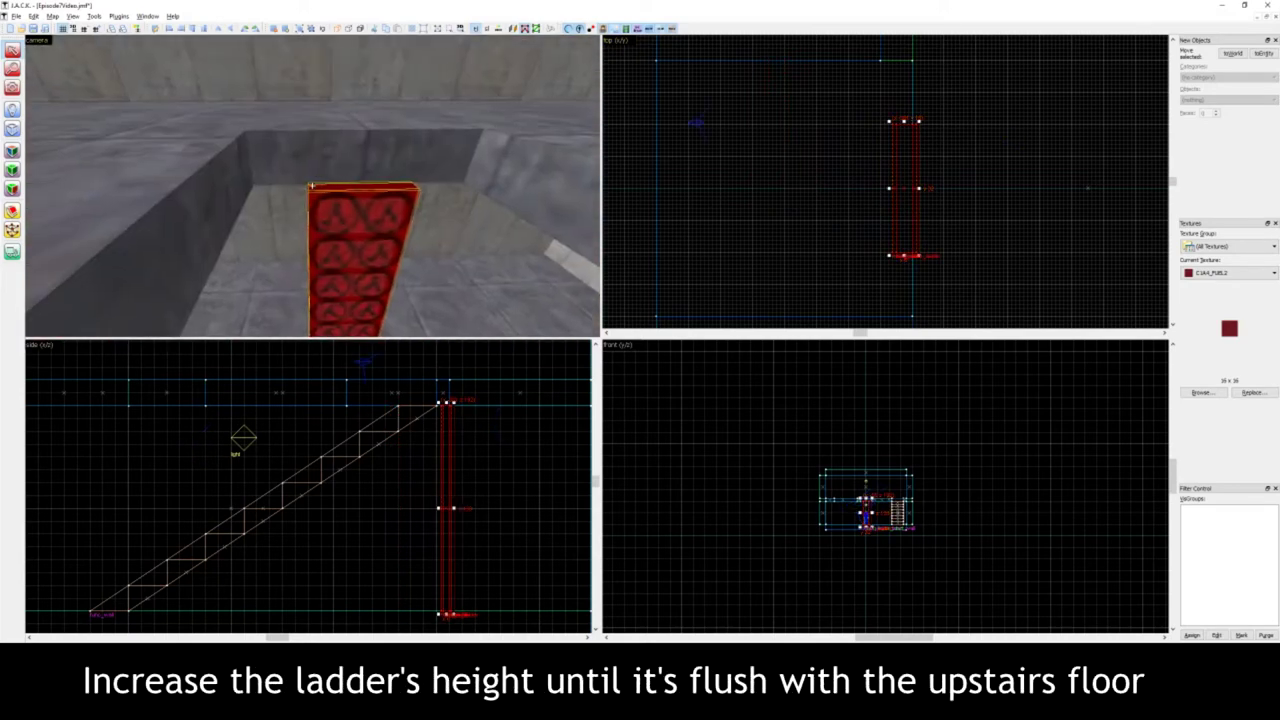
key(s)
key(d)
key(z)
scroll(465, 384, up, 2)
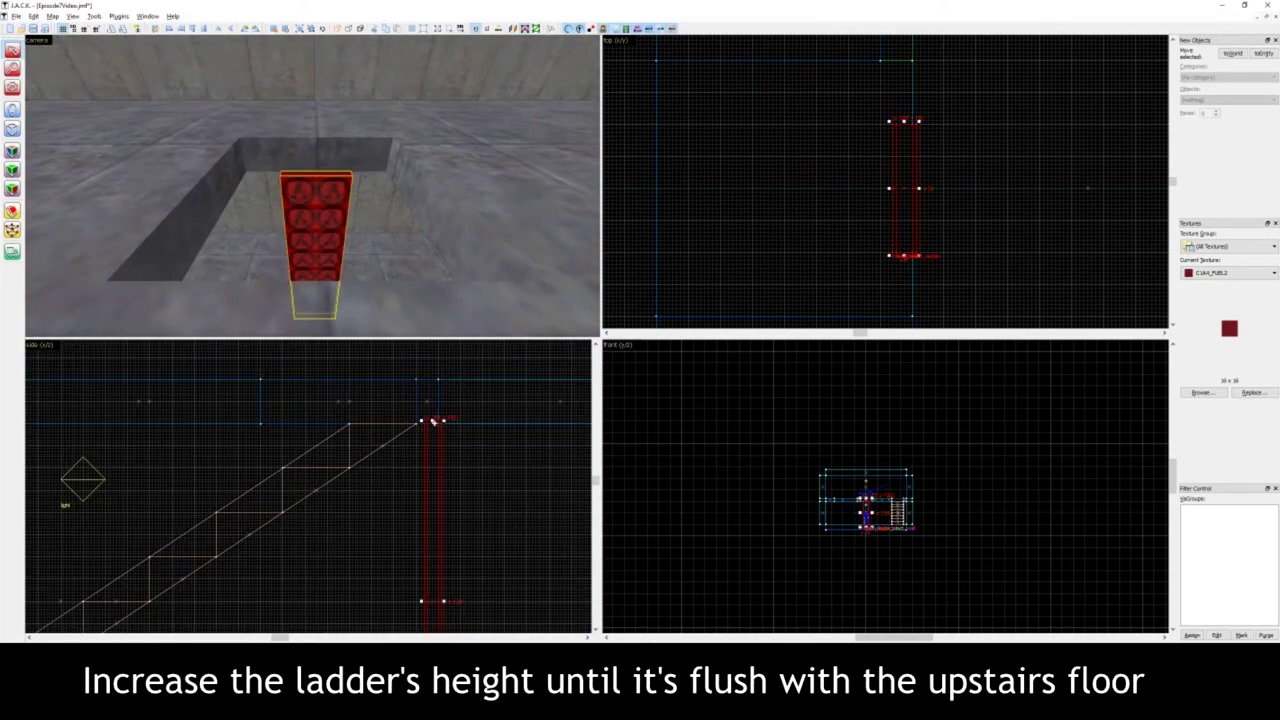
drag(432, 420, 452, 380)
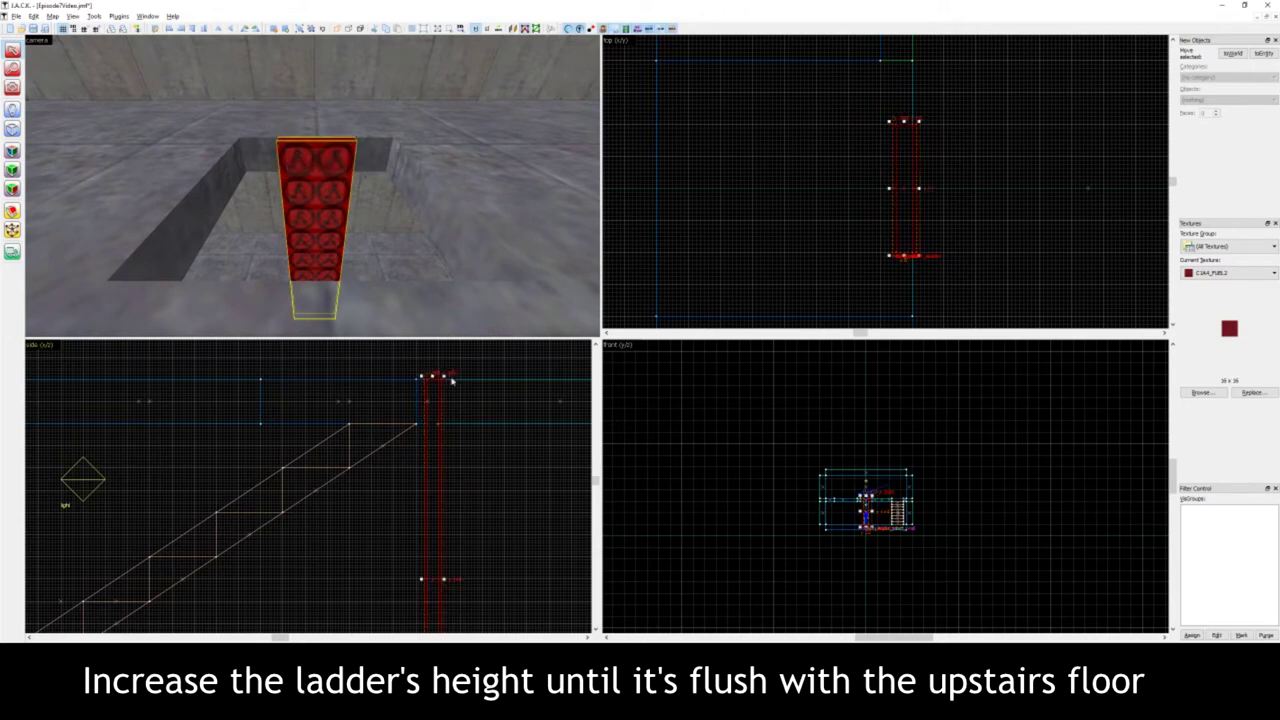
key(w)
key(a)
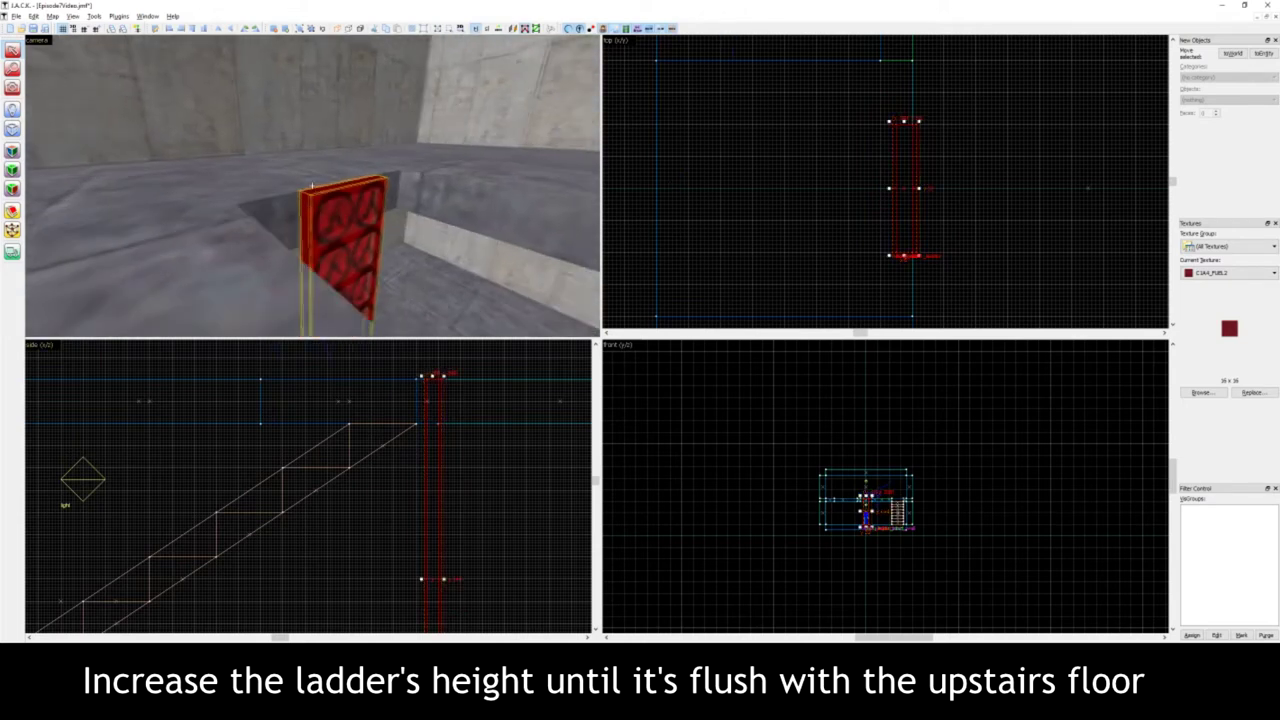
- Inspect the ladder's top edge at the upstairs floor, and look over the ladder in the running game
key(d)
key(s)
key(z)
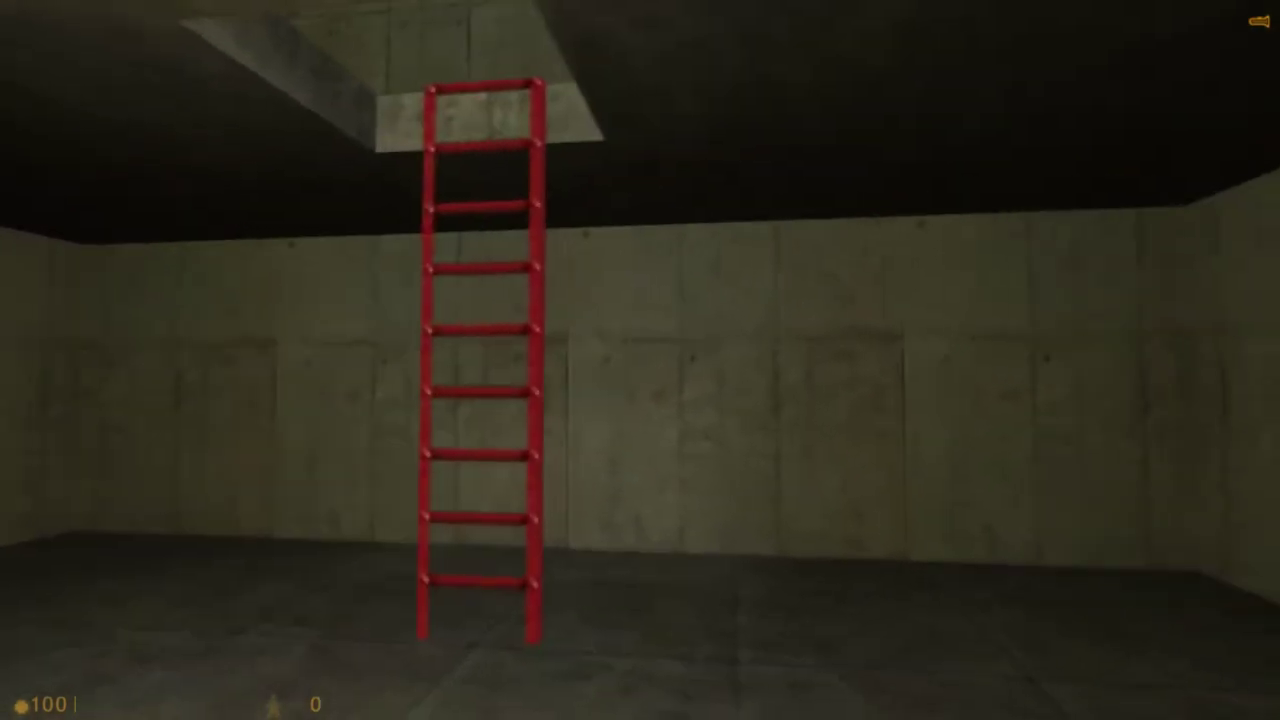
key(a)
key(w)
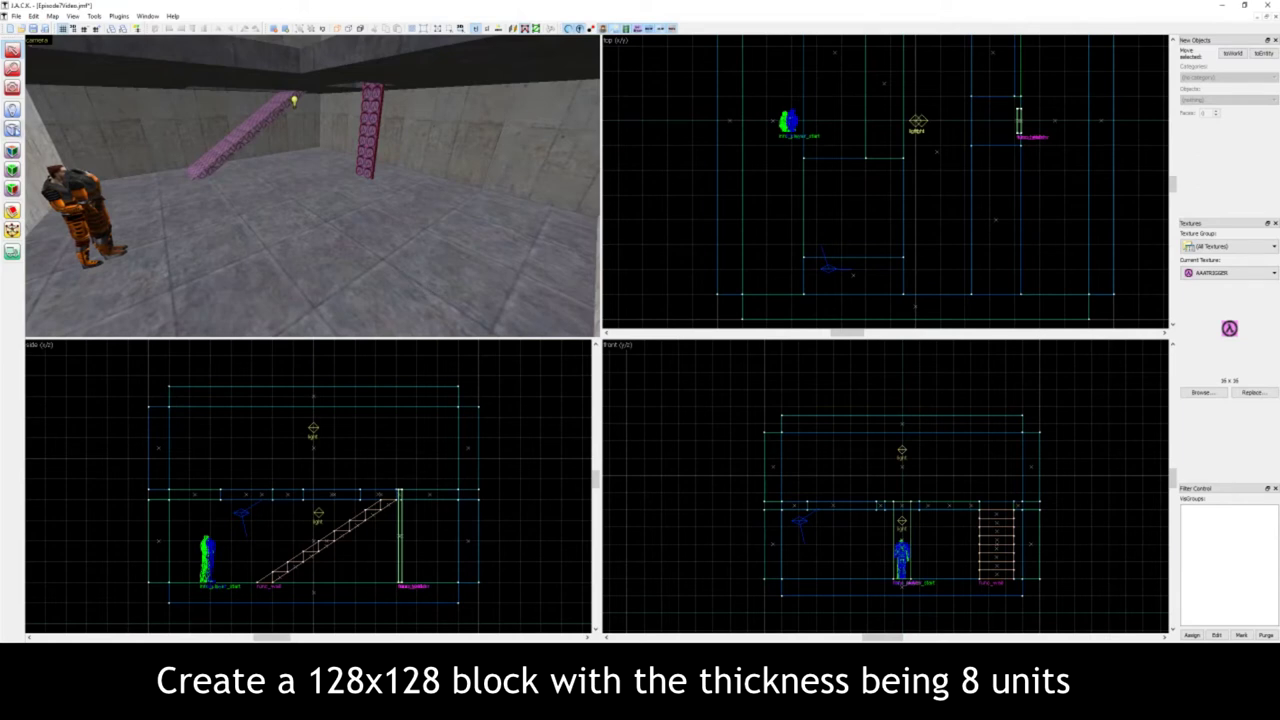
- Create a 128x128 block 8 units thick on the lower room's floor beside the player start
click(13, 129)
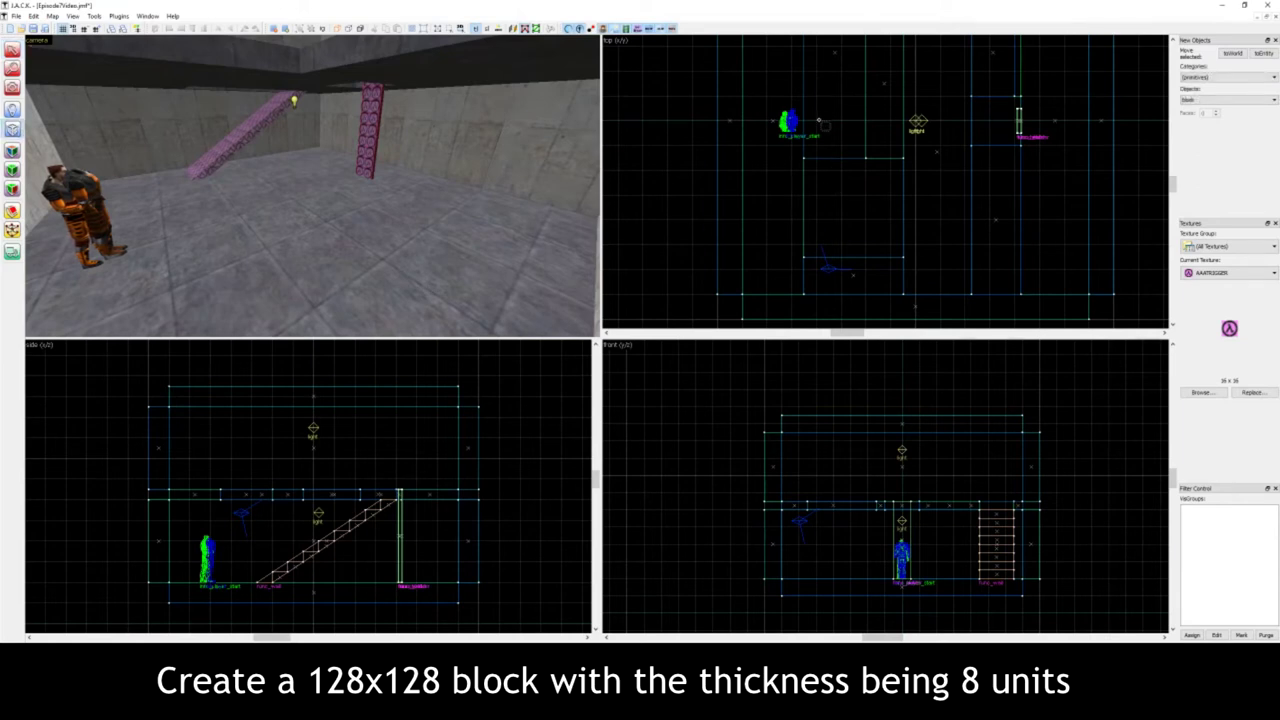
drag(817, 121, 913, 223)
scroll(279, 577, up, 2)
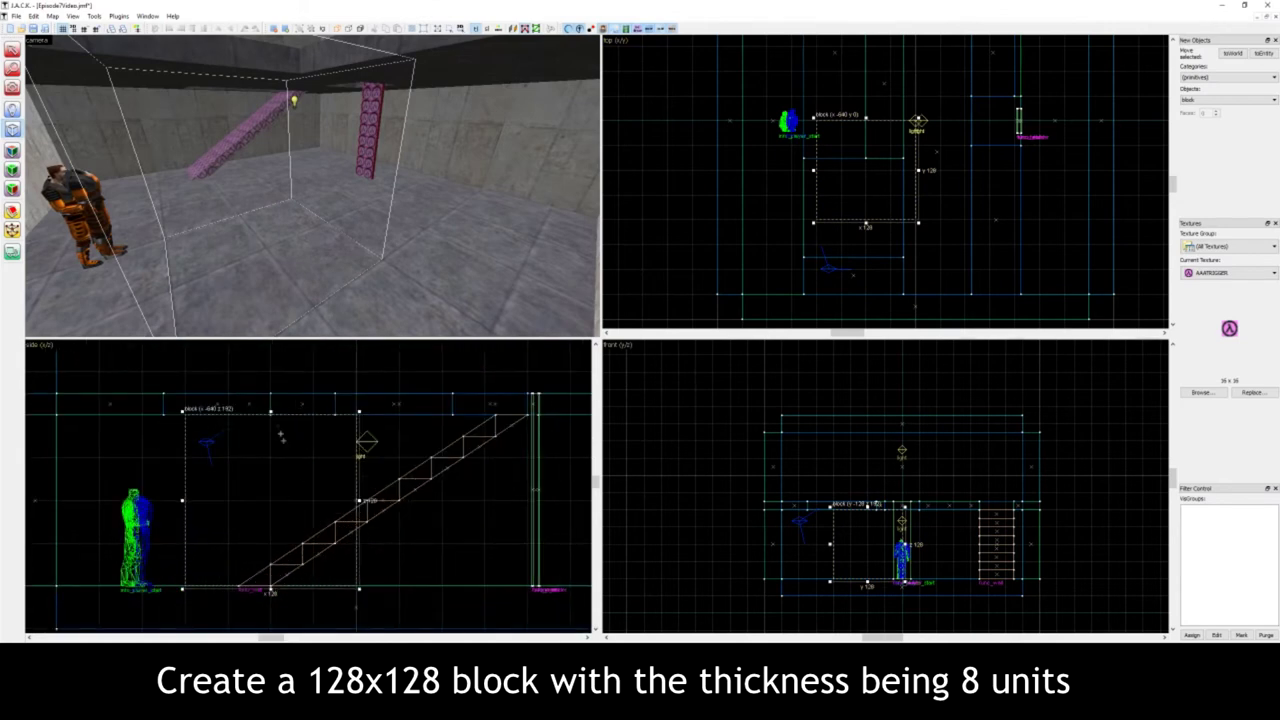
drag(276, 412, 283, 572)
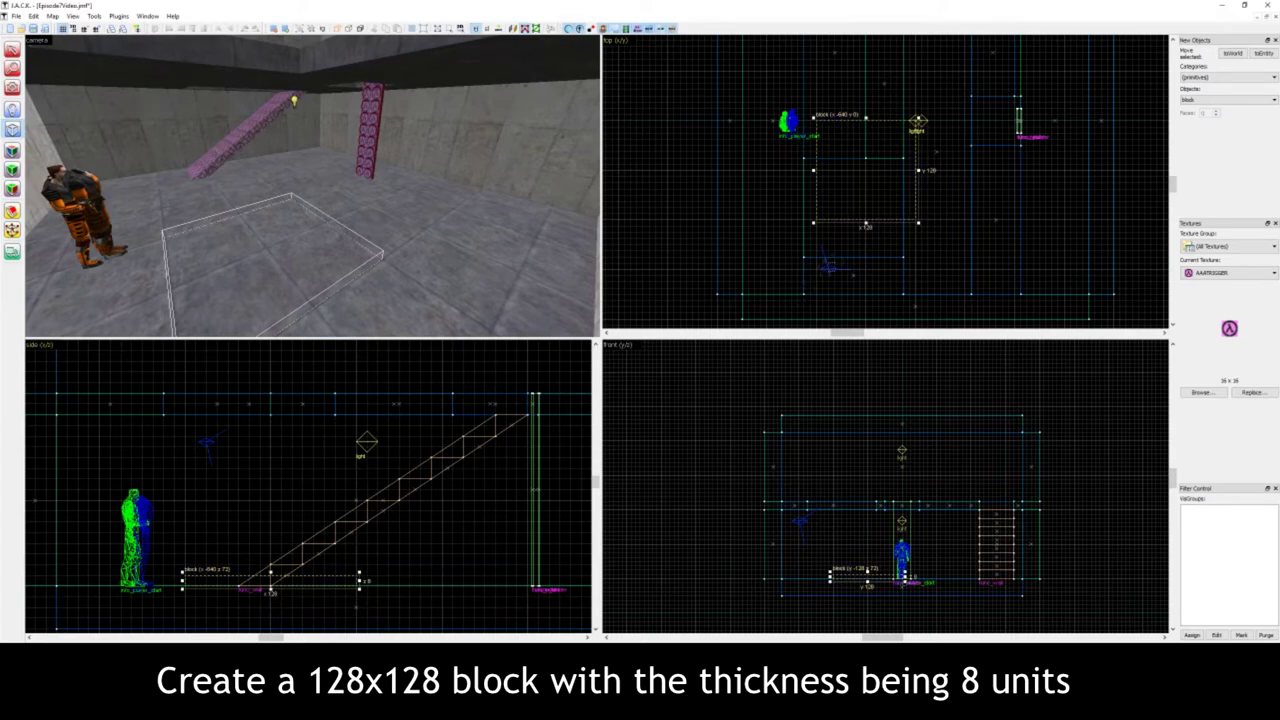
key(Return)
- Apply the GENERIC015 metal texture to all sides of the new floor block
key(z)
key(d)
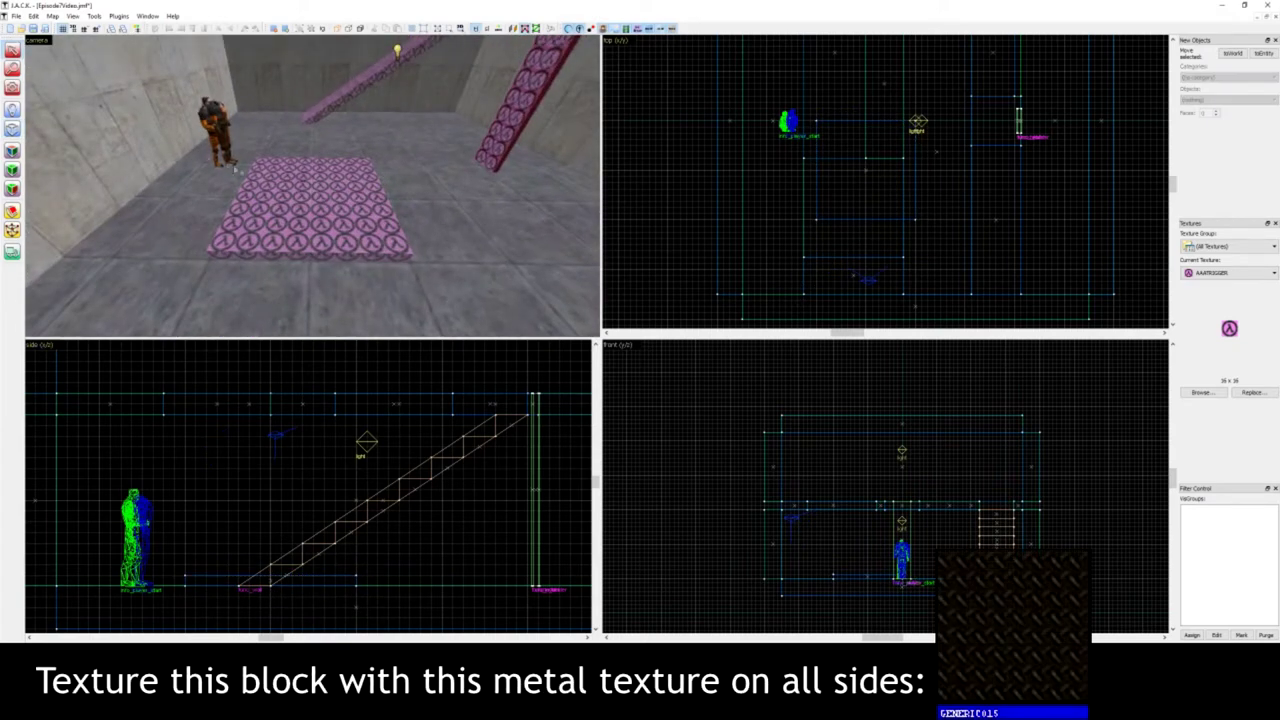
click(318, 200)
click(1200, 392)
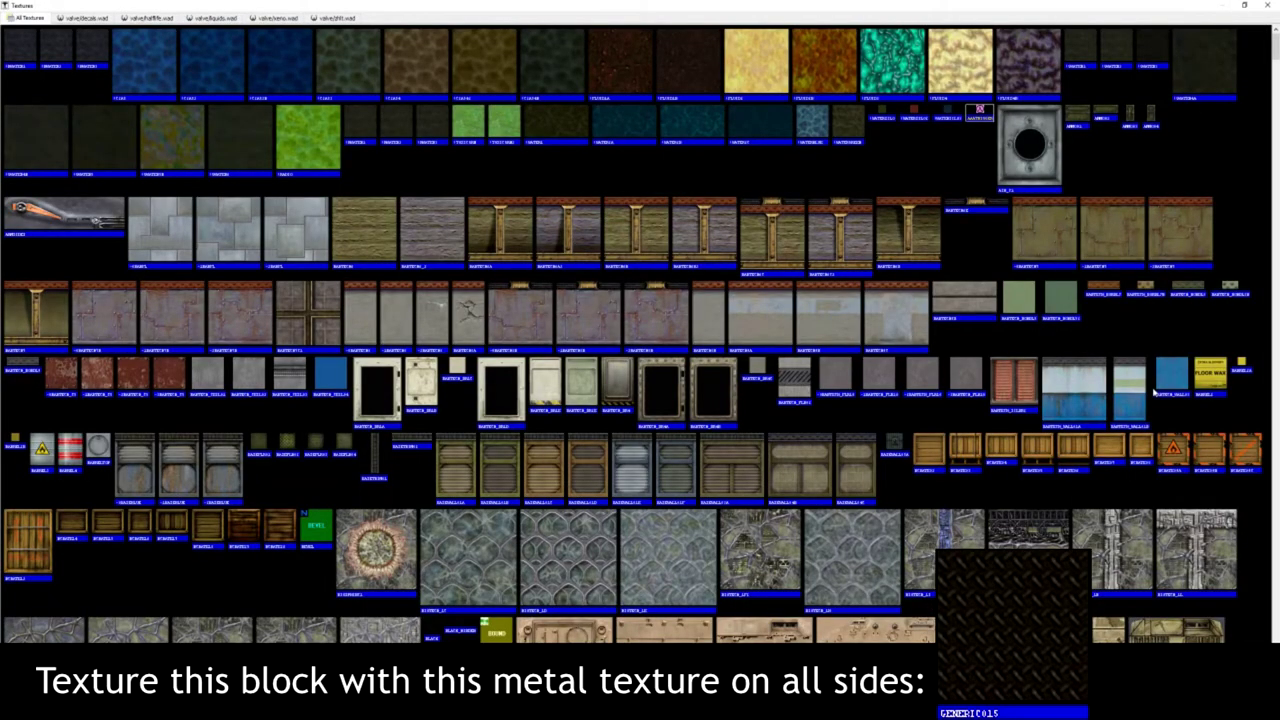
scroll(1155, 393, down, 10)
double_click(430, 46)
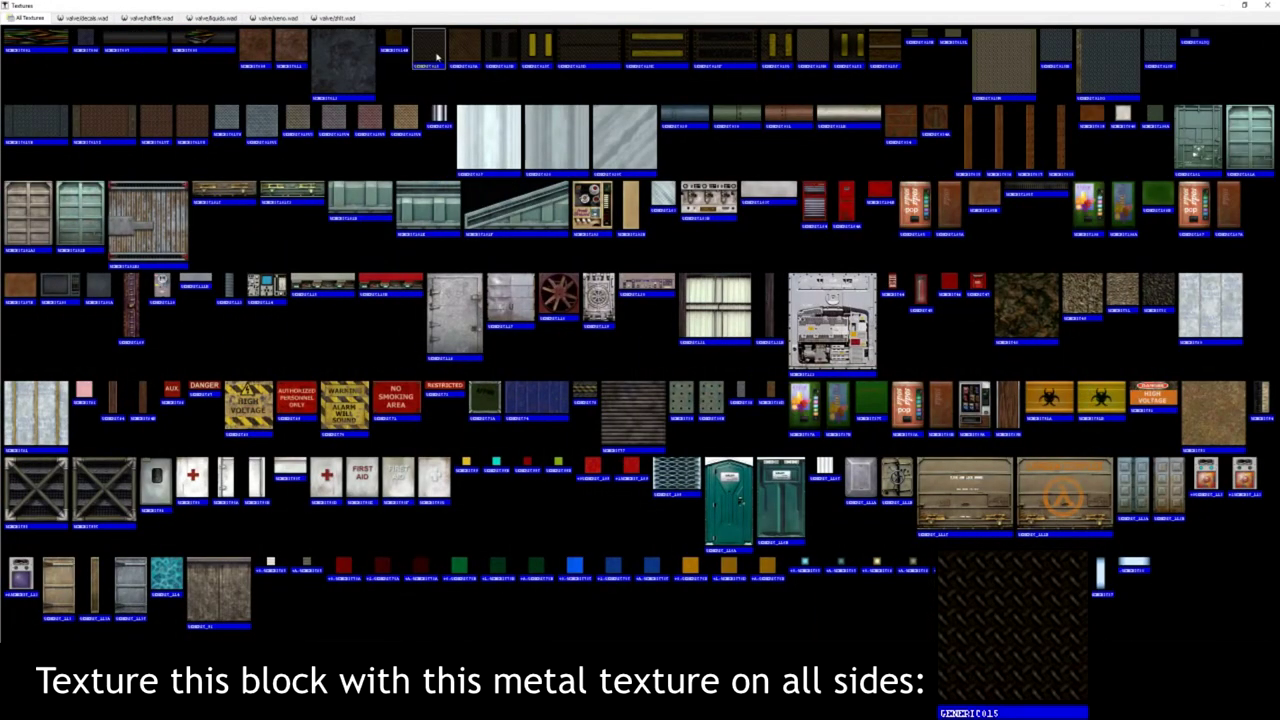
click(10, 171)
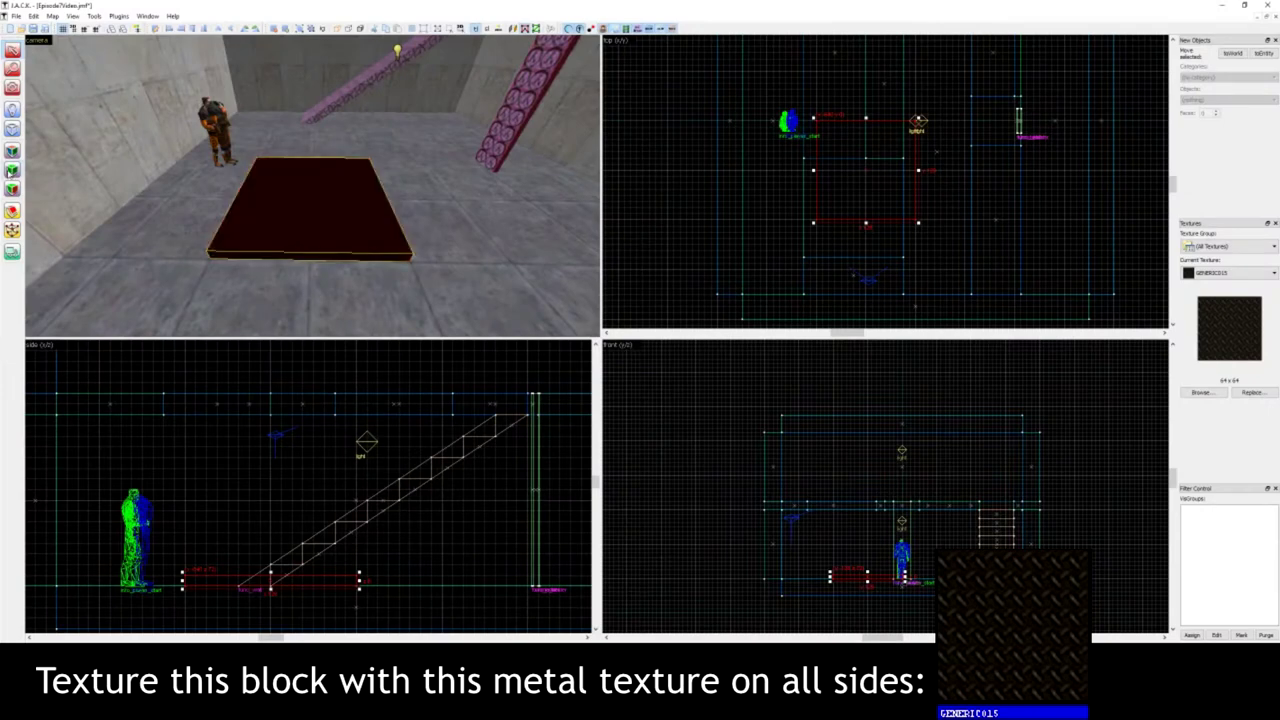
- Move the metal block along the floor so it sits directly underneath the large ceiling hole
key(z)
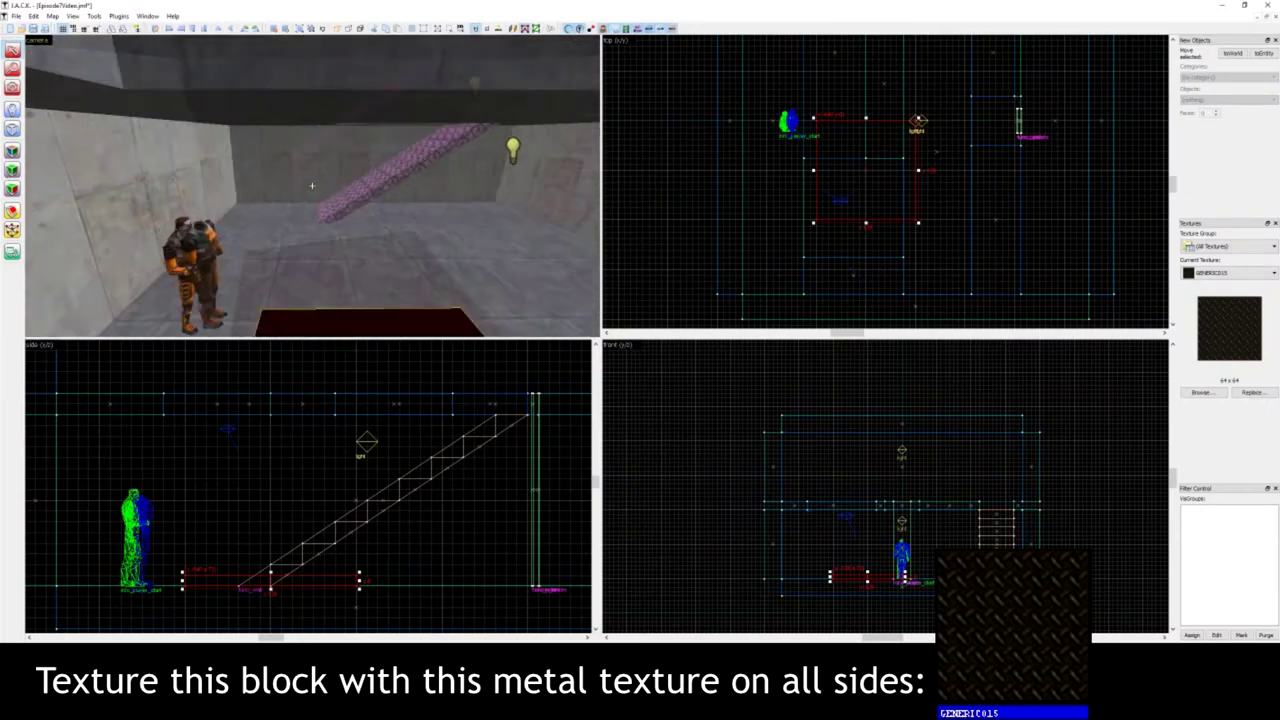
key(s)
key(z)
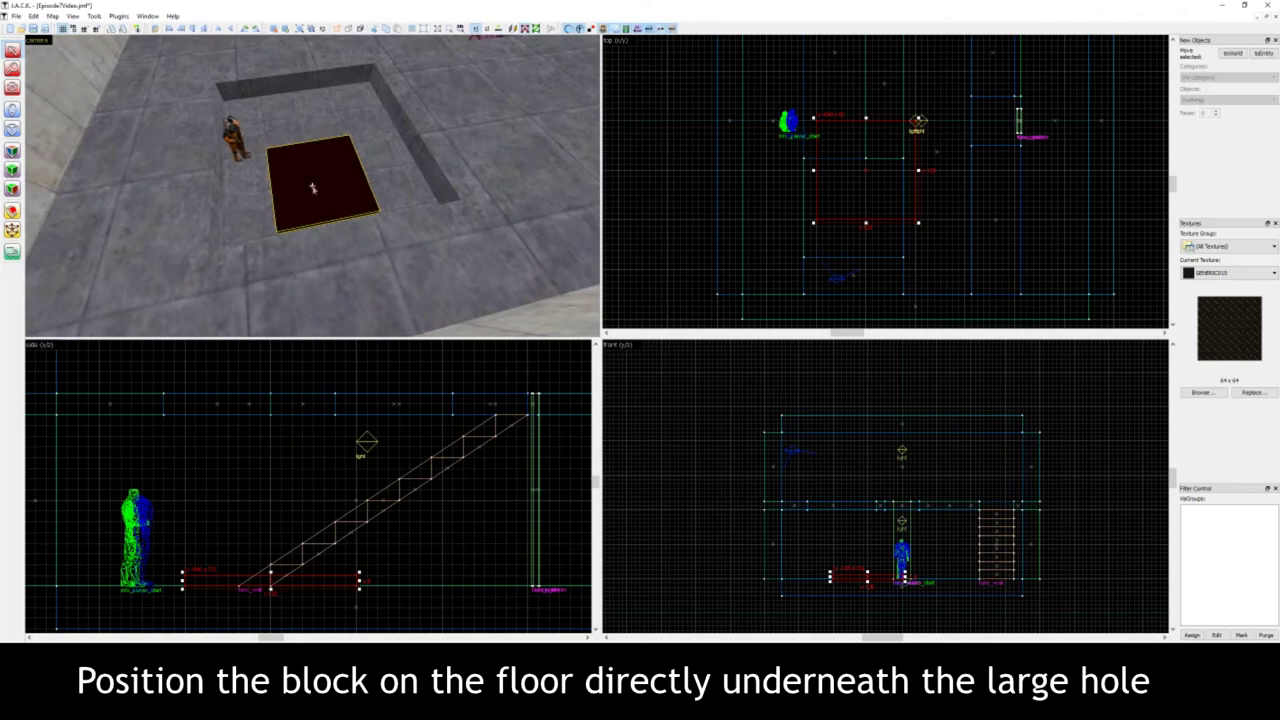
scroll(880, 204, up, 2)
drag(874, 140, 843, 201)
key(z)
key(w)
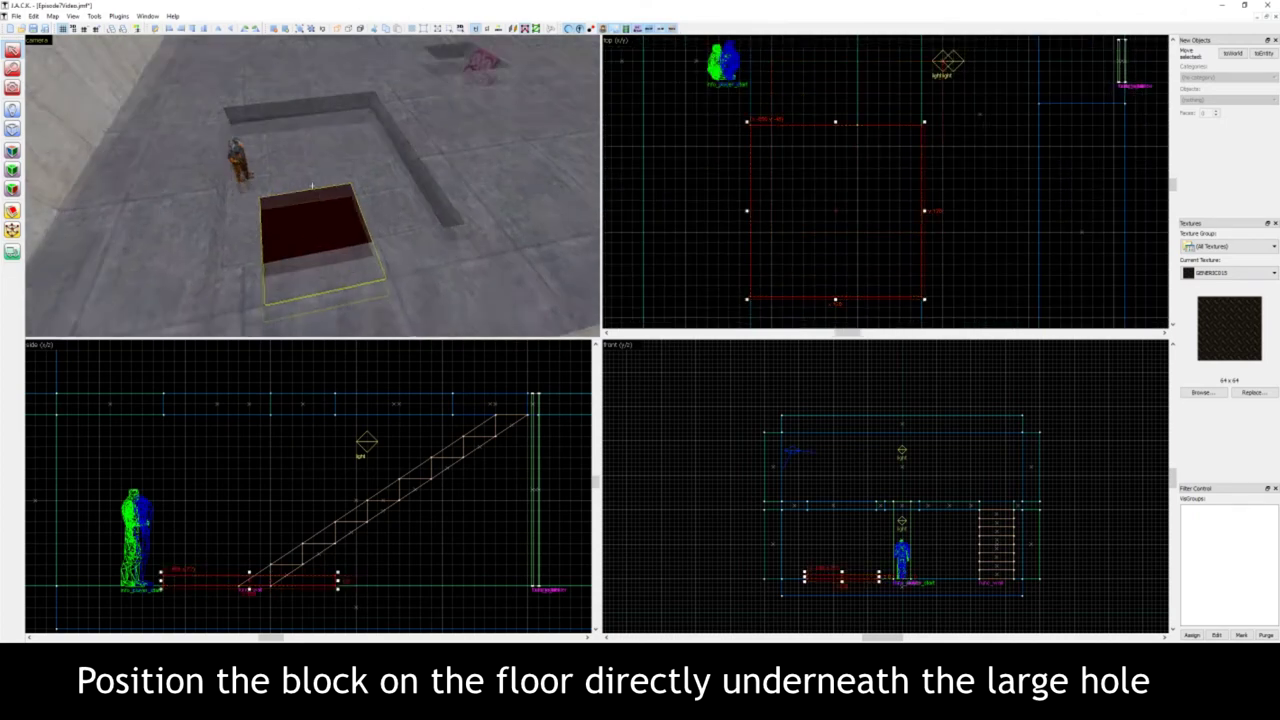
key(s)
key(a)
key(z)
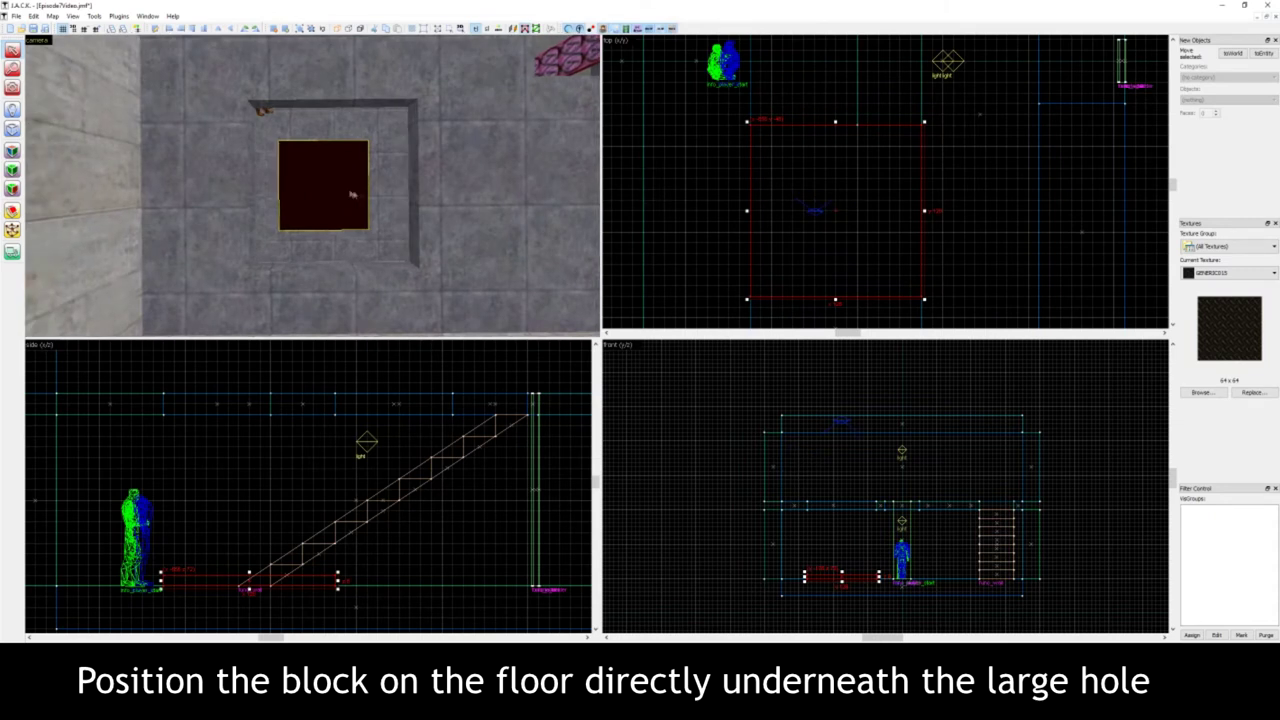
- Turn the metal block into an entity of class func_train
key(ctrl+t)
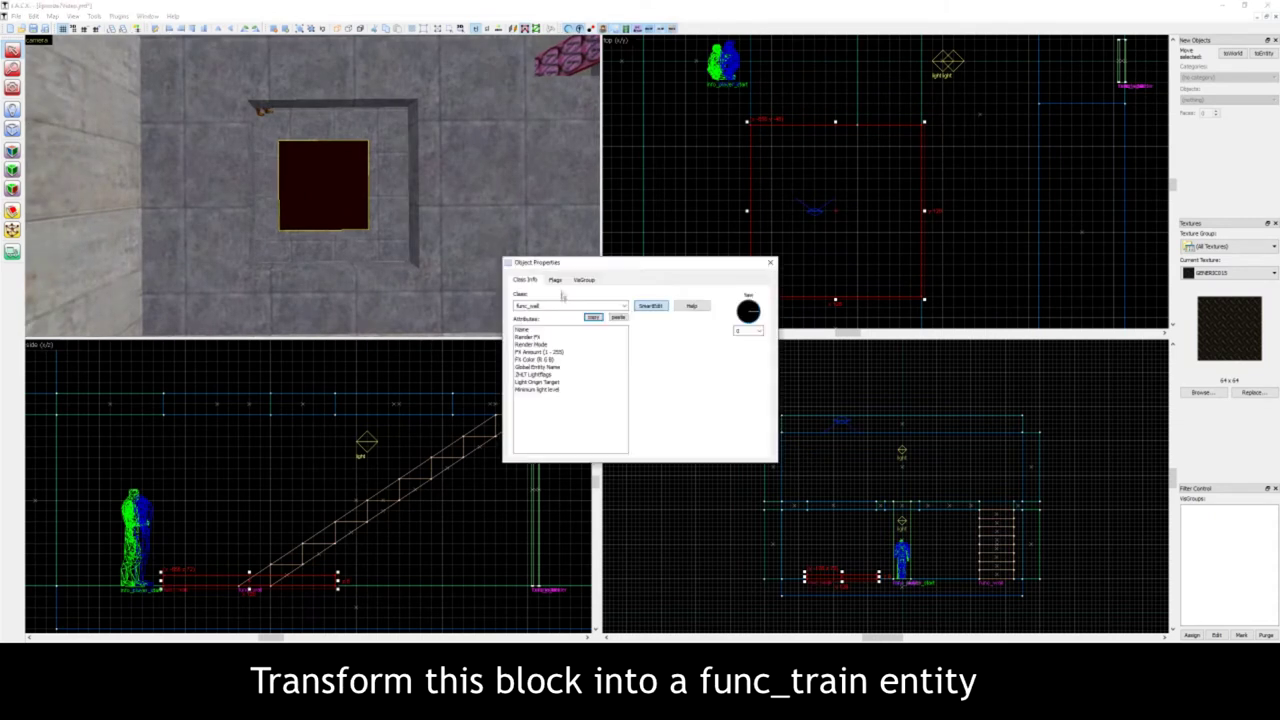
key(BackSpace)
key(BackSpace)
key(BackSpace)
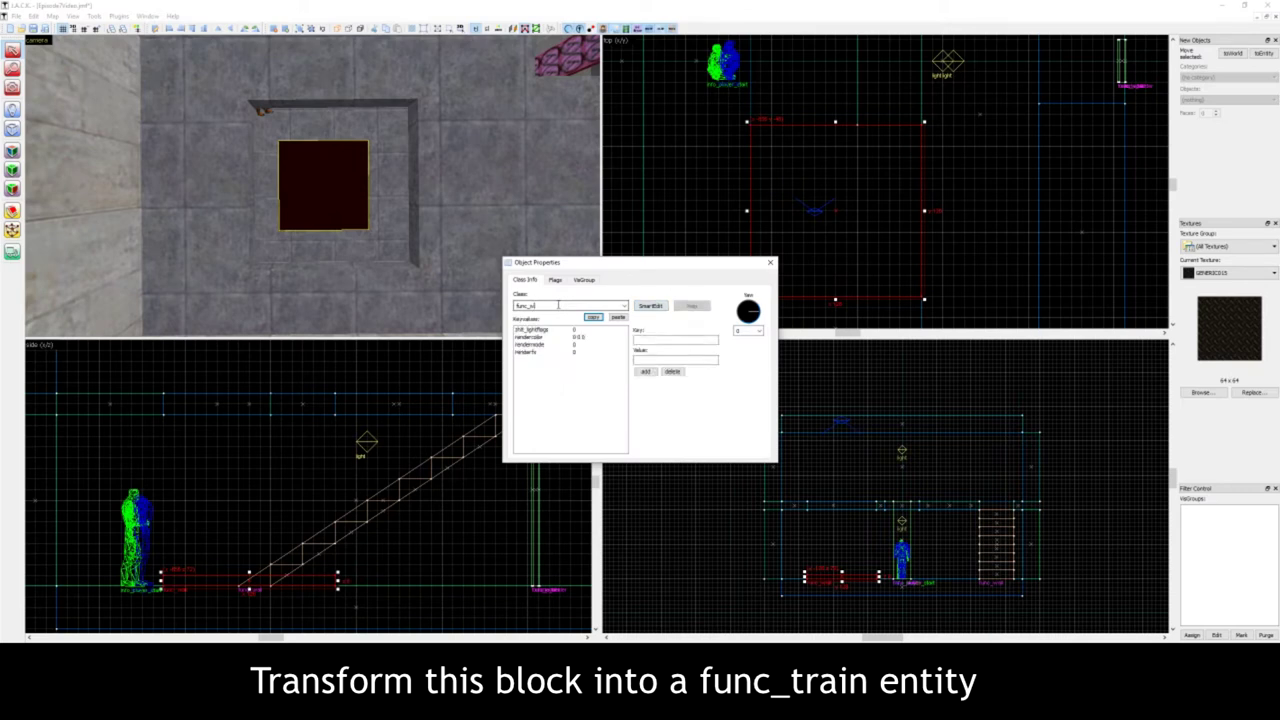
text(train)
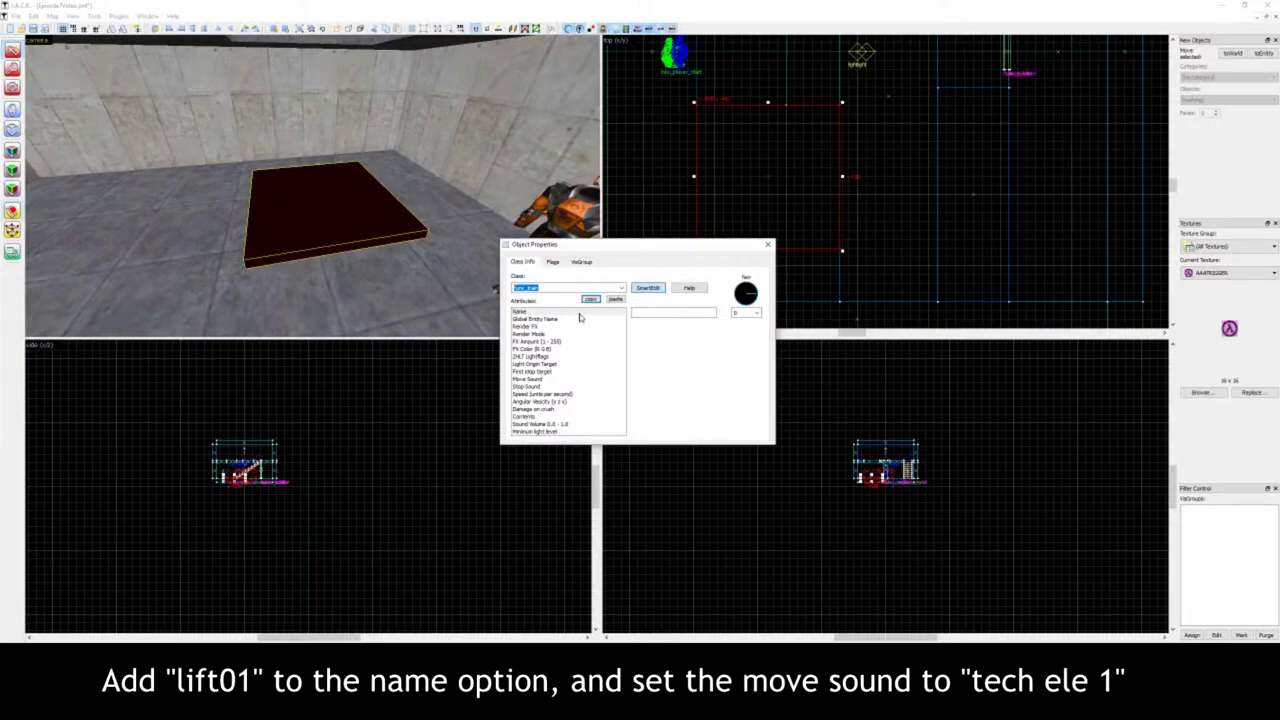
- Name the func_train entity lift01
click(467, 268)
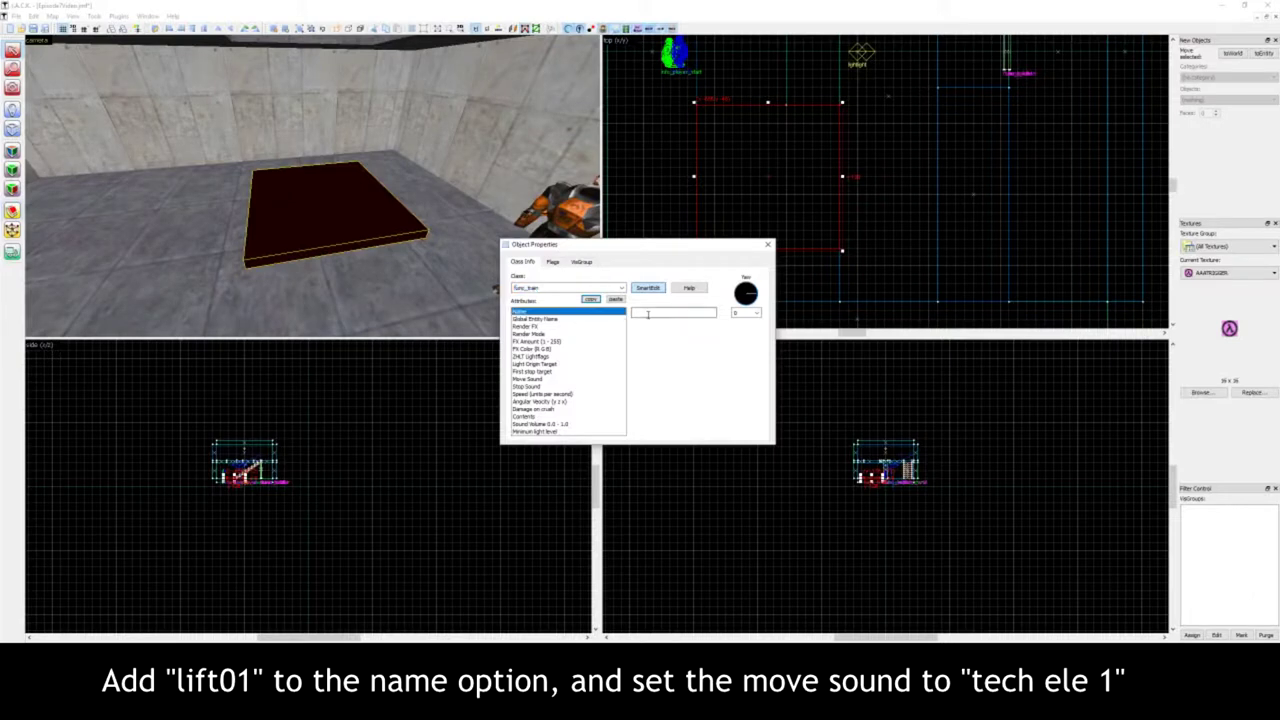
click(670, 277)
text(lift01)
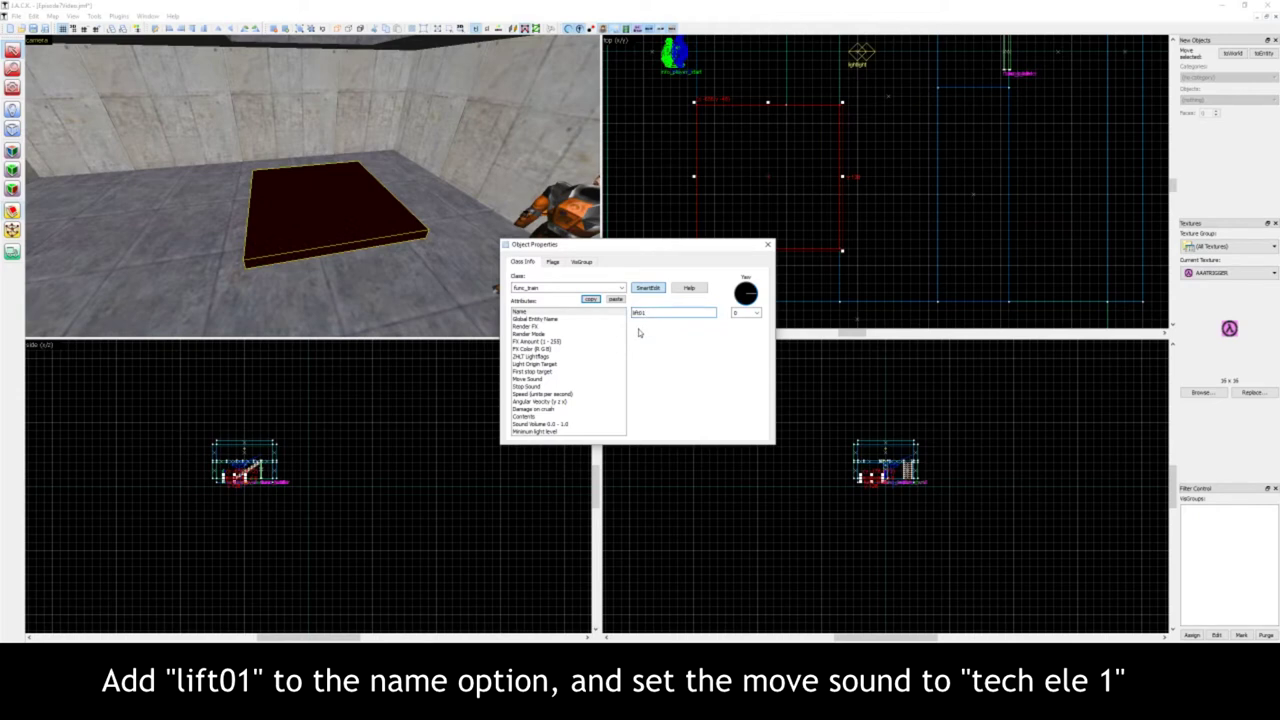
- Set the func_train's move sound to tech elev 1 and its first stop target to Path01
click(562, 382)
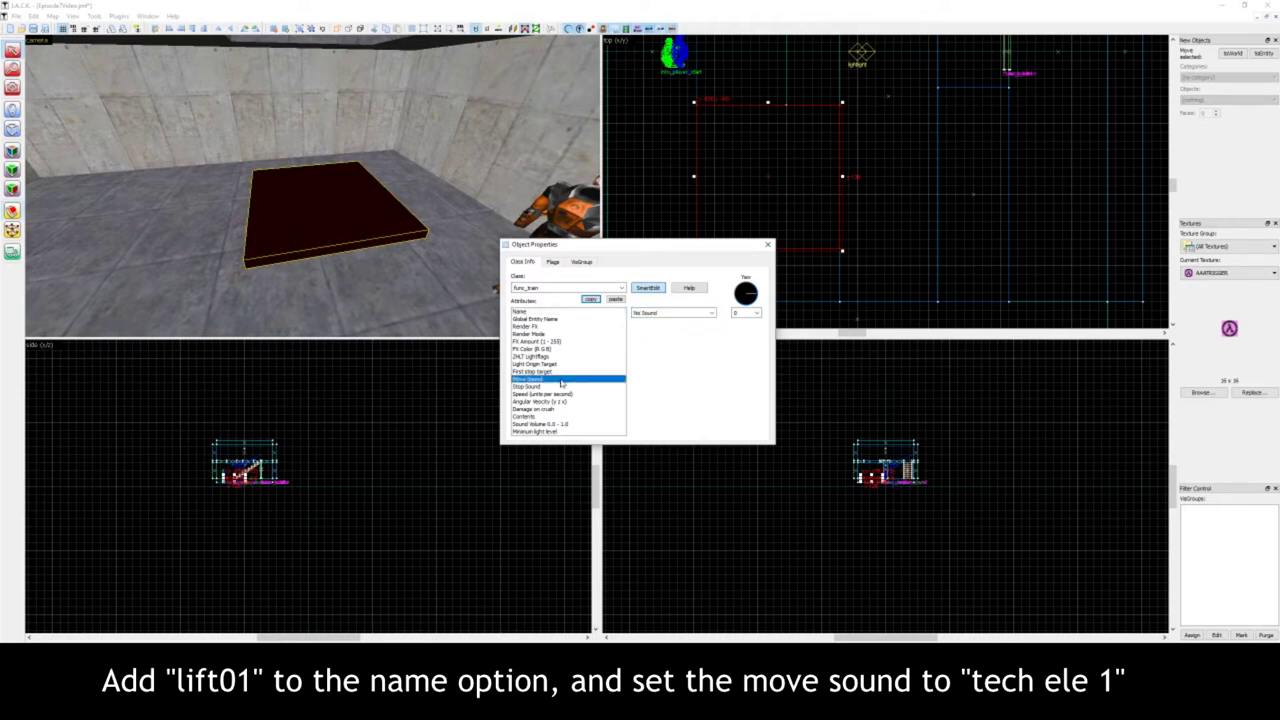
click(712, 315)
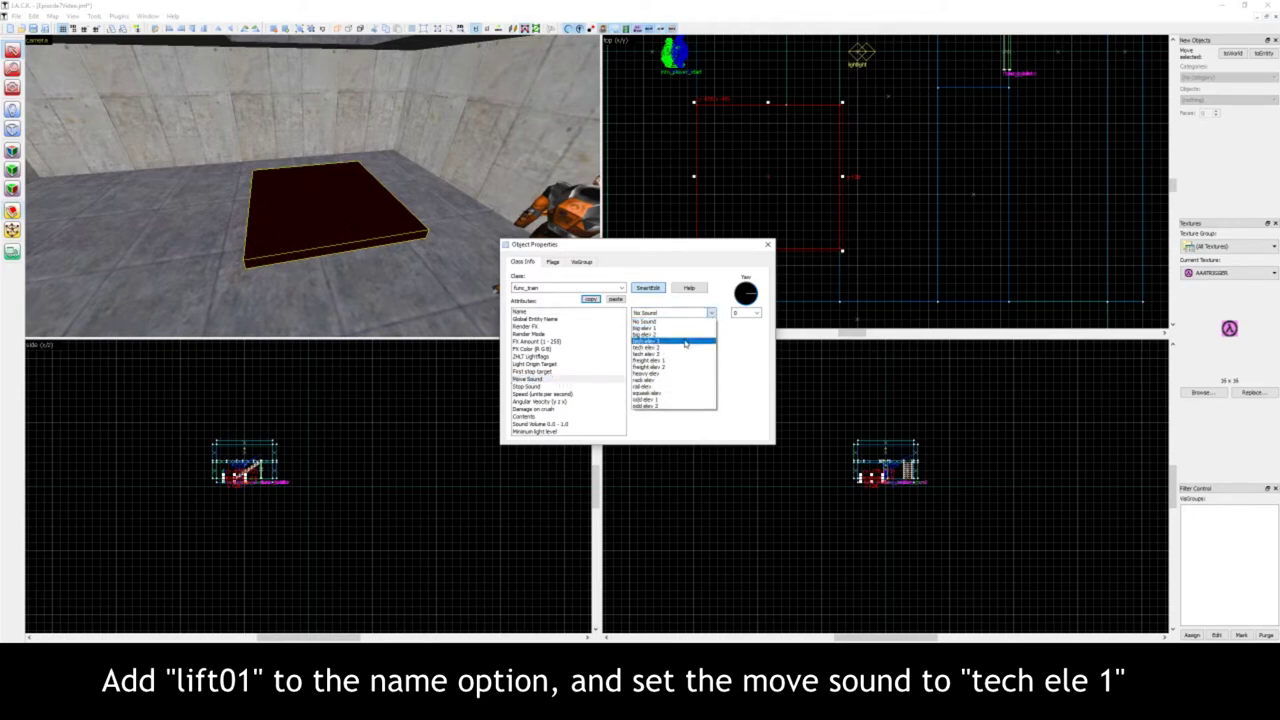
click(685, 343)
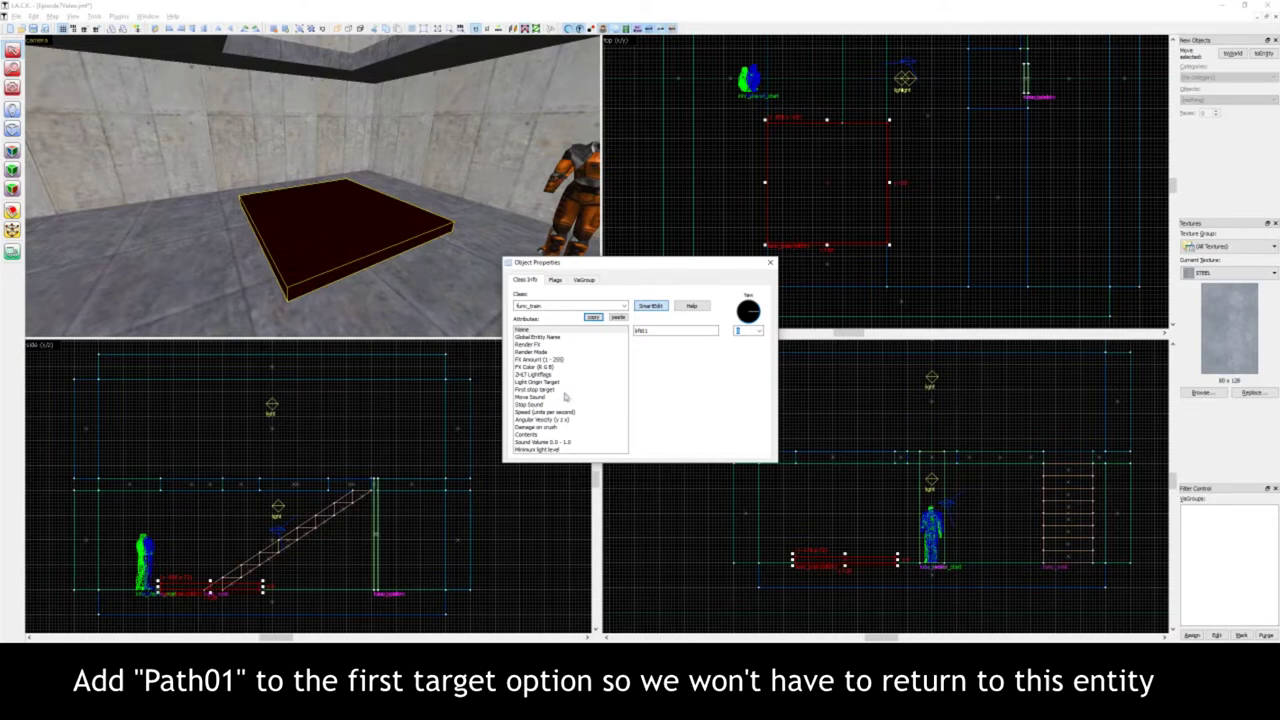
click(405, 454)
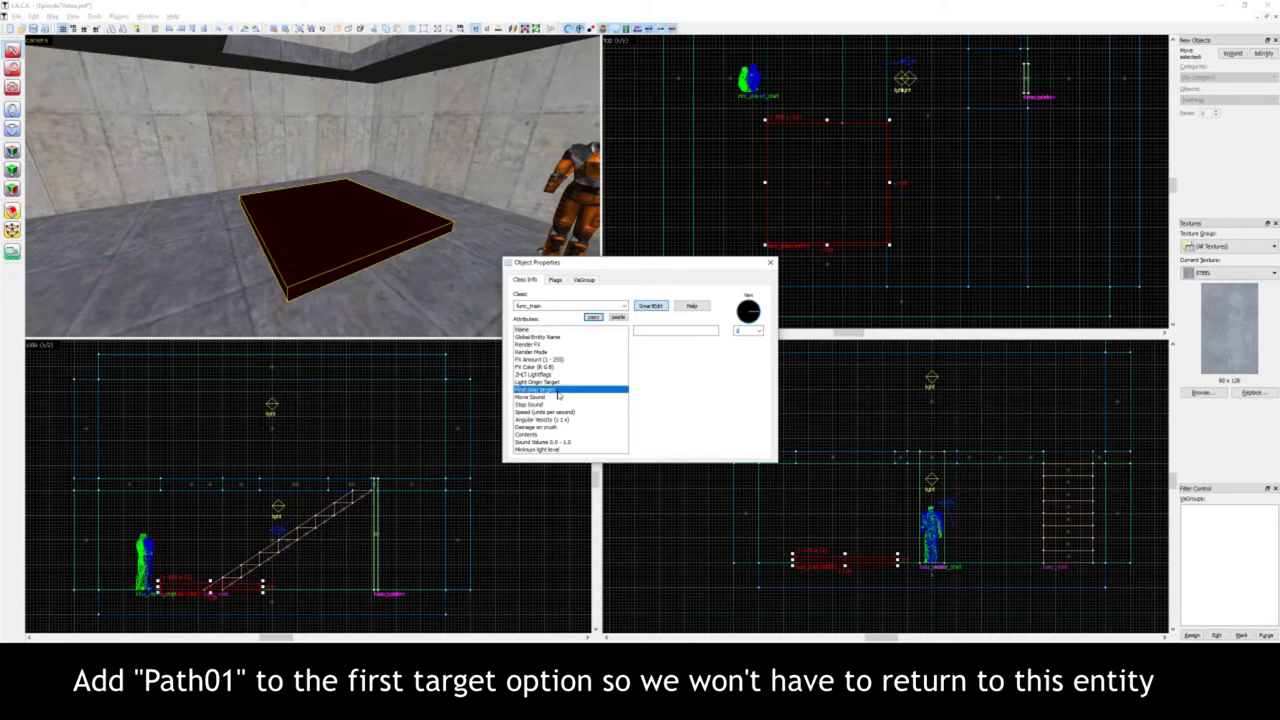
click(645, 333)
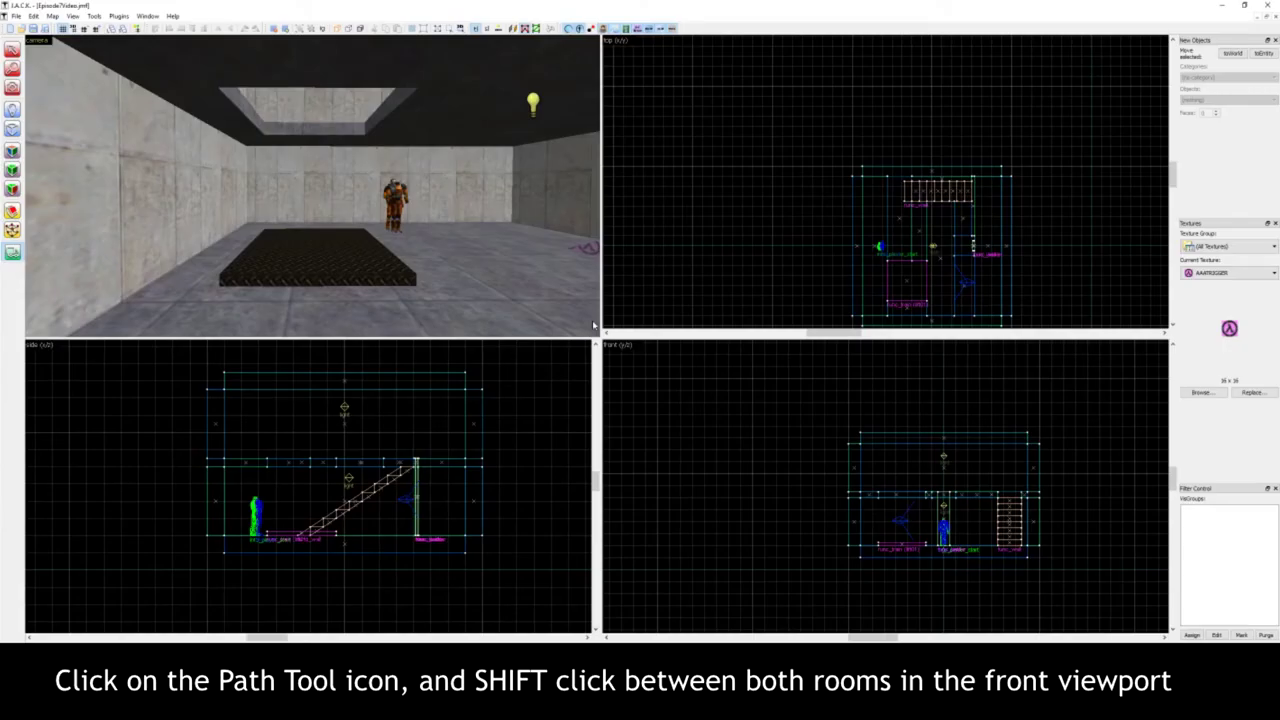
- Place the first point of a new path in the lower room, between the player start and the staircase in the side view
click(12, 252)
scroll(292, 523, up, 2)
scroll(297, 521, up, 1)
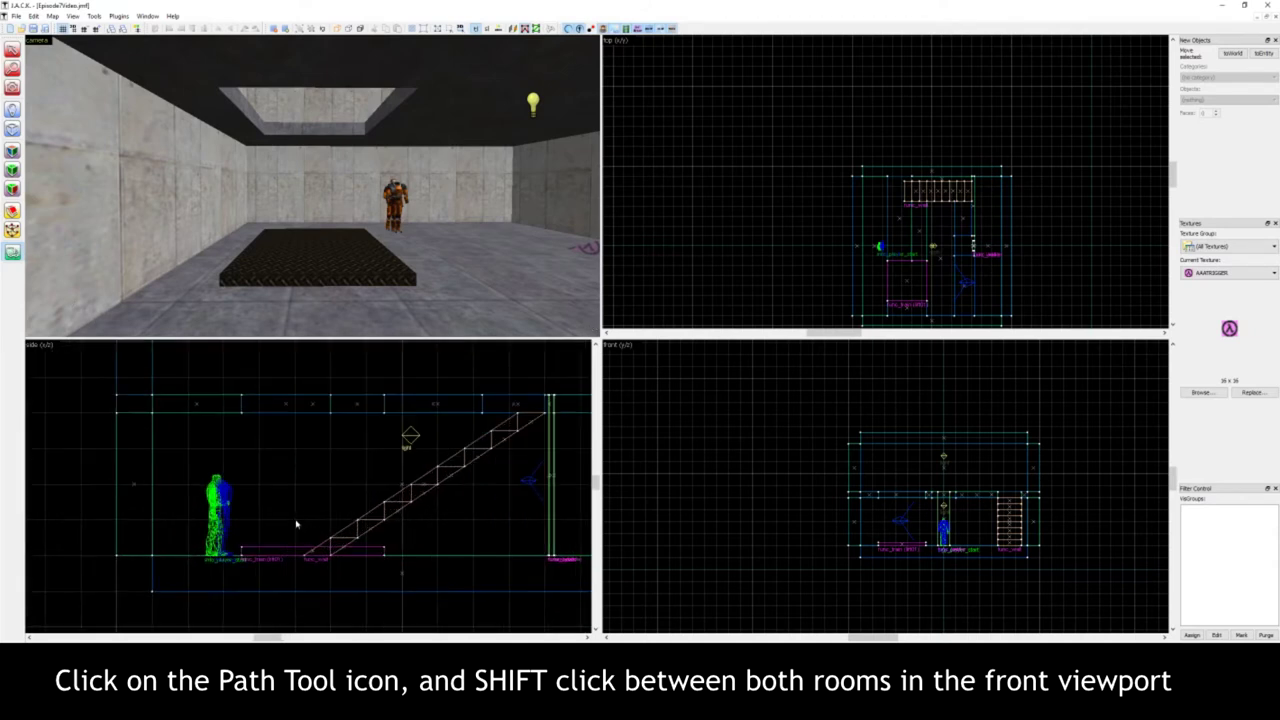
shift+click(296, 522)
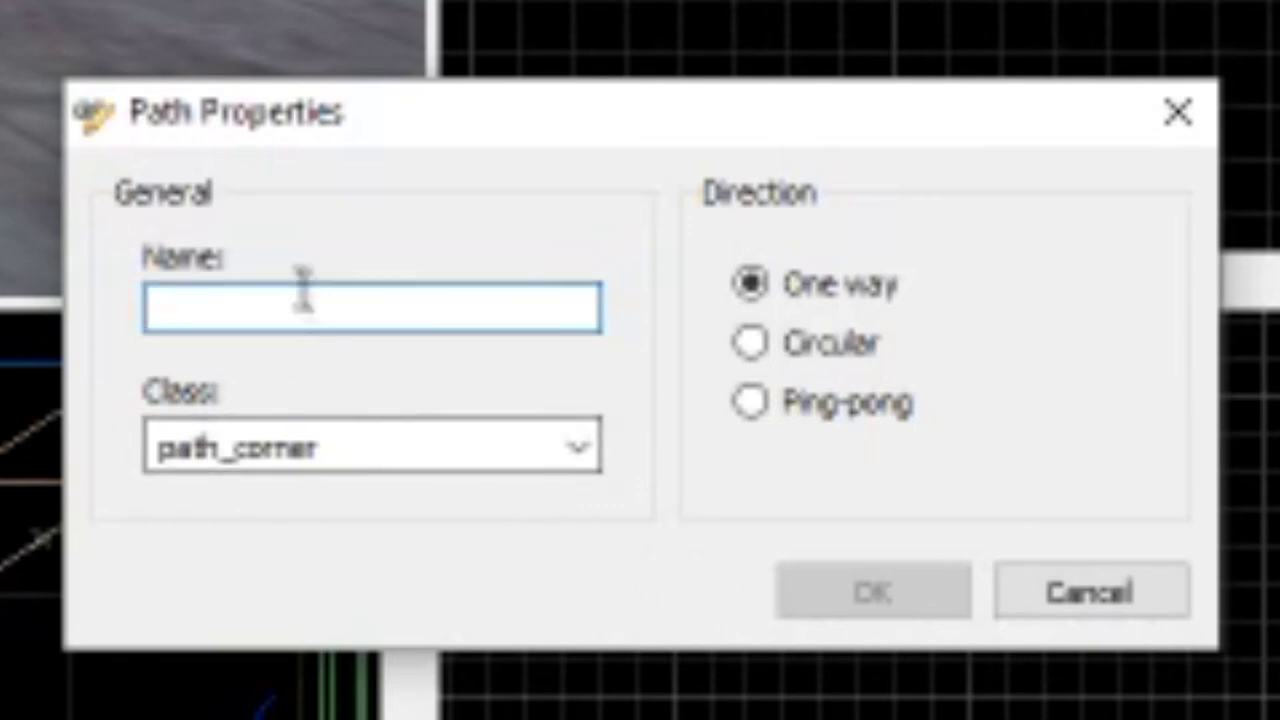
- Define the new path with the name Path01, class path_corner and Circular direction
text(Path01)
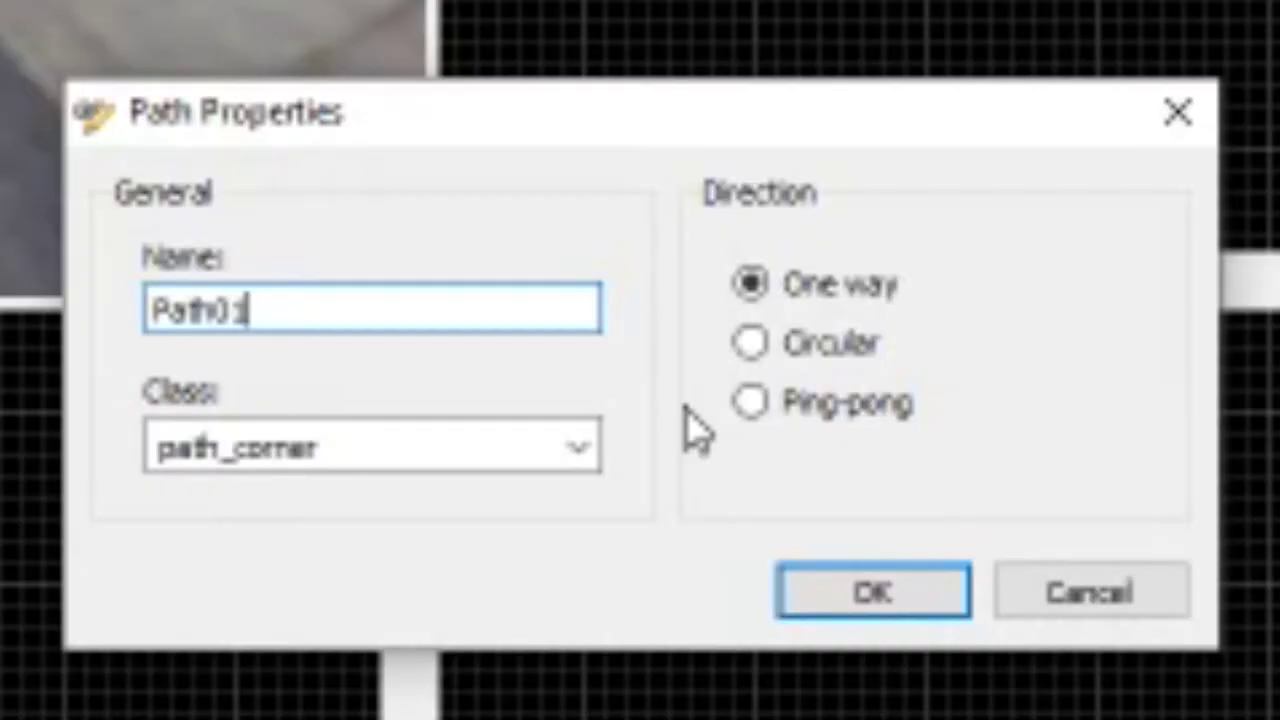
click(584, 450)
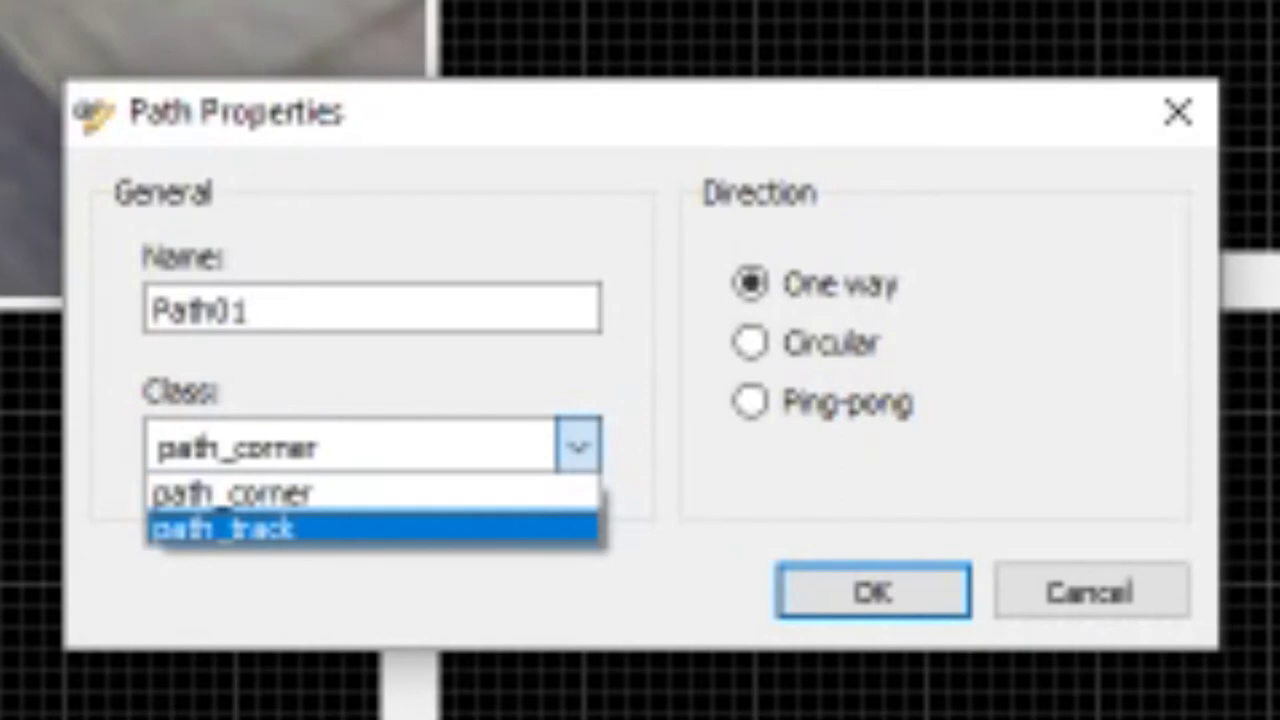
click(382, 500)
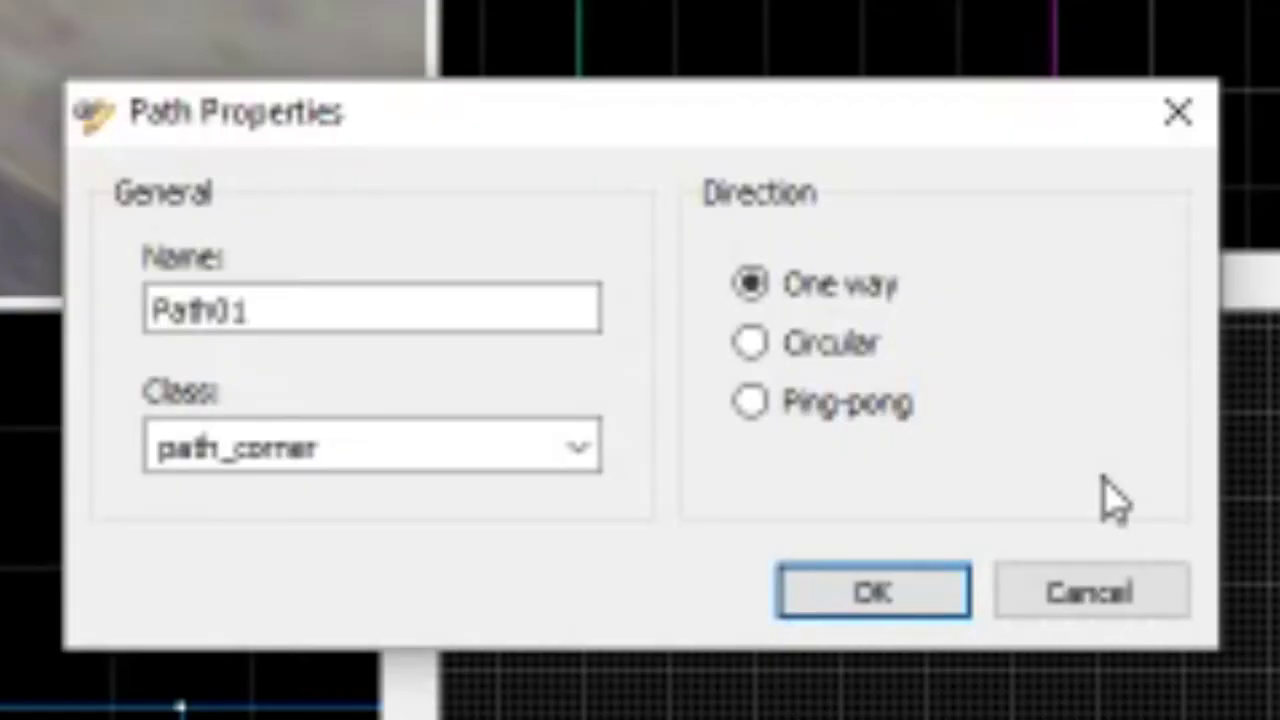
click(812, 350)
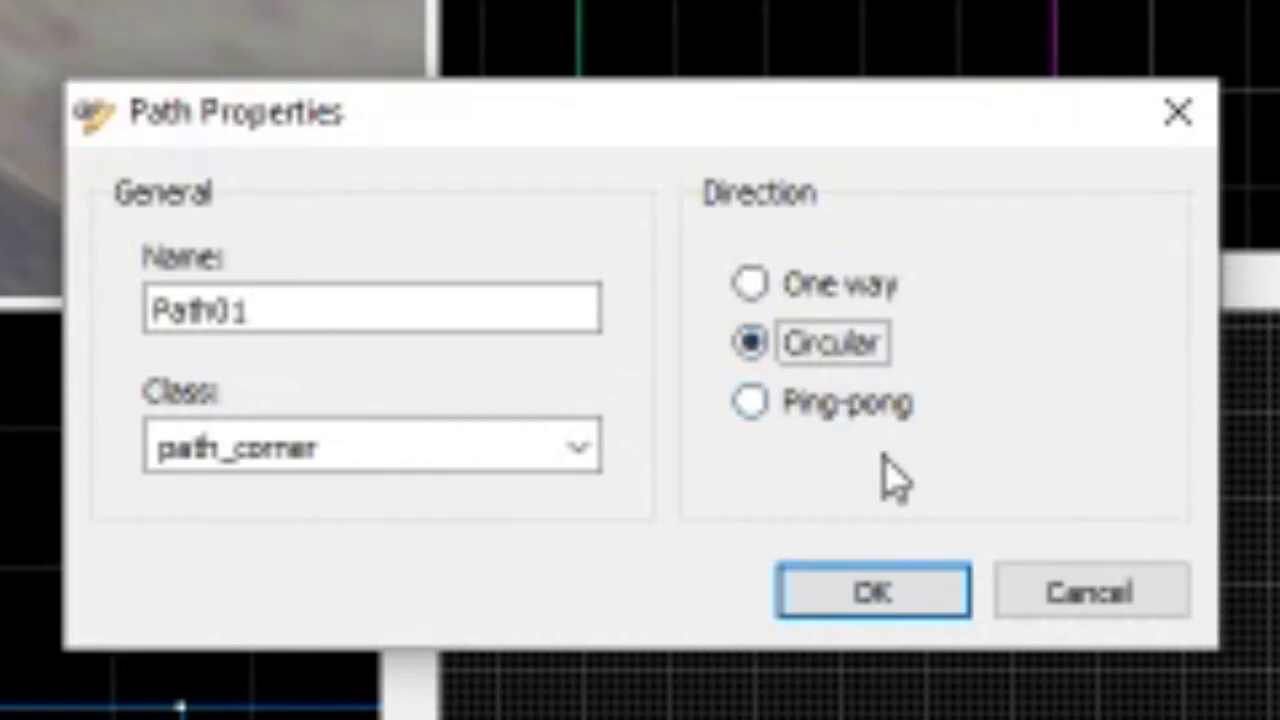
click(876, 595)
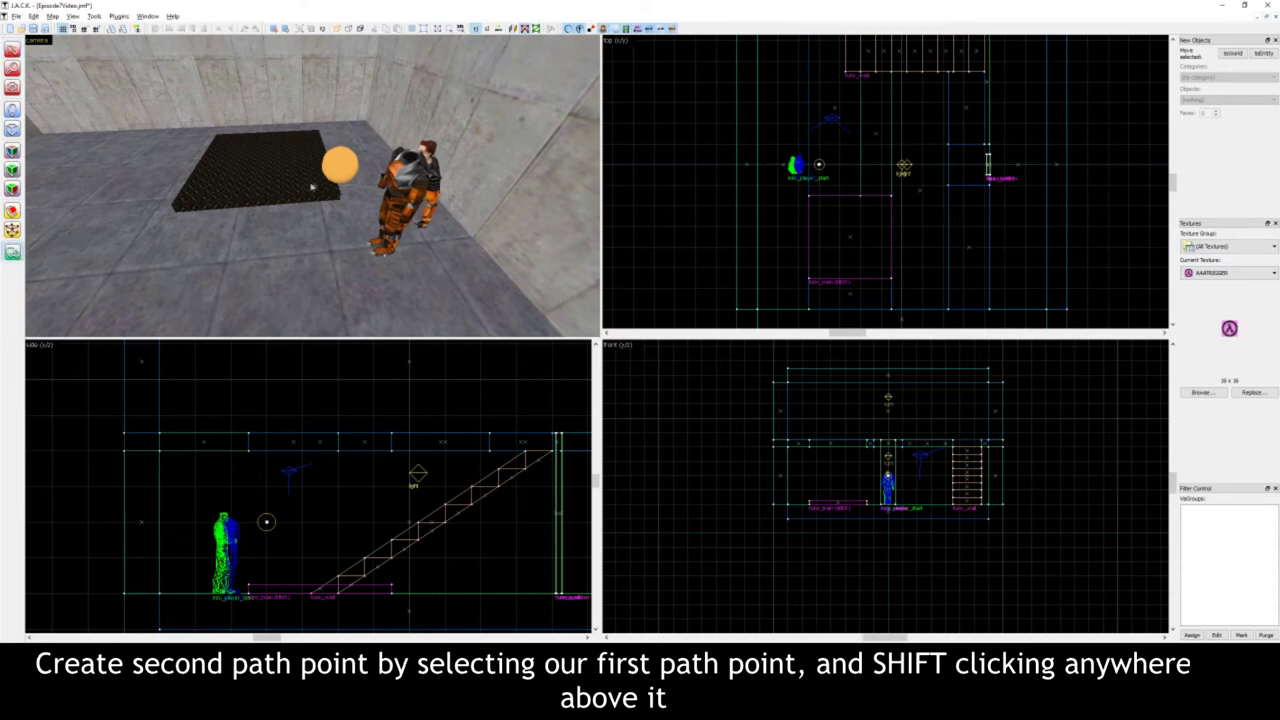
- Add a second path point straight above the first one, at the height of the lower room's ceiling
click(339, 165)
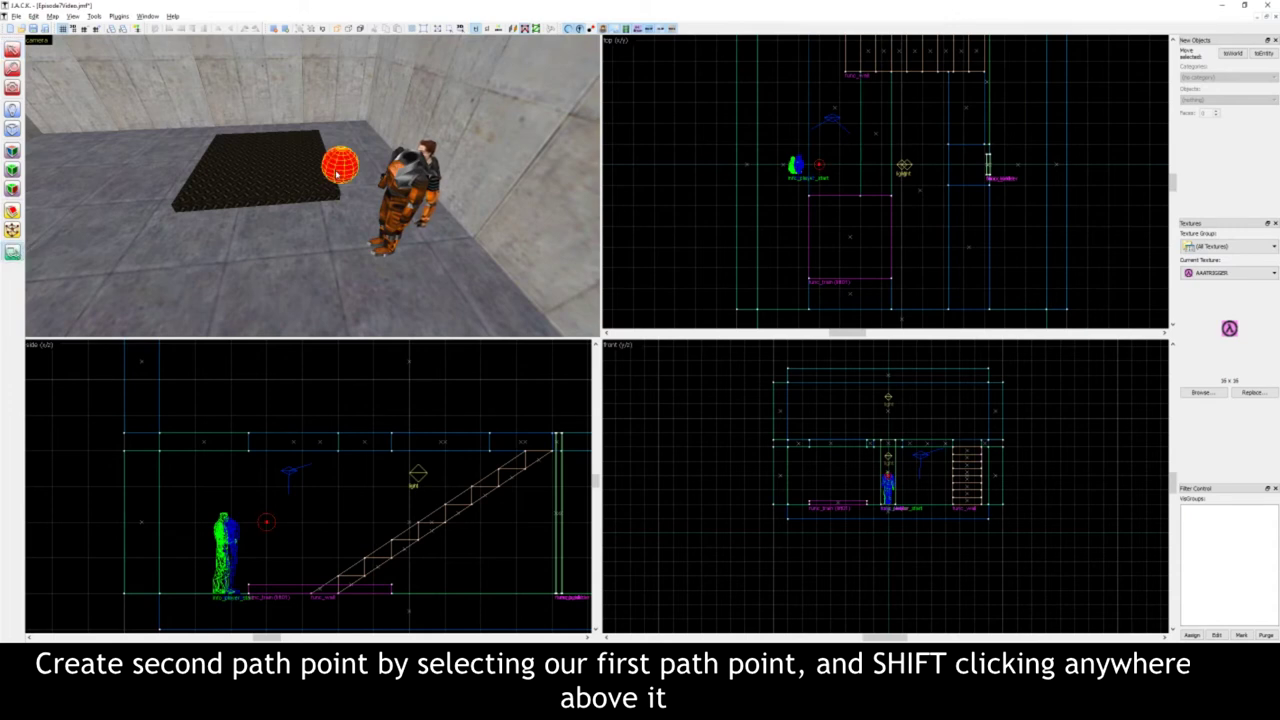
shift+click(267, 452)
scroll(268, 482, up, 2)
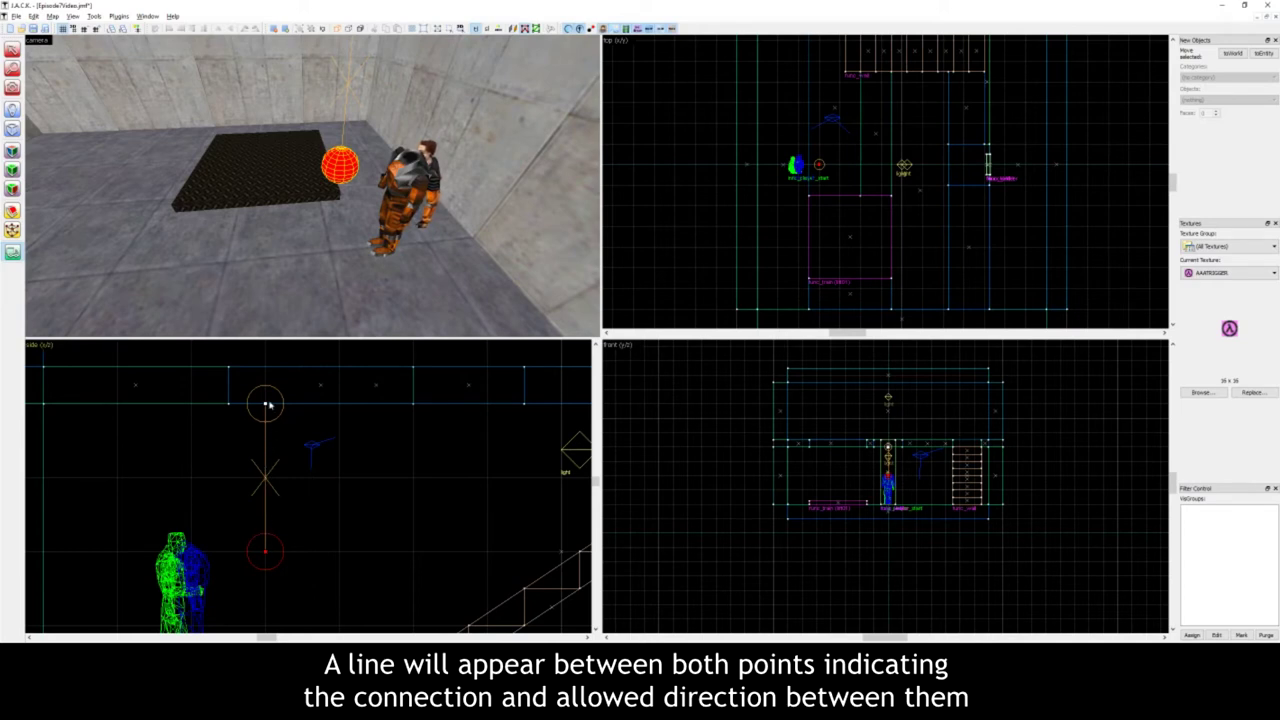
- Try extending the path with six more points around the staircase area in the side view
scroll(390, 500, down, 2)
shift+click(400, 485)
shift+click(488, 483)
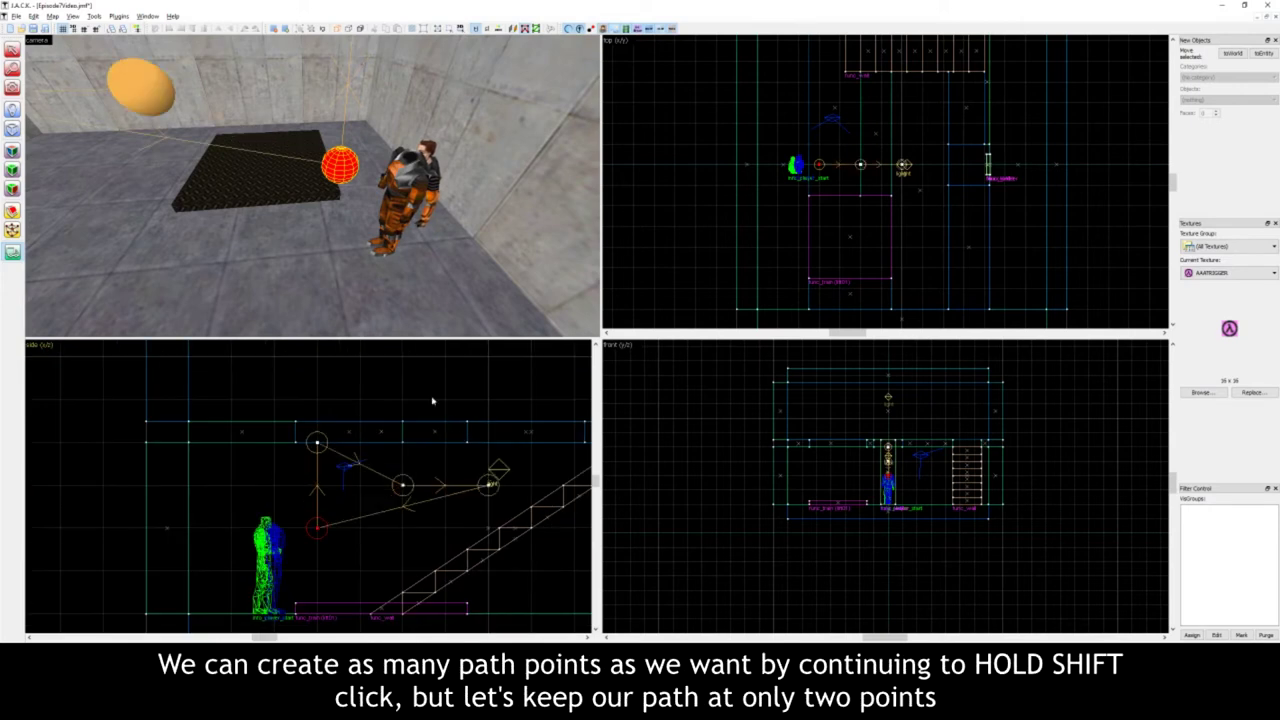
shift+click(442, 400)
shift+click(512, 400)
shift+click(487, 527)
shift+click(359, 571)
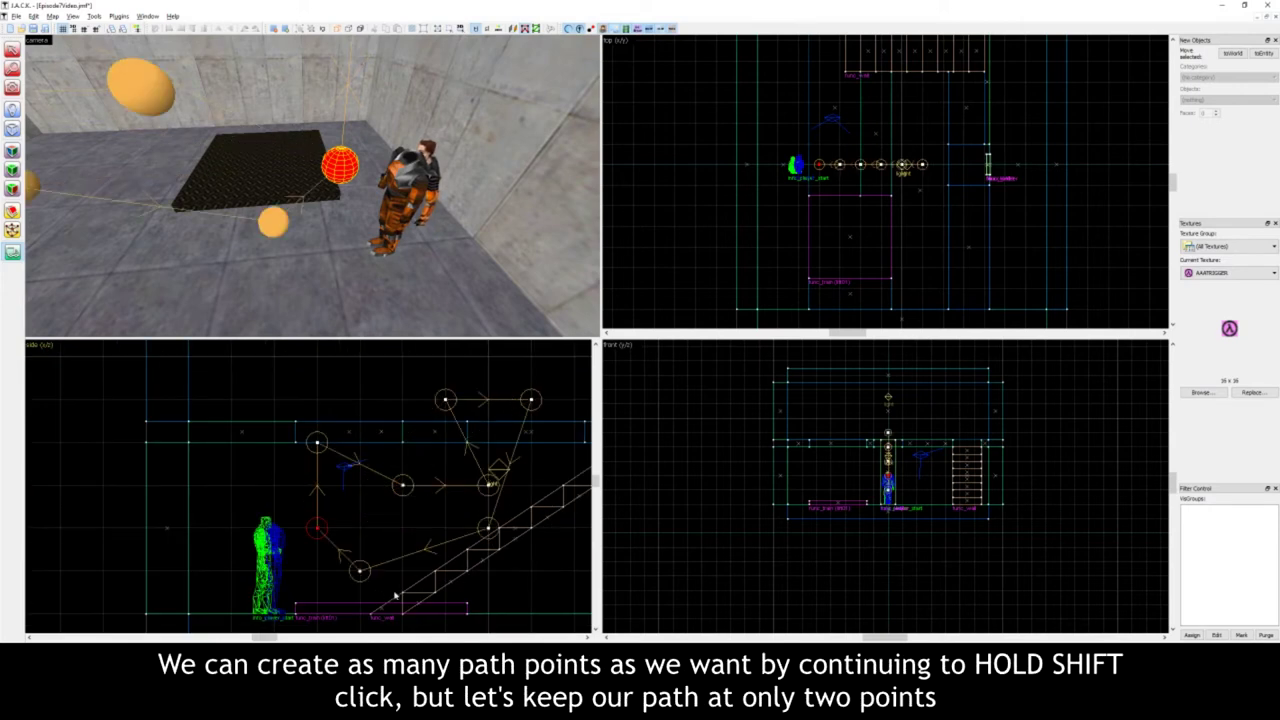
- Undo the six extra path points added around the staircase area, keeping only the first two points
key(ctrl+z)
key(ctrl+z)
key(ctrl+z)
key(ctrl+z)
key(ctrl+z)
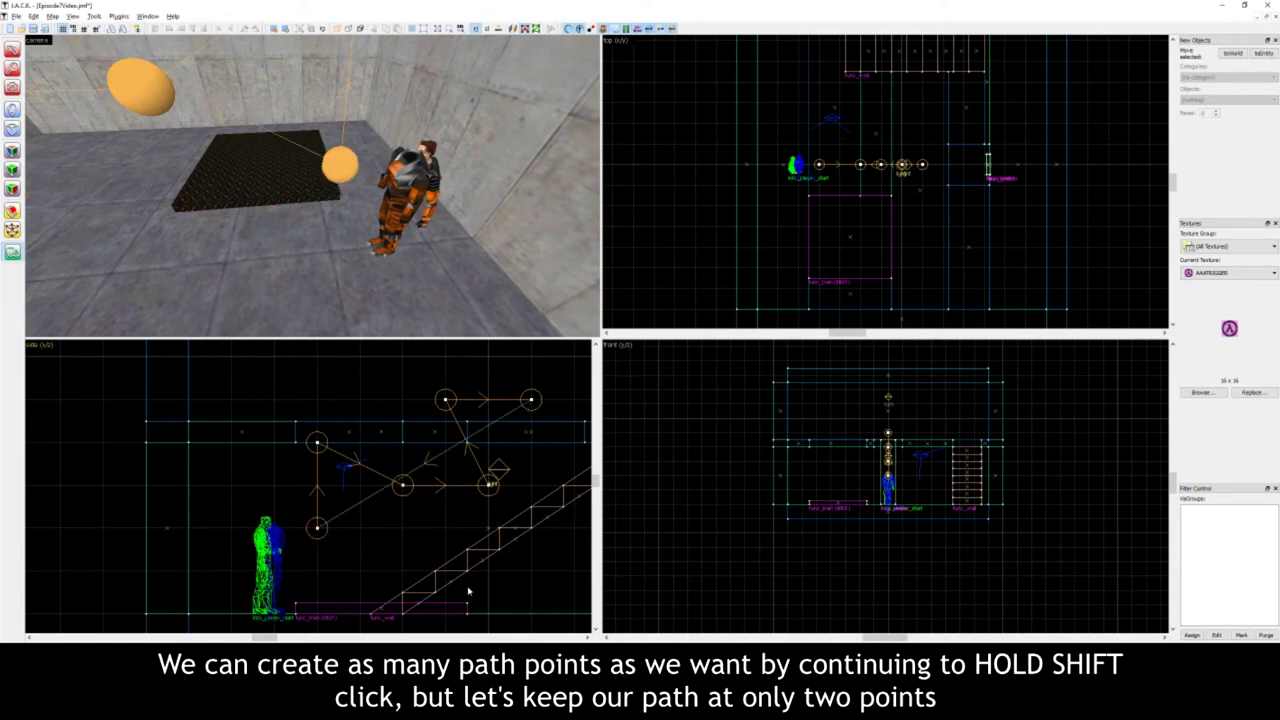
key(ctrl+z)
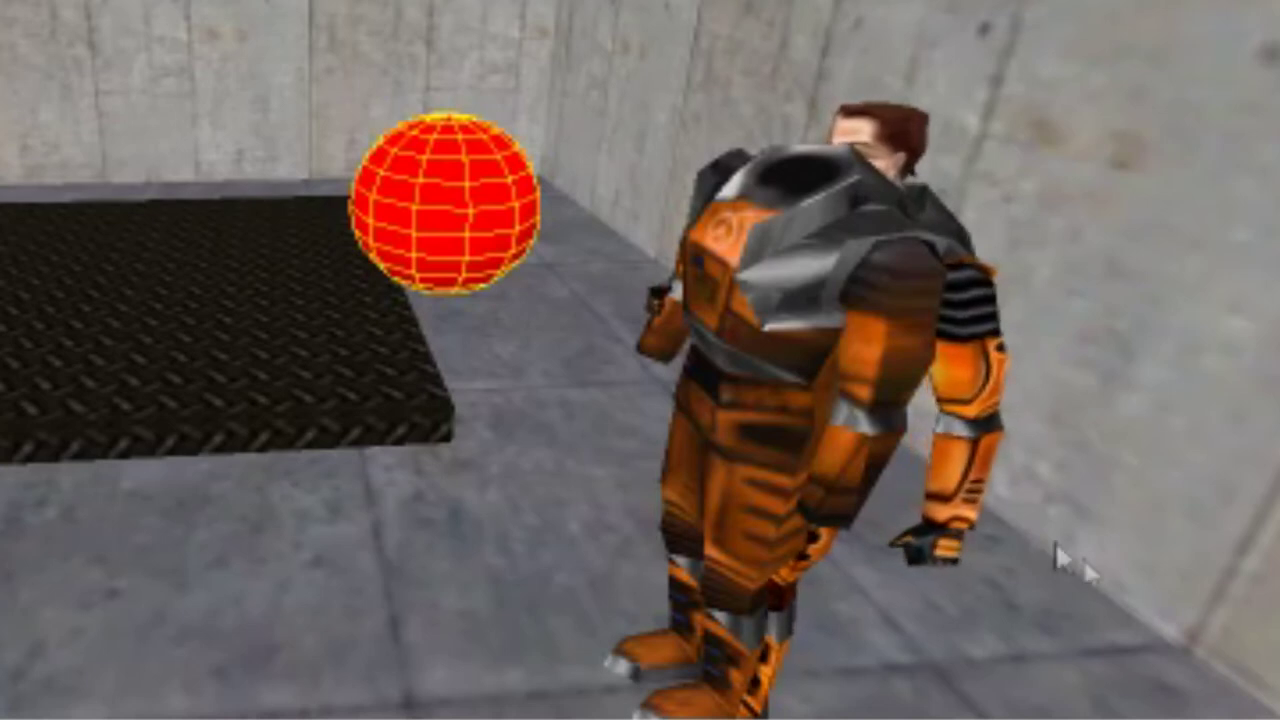
- Move the first path point onto the middle of the lift platform, aligning it in the side and top views
right_click(462, 199)
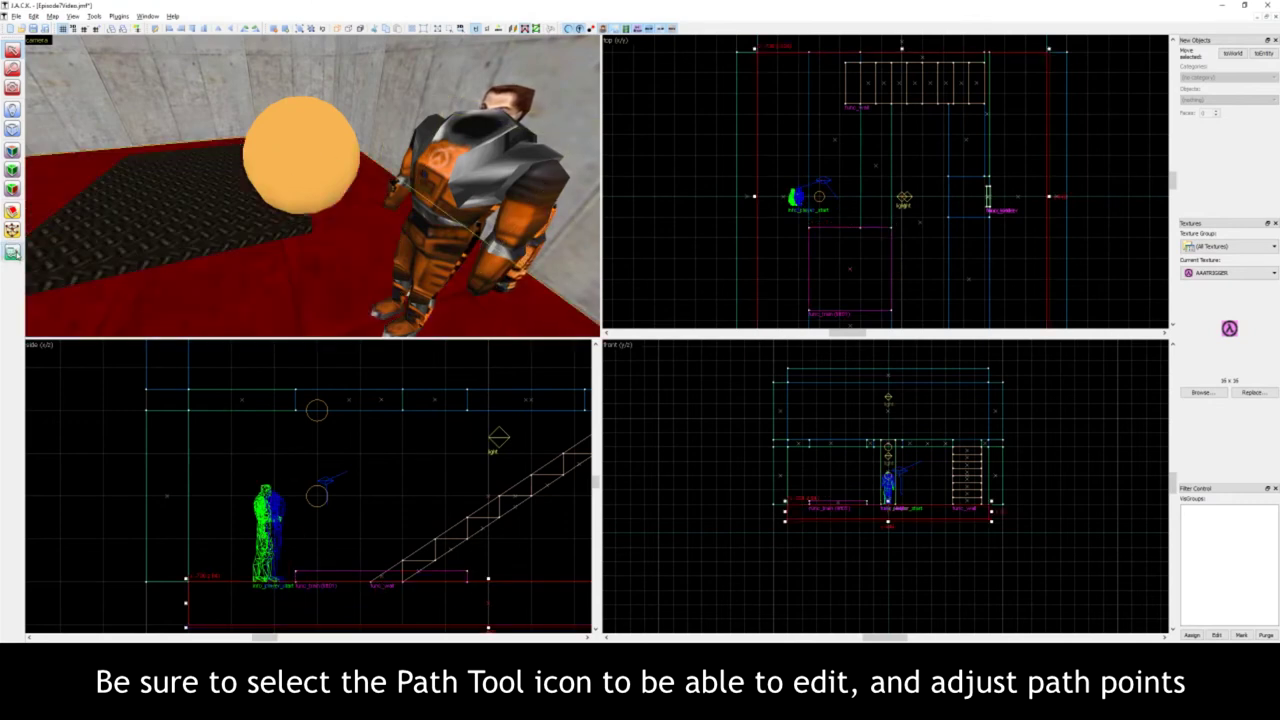
click(12, 252)
click(297, 150)
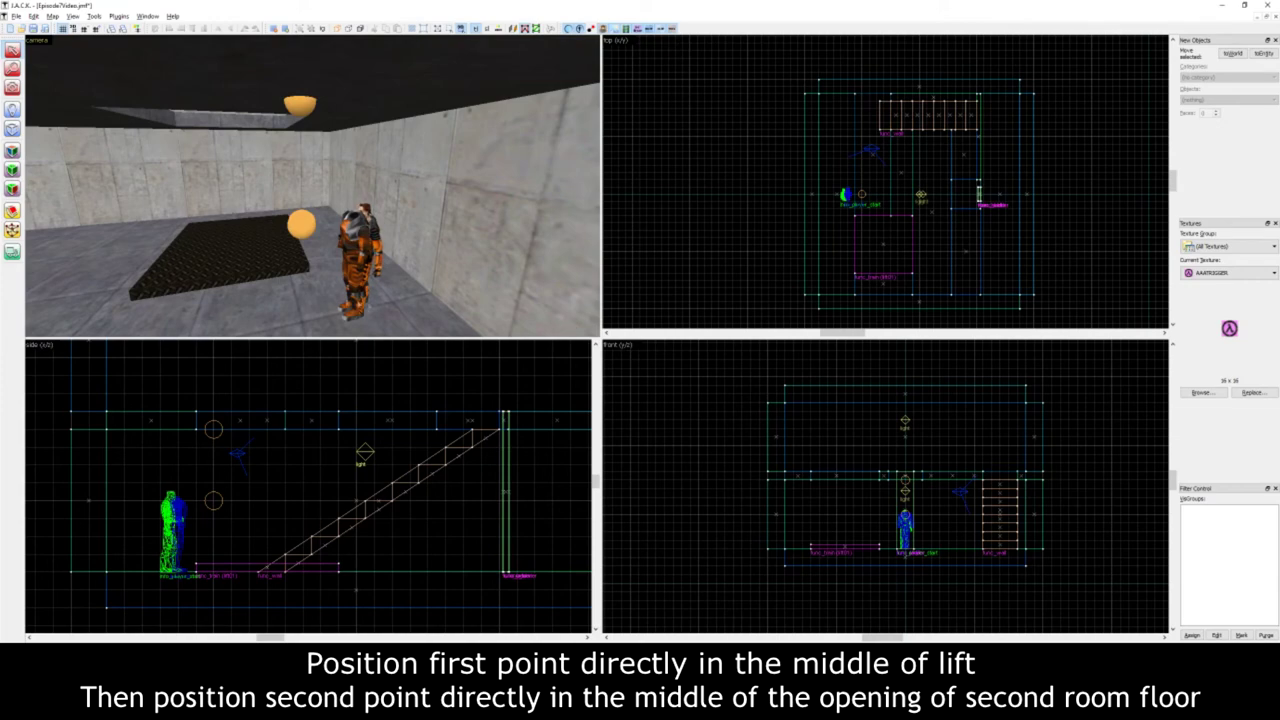
click(12, 250)
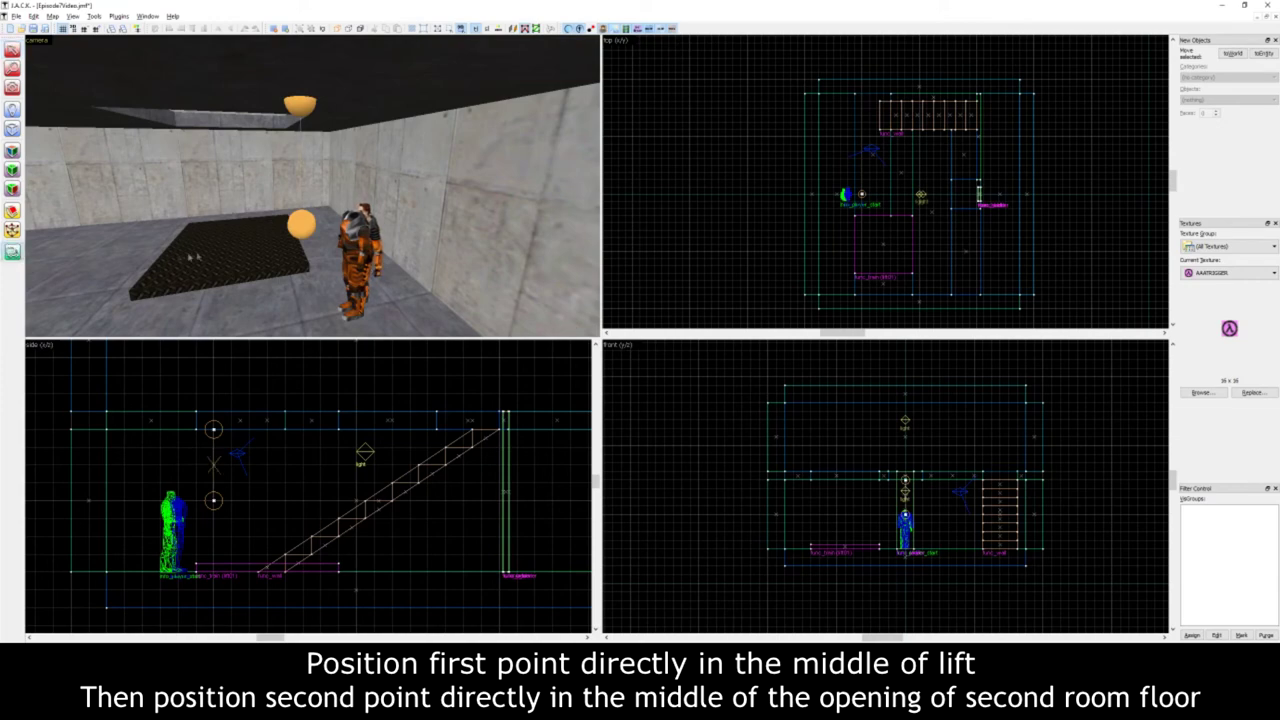
click(300, 229)
scroll(228, 518, up, 2)
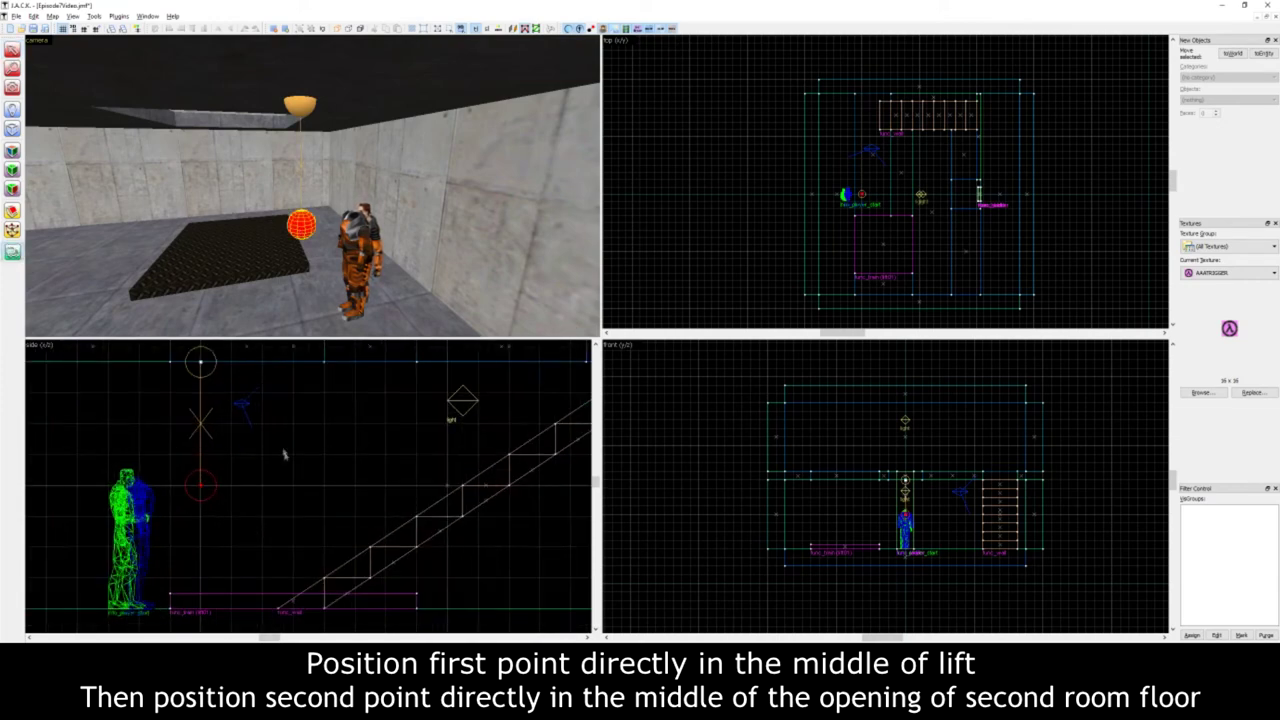
drag(201, 487, 296, 605)
scroll(886, 280, up, 2)
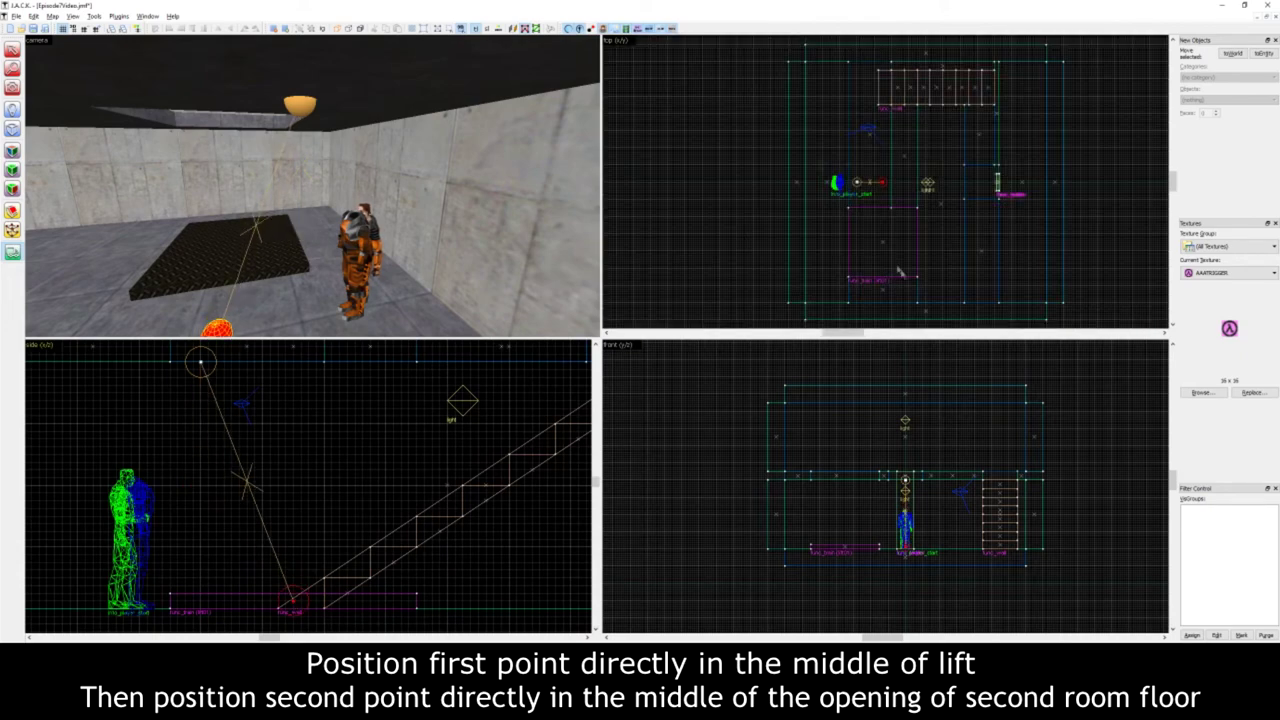
drag(868, 148, 866, 242)
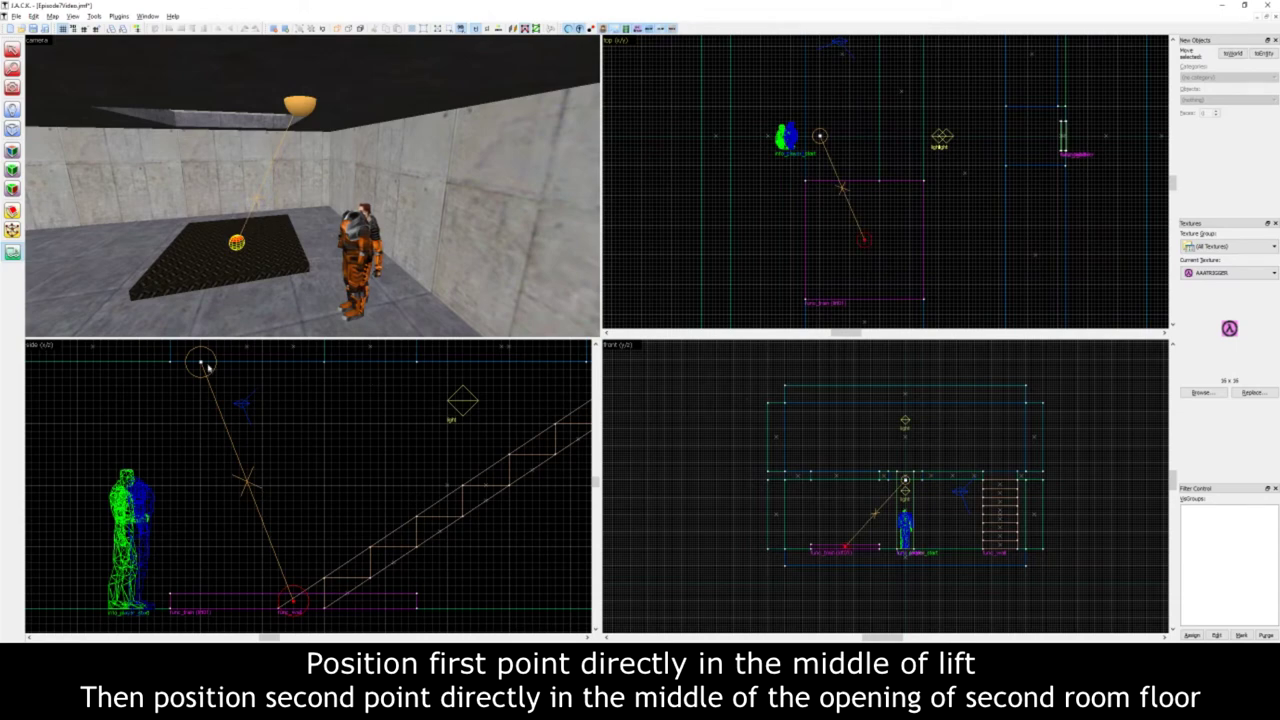
- Move the second path point to the middle of the ceiling opening, straight above the first, and check its alignment in 3D
middle_drag(347, 397, 378, 478)
drag(232, 446, 326, 426)
scroll(790, 242, up, 2)
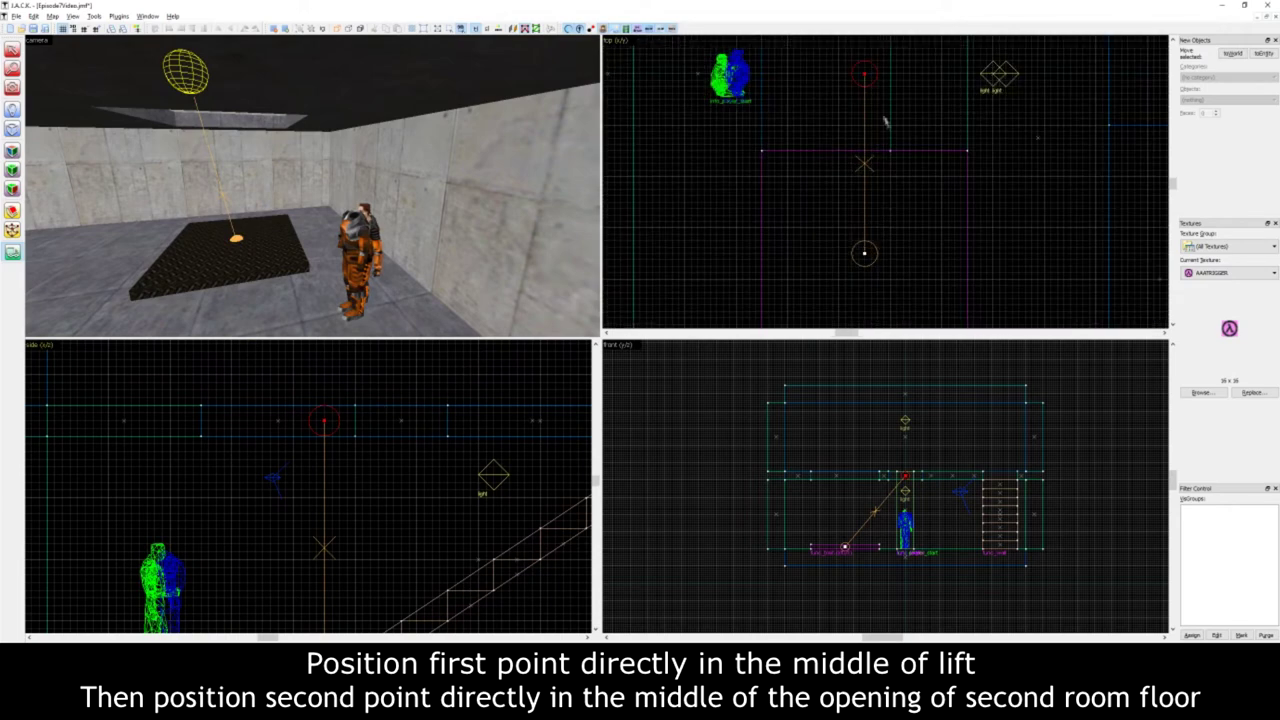
drag(866, 74, 866, 258)
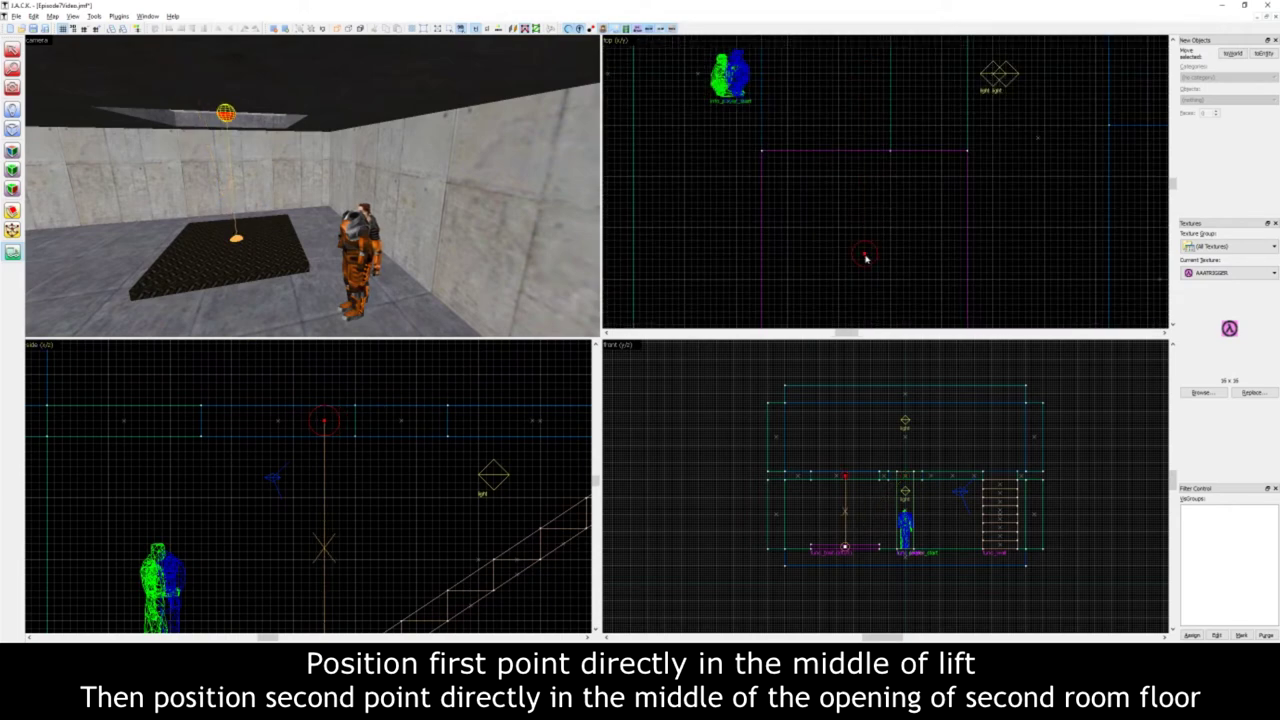
key(z)
key(w)
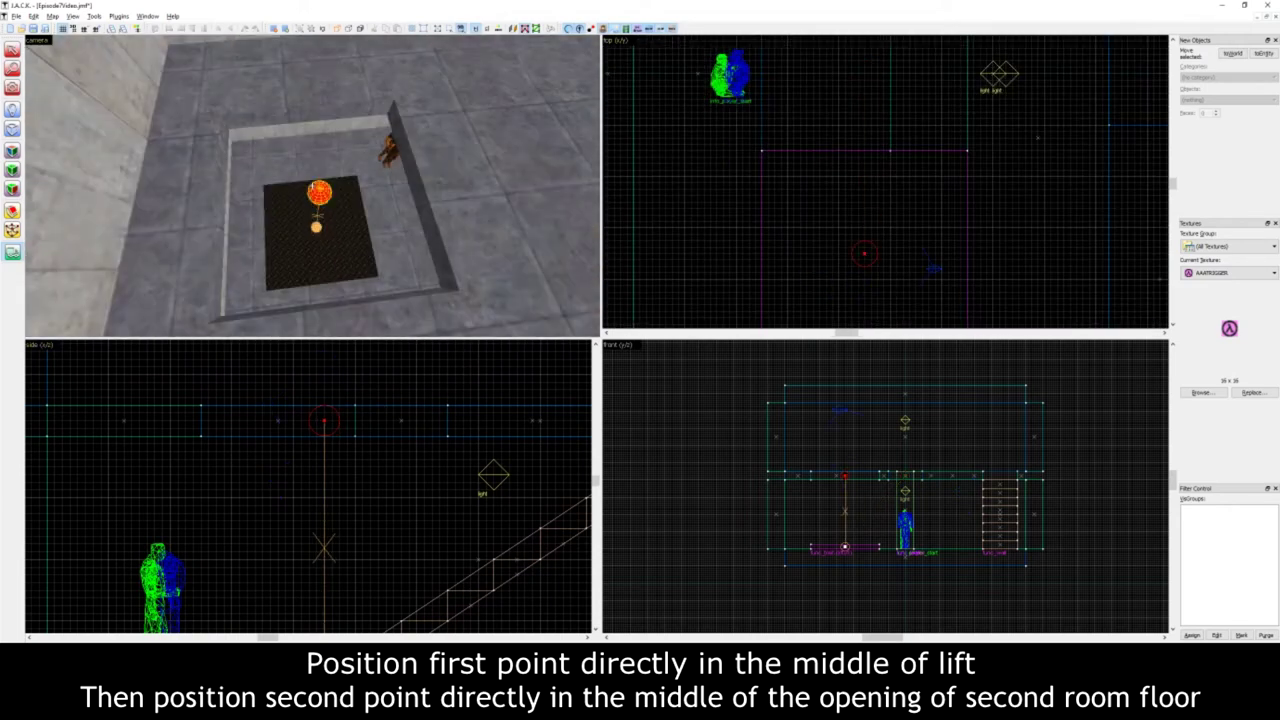
key(w)
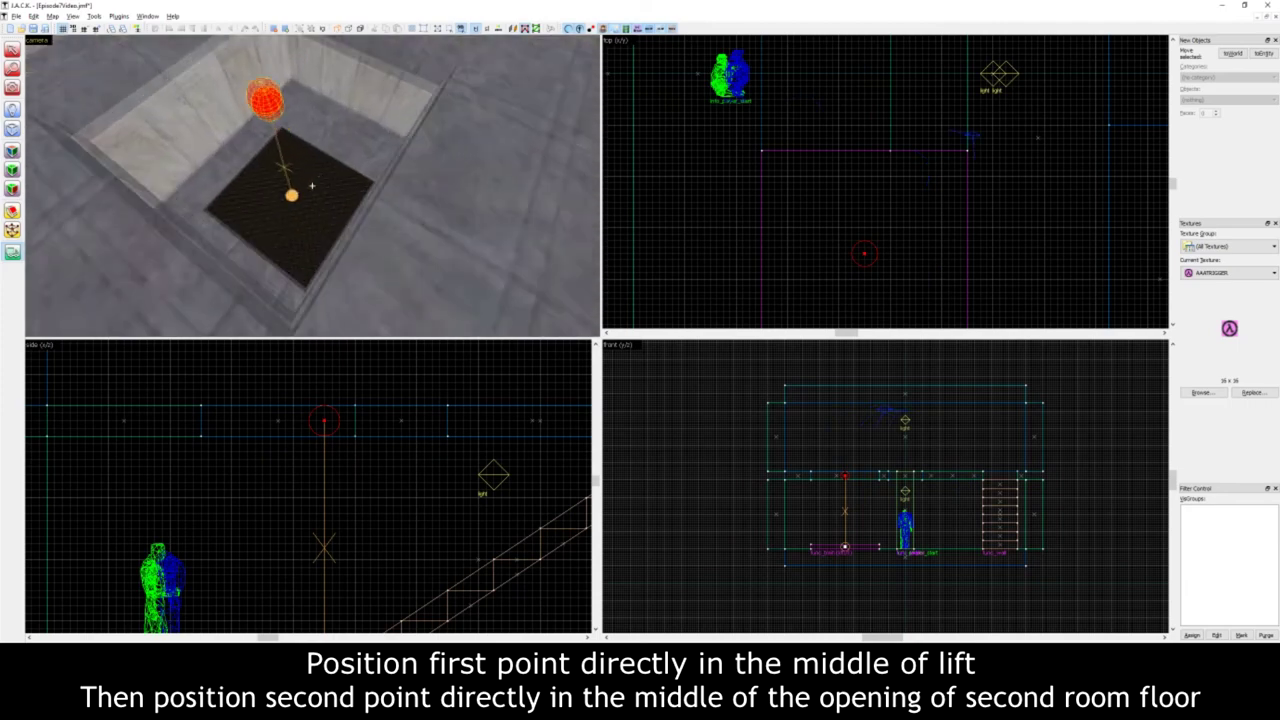
key(s)
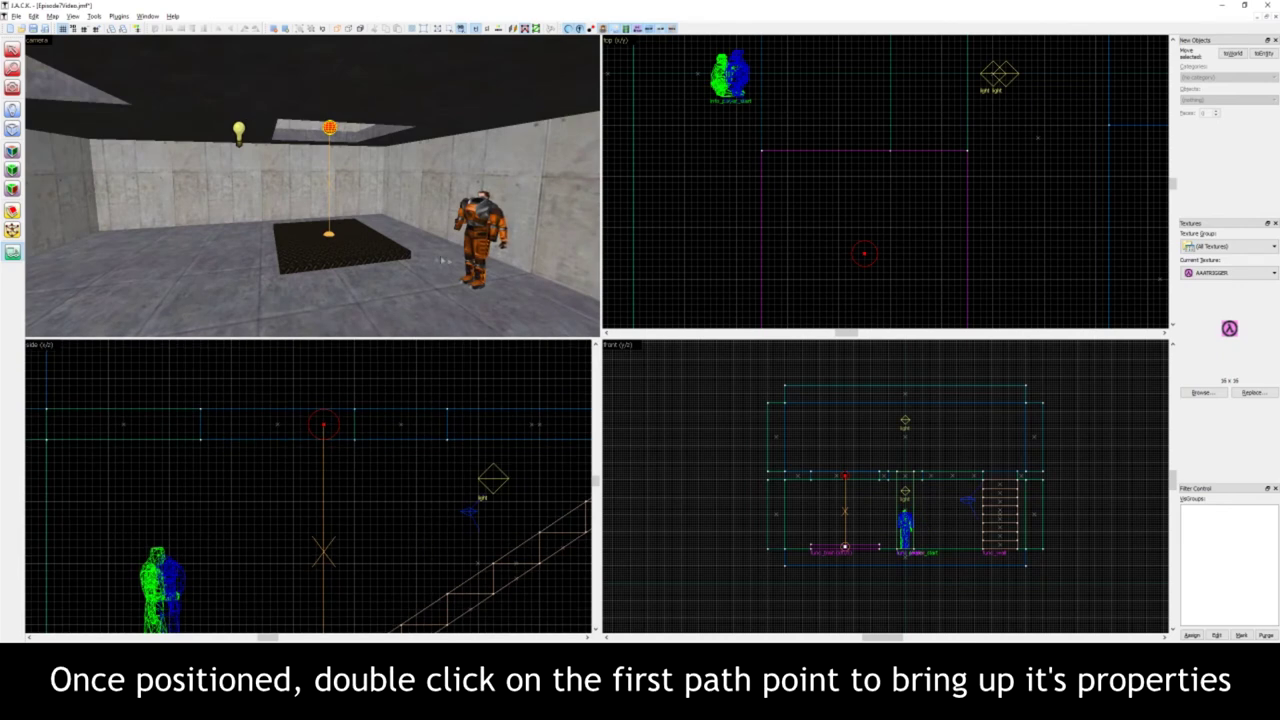
- Set the lower path point's speed to 50 and wait to 5, and enable Wait for Retrigger
double_click(331, 238)
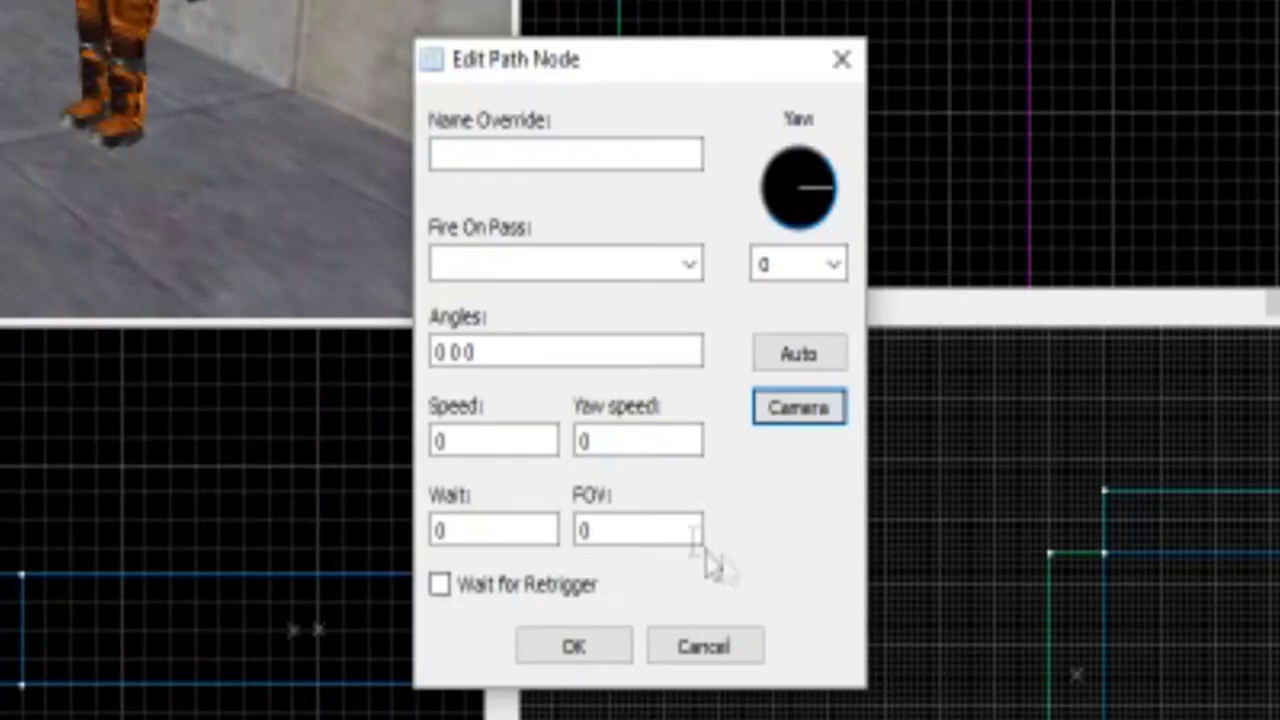
click(513, 447)
key(BackSpace)
text(90)
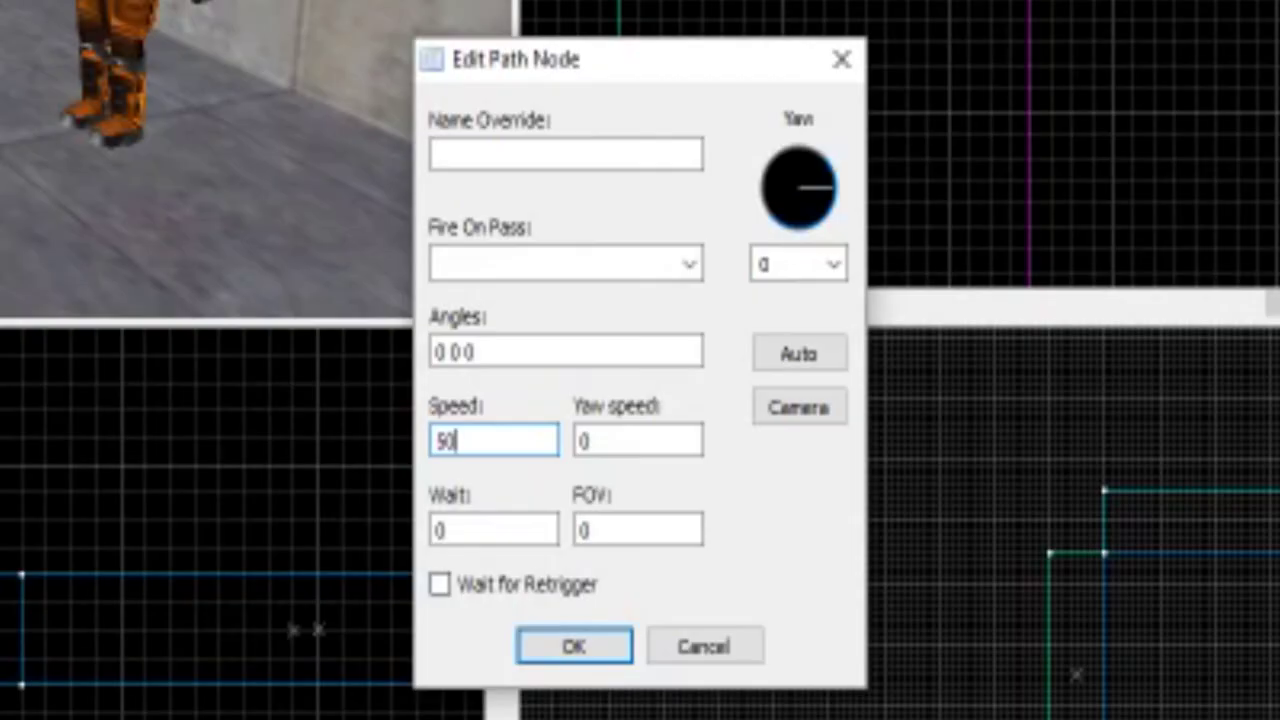
click(514, 529)
drag(514, 529, 400, 548)
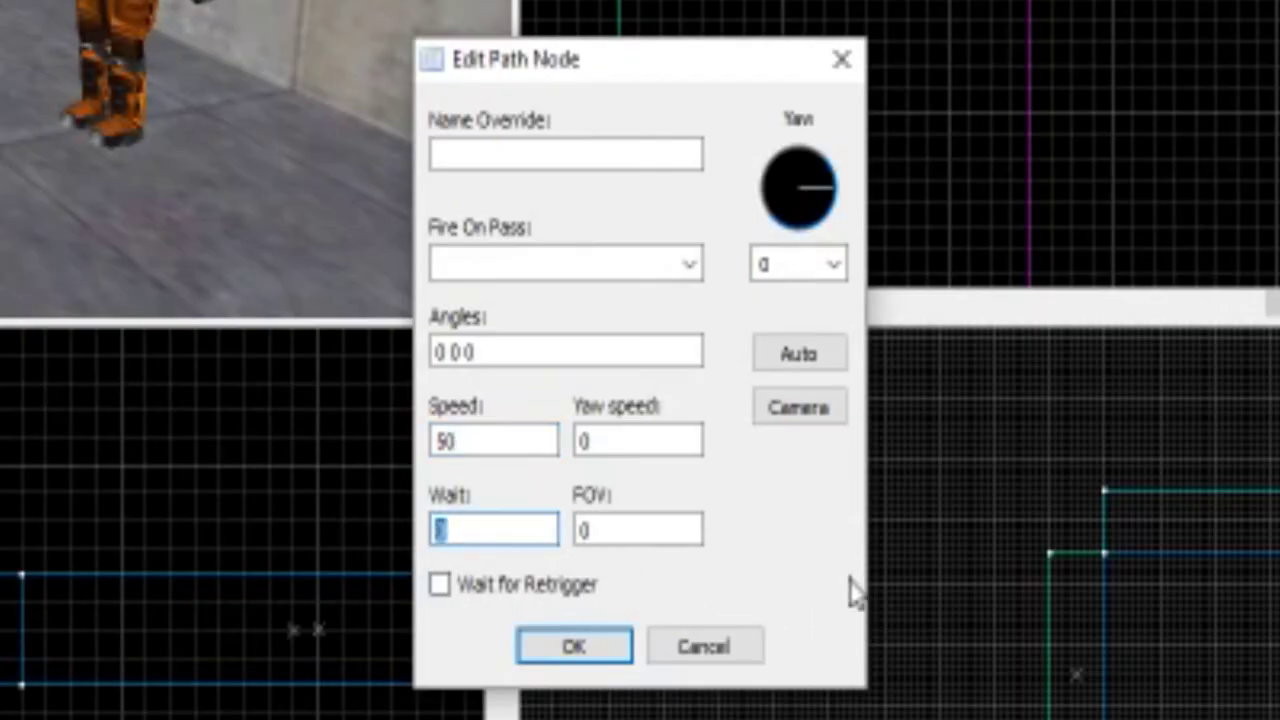
text(5)
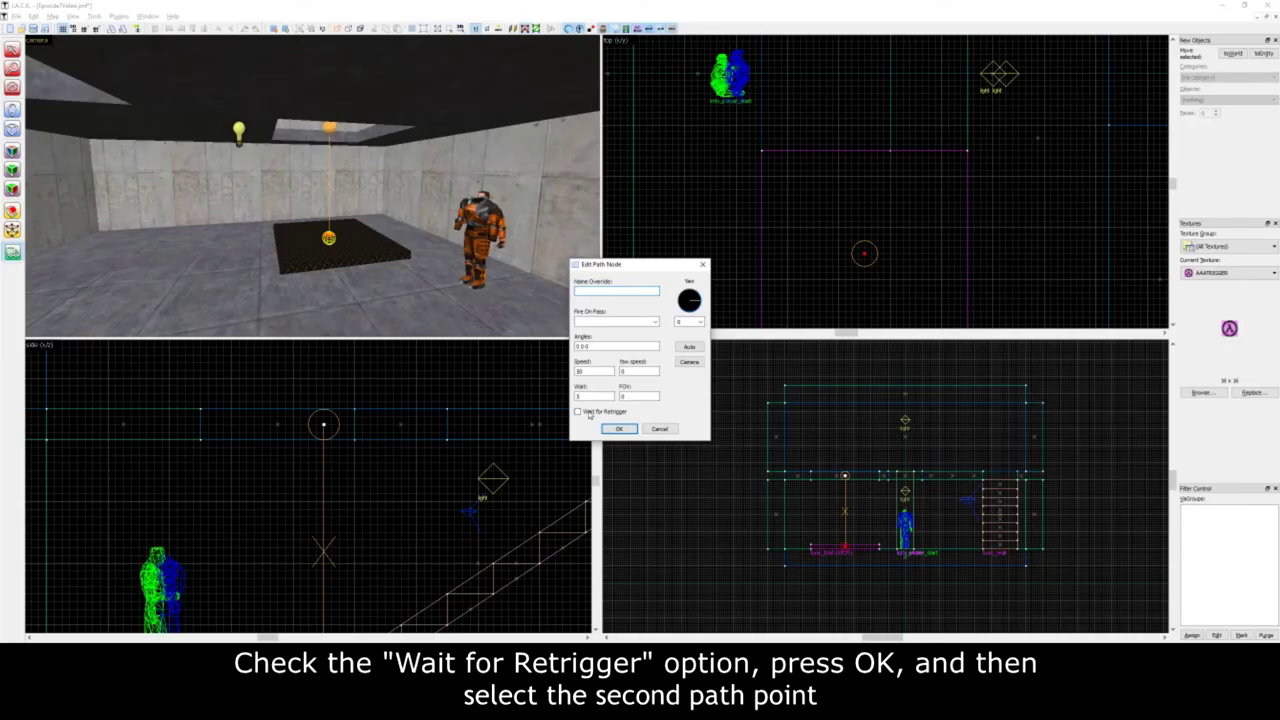
click(589, 414)
click(619, 429)
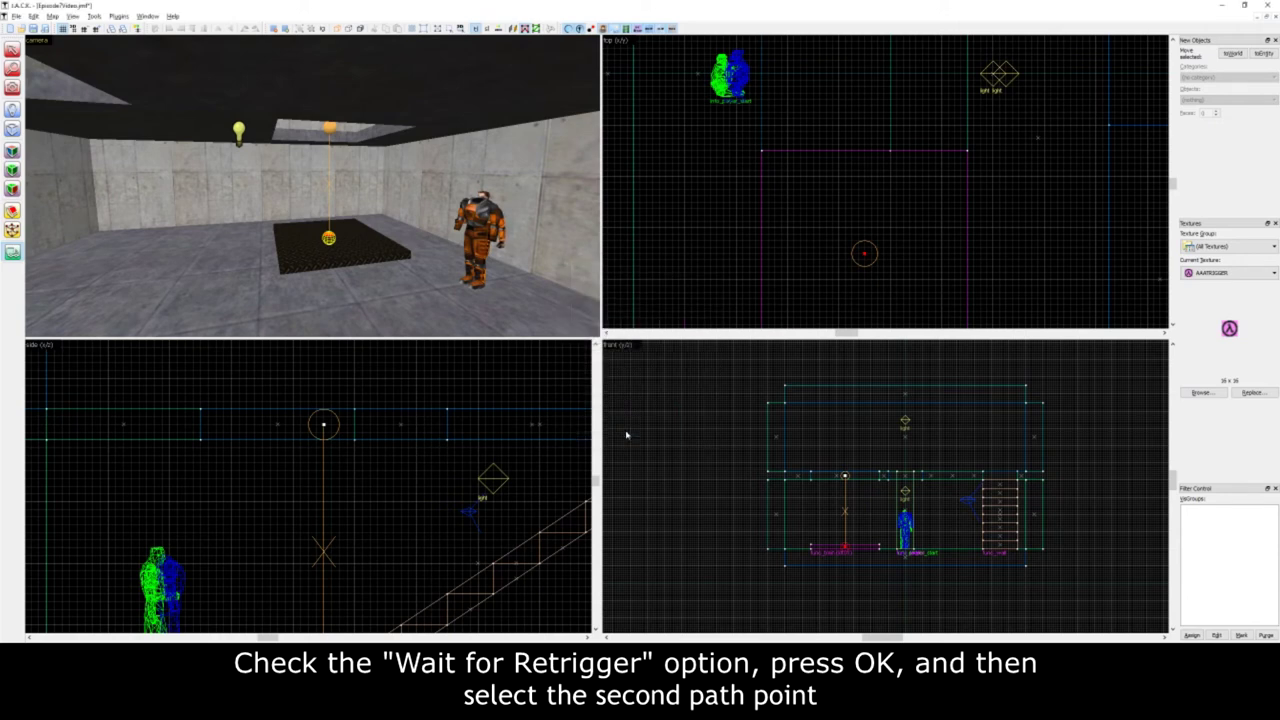
- Set the upper path point's speed to 50 and wait to 5
double_click(326, 129)
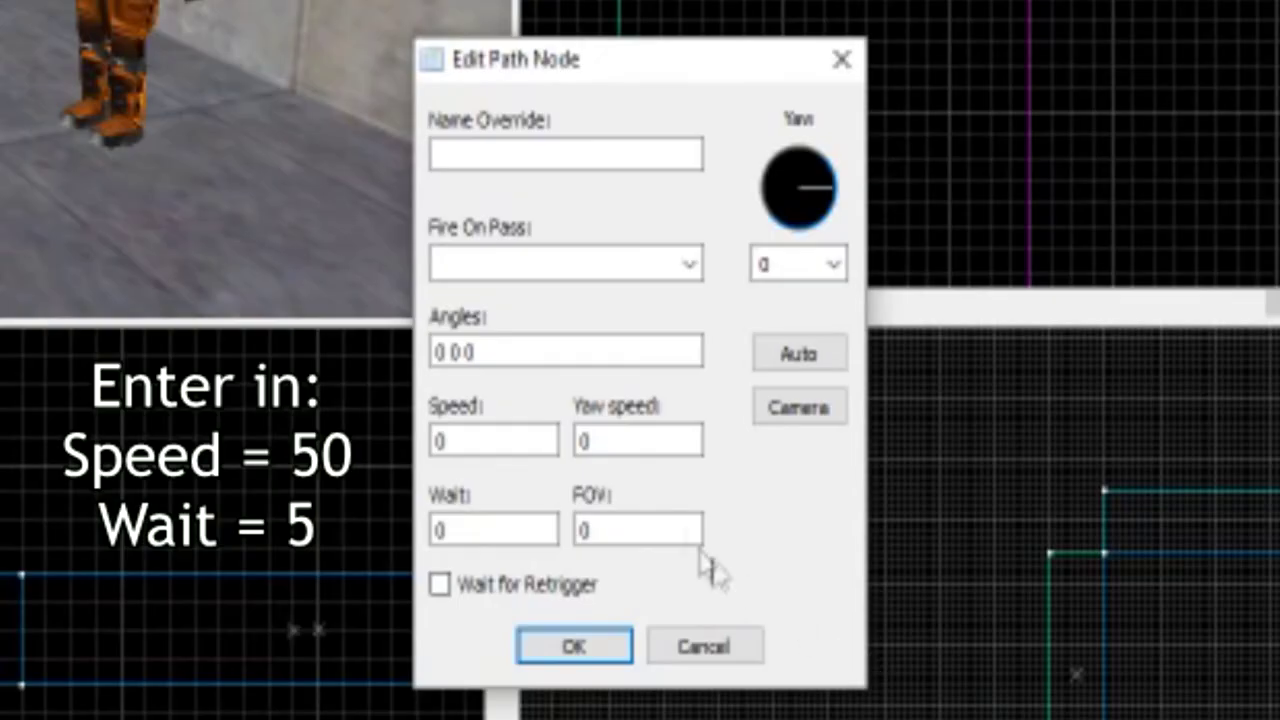
double_click(589, 371)
text(50)
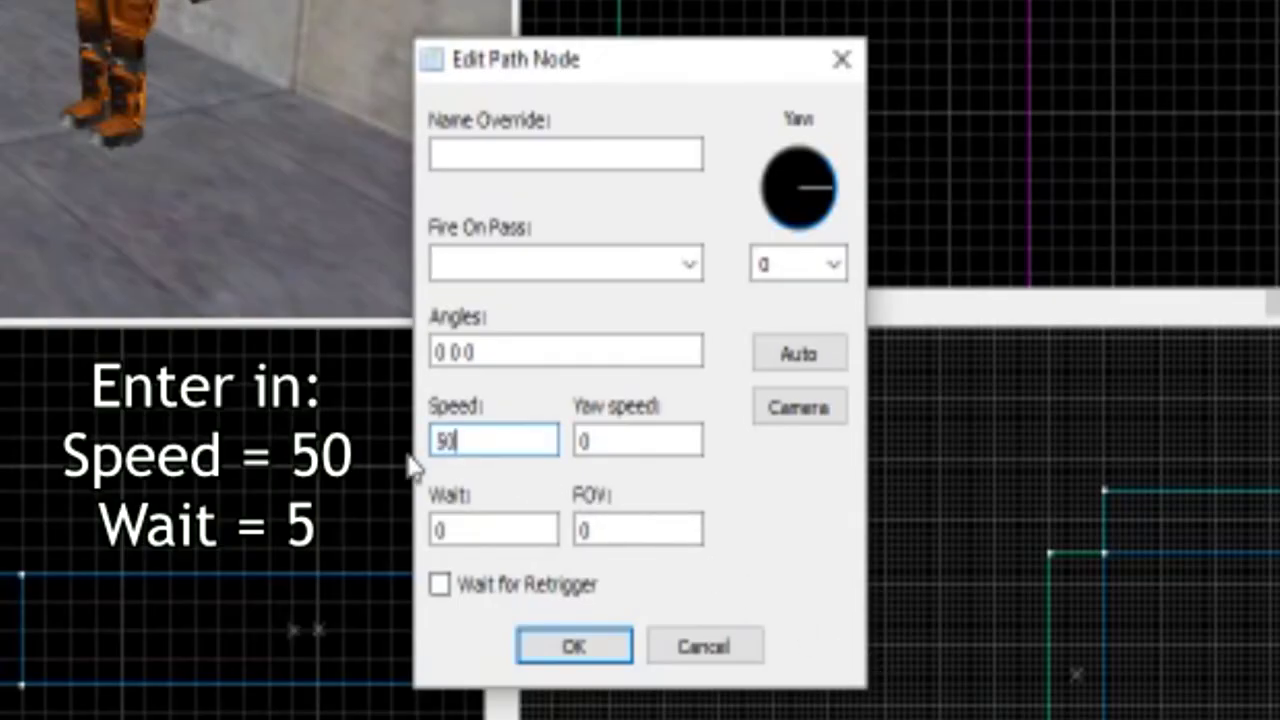
double_click(447, 527)
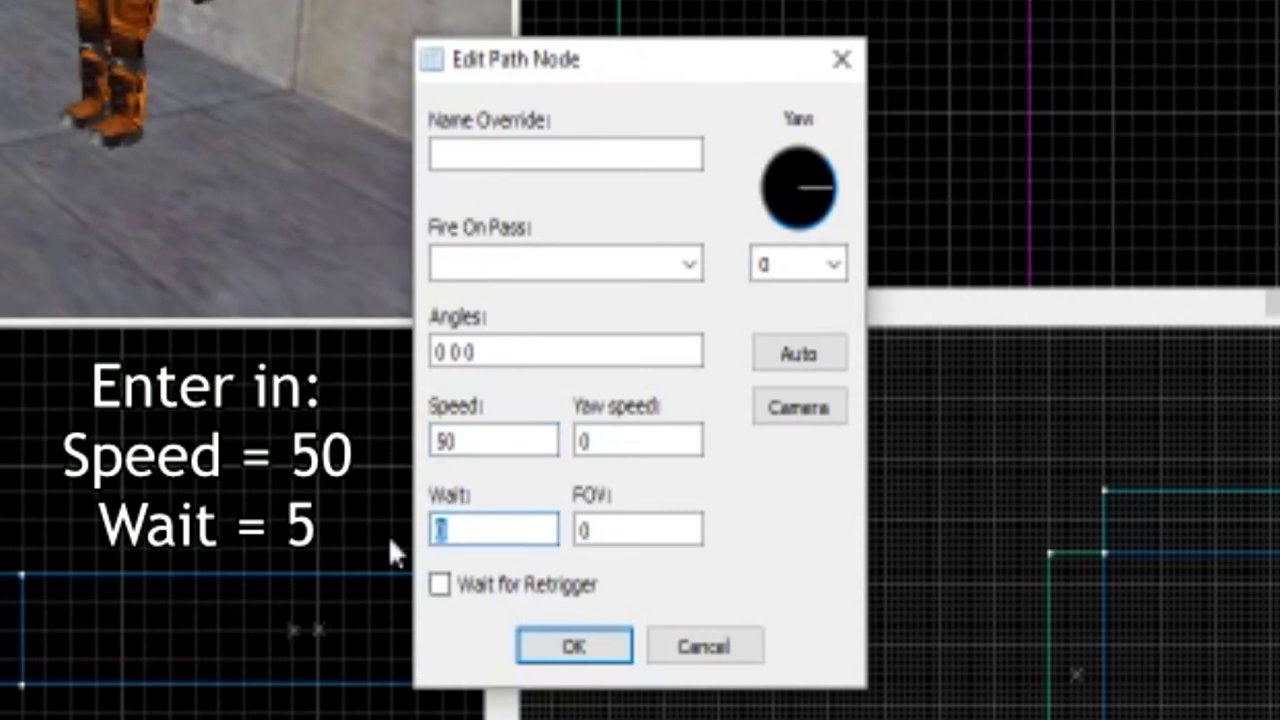
text(5)
click(600, 646)
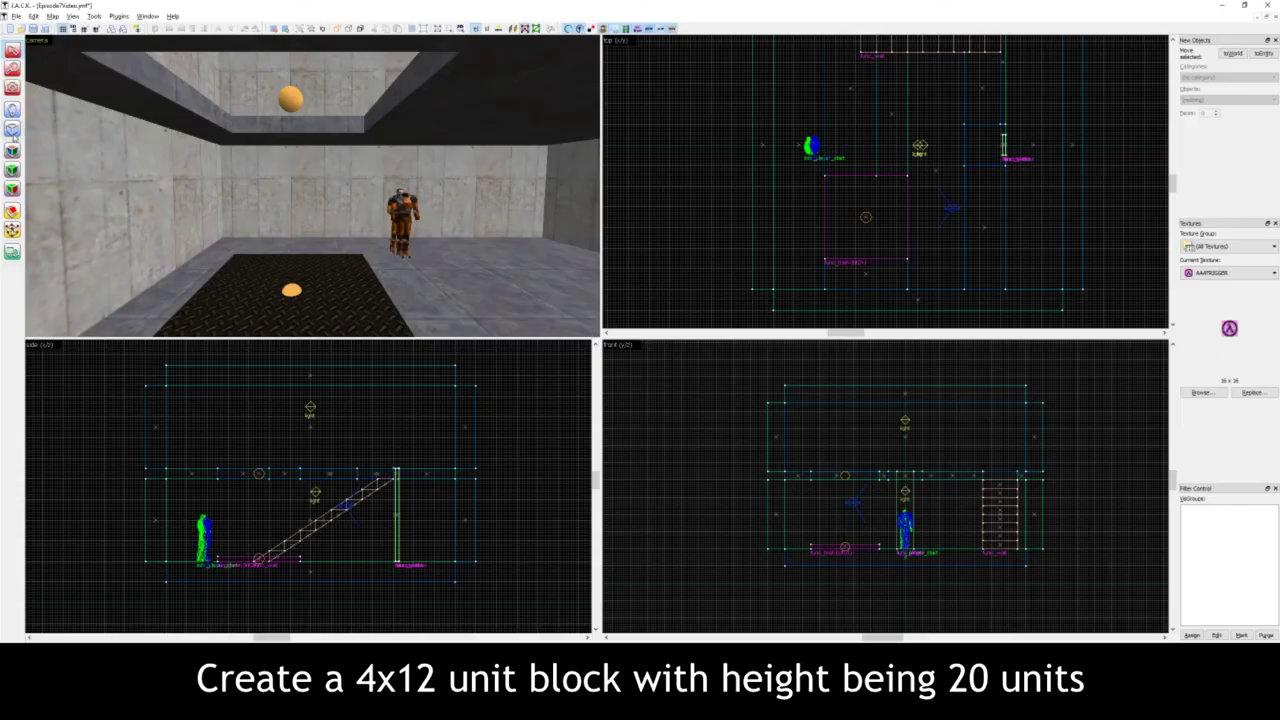
- Create a 4 x 12 unit block, 20 units high, beside the lift and just below the lower room's ceiling
click(12, 130)
scroll(818, 205, up, 4)
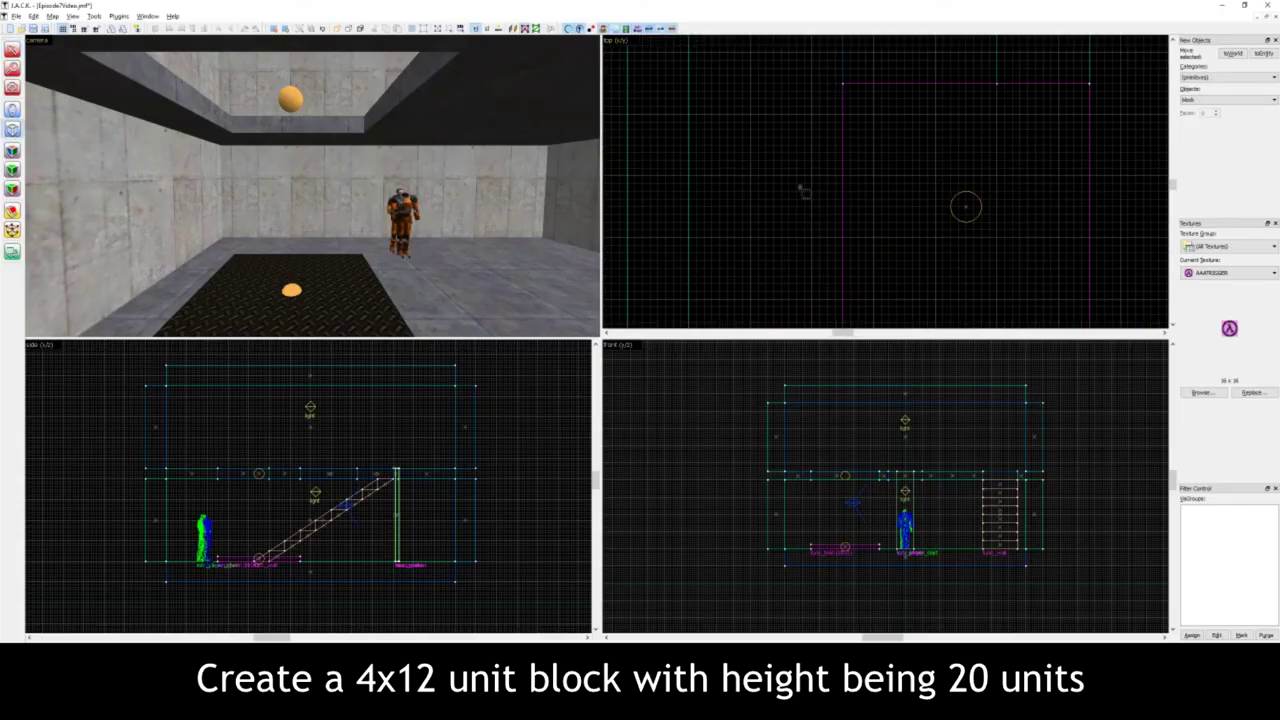
drag(809, 174, 814, 205)
scroll(200, 560, up, 3)
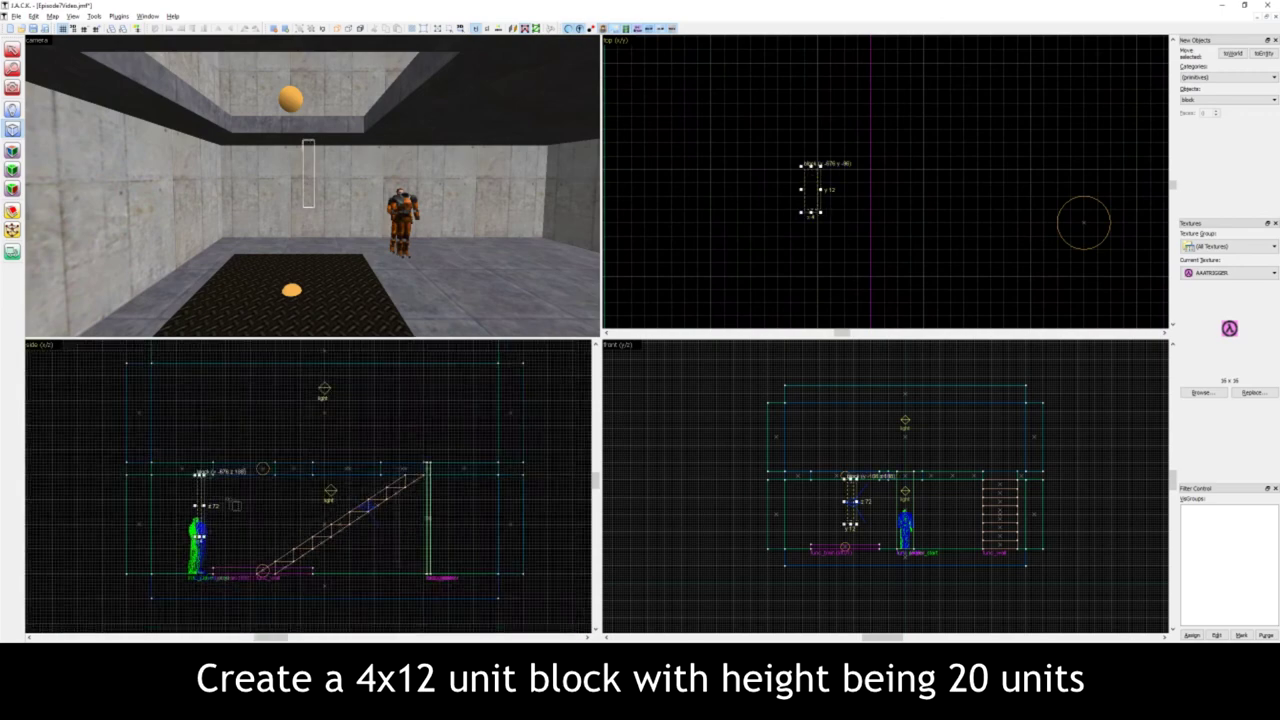
drag(186, 562, 187, 465)
key(z)
key(w)
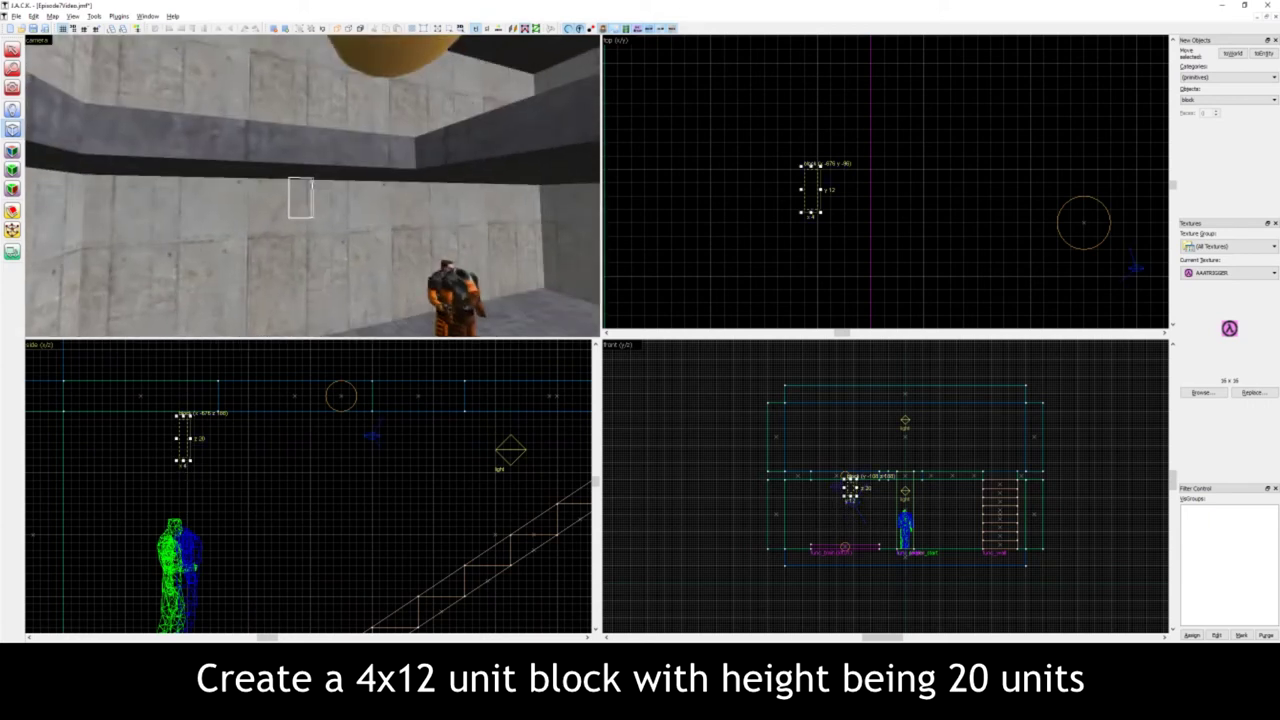
key(Return)
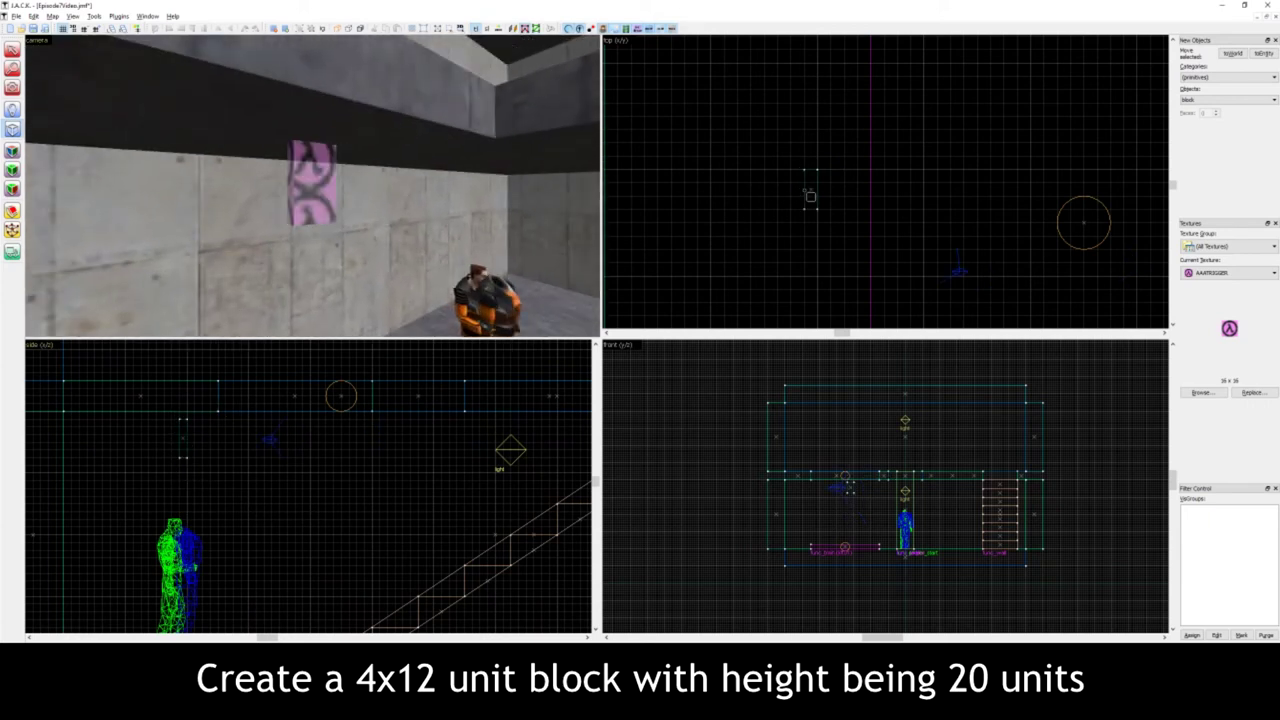
- Apply the +ABUTTON4 texture to the small block's front face and fit it to the face once in each direction
key(shift+a)
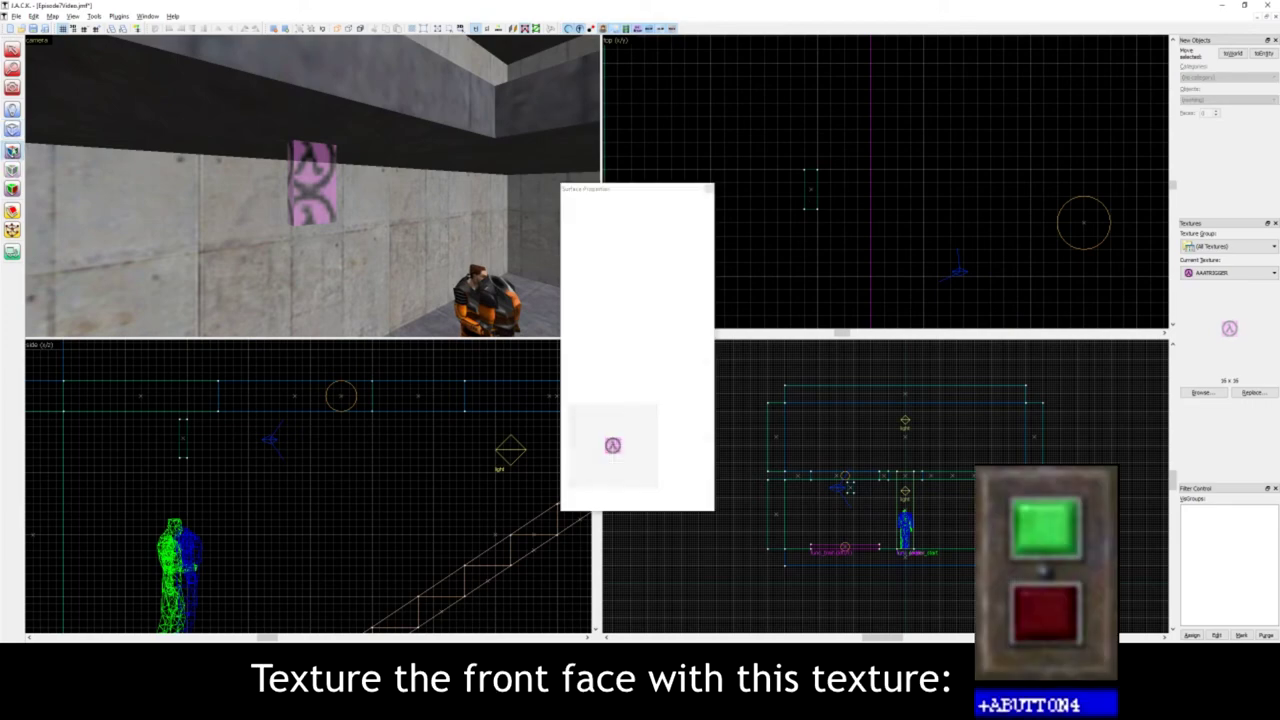
click(327, 190)
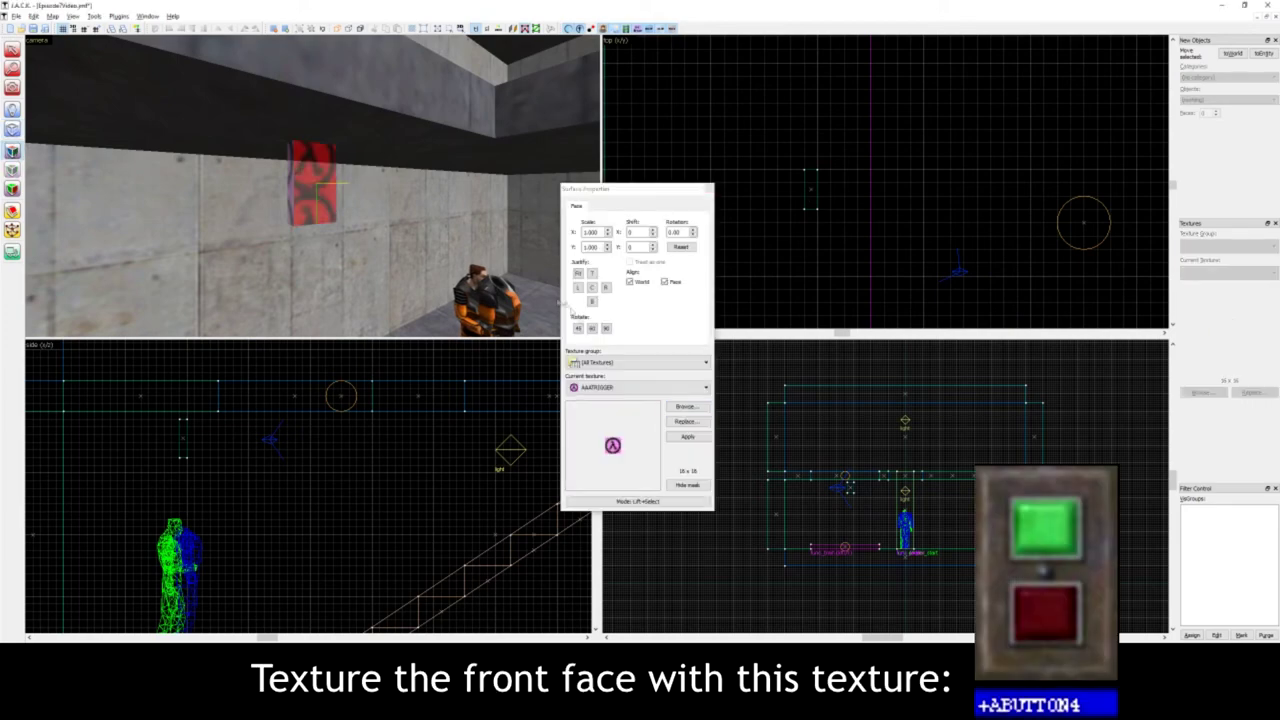
click(687, 406)
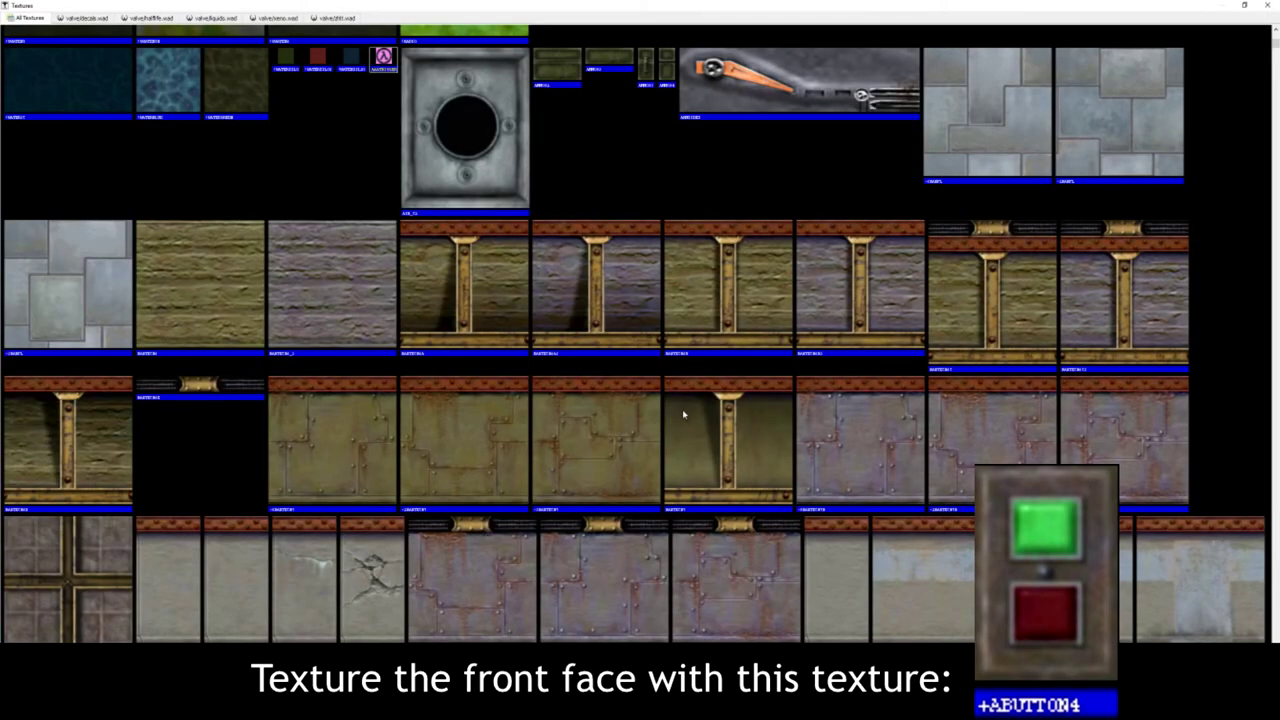
text(button)
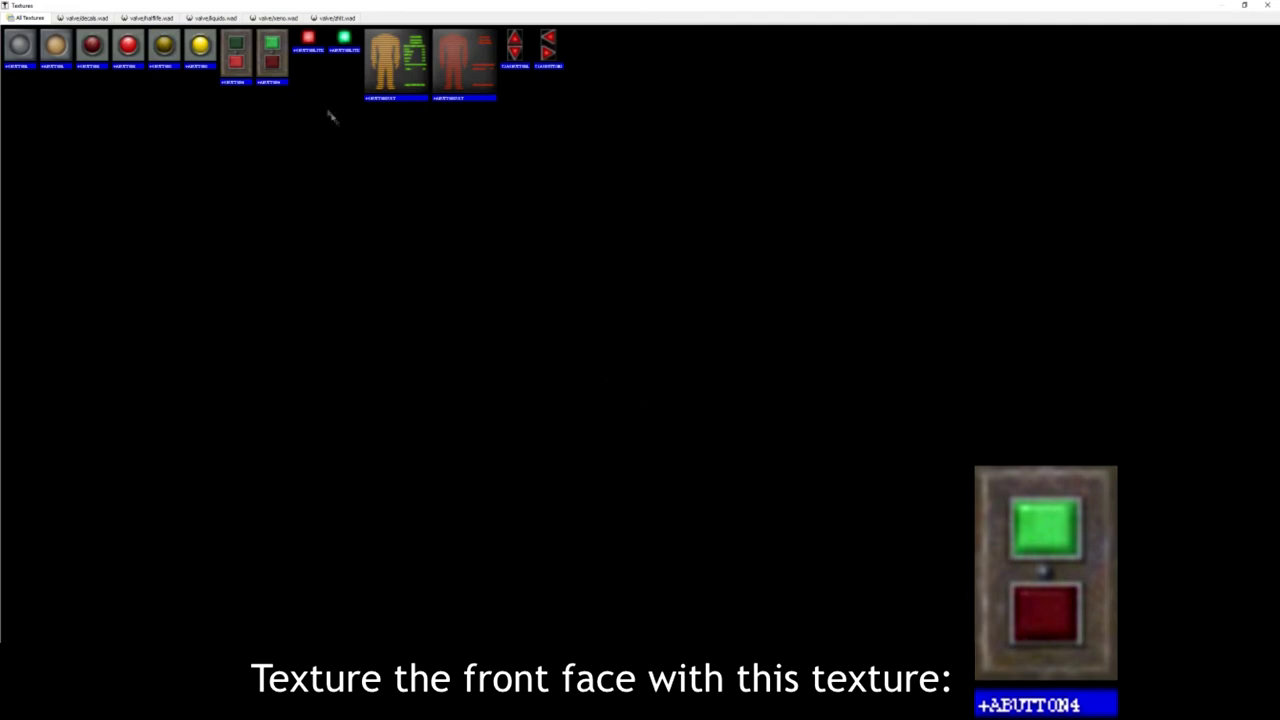
double_click(277, 55)
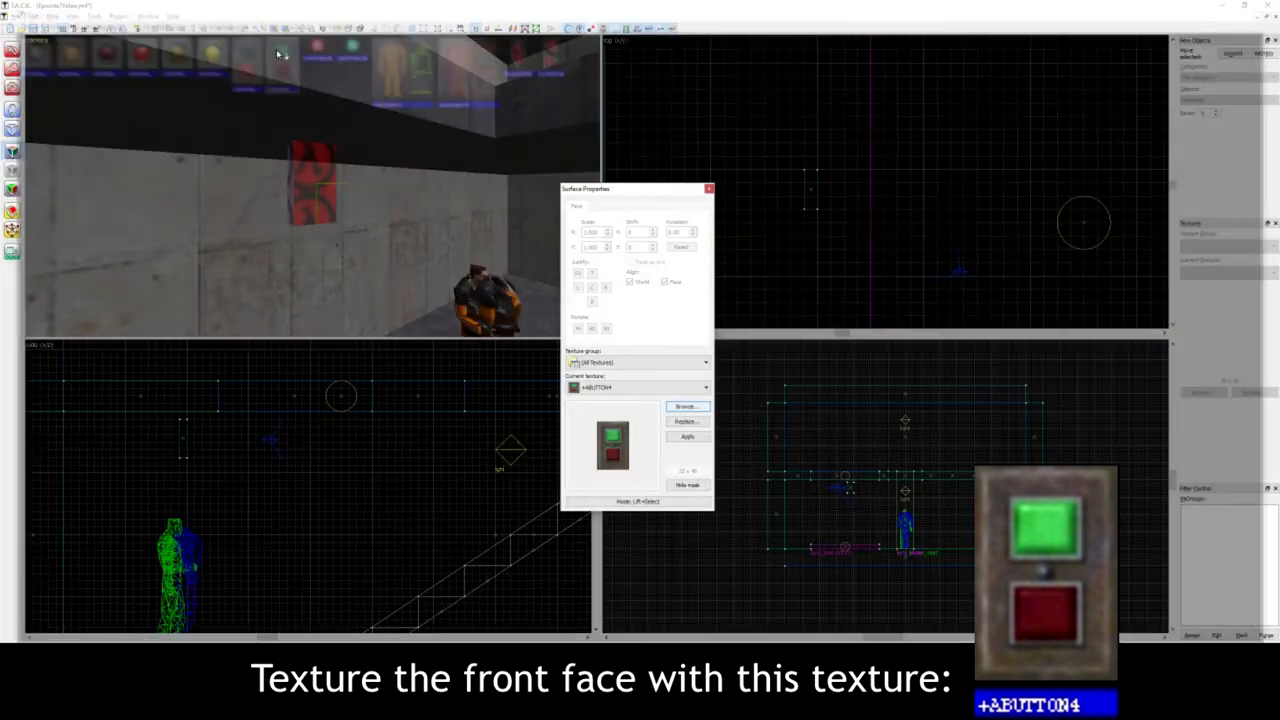
right_click(321, 178)
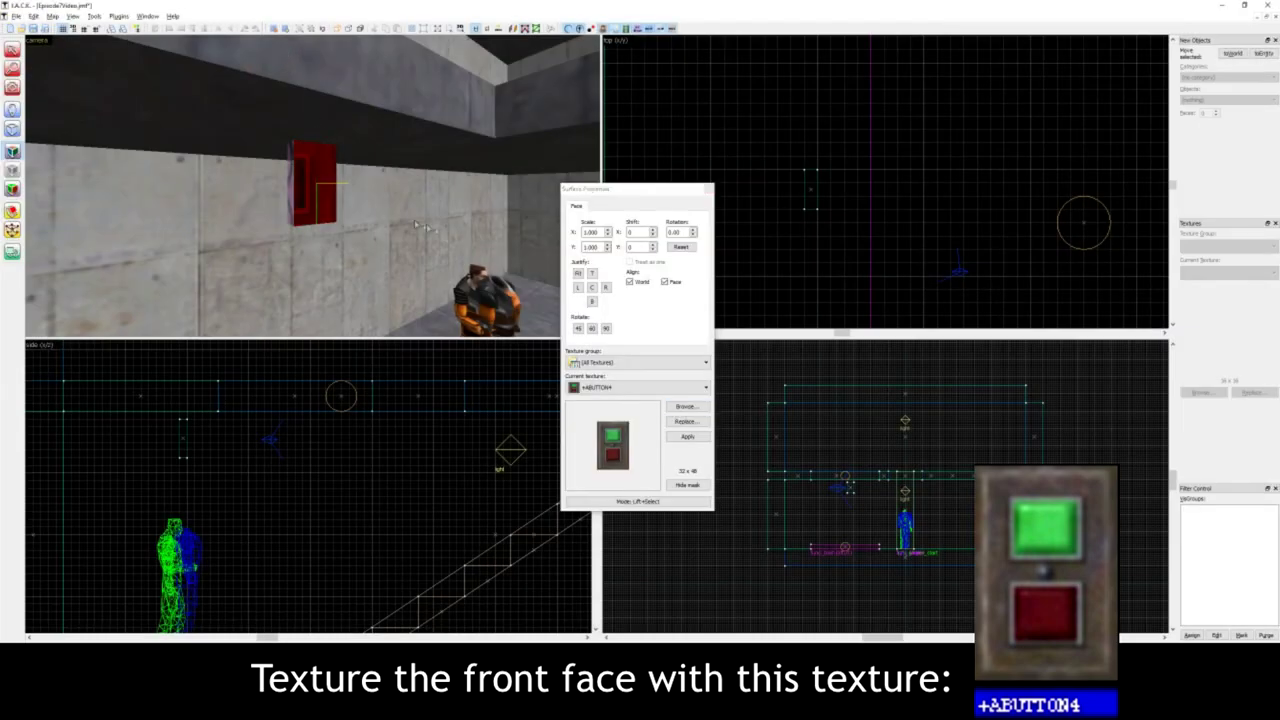
click(577, 274)
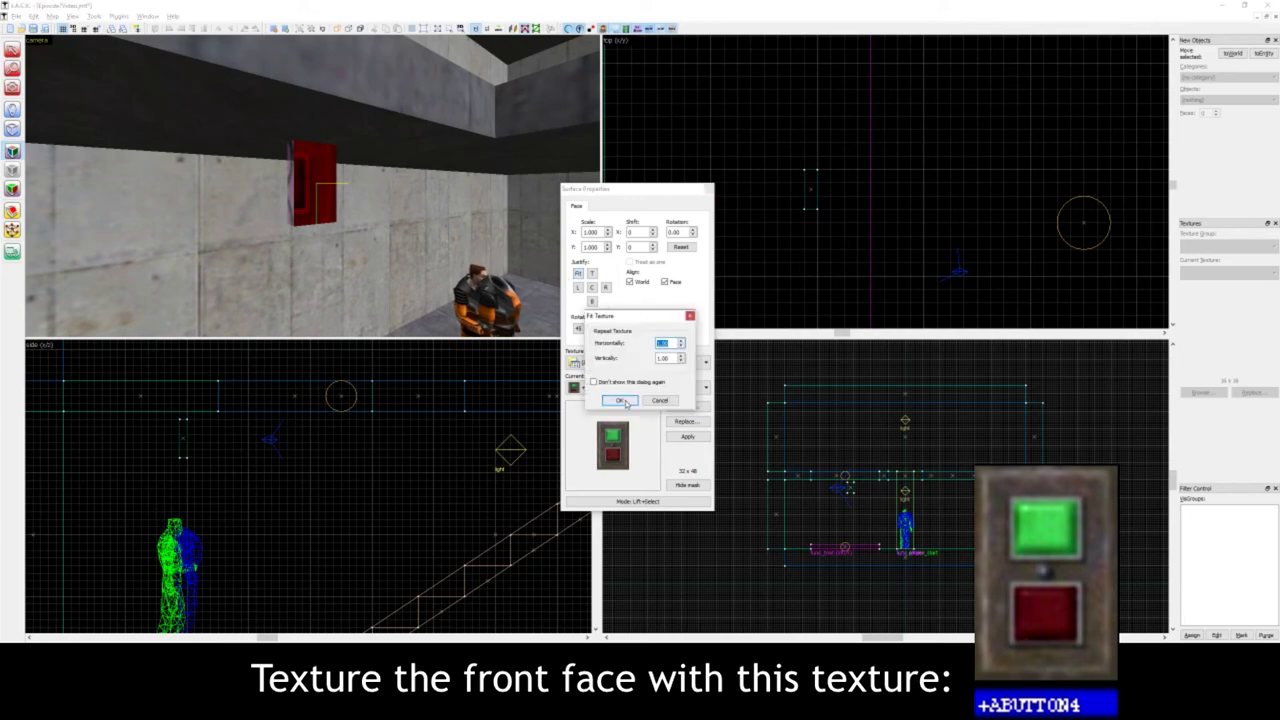
- Apply the STEEL texture to the sides and back of the small button block
click(686, 406)
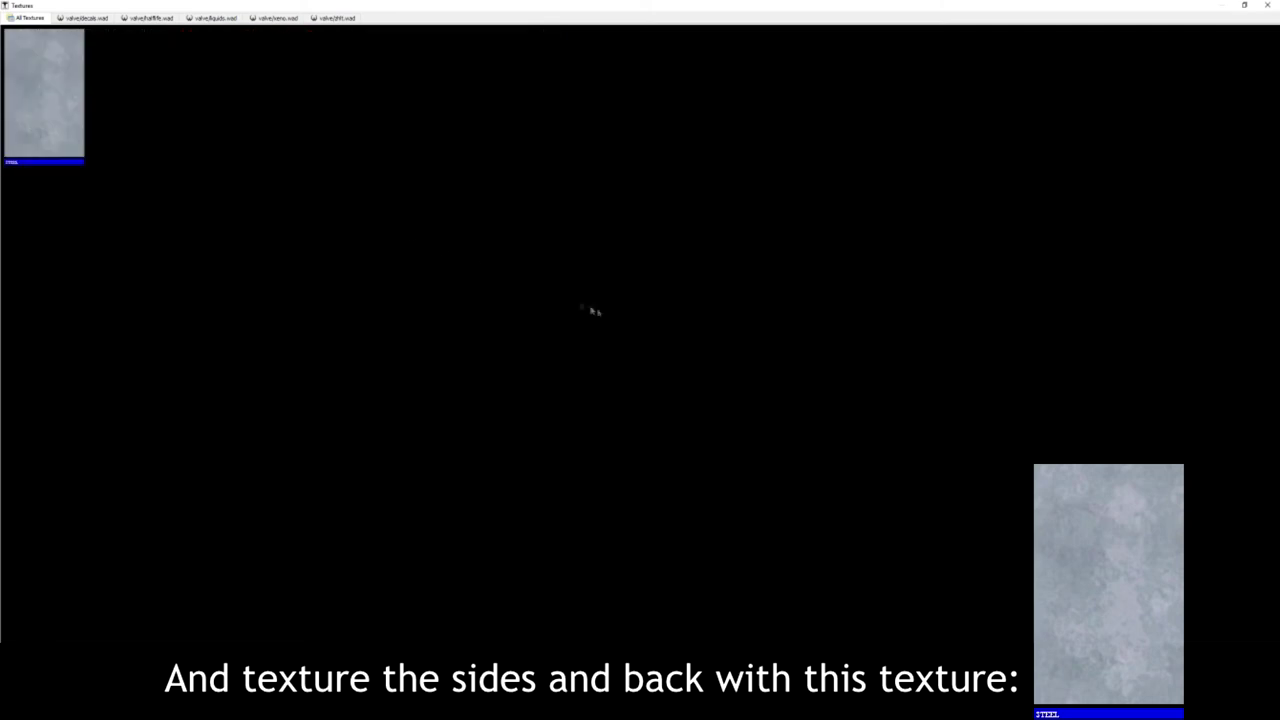
double_click(80, 118)
ctrl+click(298, 186)
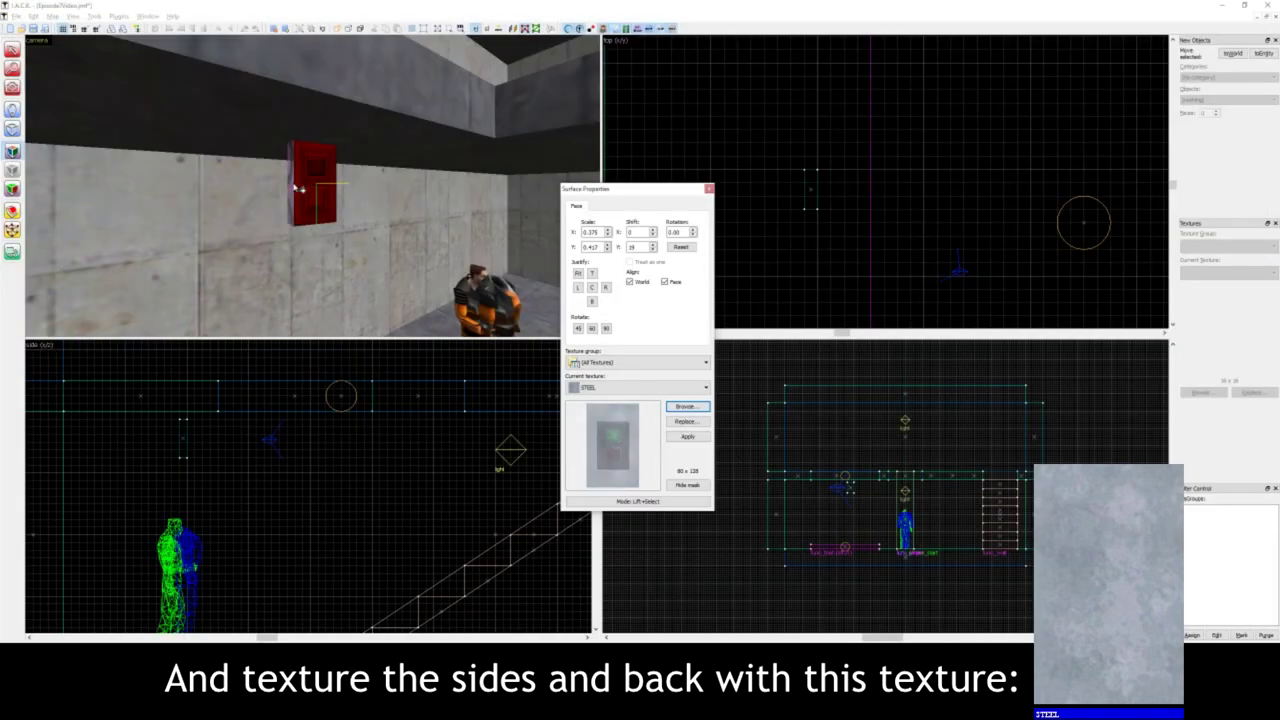
key(z)
key(w)
key(w)
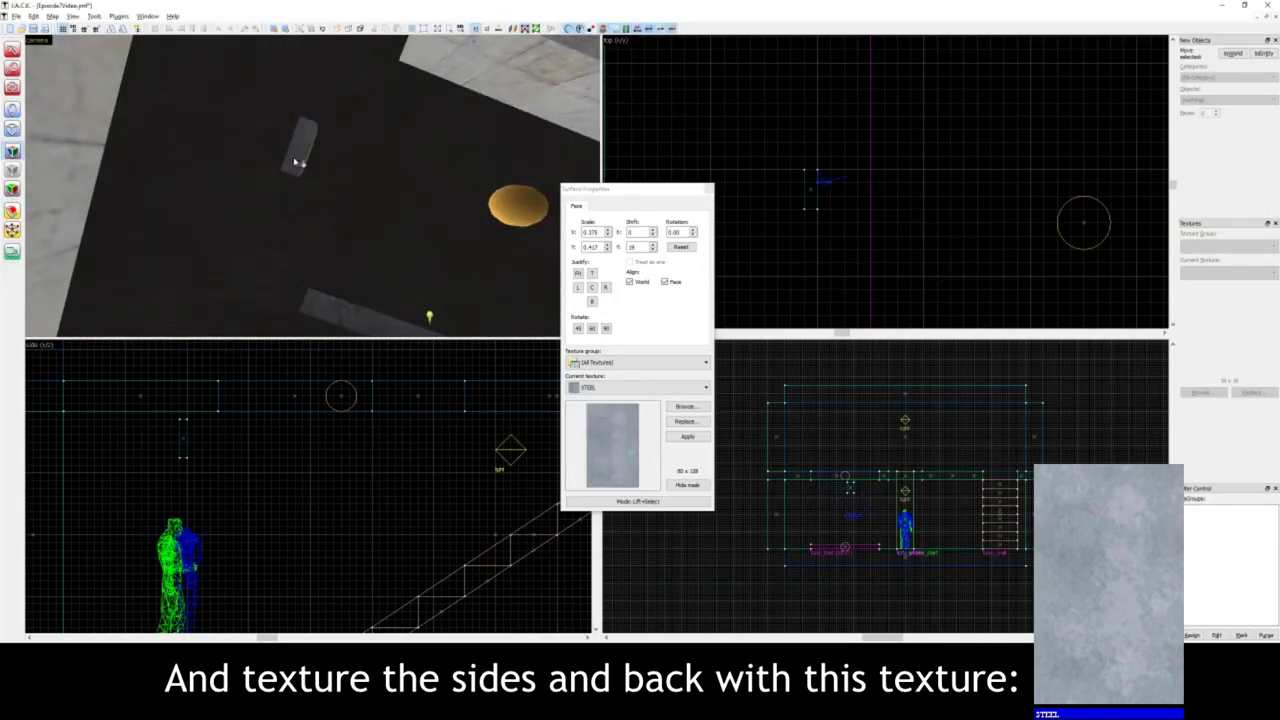
key(w)
right_click(312, 186)
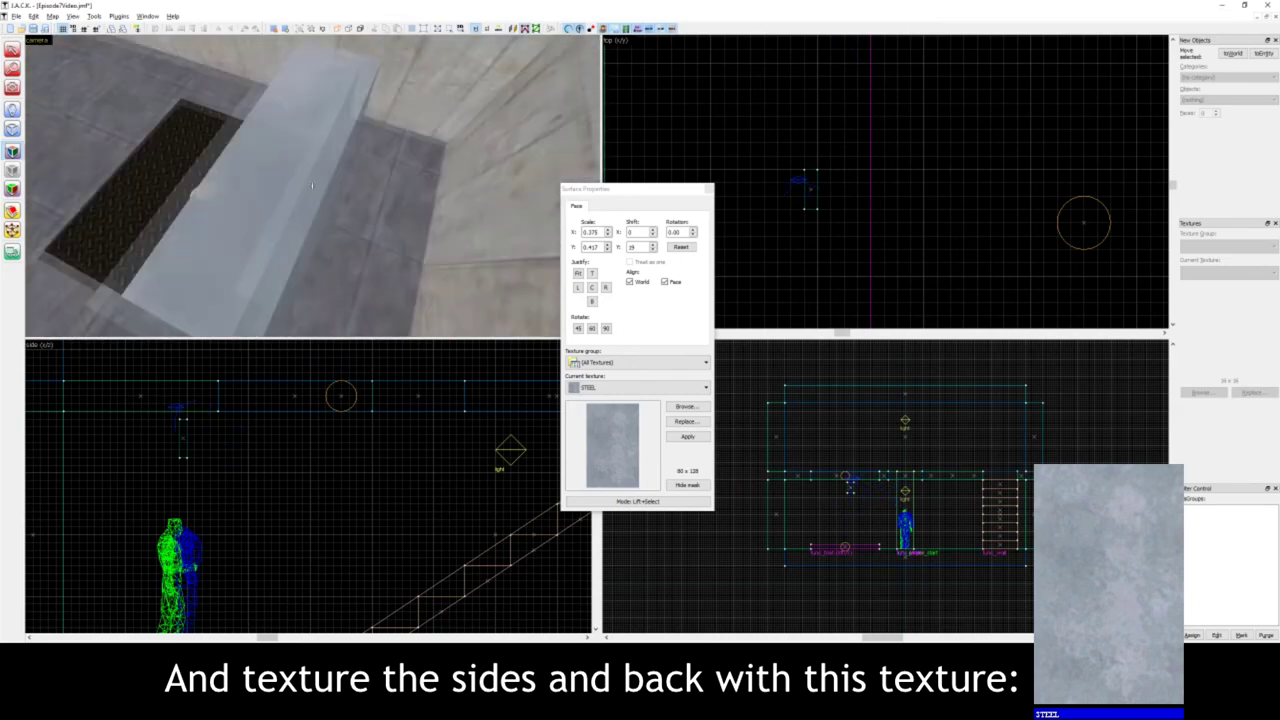
key(s)
key(z)
click(707, 189)
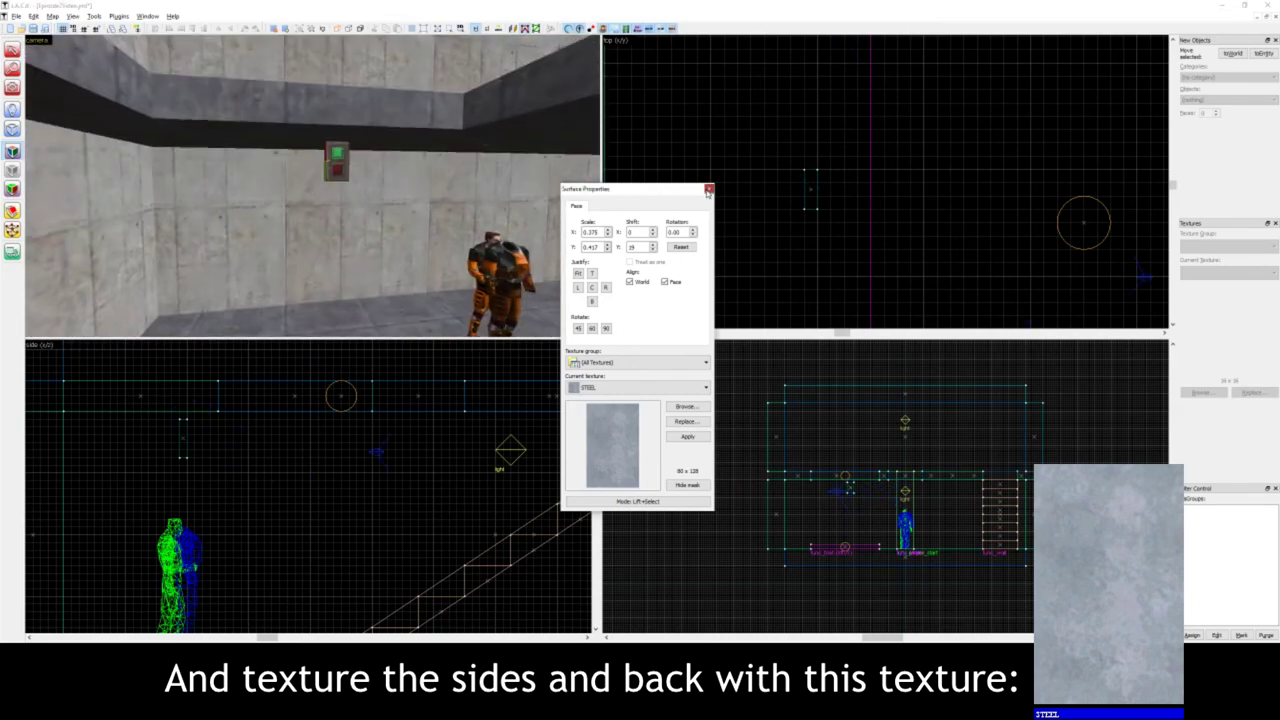
- Move the button block into the gap between the lift and the nearby wall and rotate it 90 degrees in plan
click(343, 163)
scroll(883, 186, down, 3)
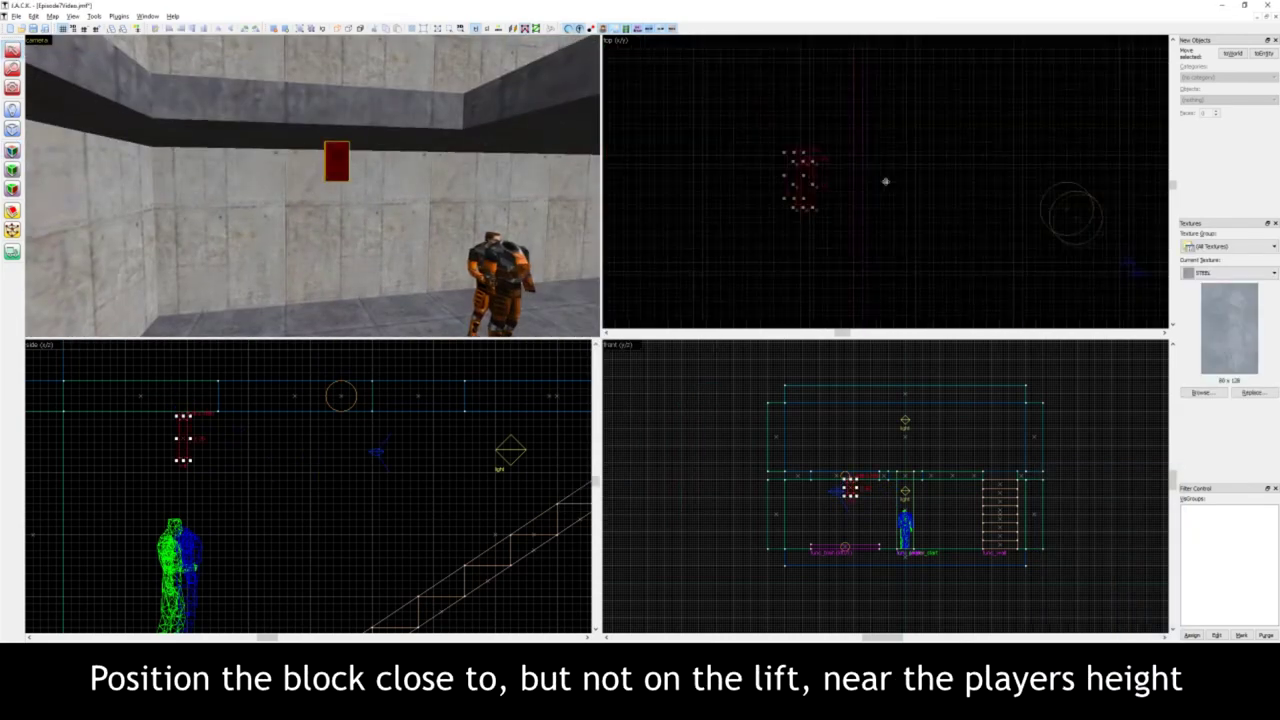
drag(788, 131, 868, 215)
scroll(868, 215, up, 3)
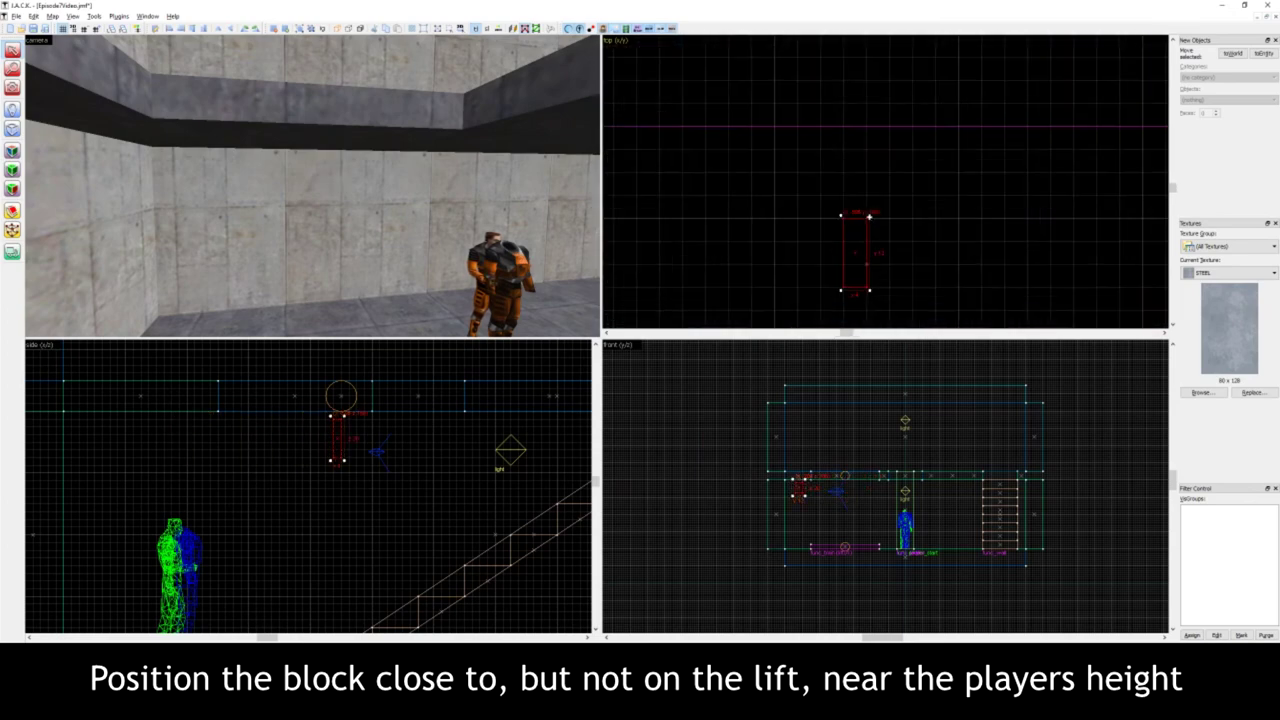
click(866, 227)
drag(870, 215, 818, 238)
key(z)
key(w)
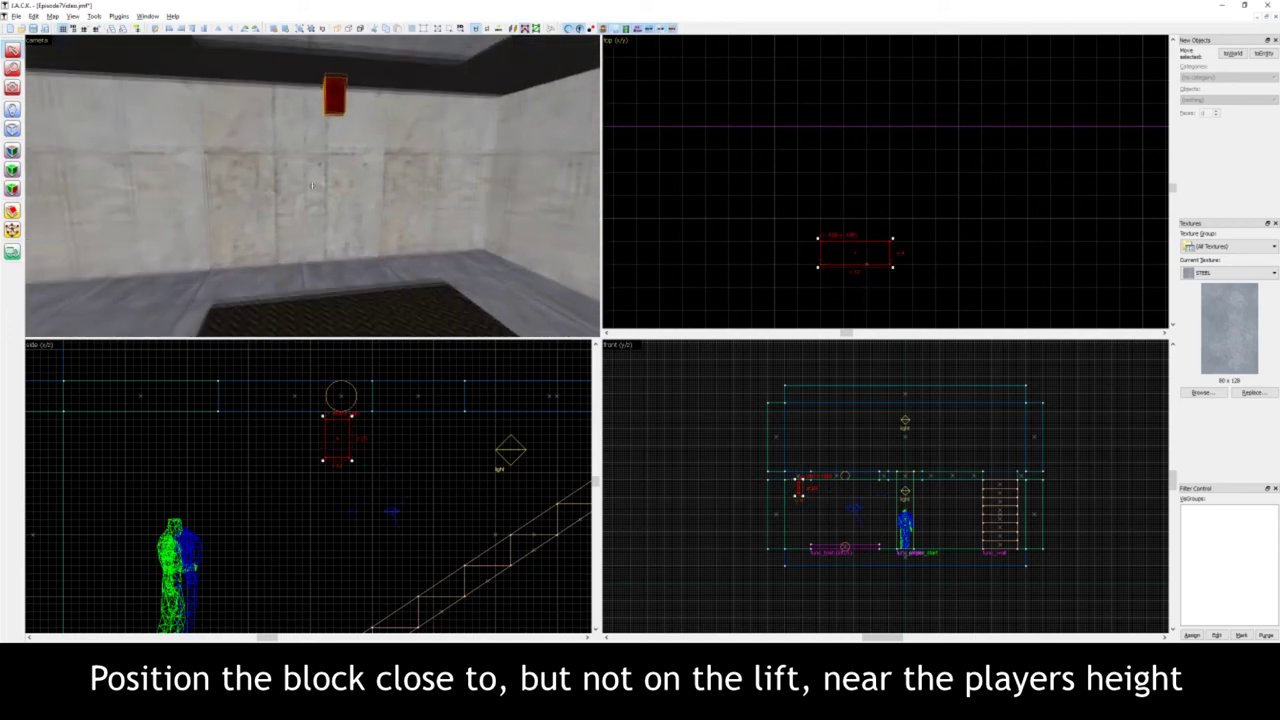
key(s)
key(z)
- Lower the button block from the ceiling to about the player's head height
middle_drag(335, 576, 309, 486)
drag(310, 354, 321, 477)
key(z)
key(w)
key(a)
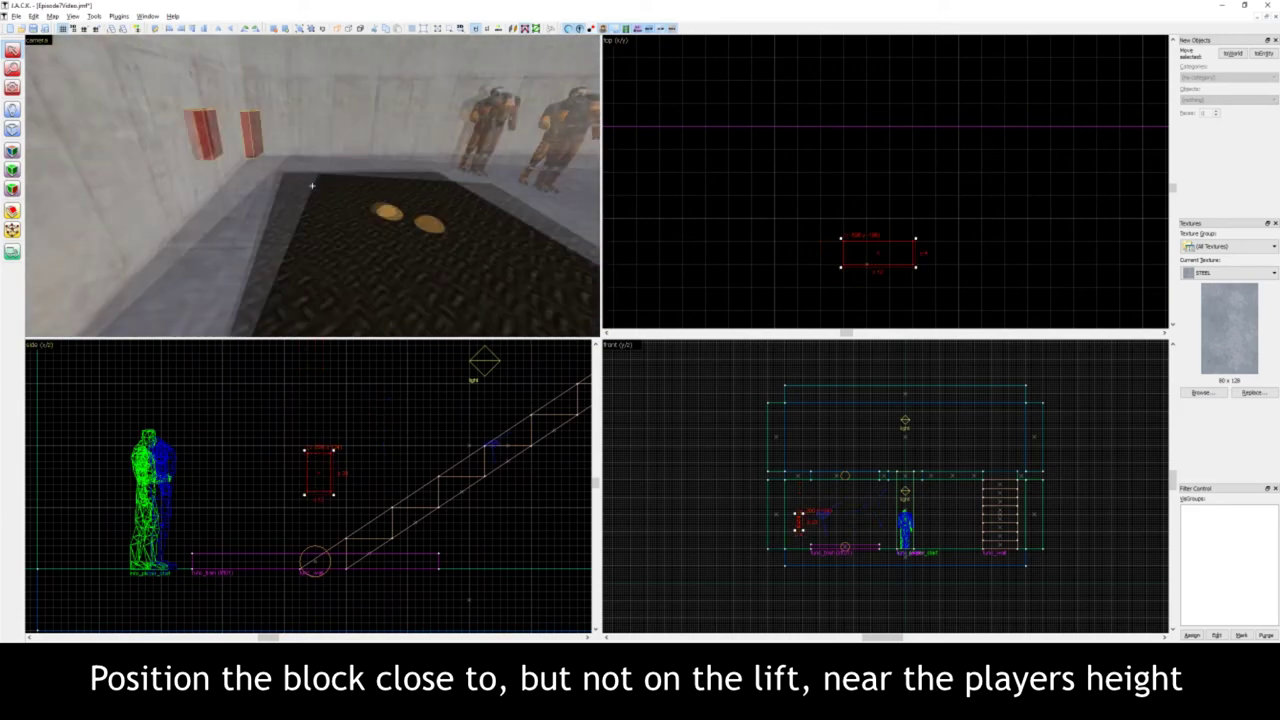
key(a)
key(d)
key(s)
key(z)
- Shift the button block away from the wall towards the lift's edge without overlapping the lift
scroll(890, 262, up, 1)
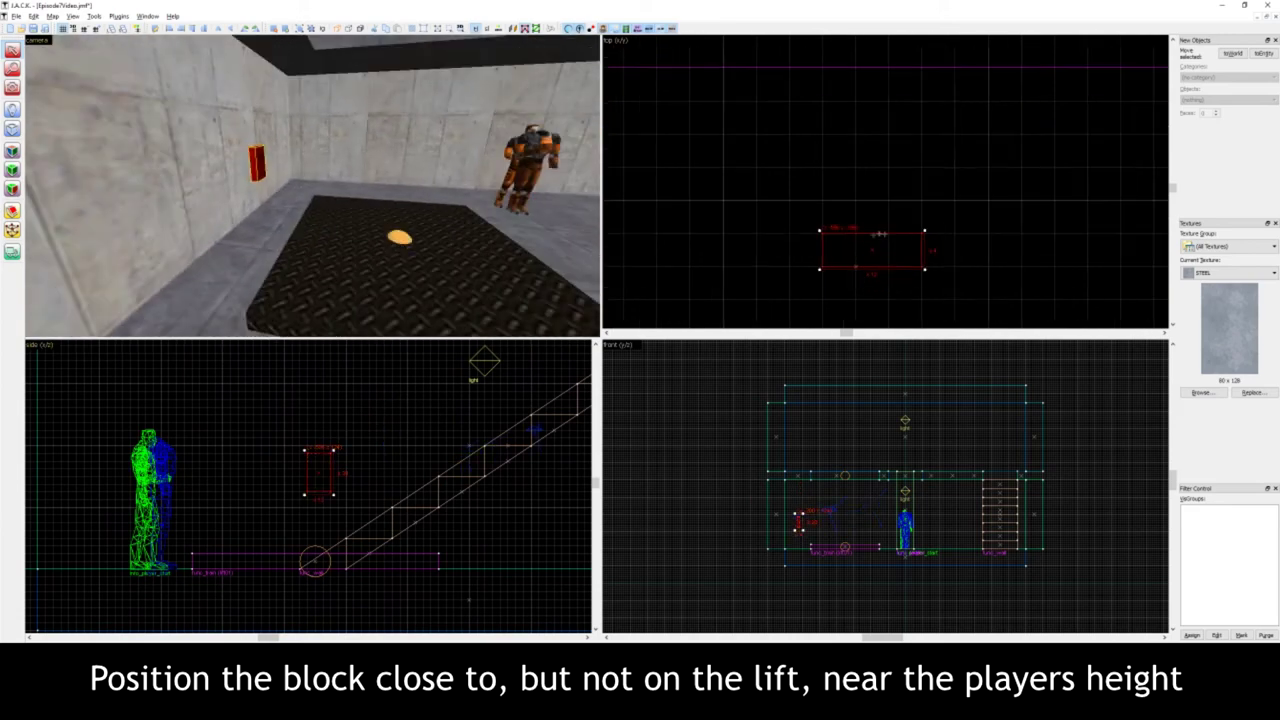
scroll(880, 234, up, 1)
drag(880, 252, 883, 94)
key(z)
key(a)
key(d)
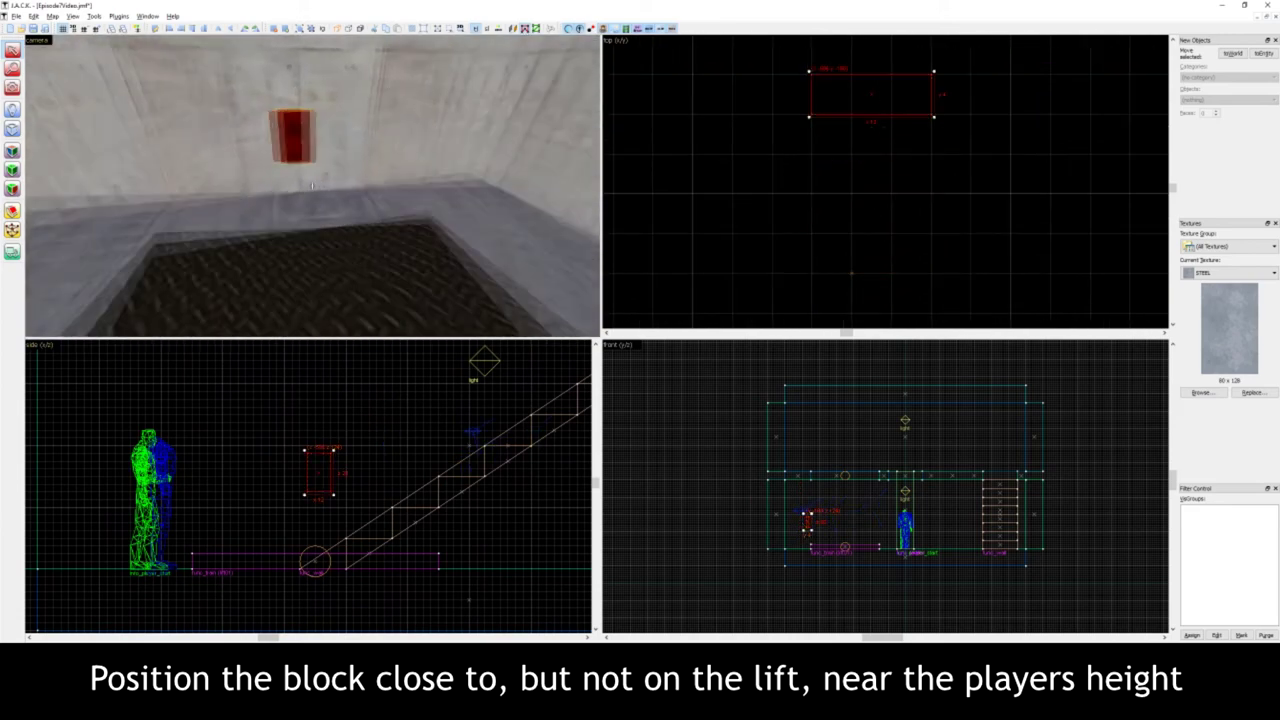
key(z)
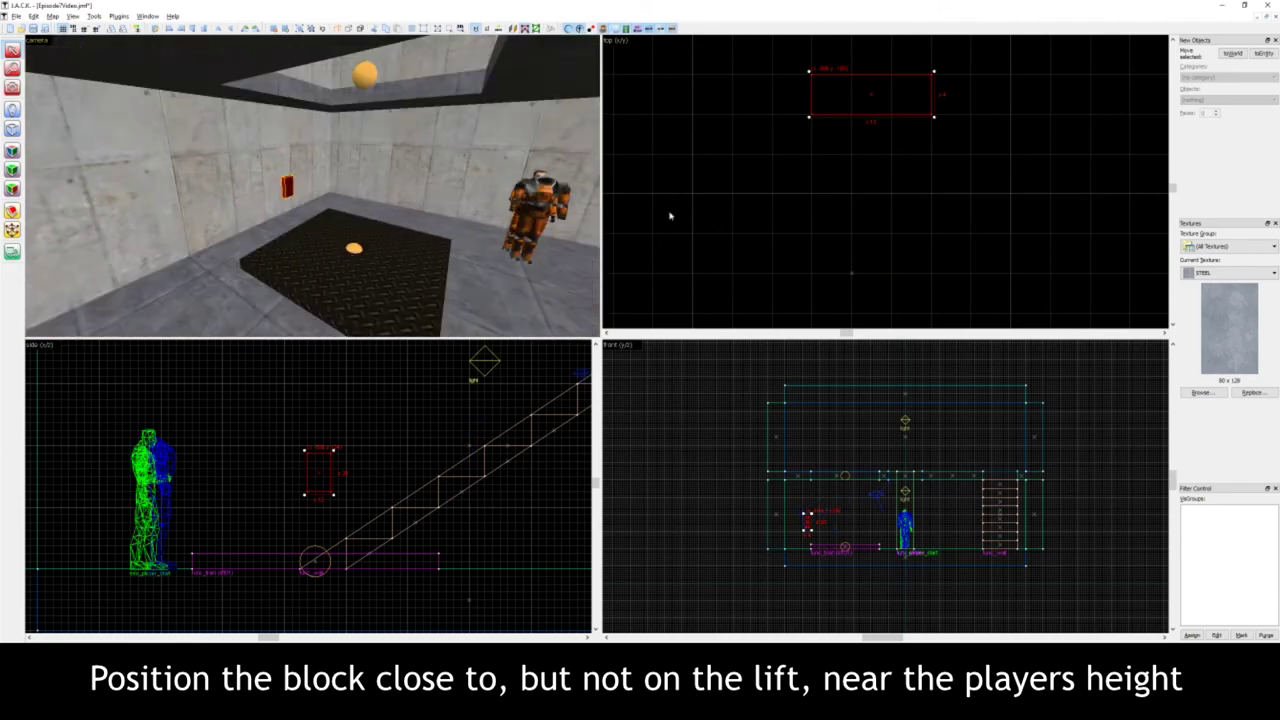
- Turn the button block into a func_button entity
key(Escape)
click(297, 188)
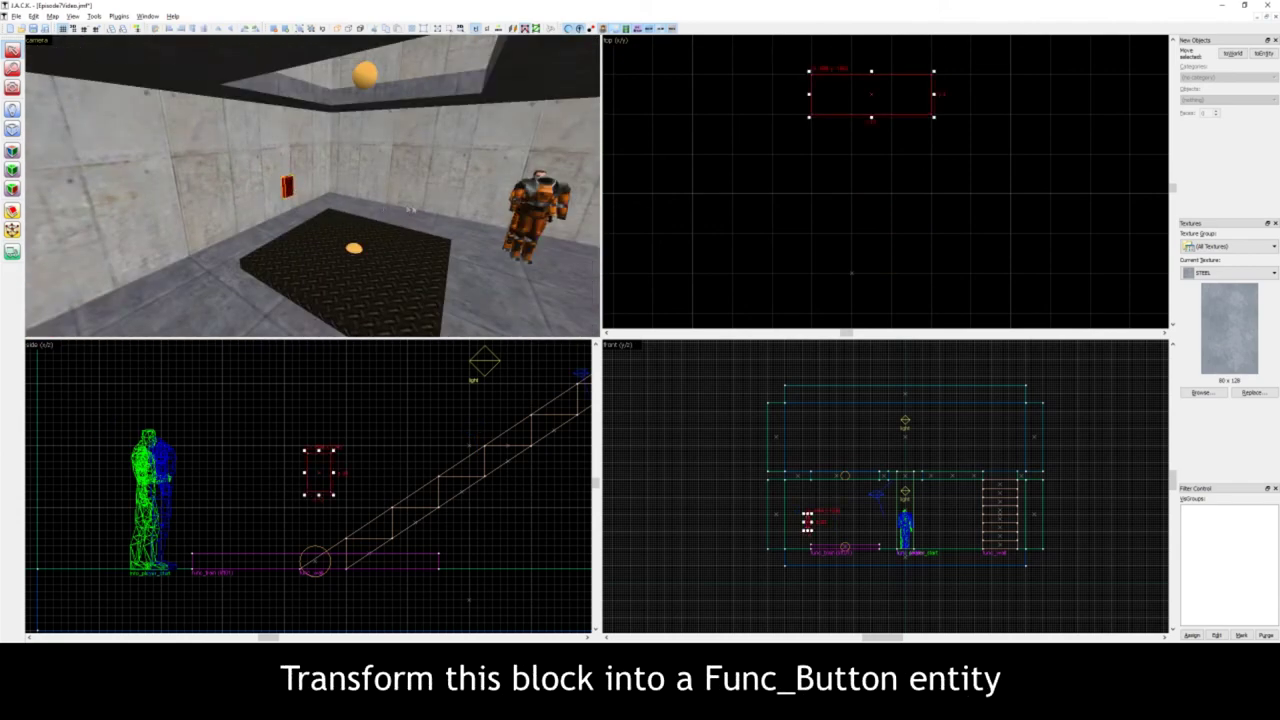
key(alt+Return)
key(BackSpace)
key(BackSpace)
key(BackSpace)
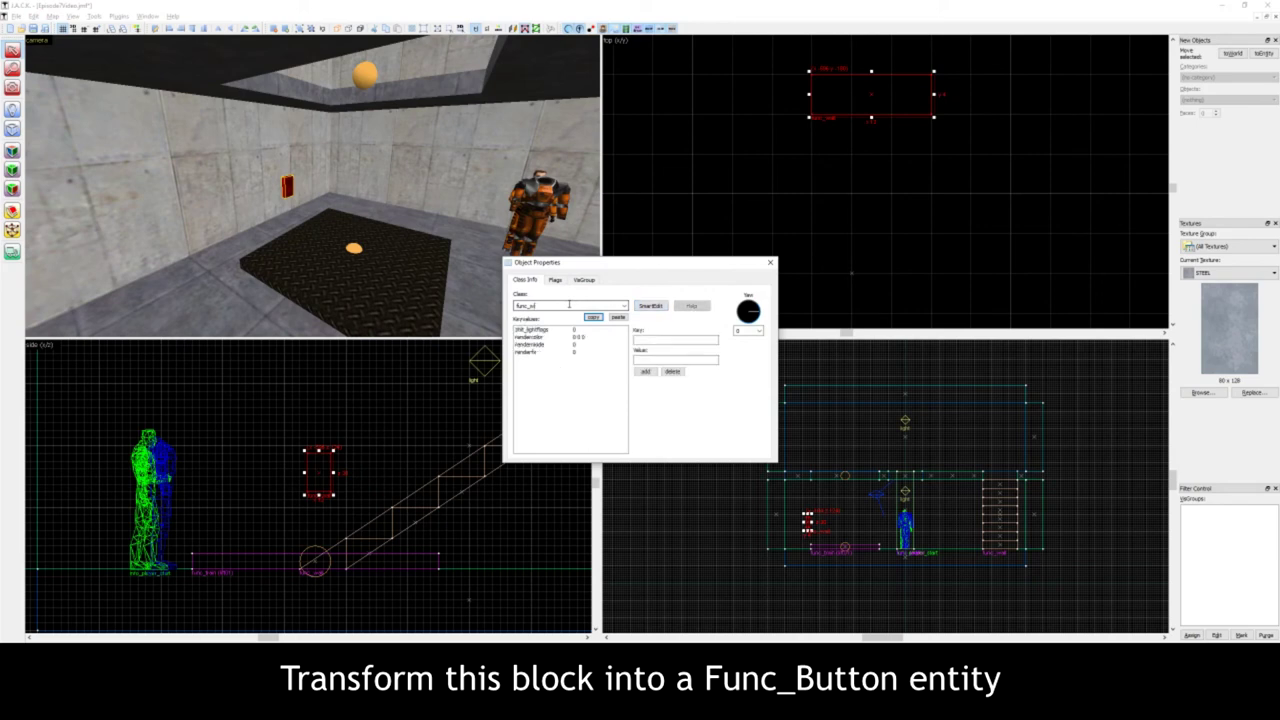
text(butt)
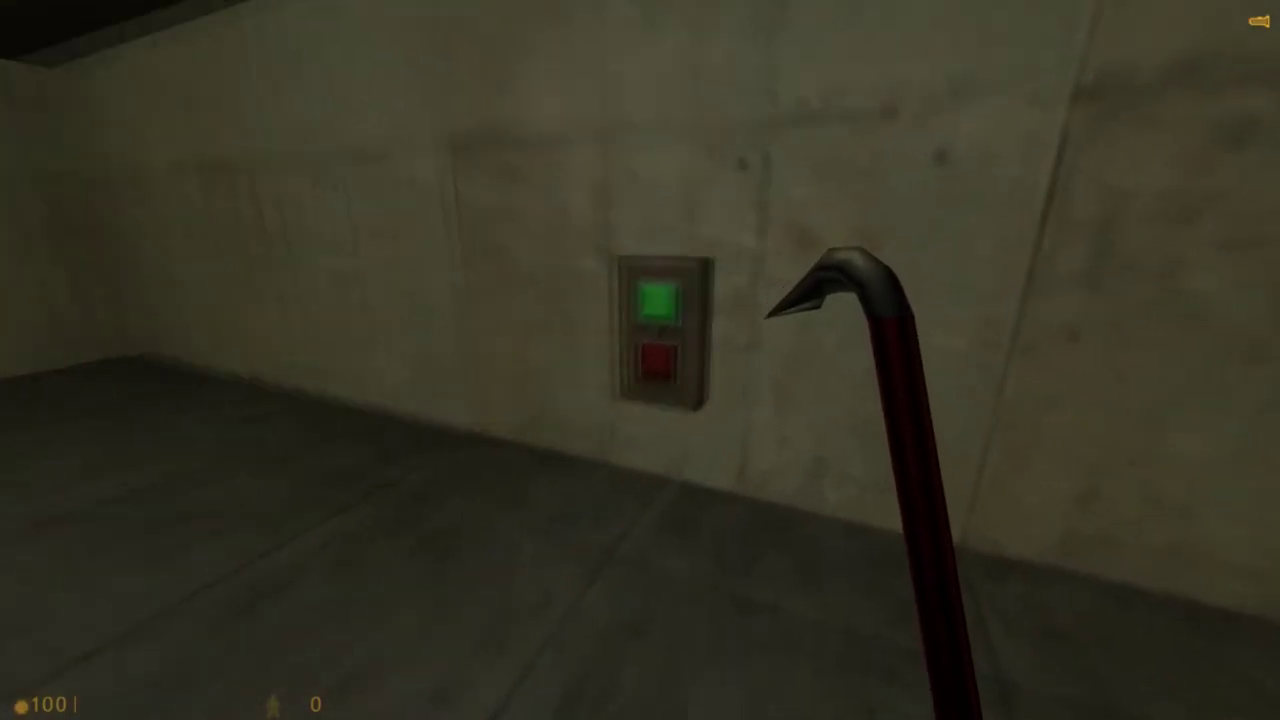
click(640, 360)
click(640, 360)
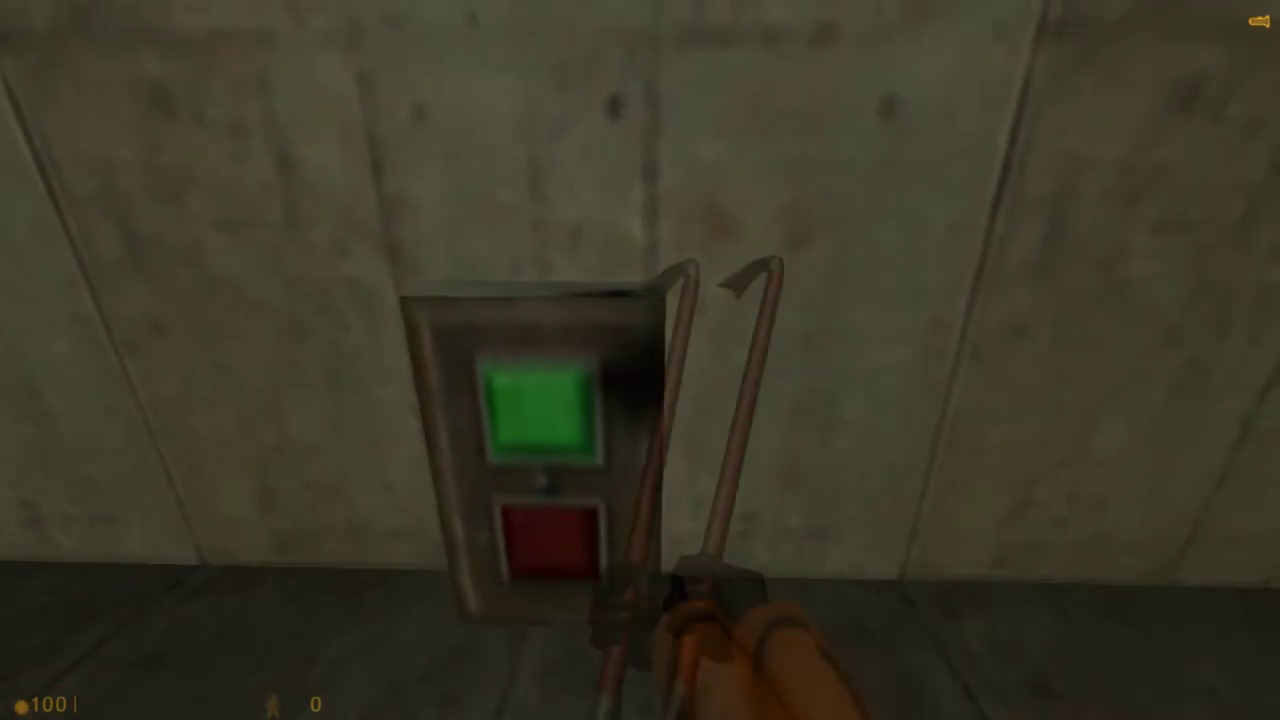
key(w)
key(s)
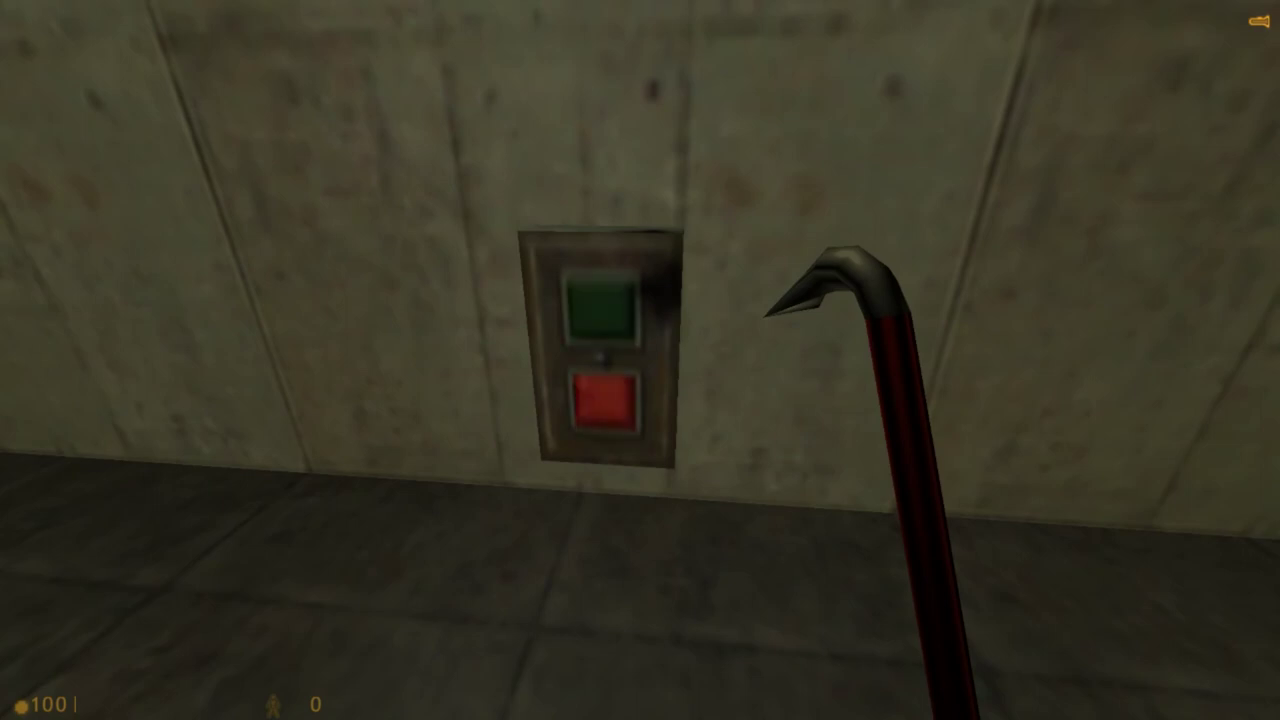
key(d)
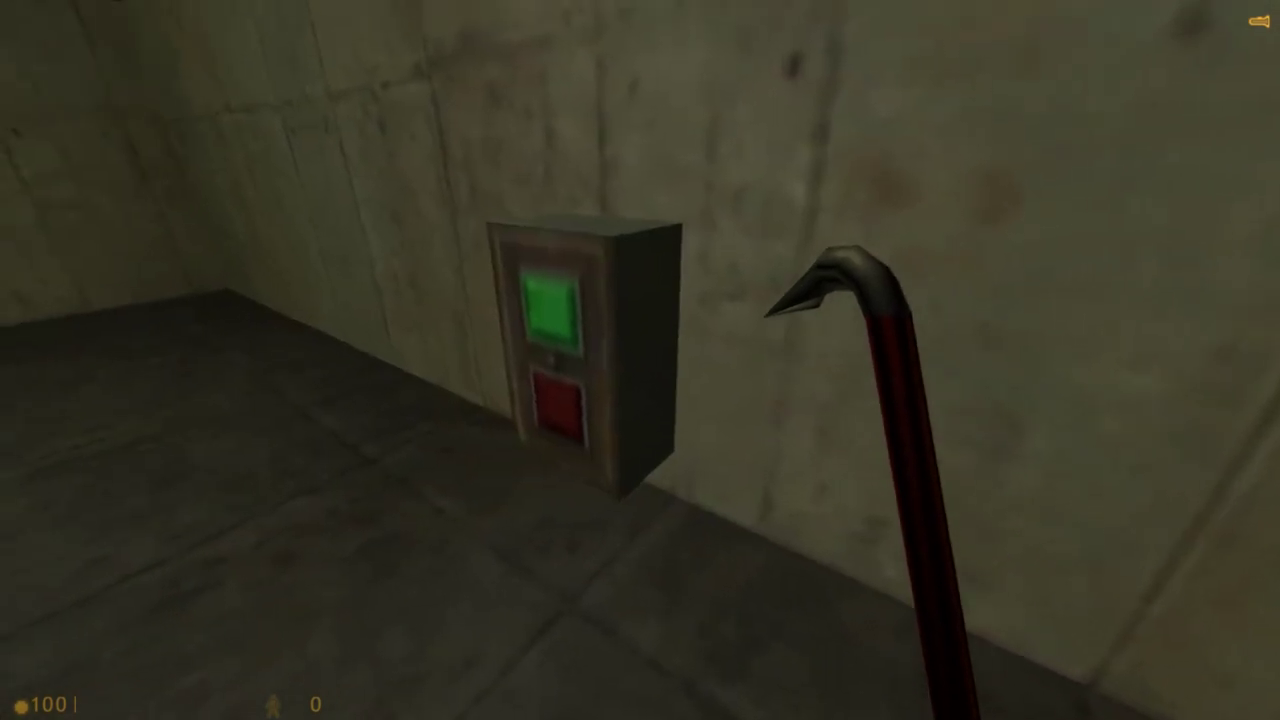
key(d)
key(a)
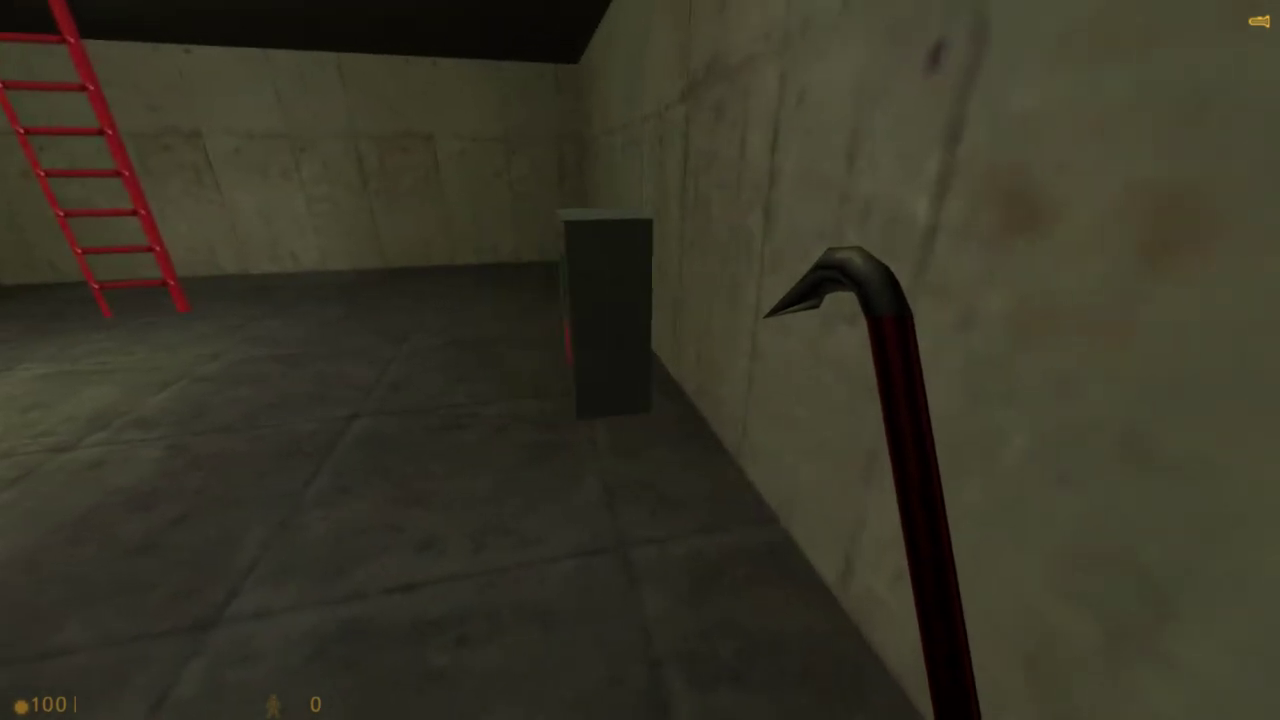
key(a)
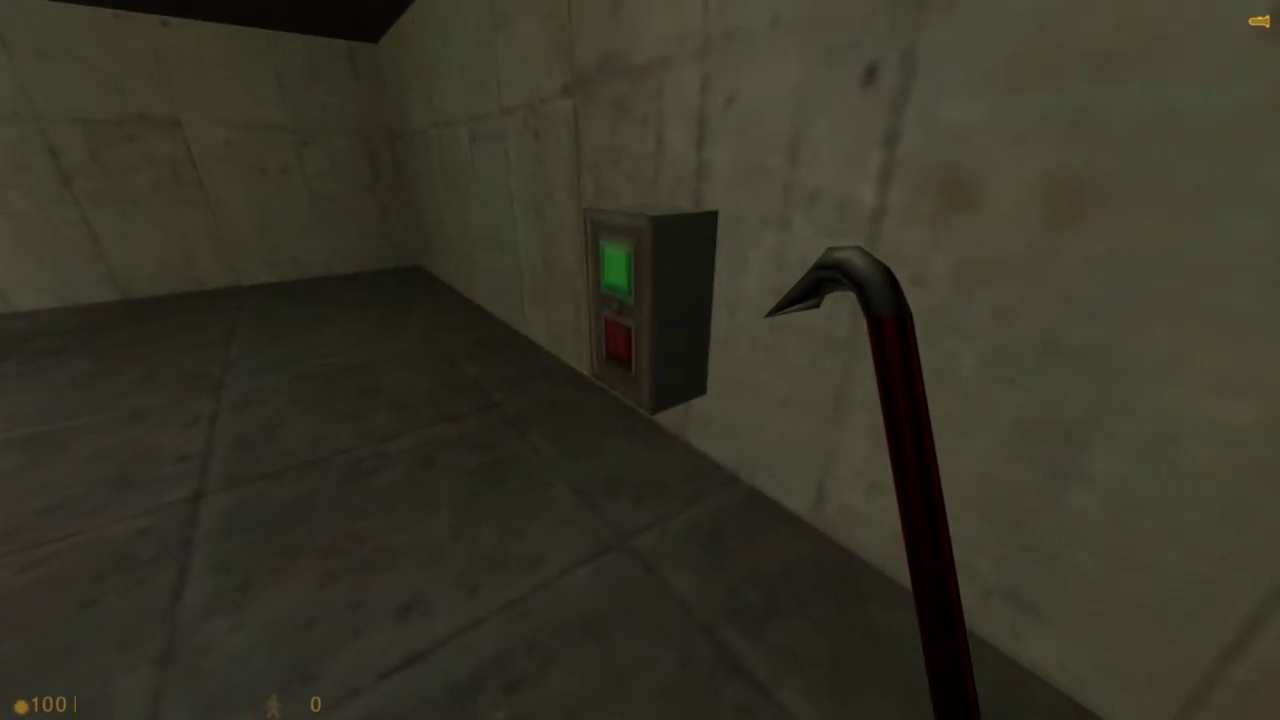
key(w)
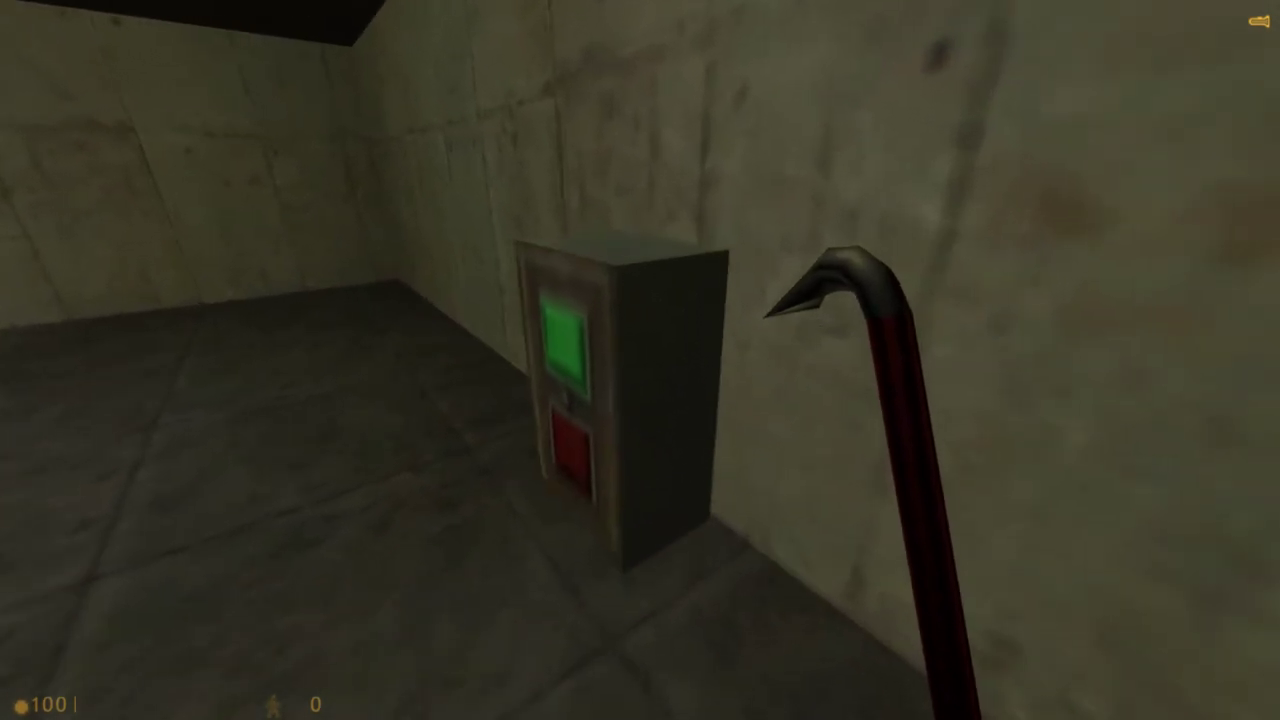
key(e)
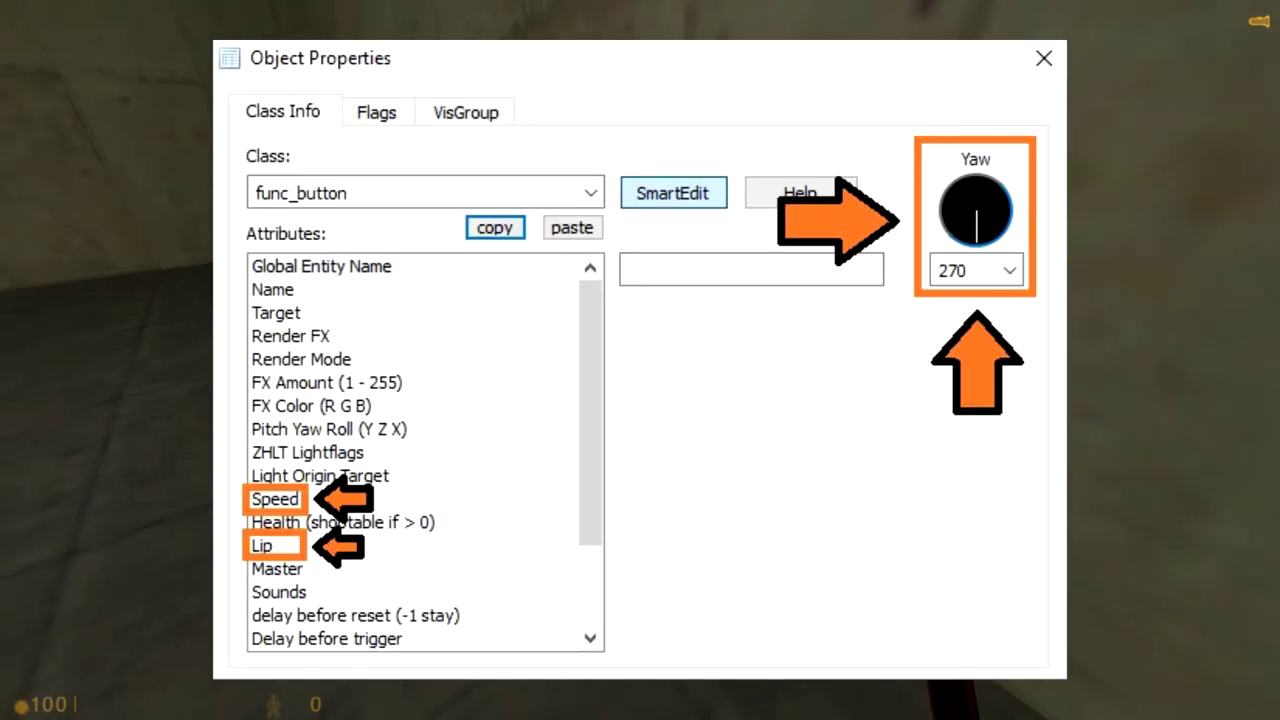
key(e)
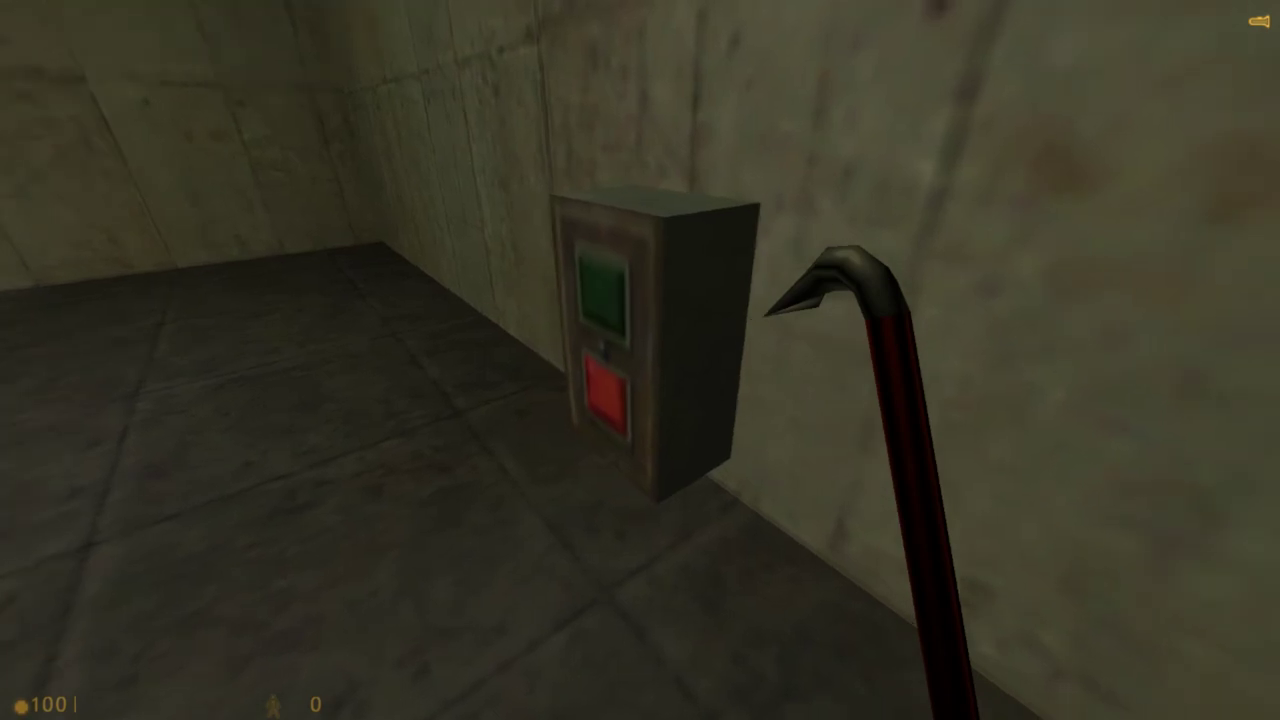
key(d)
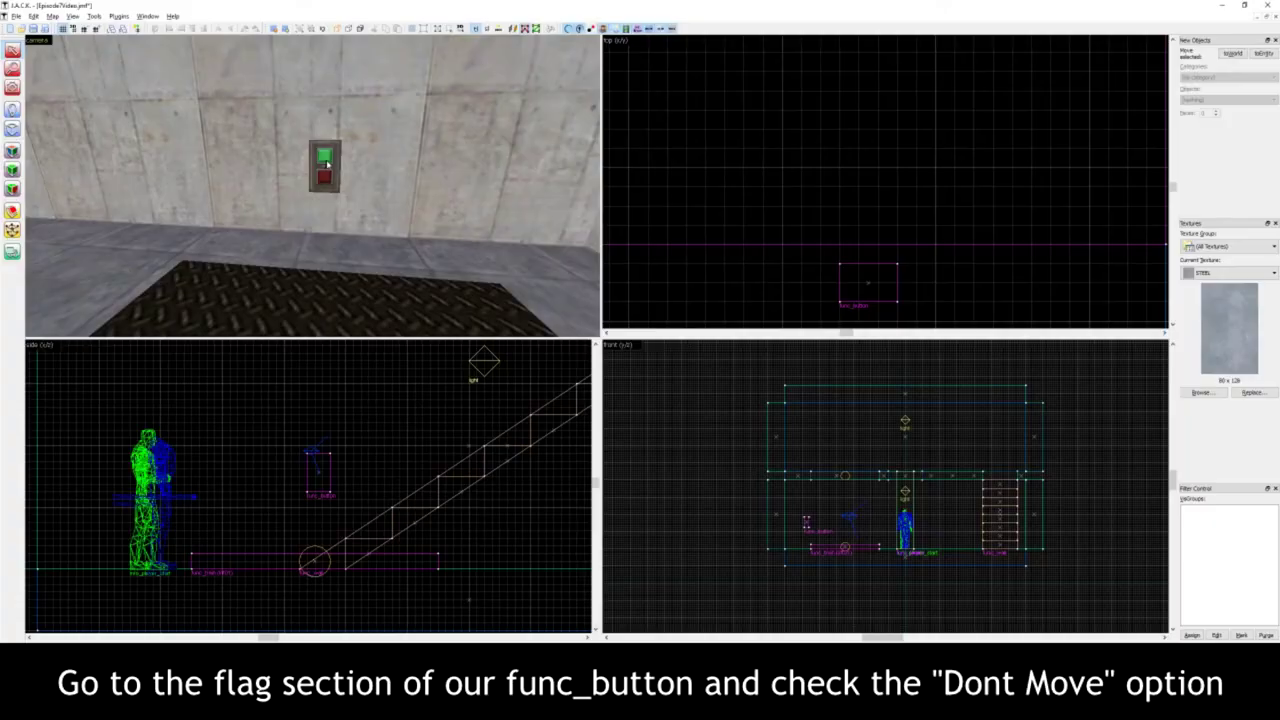
- Enable the Don't move flag on the func_button beside the lift
double_click(326, 162)
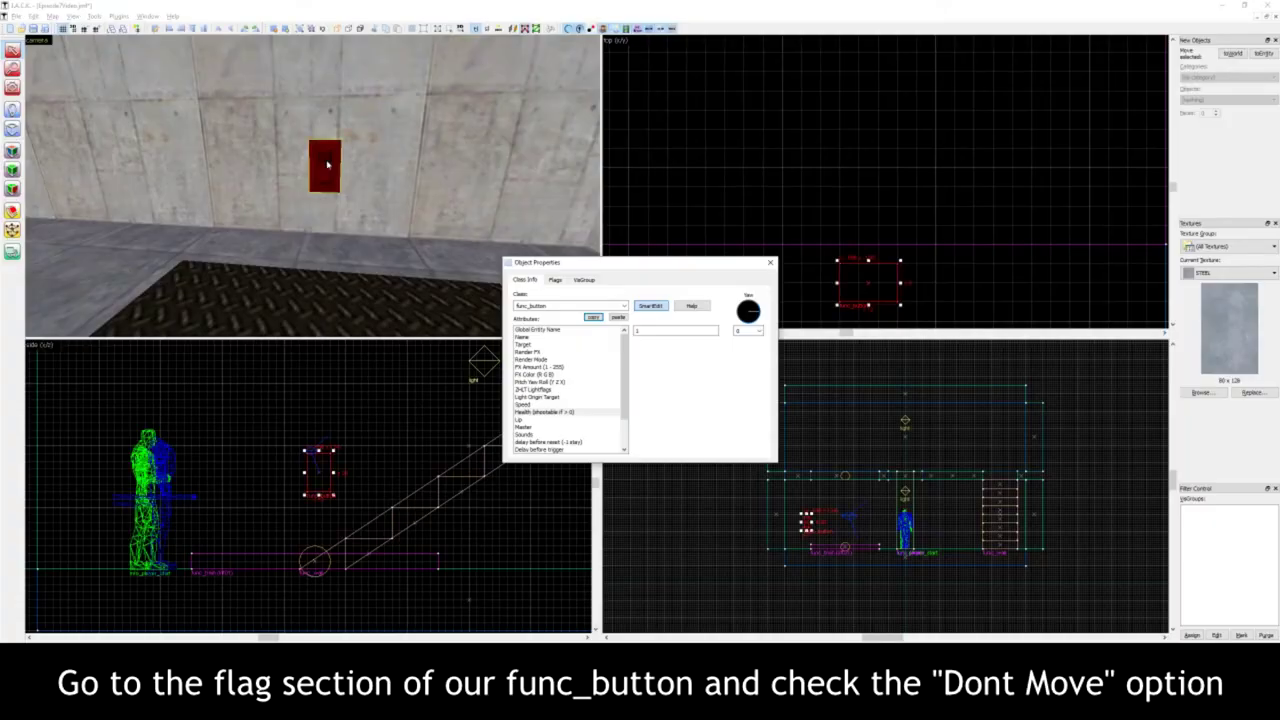
click(556, 280)
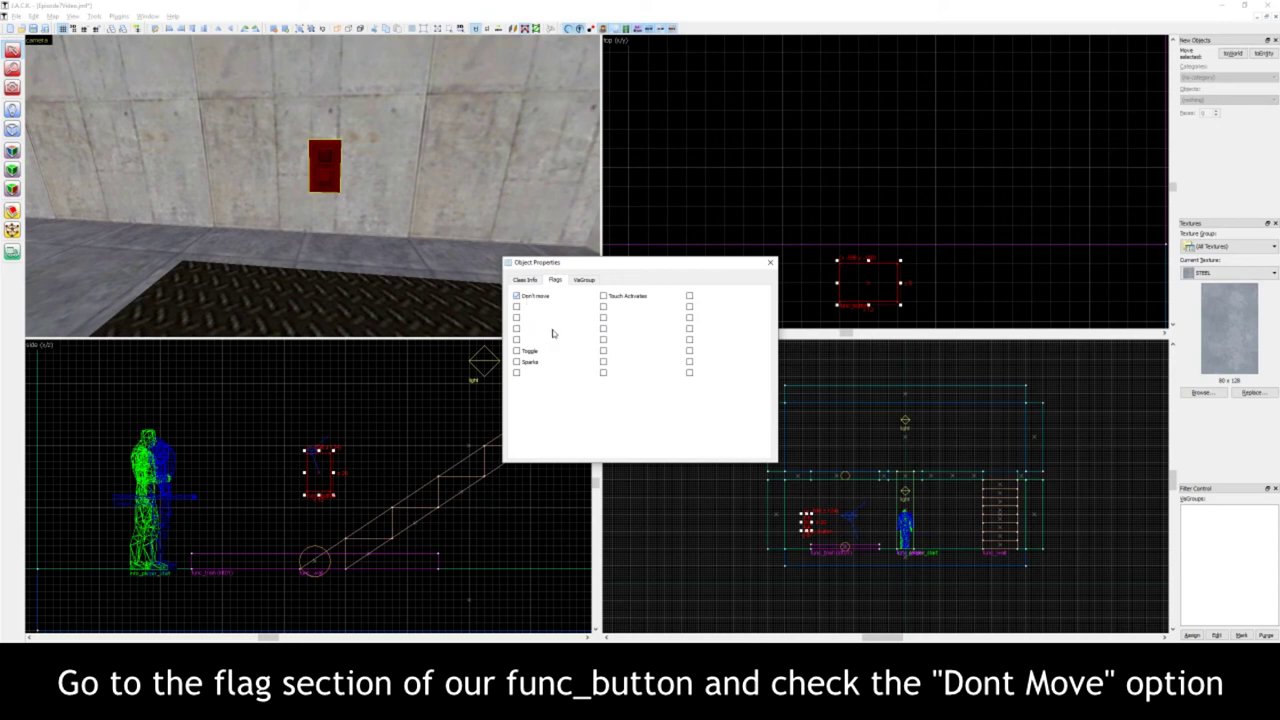
- Set the func_button's target to lift01
click(525, 281)
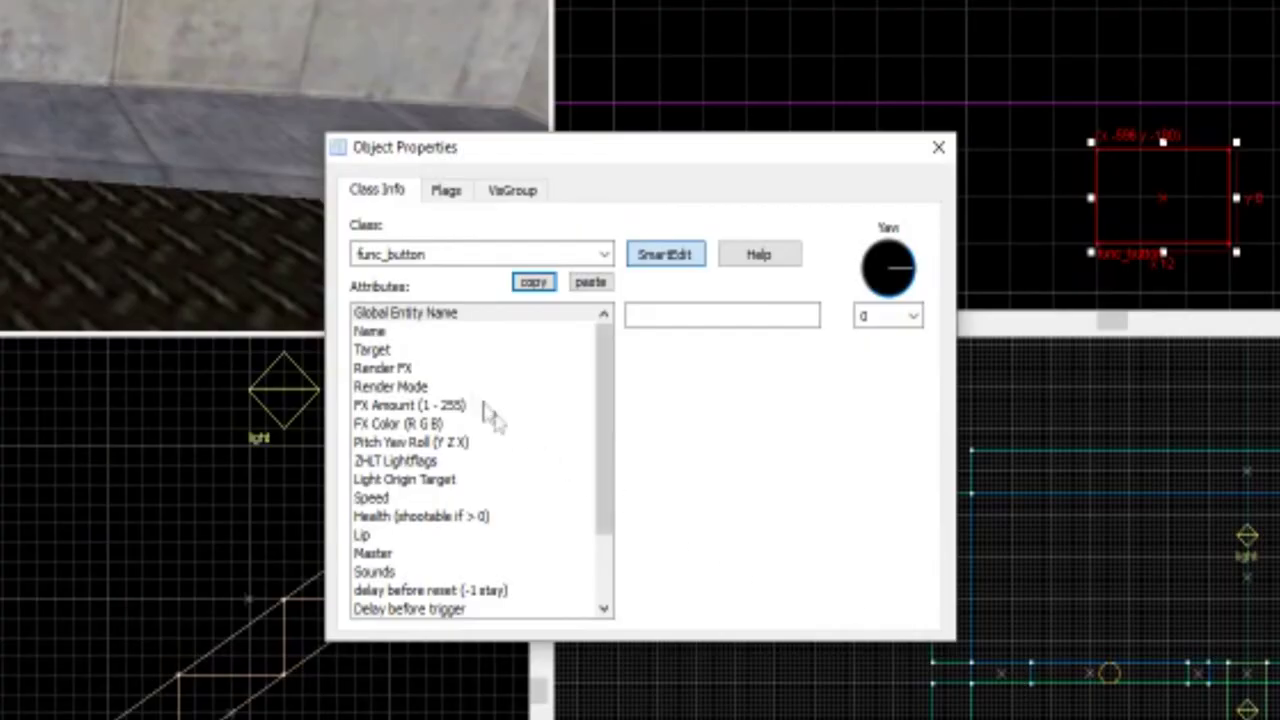
click(426, 352)
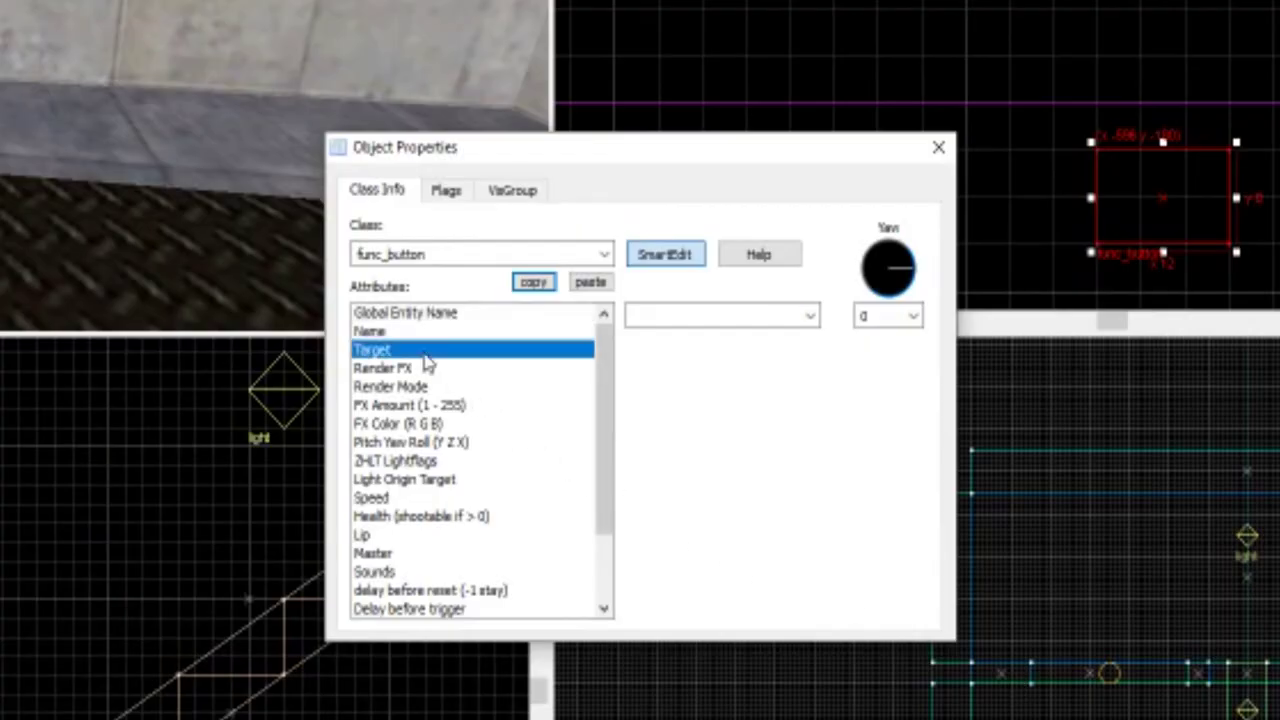
click(699, 312)
text(lift)
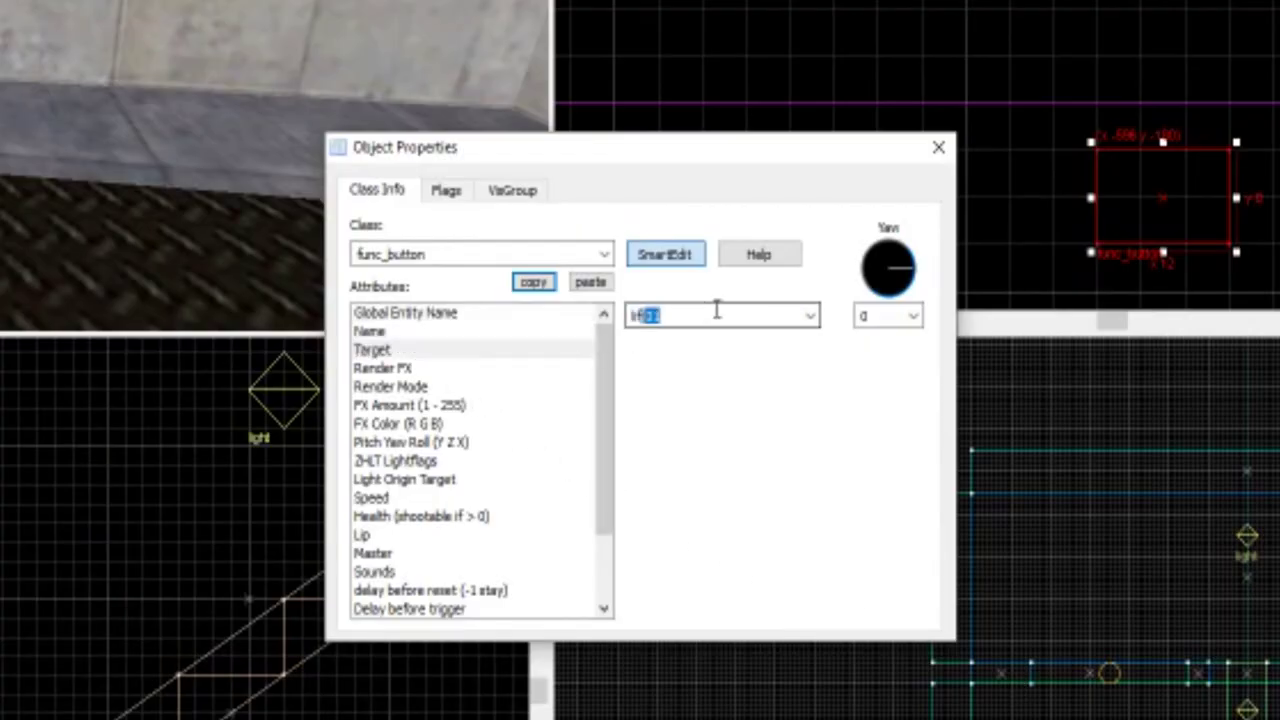
text(01)
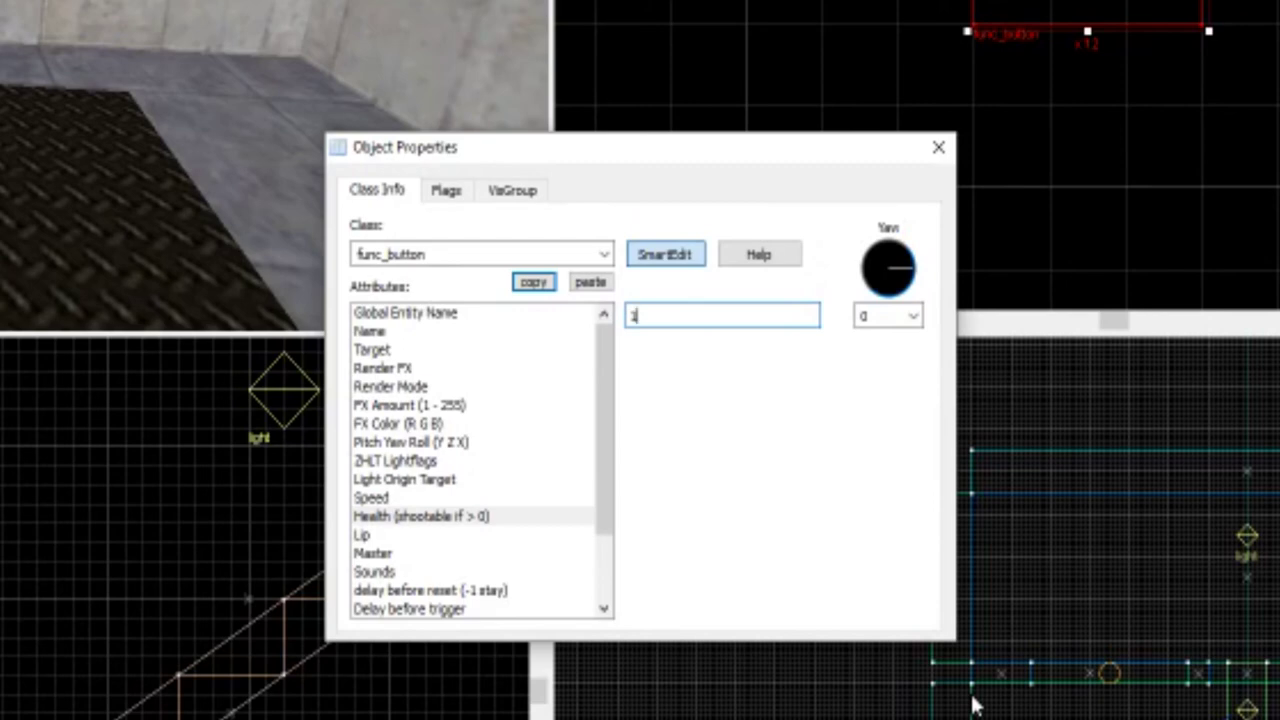
- Set the func_button's health to 0 and its delay before reset to 15
double_click(632, 316)
text(0)
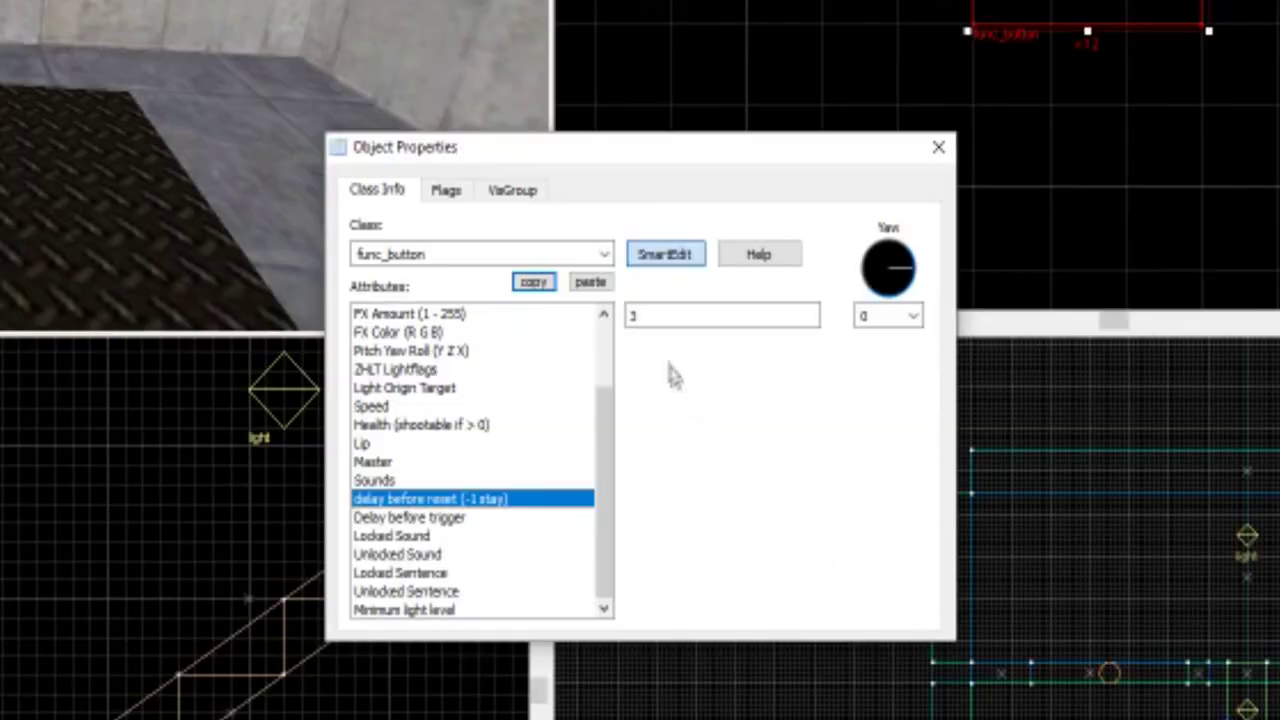
click(648, 317)
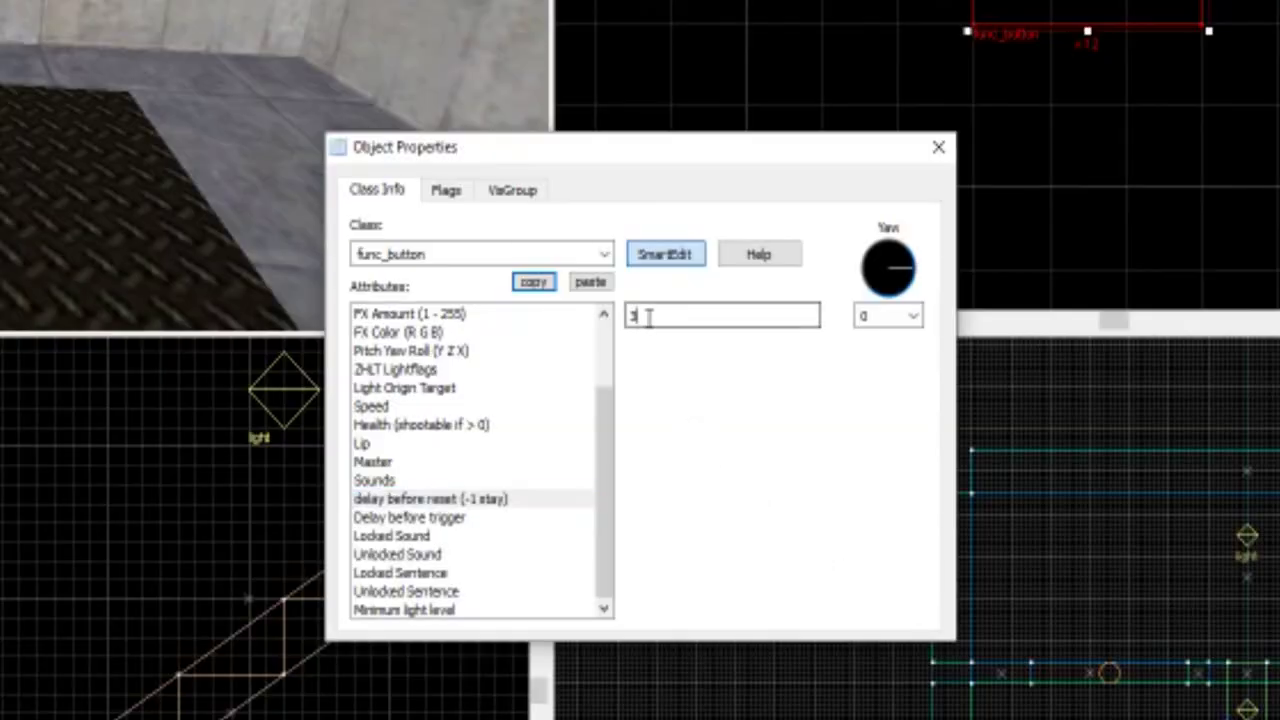
drag(649, 317, 622, 318)
text(15)
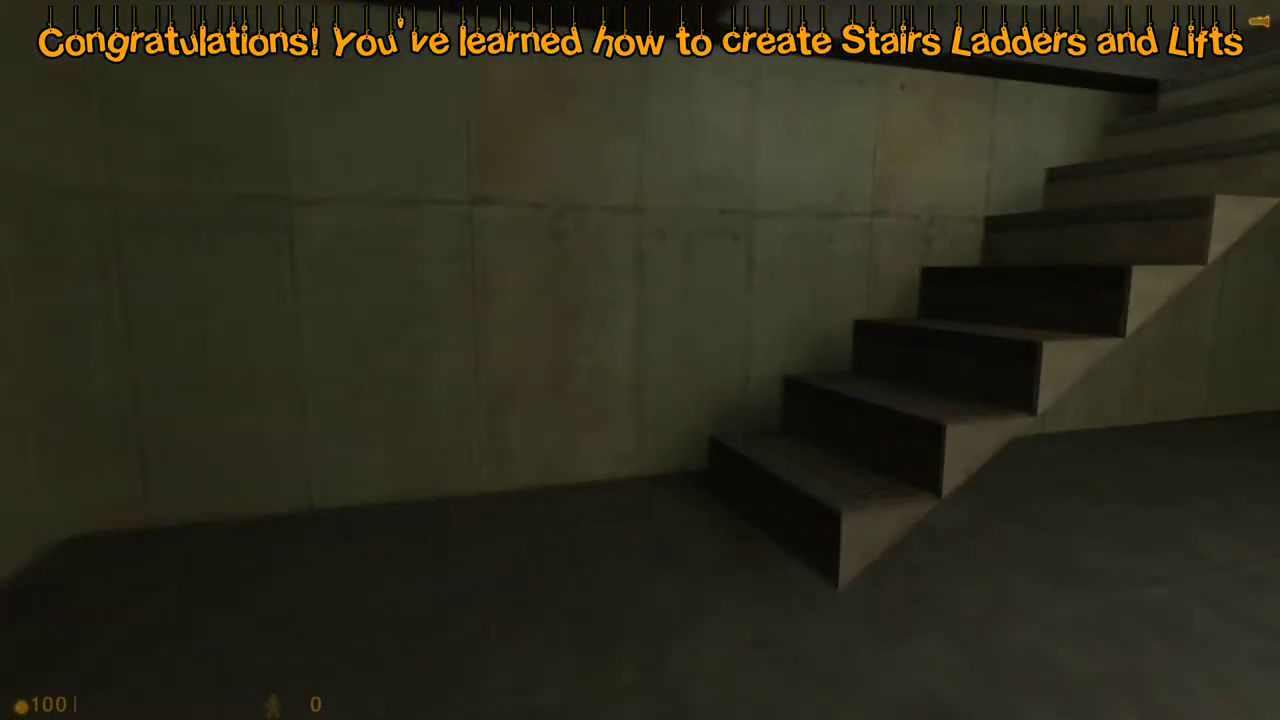
key(w)
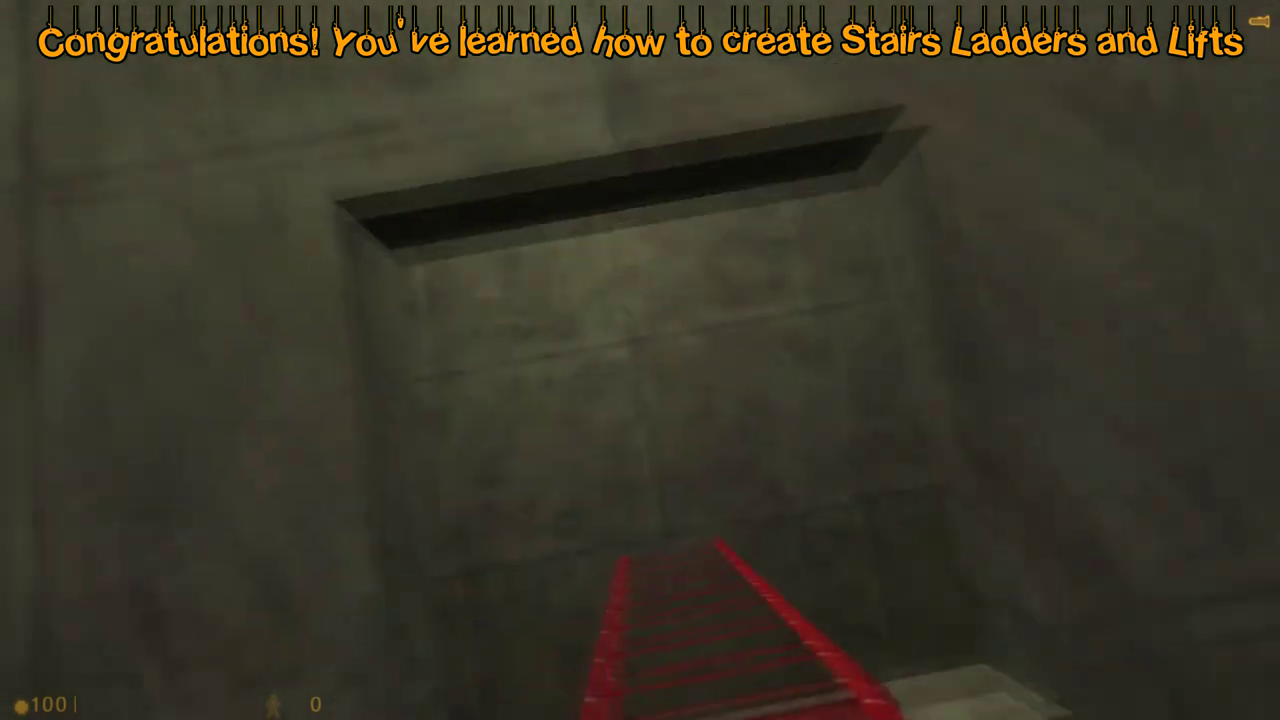